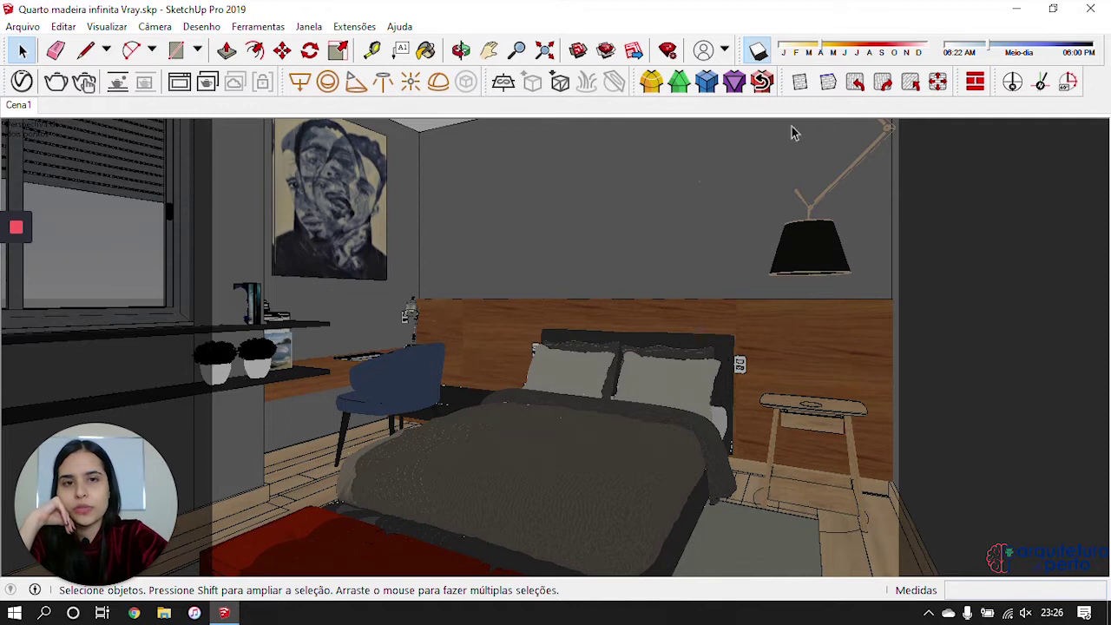
Step: Turn off the shadow display in the bedroom model
click(758, 50)
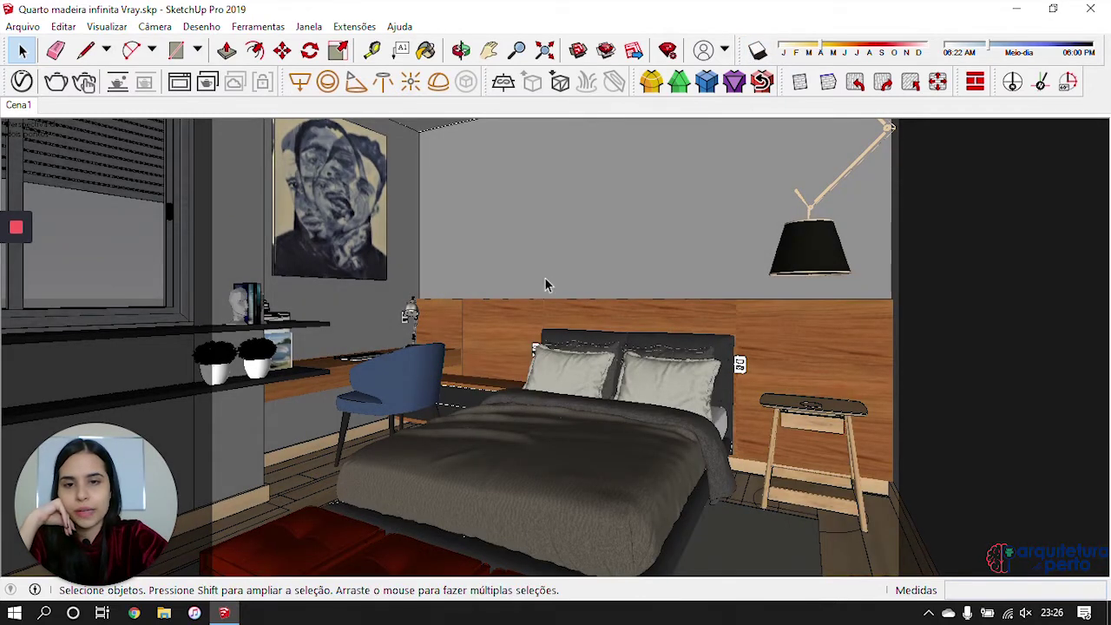
Step: Sample the headboard panel's wood material and set its V-Ray reflection color to white with a reflection glossiness of 0,8
scroll(582, 321, up, 1)
middle_drag(580, 308, 480, 295)
scroll(484, 301, up, 5)
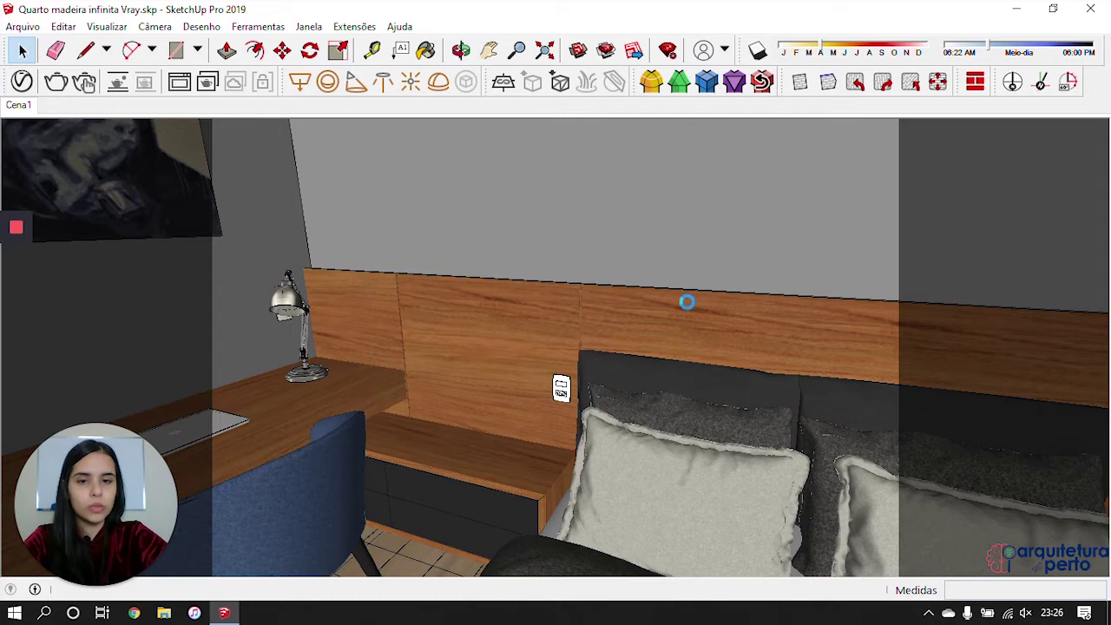
key(b)
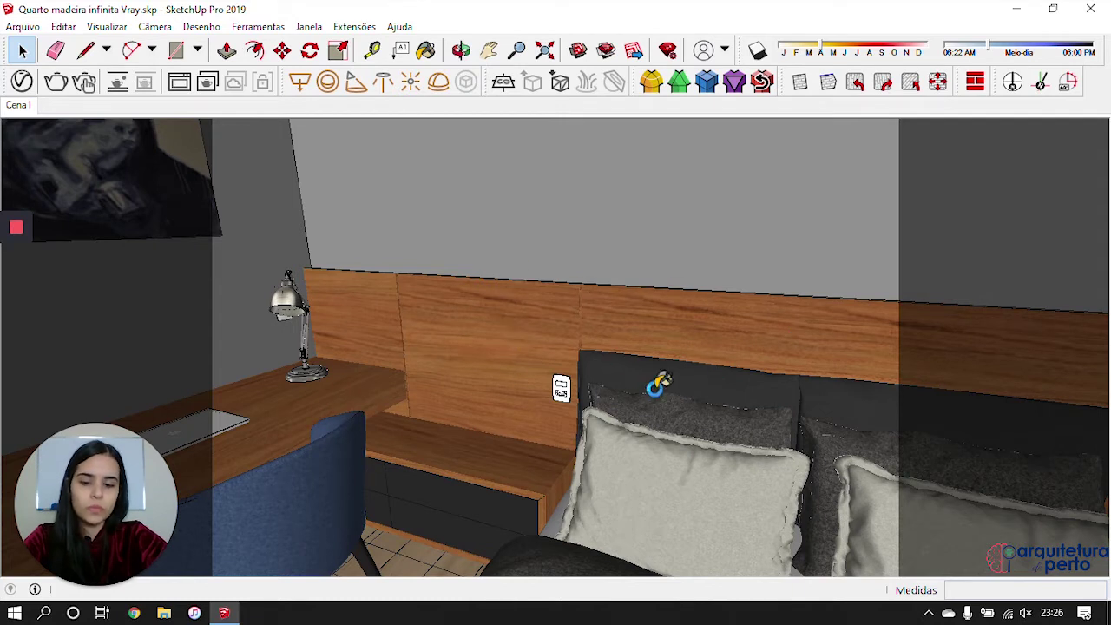
click(1086, 228)
click(588, 290)
click(21, 81)
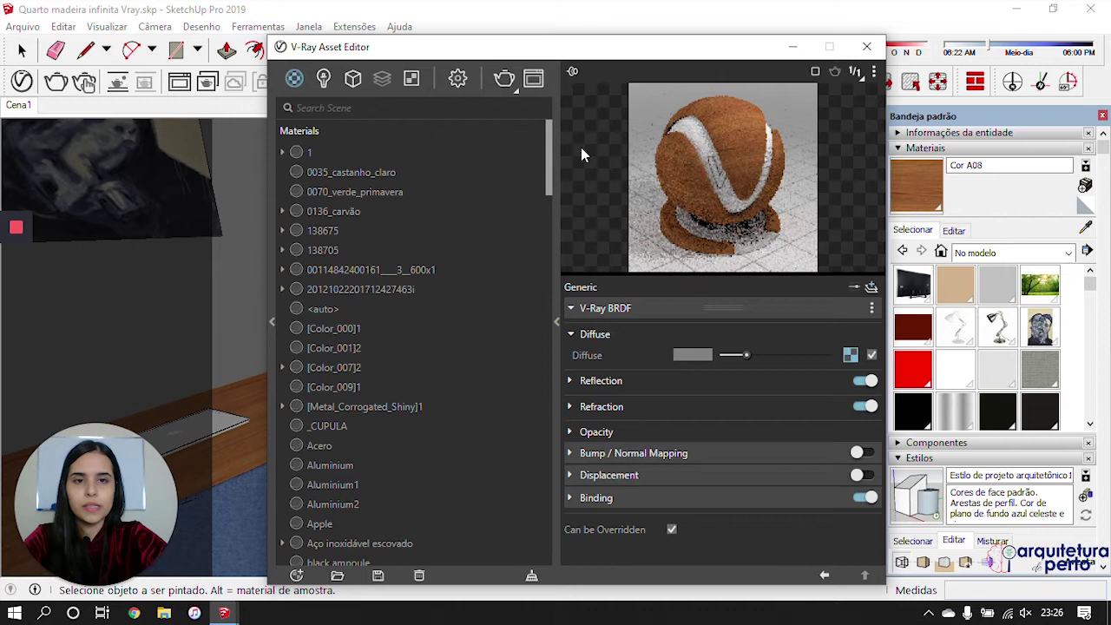
click(681, 384)
drag(724, 403, 793, 425)
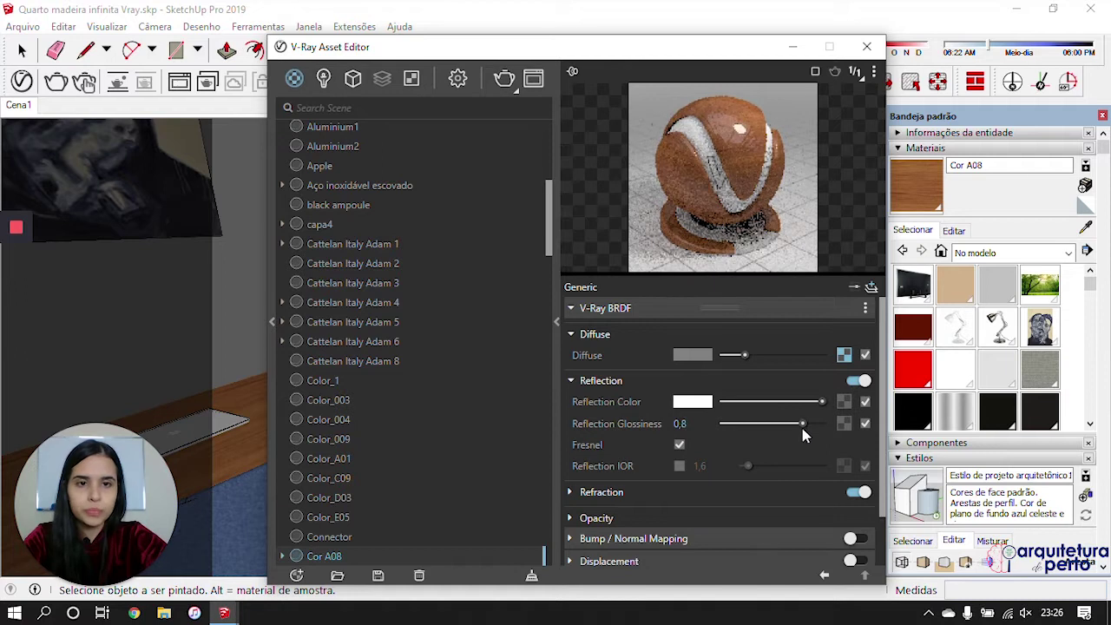
Step: Enable bump mapping on the wood material, using a copy of its diffuse texture as bump map with an amount of ,005
click(657, 541)
click(852, 540)
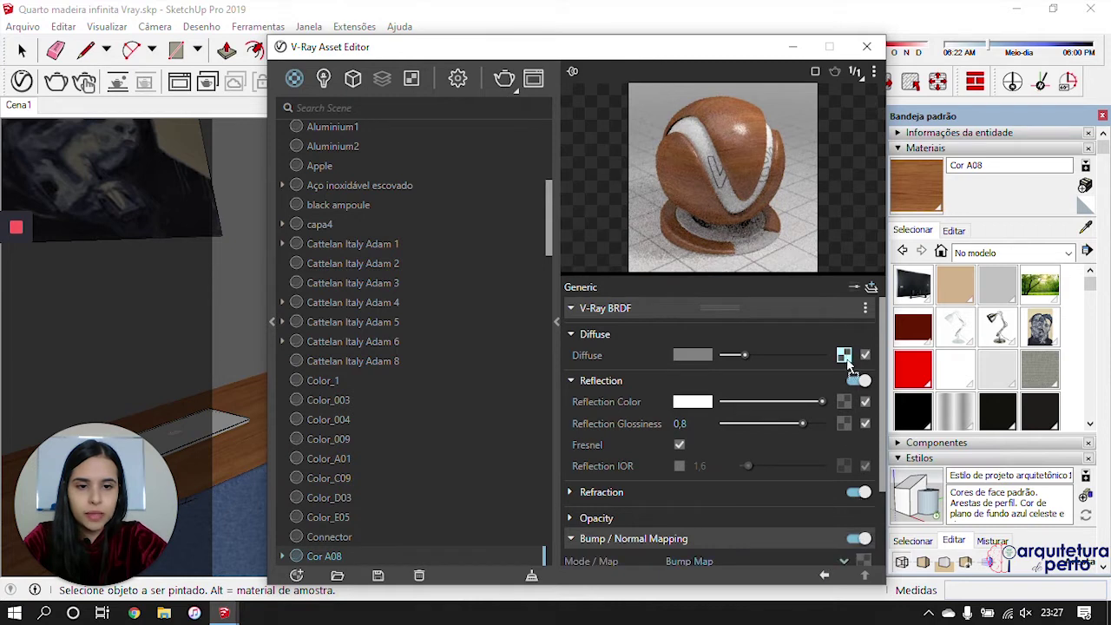
scroll(869, 534, down, 2)
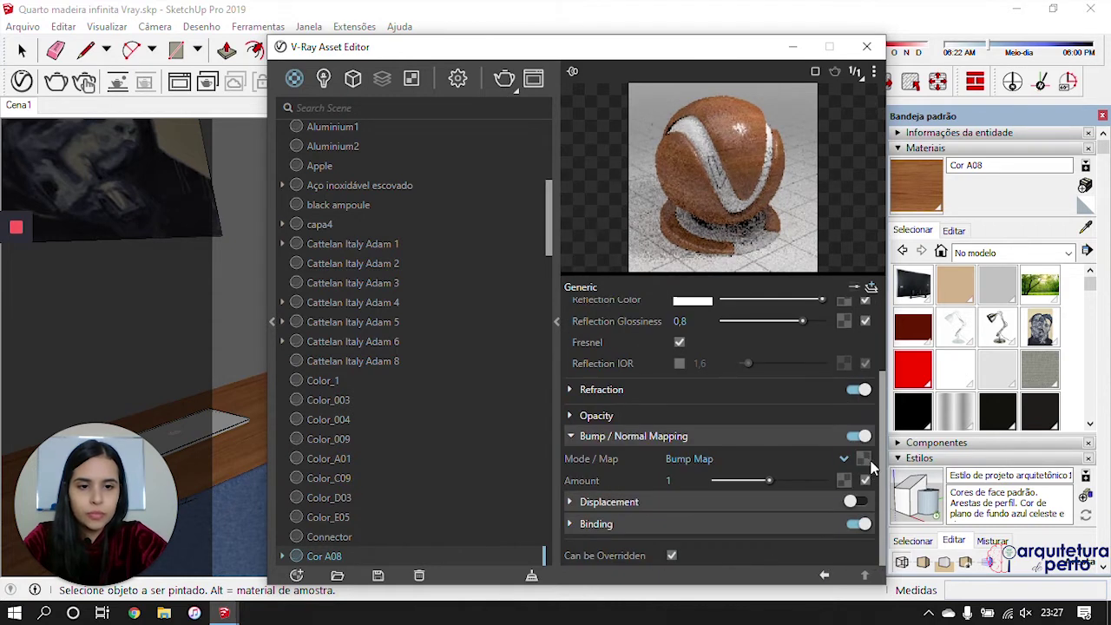
right_click(867, 461)
click(861, 474)
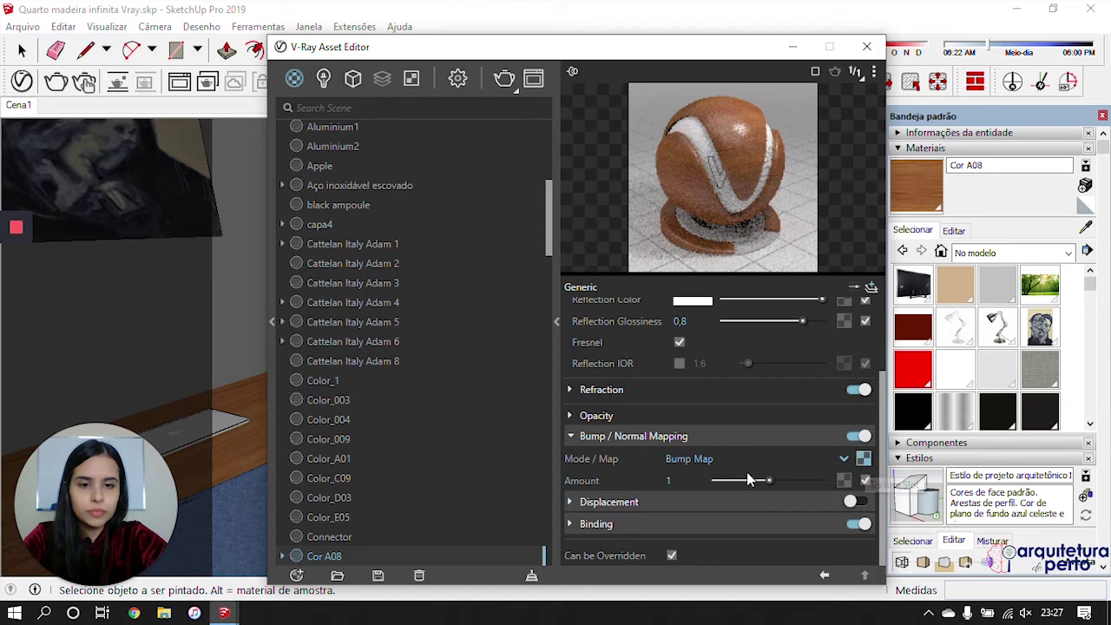
text(,005)
key(Return)
Step: Wrap the wood's bump texture in a Color Correction with saturation -1 and close the V-Ray Asset Editor
right_click(862, 460)
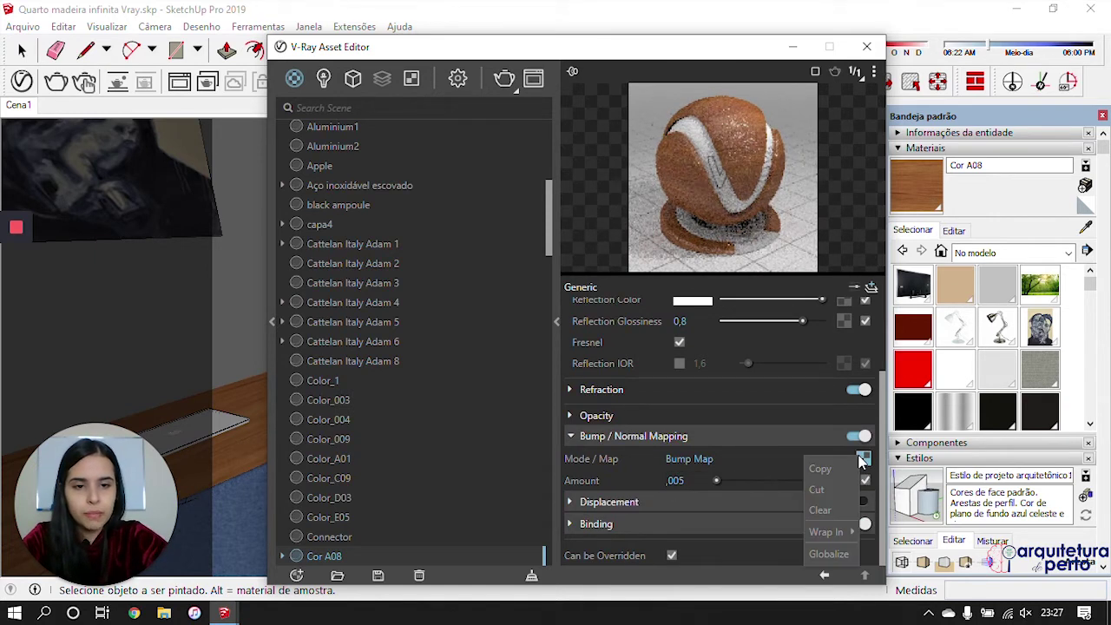
mouse_move(834, 531)
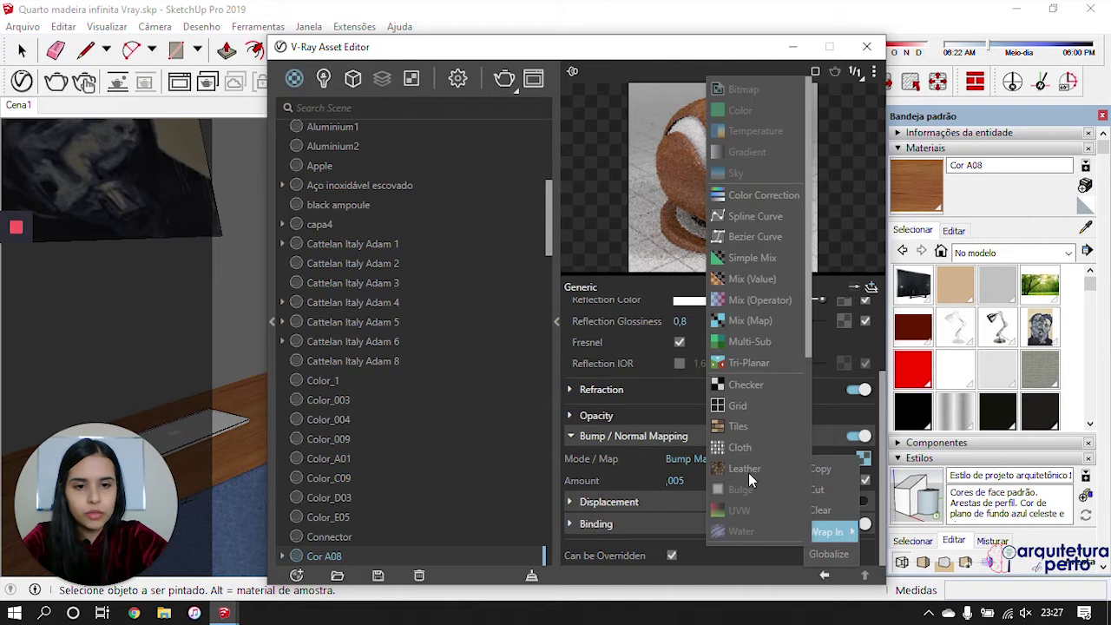
click(757, 195)
drag(751, 399, 690, 402)
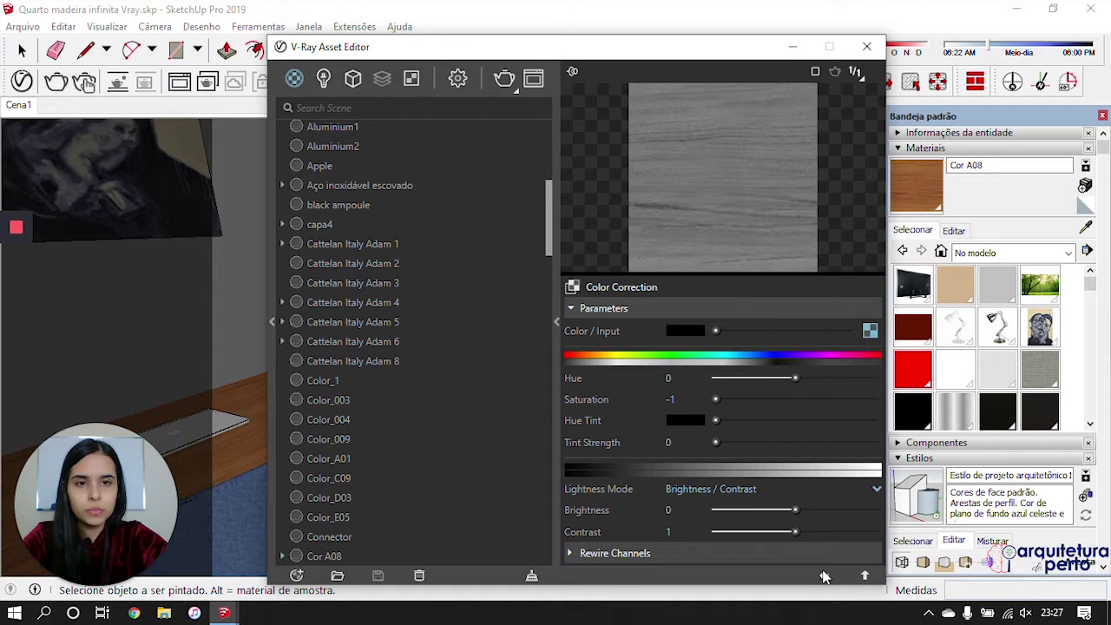
click(824, 575)
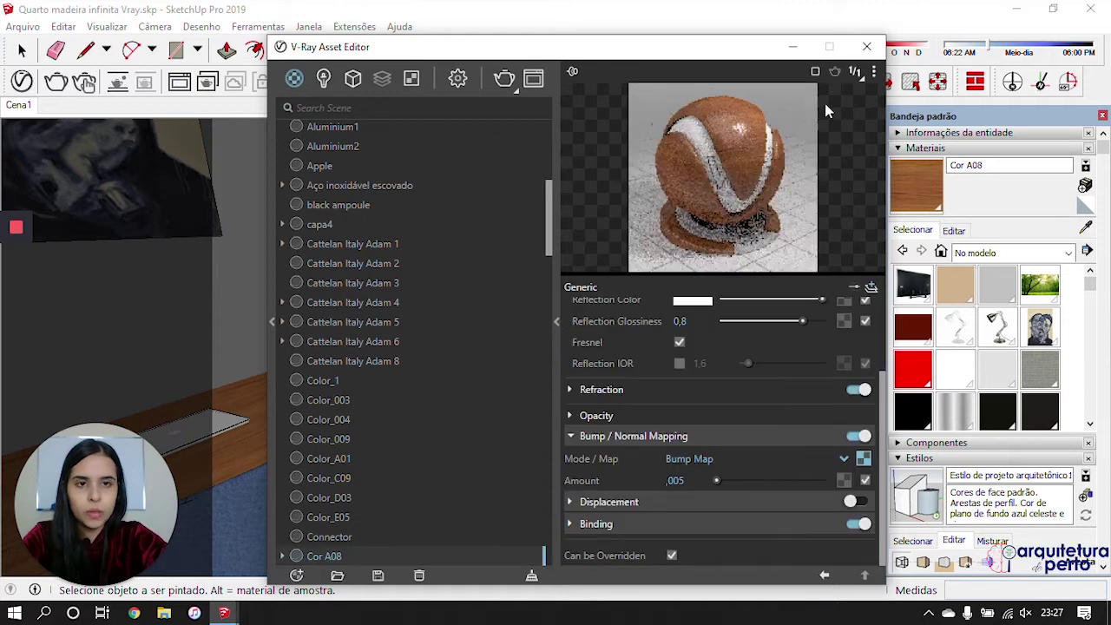
click(867, 47)
Step: Sample the dark drawer front material and give it white V-Ray reflection, glossiness 0,85 and reflection IOR 1,8
mouse_move(408, 410)
middle_down()
mouse_move(422, 461)
mouse_move(487, 450)
middle_up()
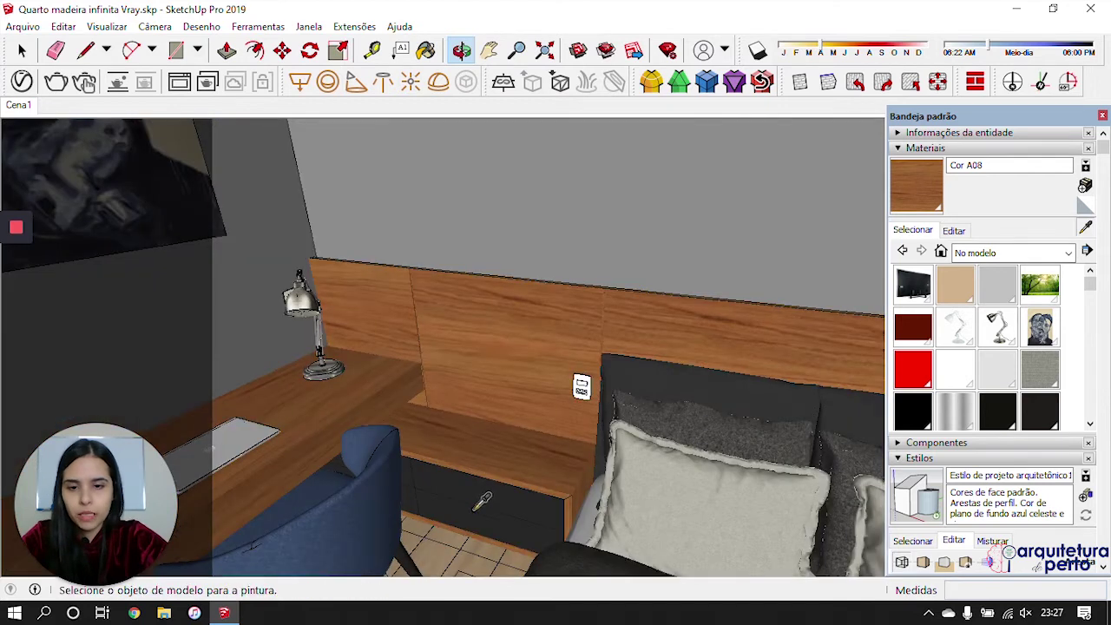
mouse_move(520, 508)
middle_down()
mouse_move(503, 464)
mouse_move(508, 427)
middle_up()
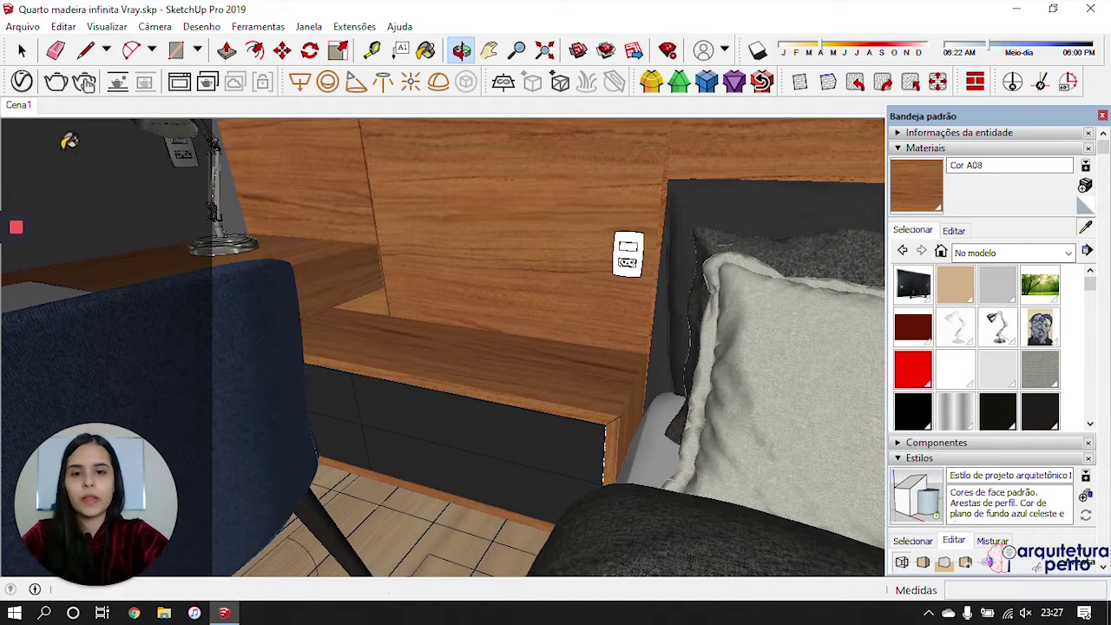
click(426, 49)
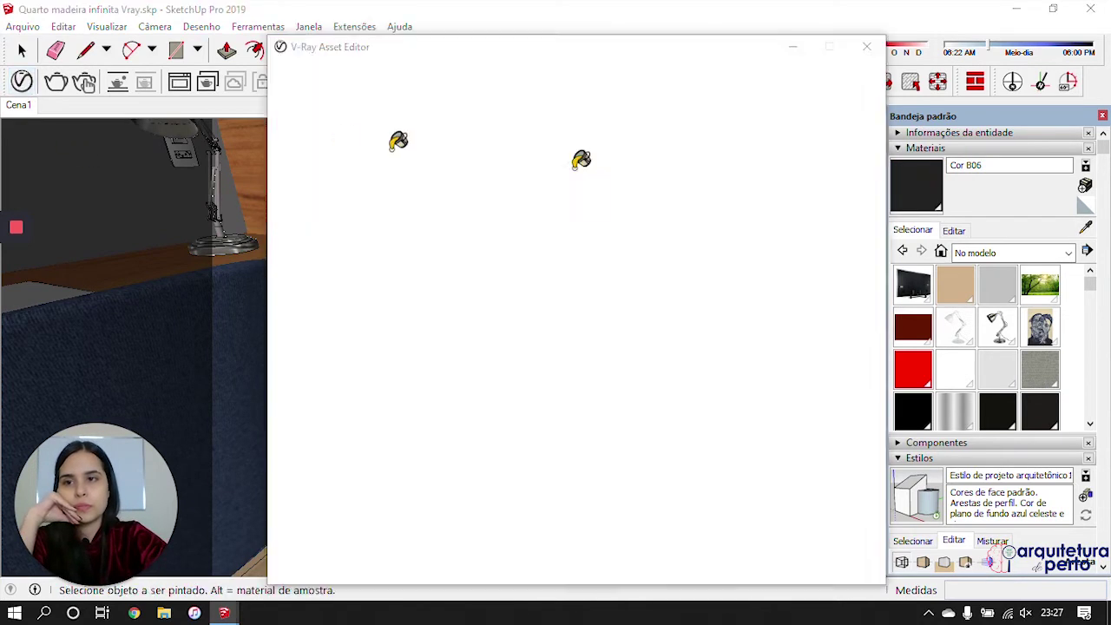
click(689, 385)
drag(726, 402, 822, 402)
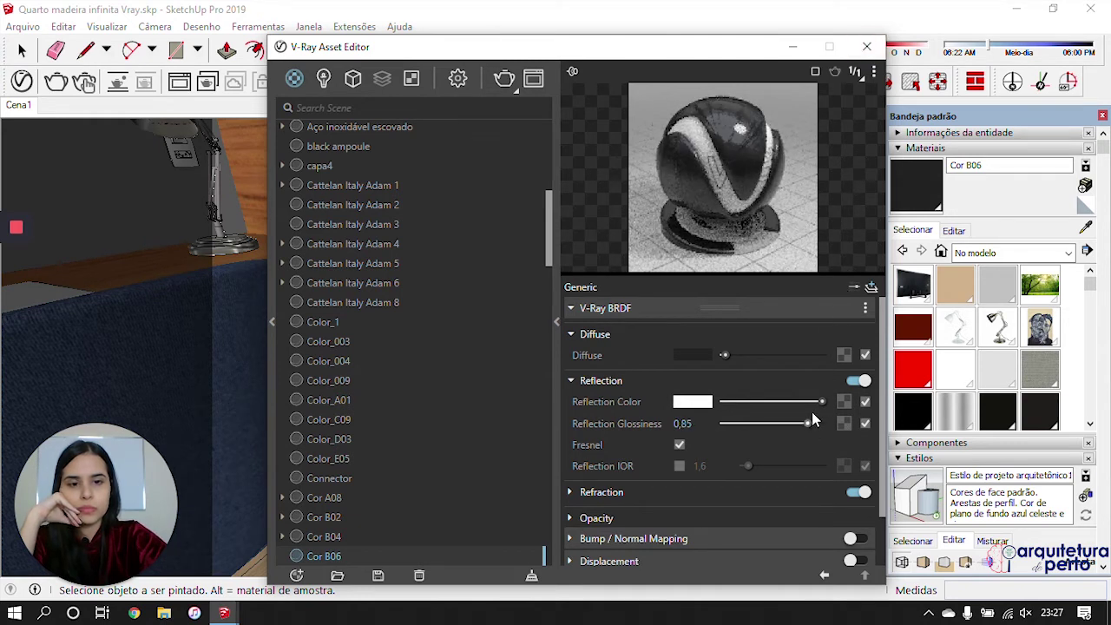
click(679, 466)
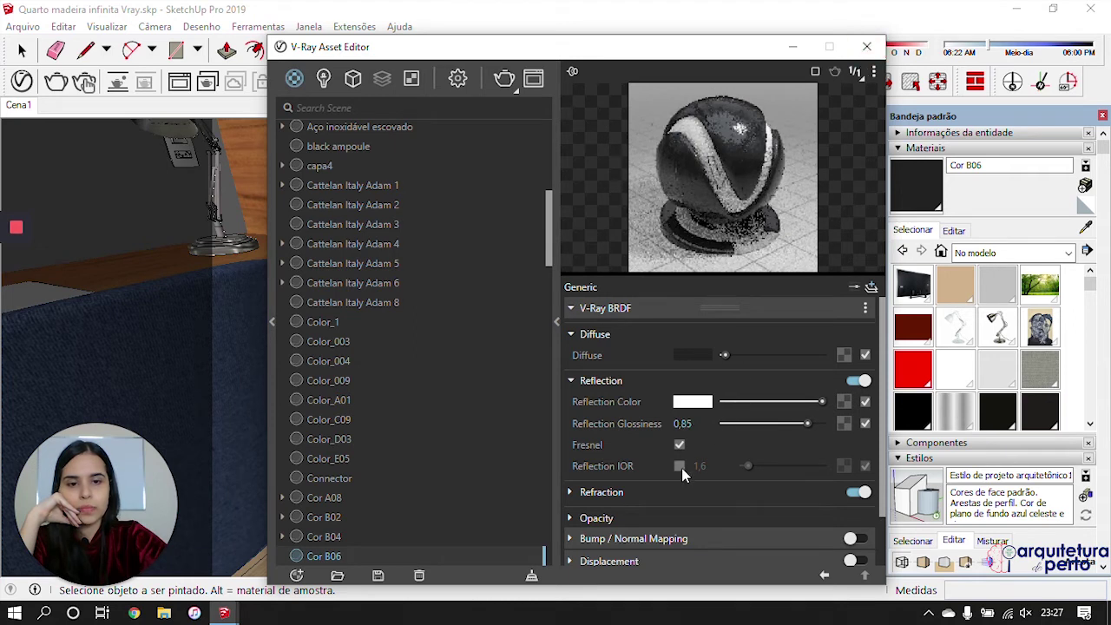
text(1,8)
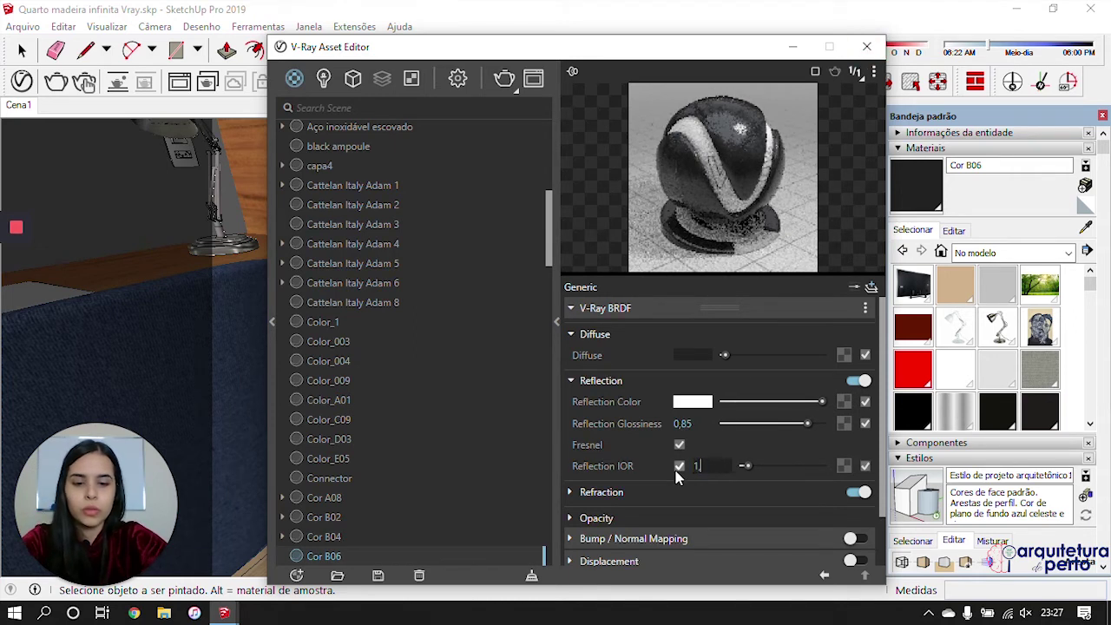
key(Return)
click(867, 46)
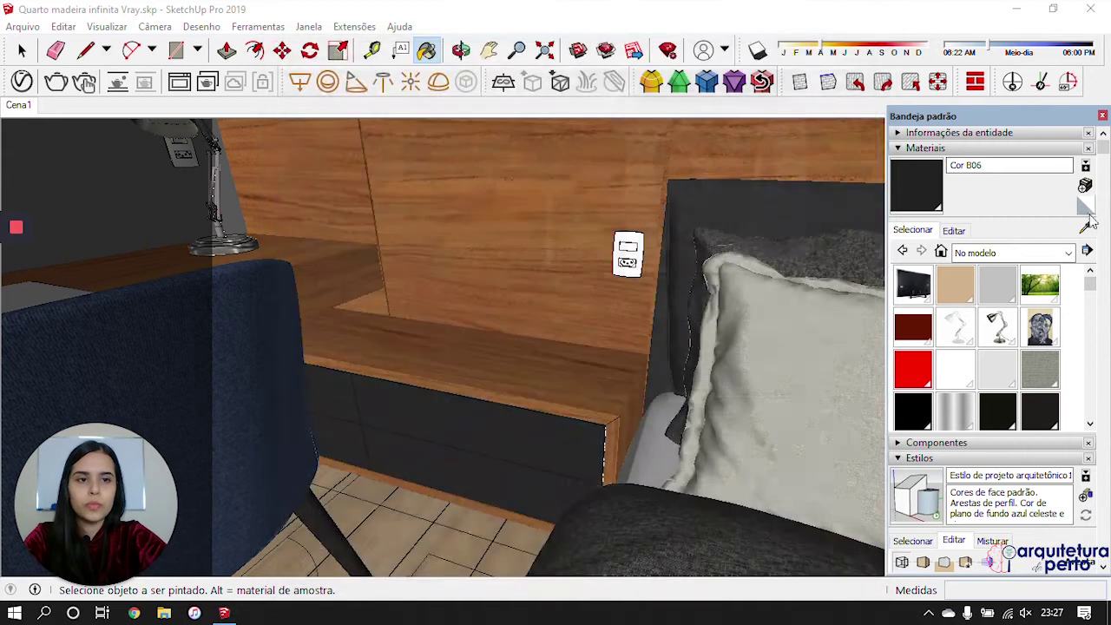
Step: Sample the material of the desk lamp's base and add a Metallic layer to it in the V-Ray Asset Editor
middle_drag(628, 252, 877, 545)
scroll(509, 354, up, 3)
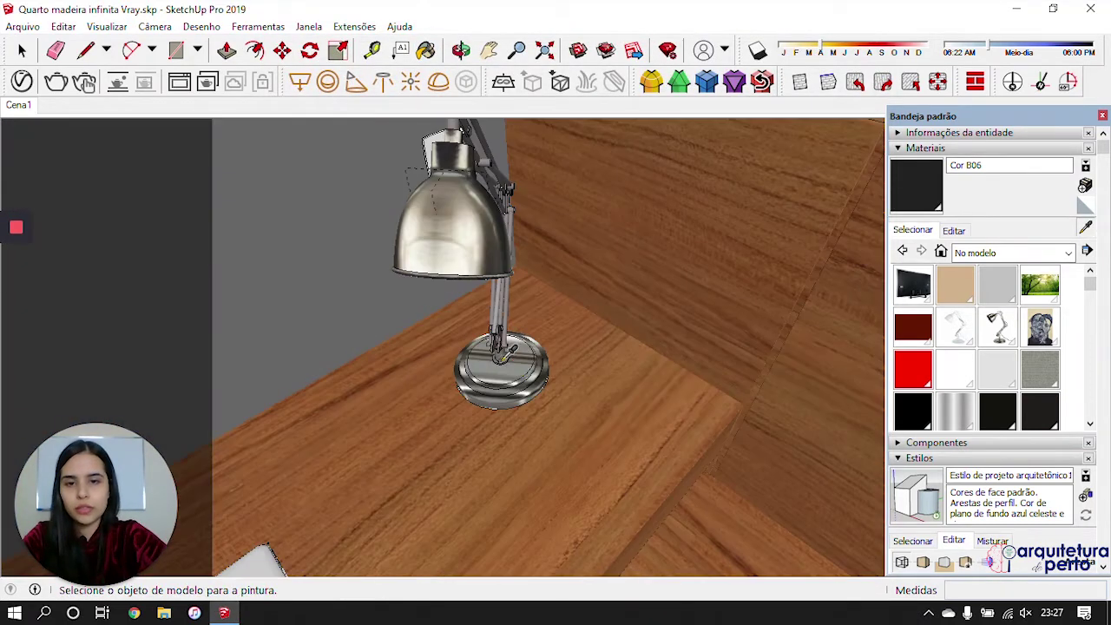
alt+click(512, 372)
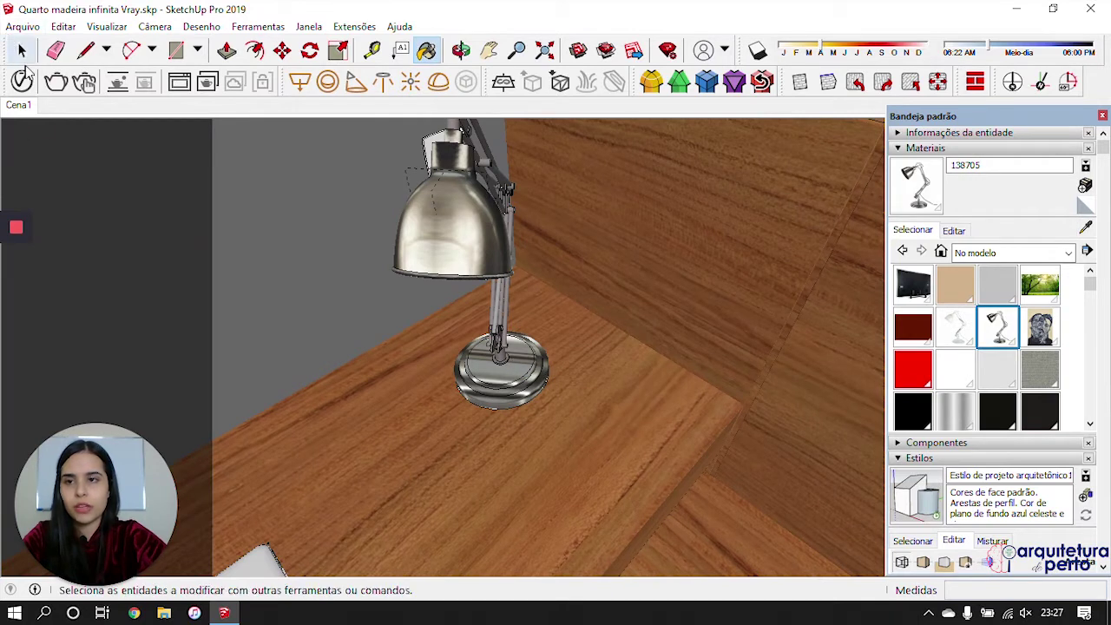
click(23, 81)
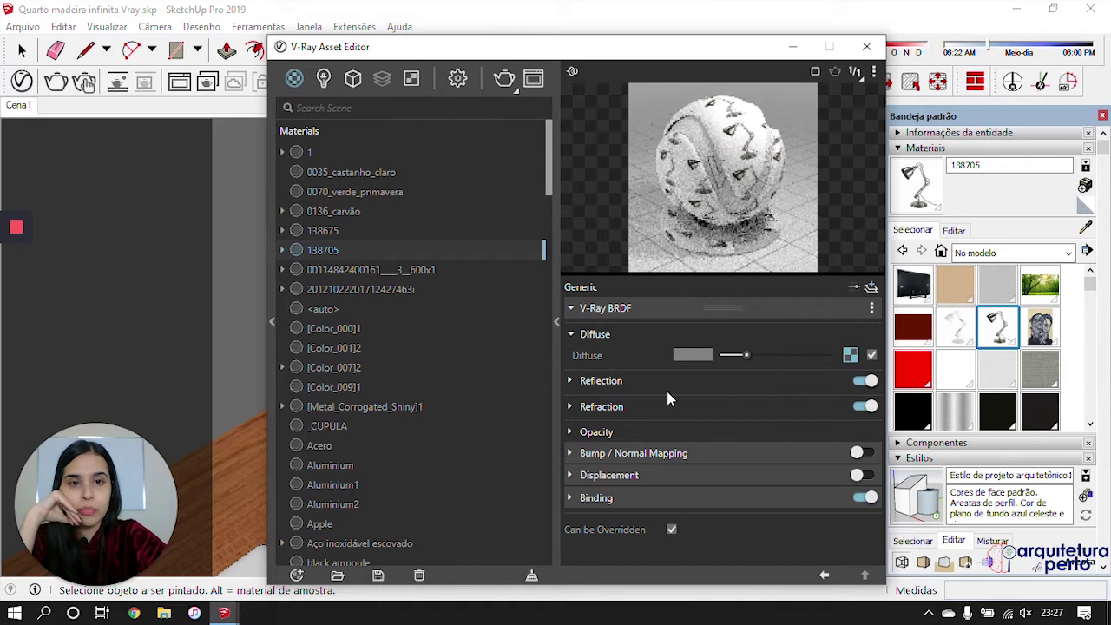
click(872, 286)
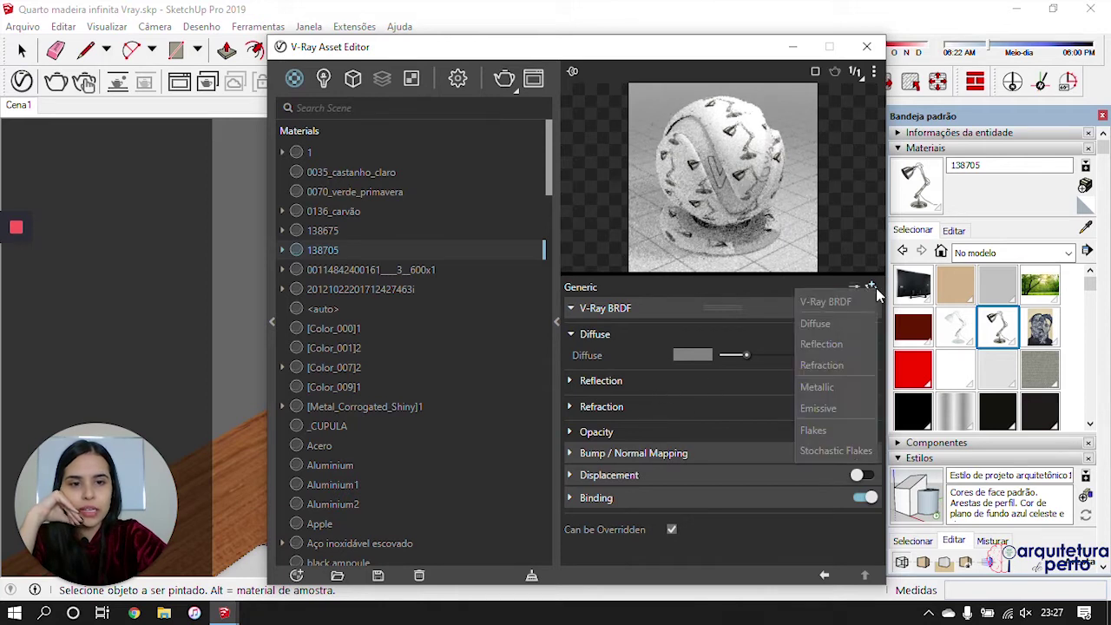
click(849, 370)
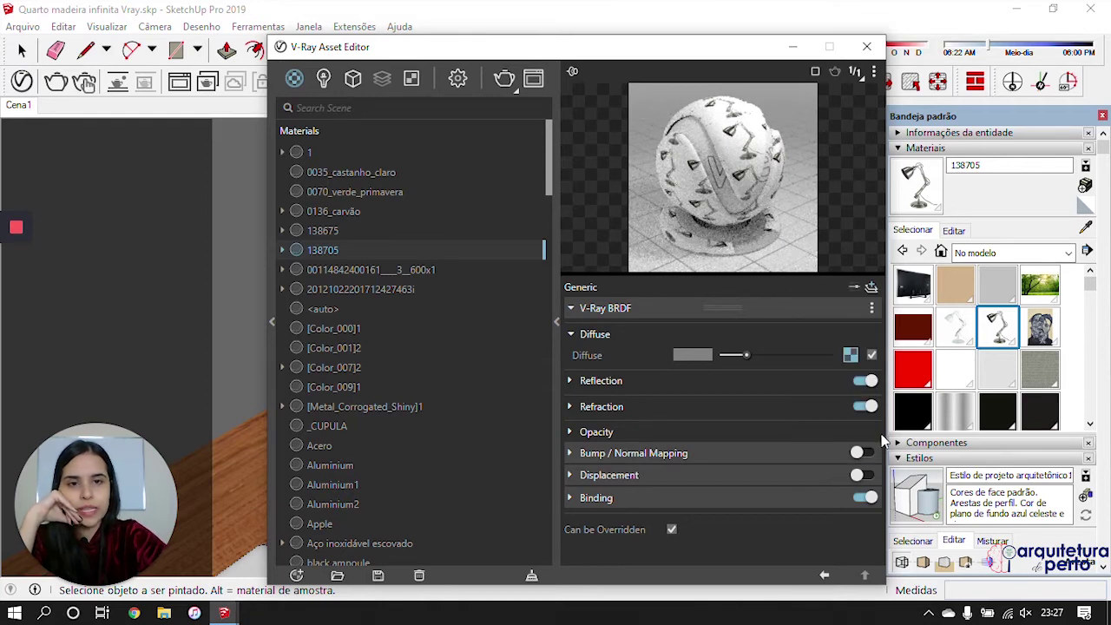
Step: Give the lamp material's Metallic layer a very dark color, metalness 1 and roughness 0,15
drag(738, 331, 864, 348)
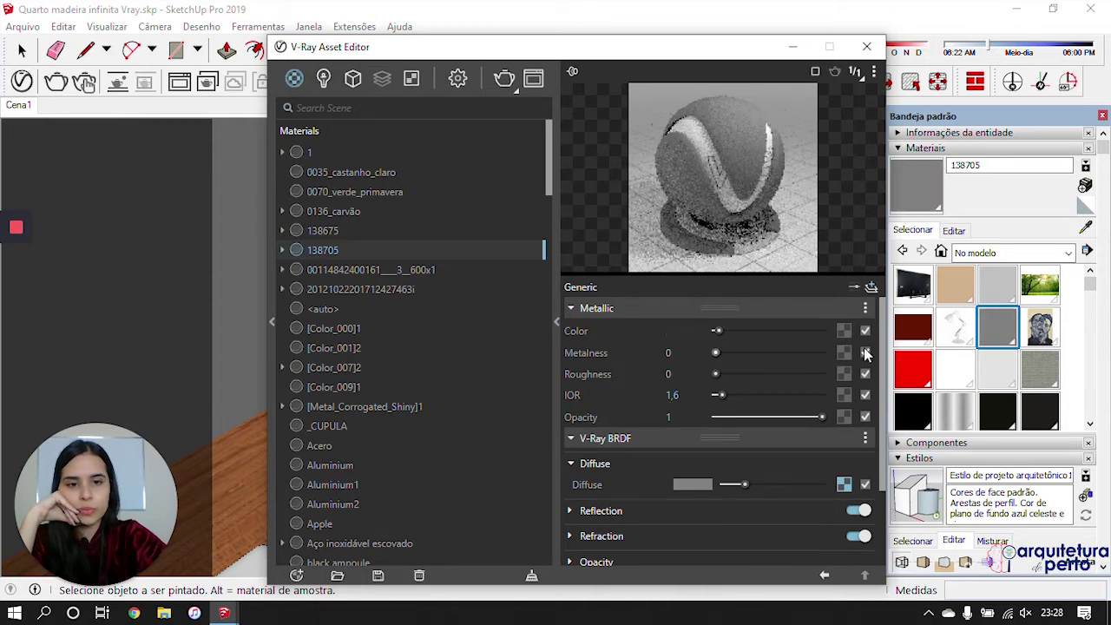
drag(719, 374, 737, 375)
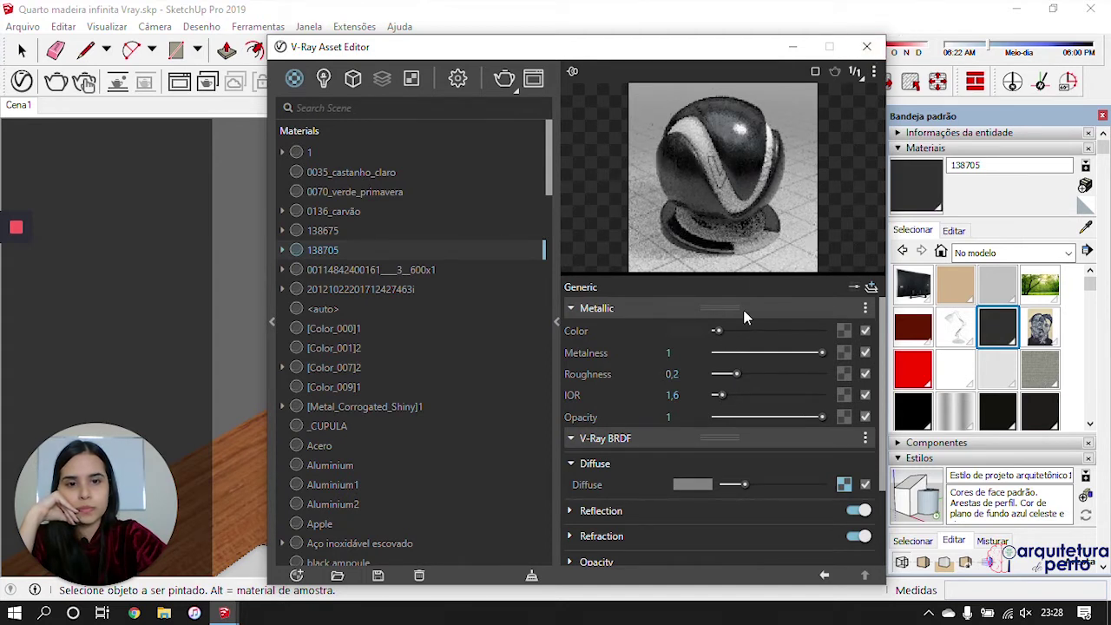
drag(739, 381, 732, 380)
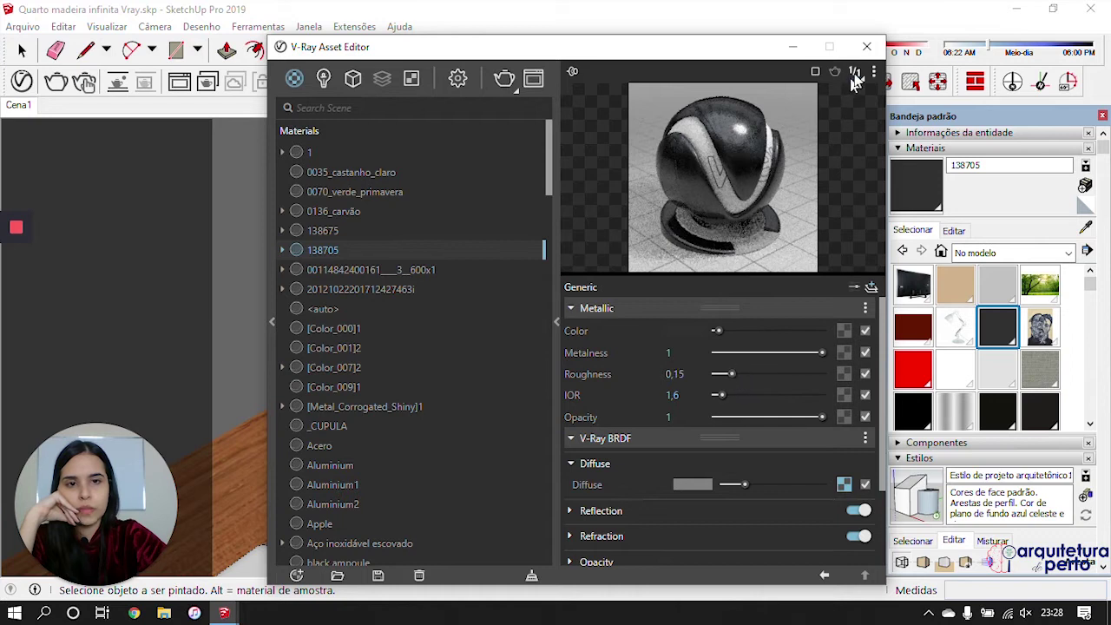
click(867, 46)
middle_drag(625, 342, 491, 261)
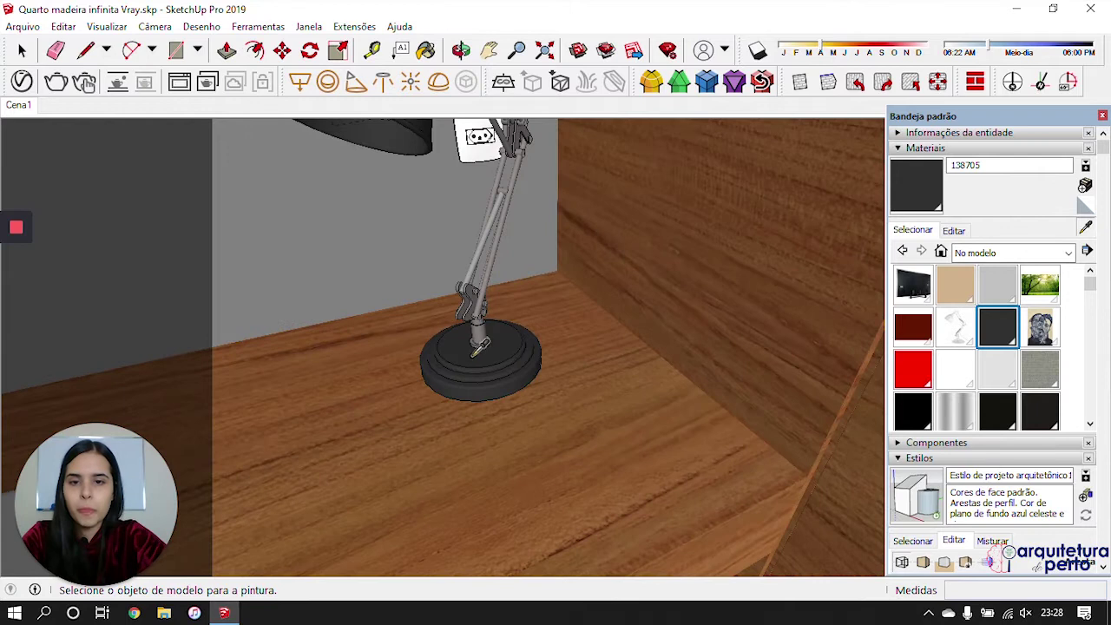
scroll(476, 349, up, 2)
alt+click(484, 328)
key(space)
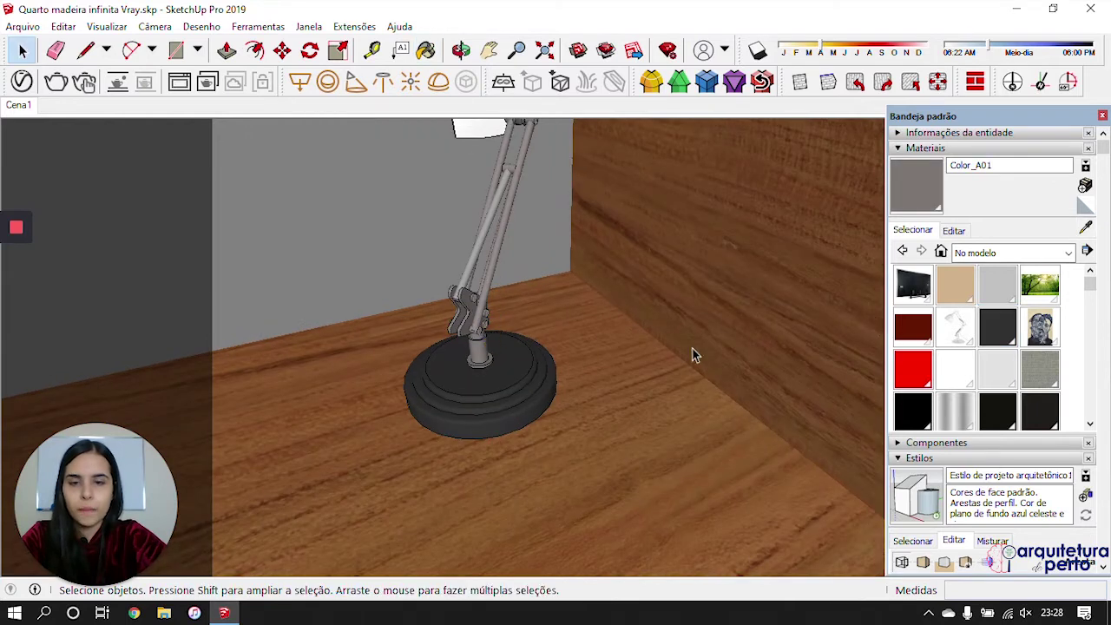
click(1086, 226)
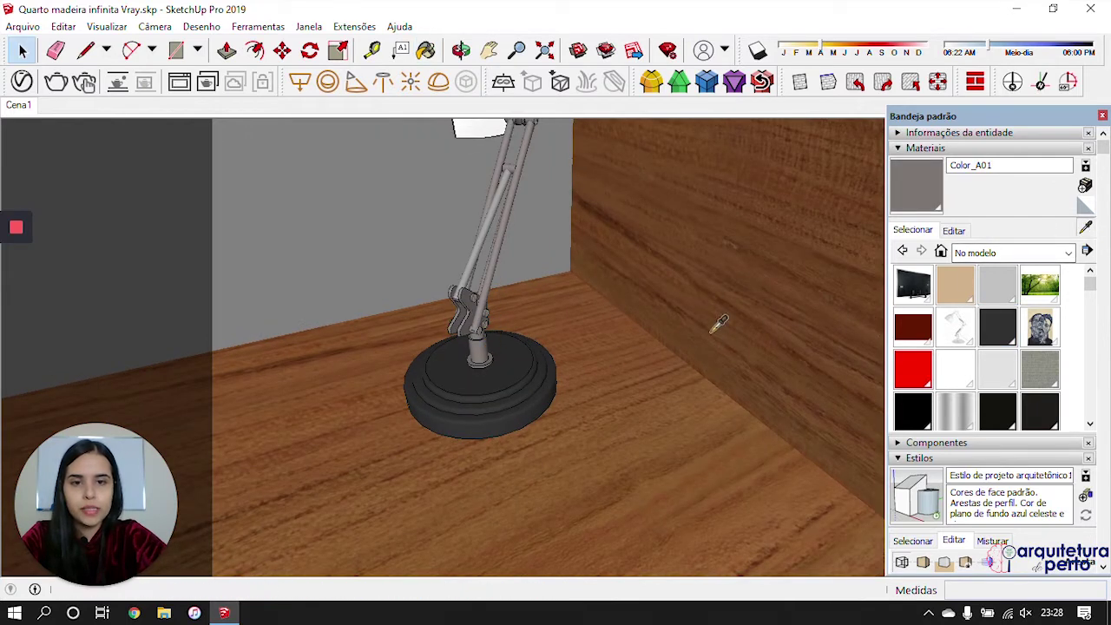
click(483, 359)
click(486, 361)
double_click(486, 360)
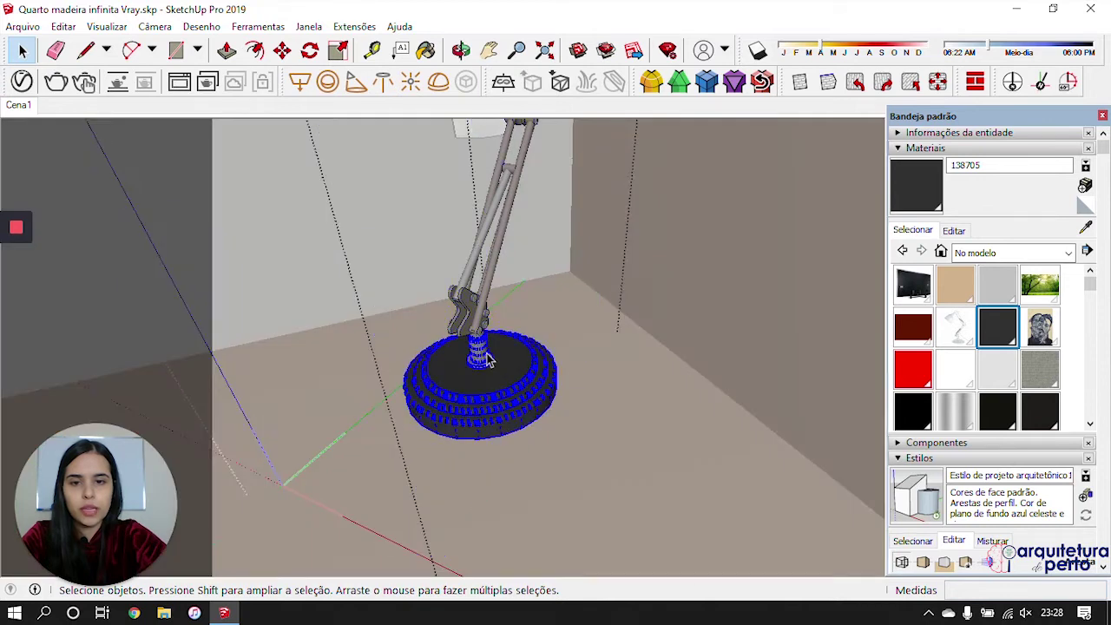
click(794, 267)
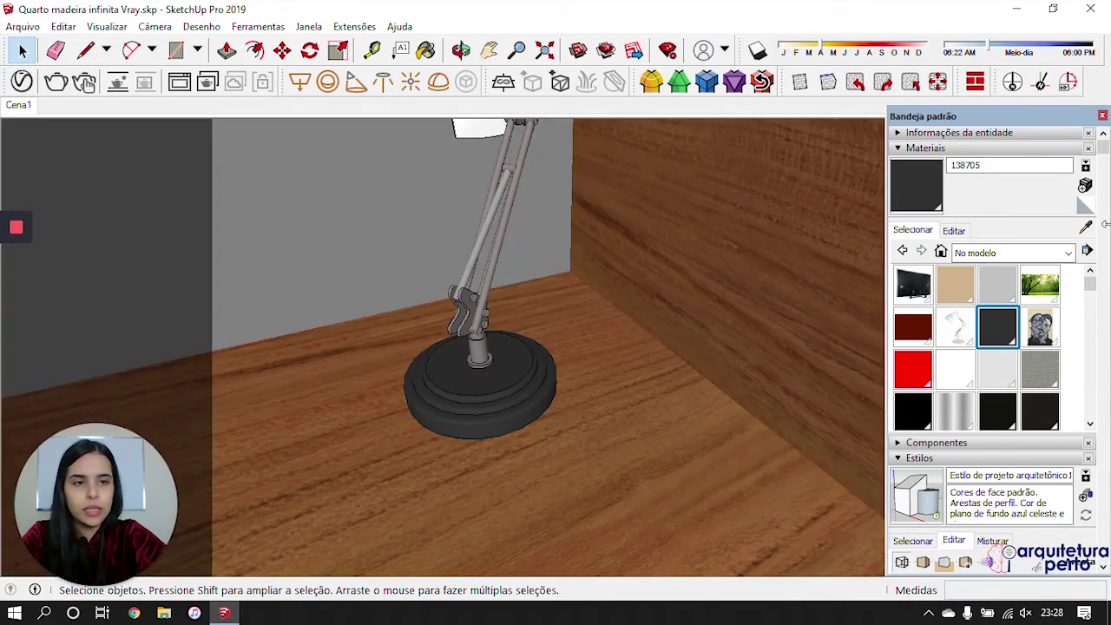
Step: Sample the material of the desk lamp's arm and add a Metallic layer to it in the V-Ray Asset Editor
key(b)
alt+click(461, 317)
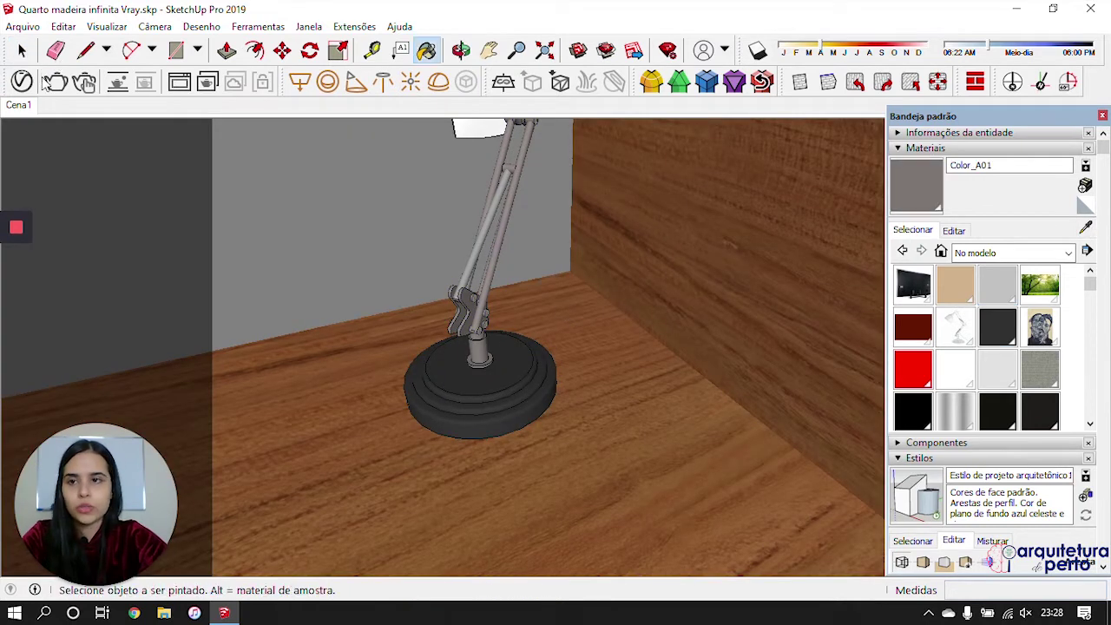
click(22, 81)
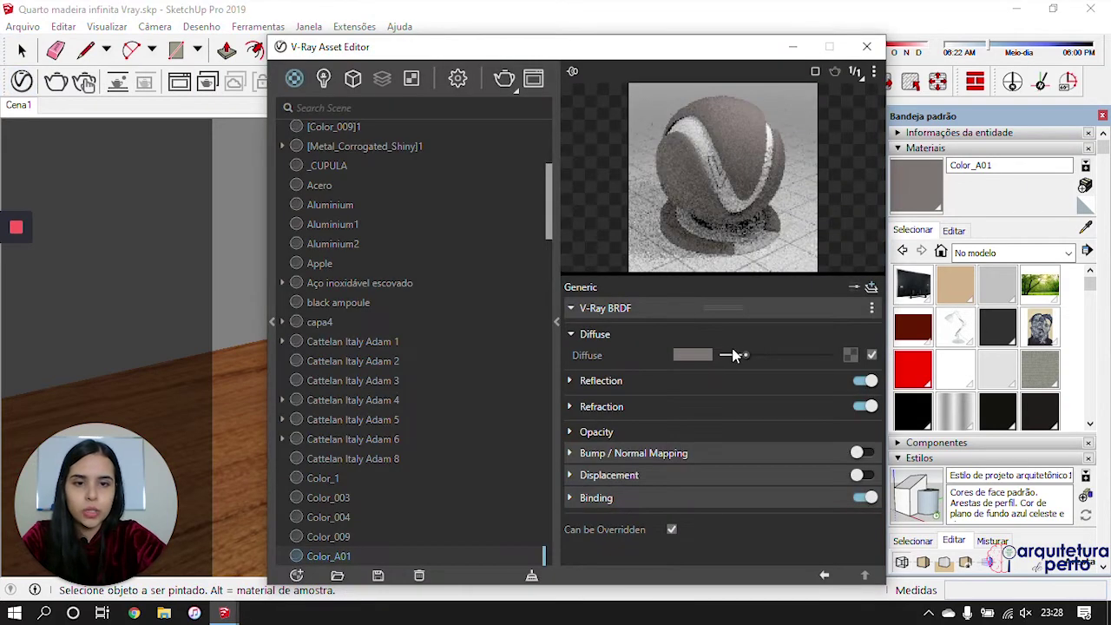
click(871, 287)
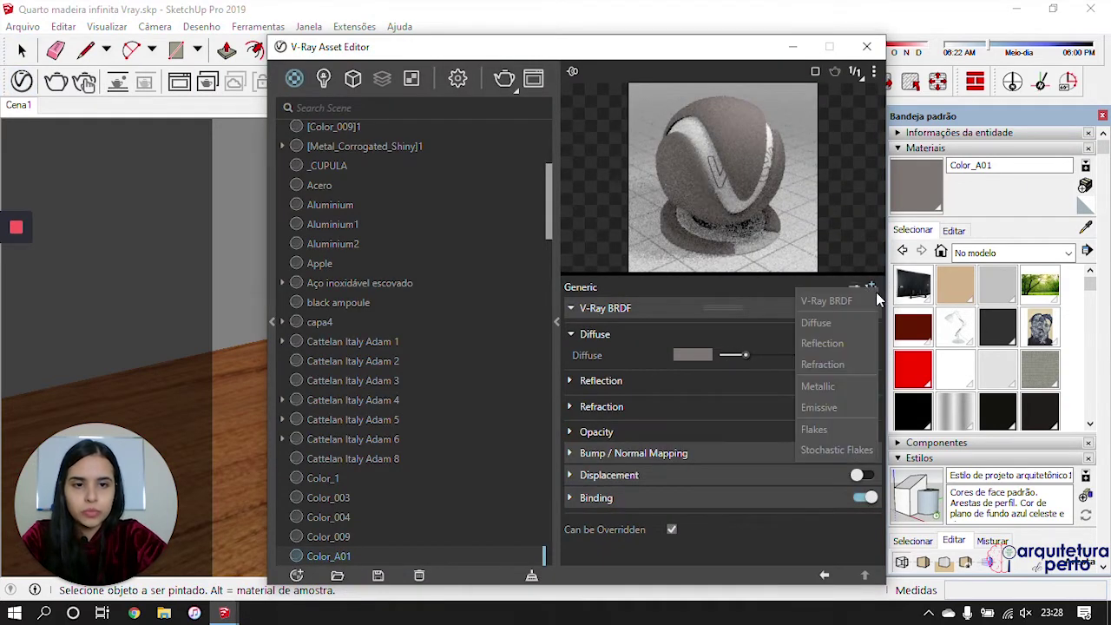
click(851, 387)
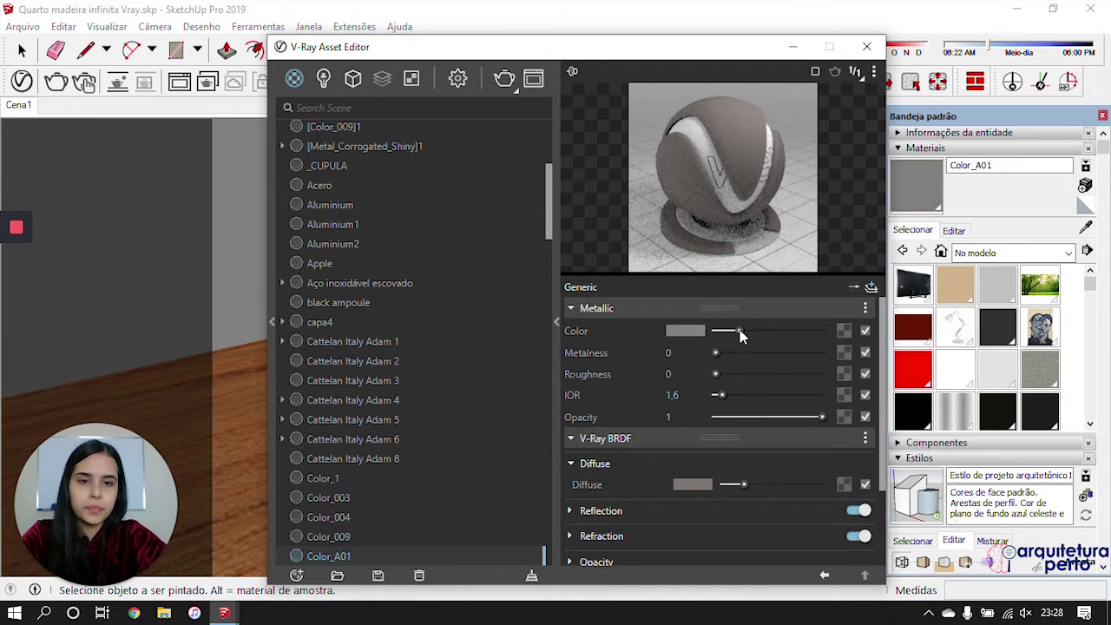
Step: Give the lamp arm's Metallic layer metalness 1, roughness 0,1 and a light gray color, closing the V-Ray Asset Editor
click(720, 354)
drag(717, 374, 726, 374)
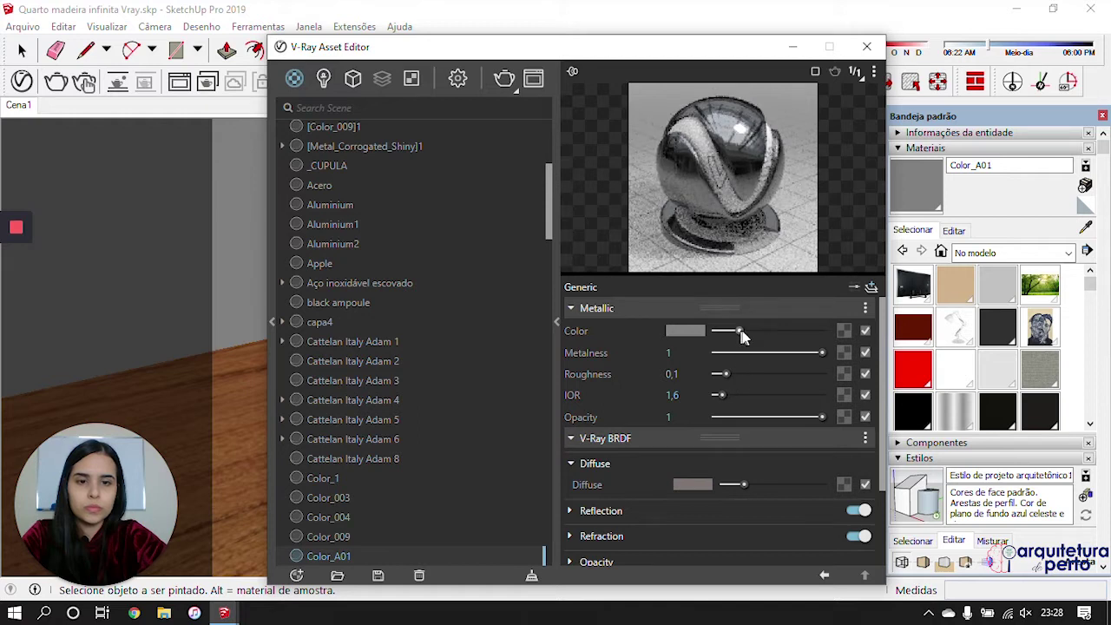
drag(739, 333, 761, 332)
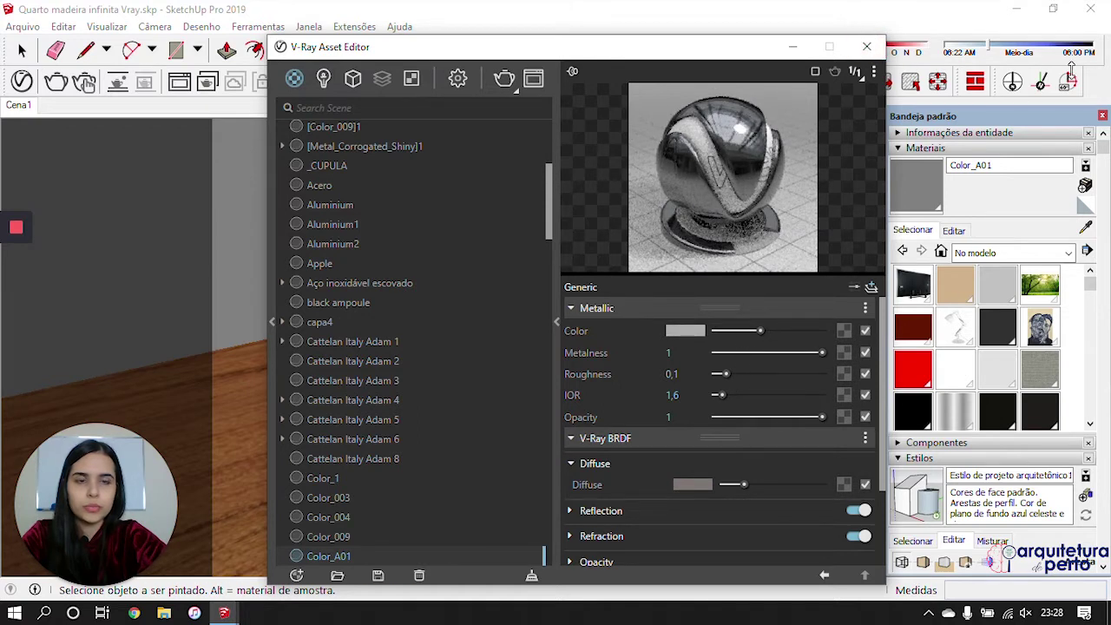
click(867, 47)
Step: Sample the laptop lid's aluminium material and give it white V-Ray reflection with glossiness 0,95
click(1085, 224)
scroll(623, 188, down, 2)
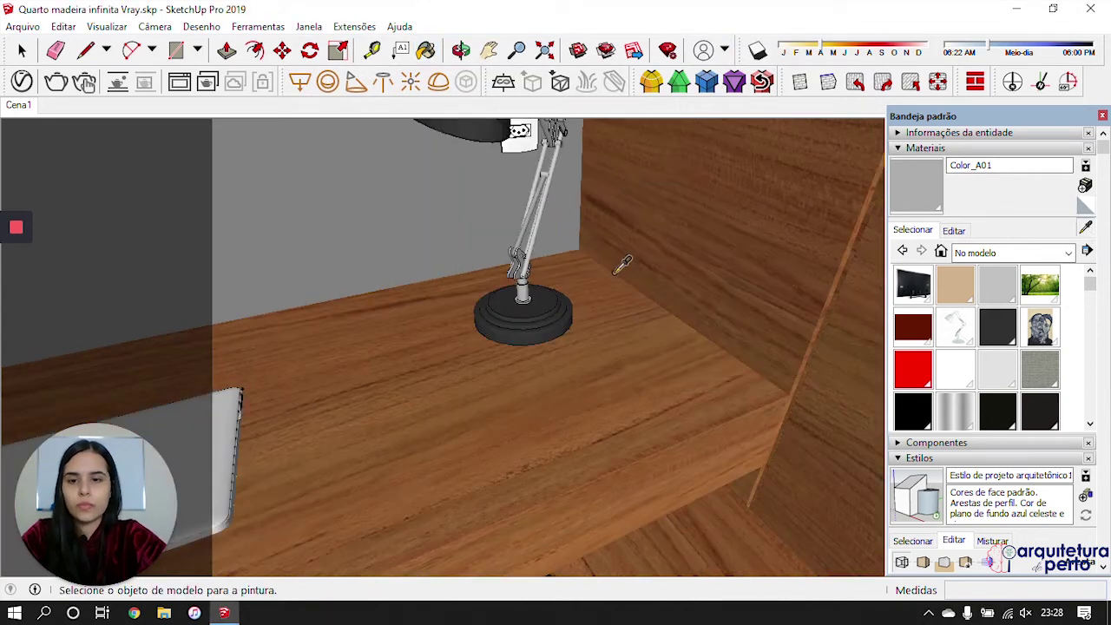
scroll(668, 283, down, 3)
middle_drag(668, 283, 599, 314)
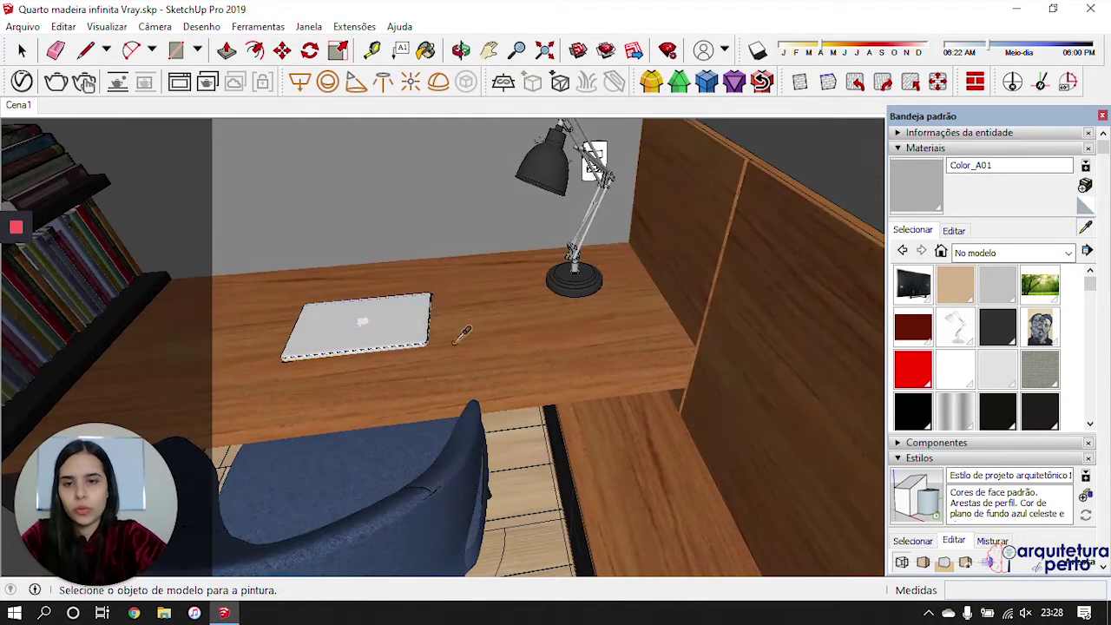
shift+middle_drag(437, 324, 582, 369)
scroll(564, 350, up, 2)
click(560, 359)
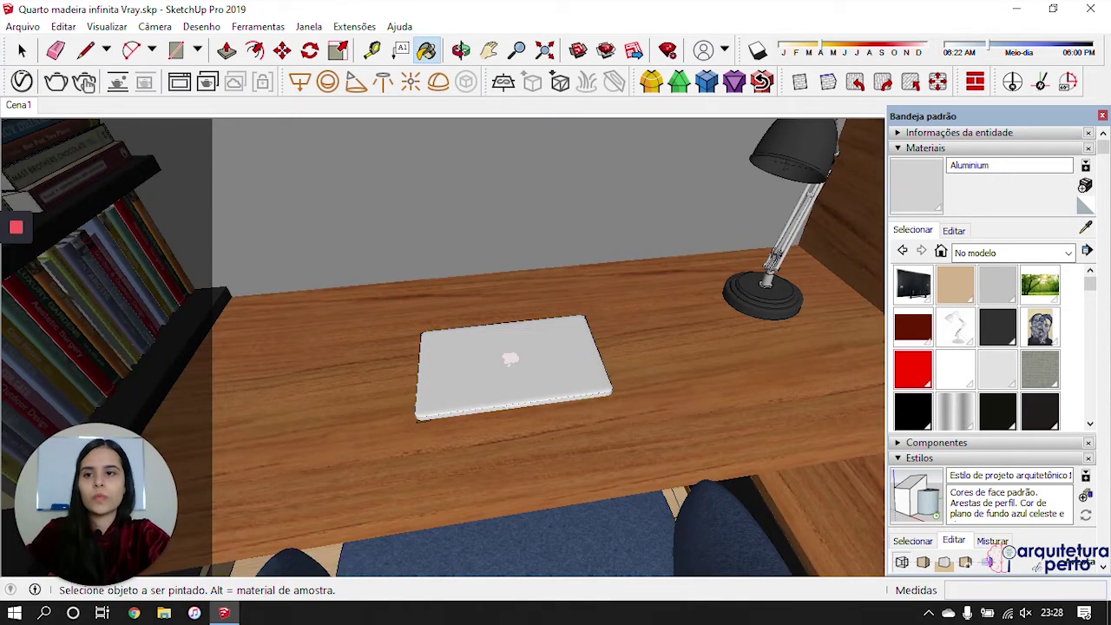
click(22, 81)
click(678, 386)
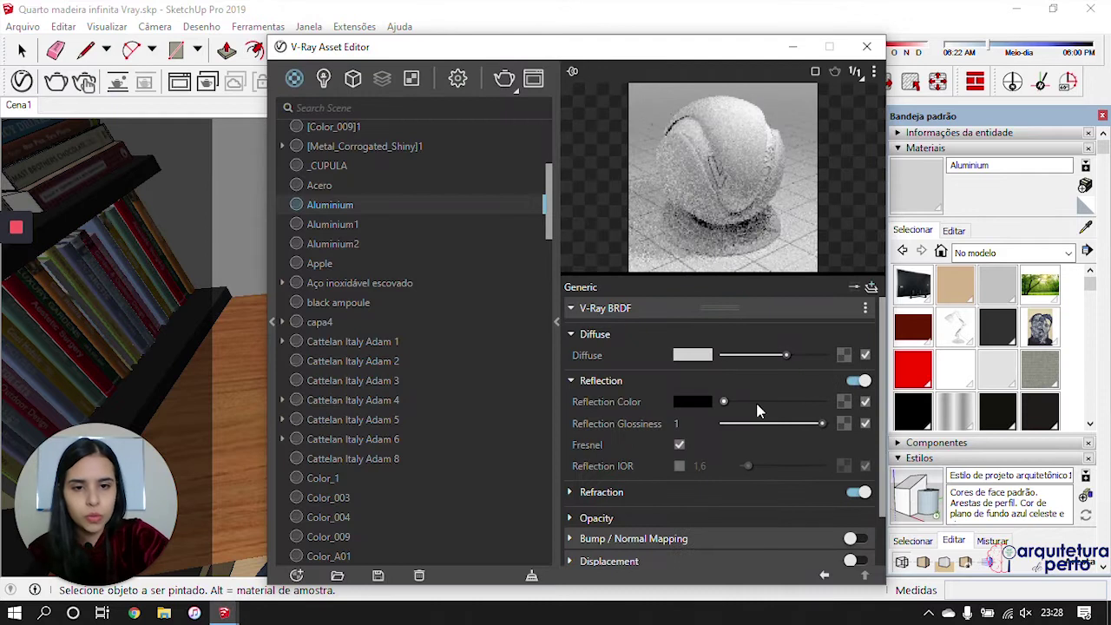
drag(726, 401, 818, 425)
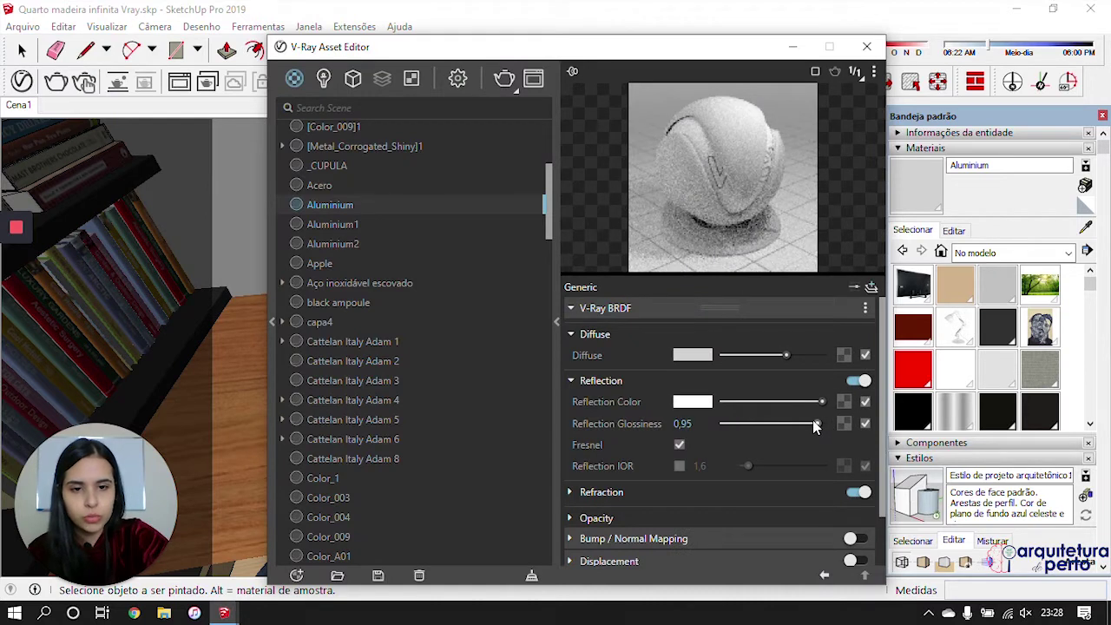
click(866, 46)
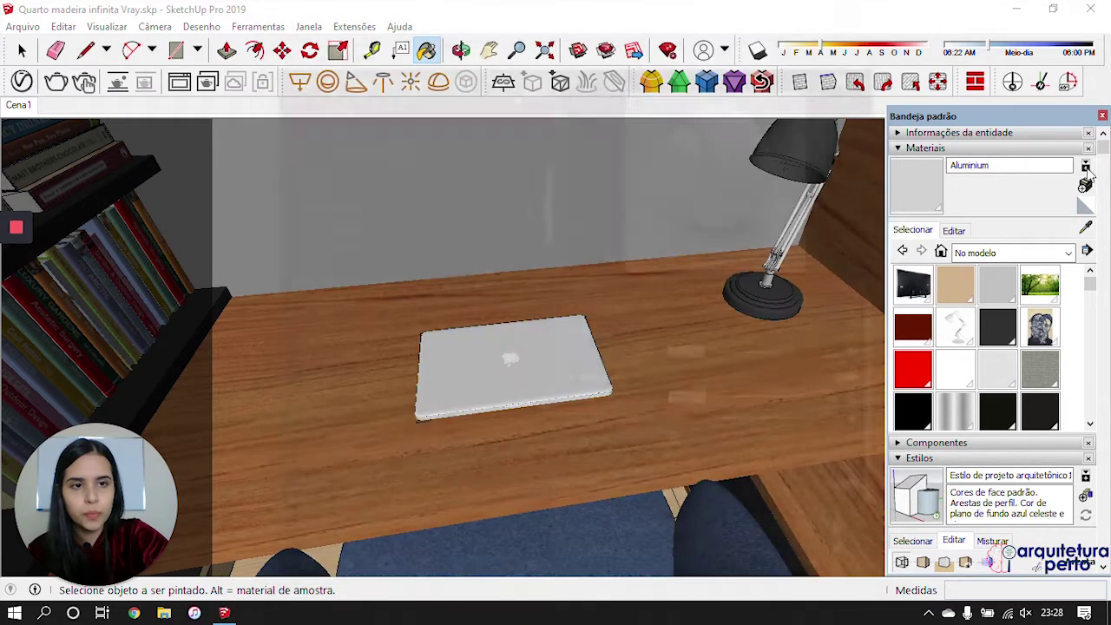
Step: Sample the material of the Apple logo on the laptop lid and add an Emissive layer to it
click(1086, 228)
scroll(513, 354, up, 3)
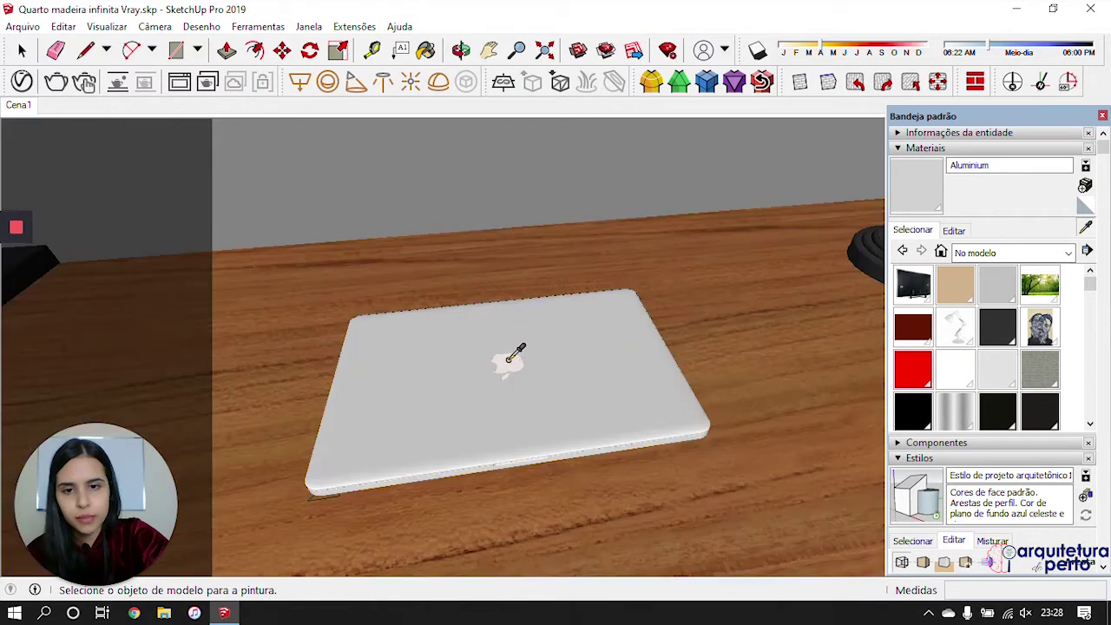
click(511, 360)
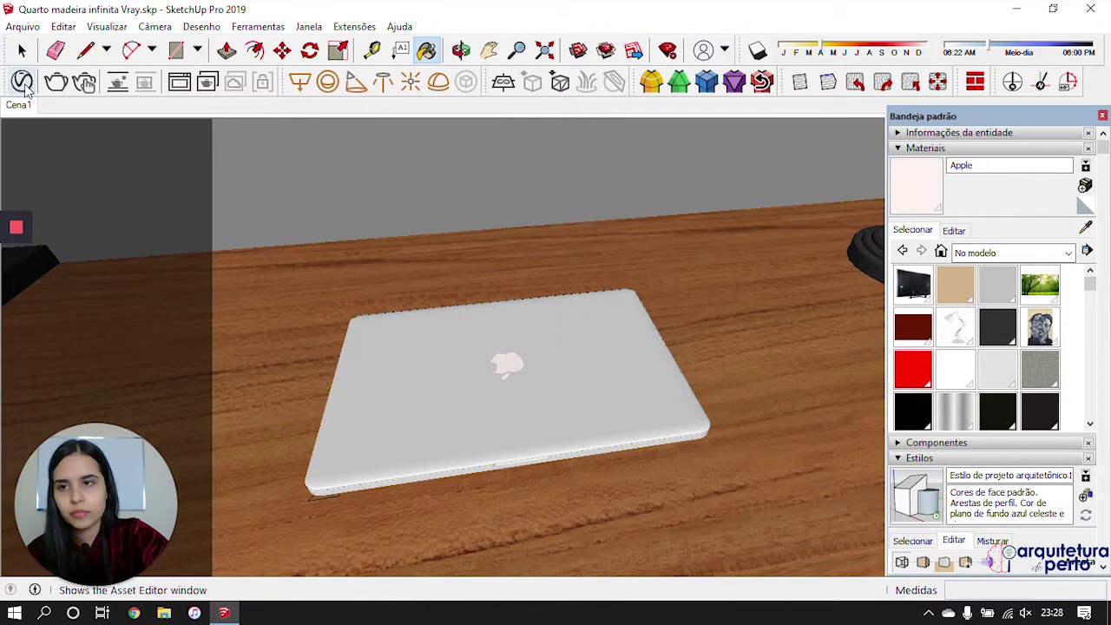
click(425, 49)
click(872, 287)
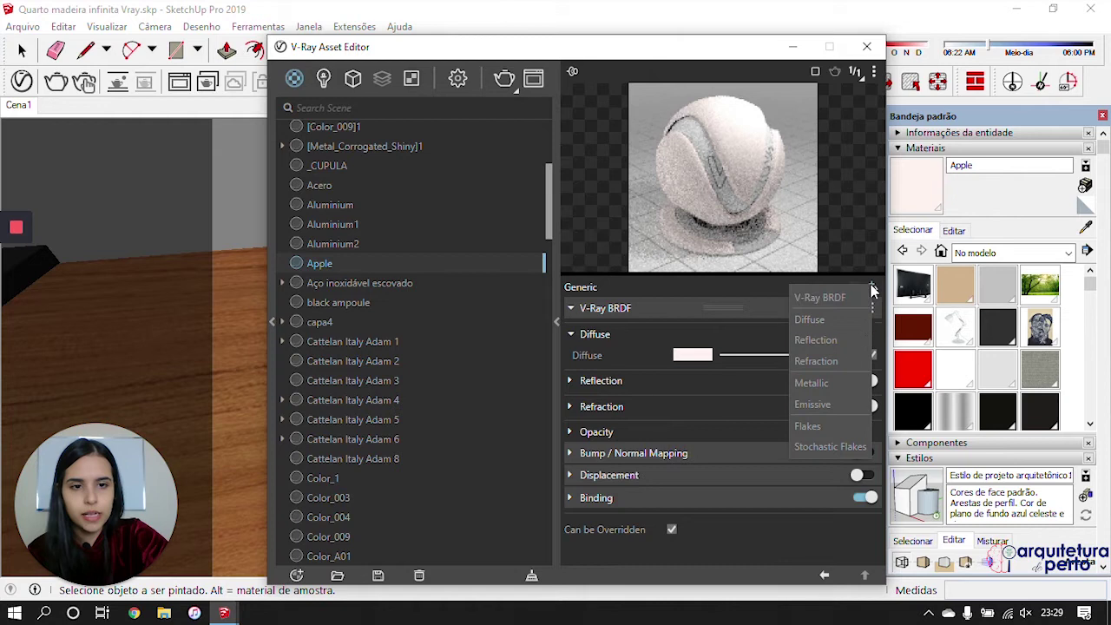
click(833, 405)
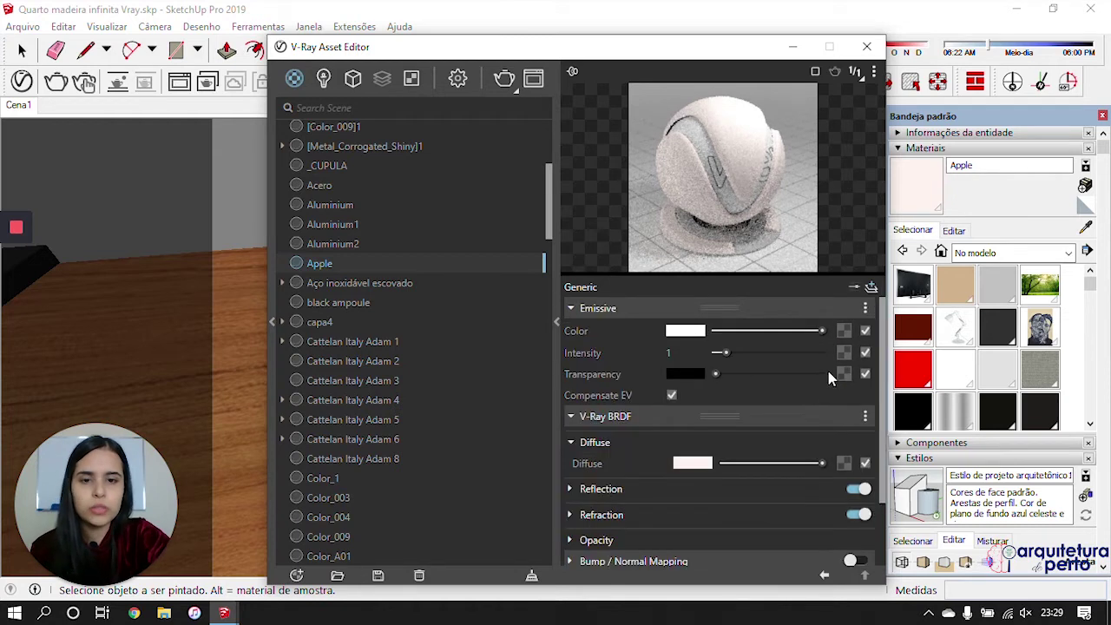
Step: Set the logo material's emissive intensity to 3 and close the V-Ray Asset Editor
click(658, 354)
text(3)
key(Return)
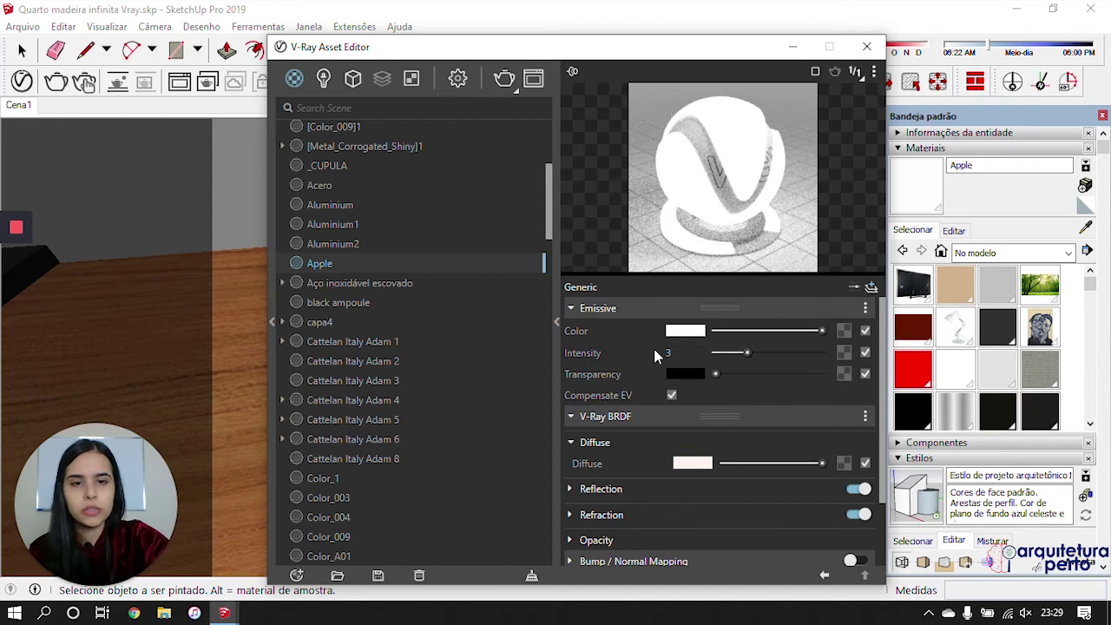
click(867, 46)
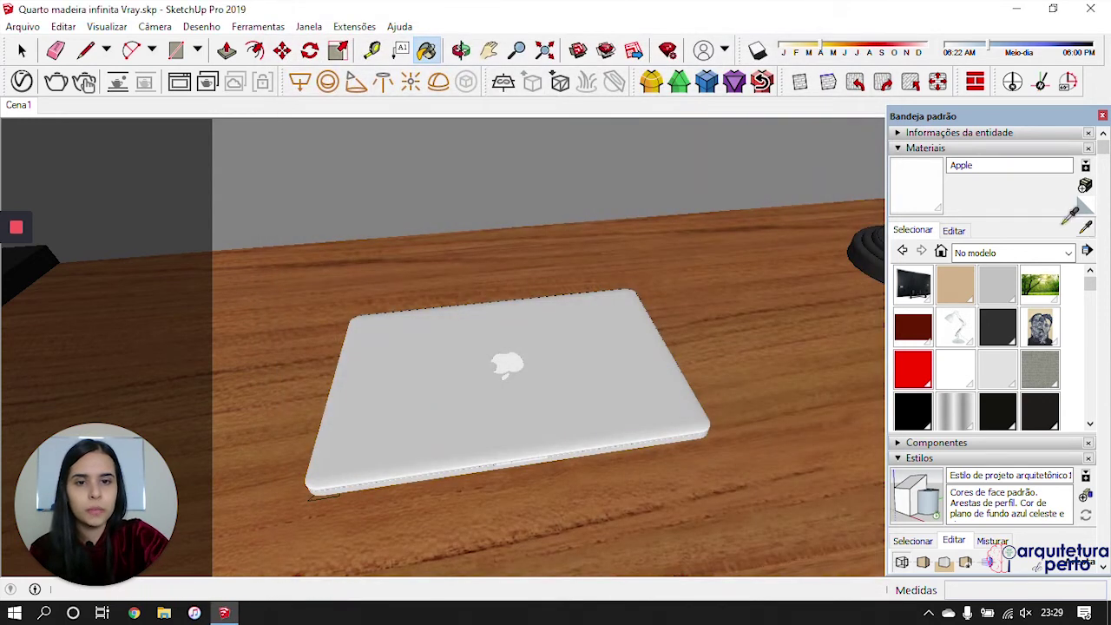
Step: Sample the chair's blue fabric material, enable its bump mapping and paste the fabric texture as the bump map
scroll(525, 310, down, 8)
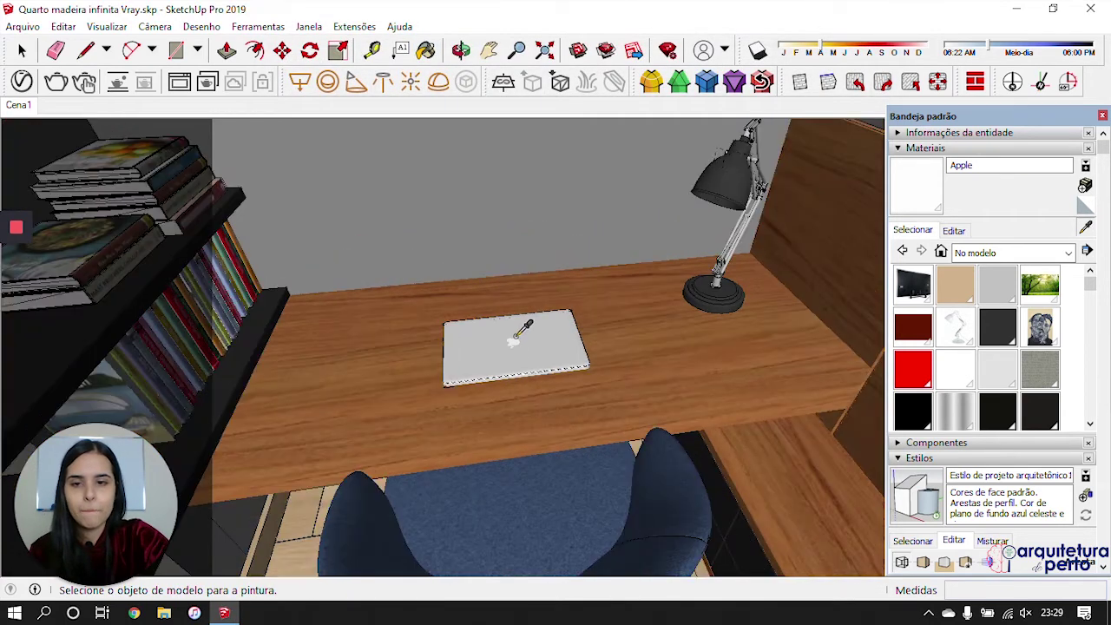
mouse_move(451, 382)
middle_down()
mouse_move(637, 347)
mouse_move(699, 456)
mouse_move(472, 373)
middle_up()
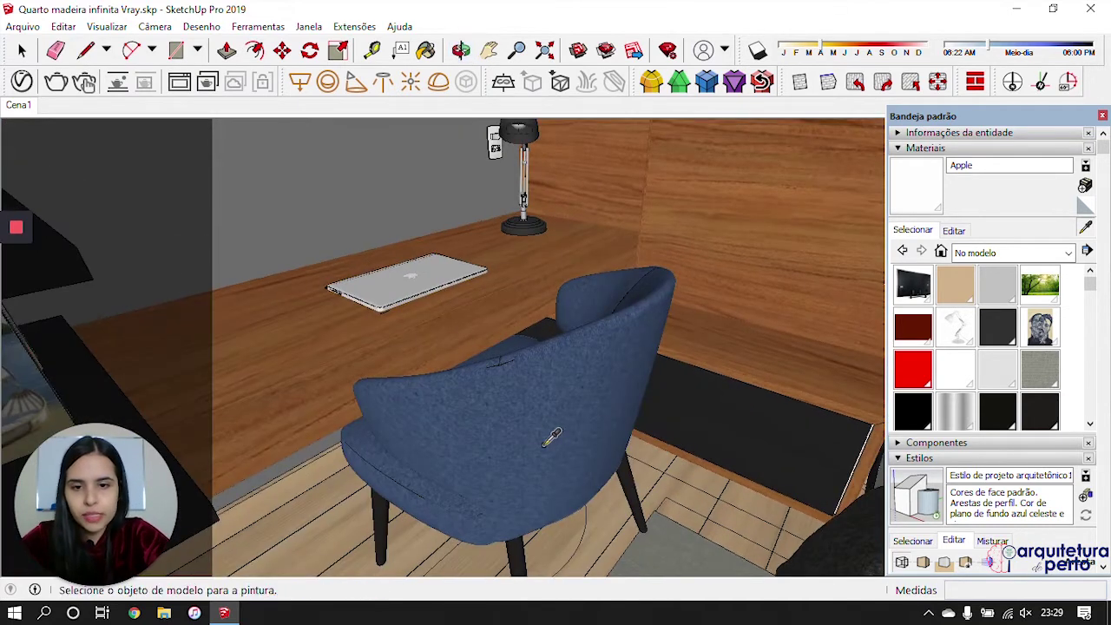
alt+click(452, 375)
click(21, 81)
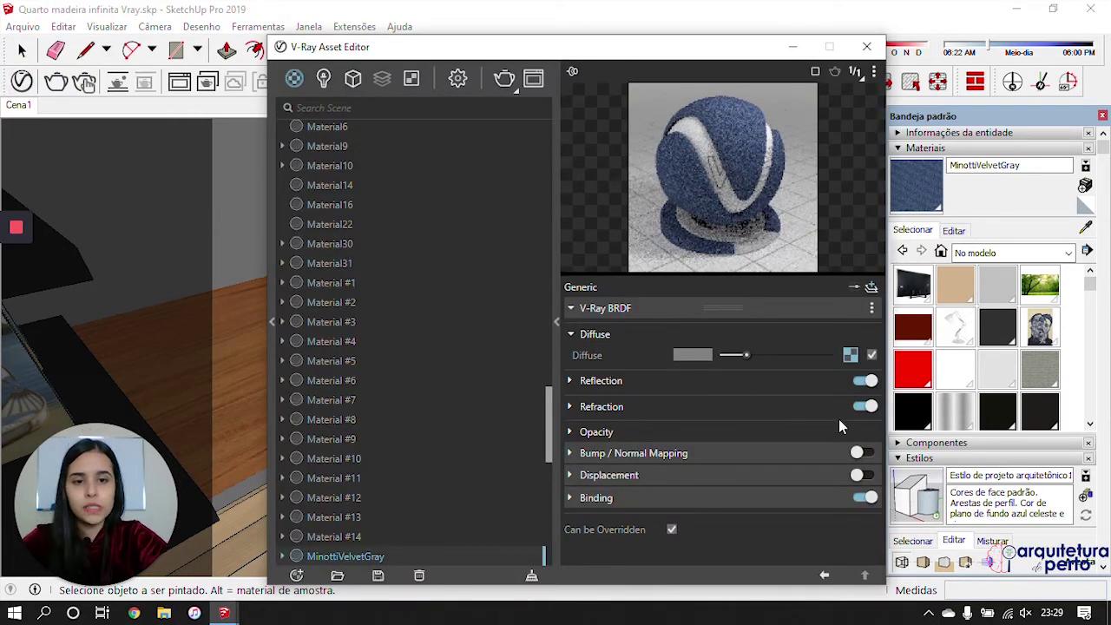
click(857, 453)
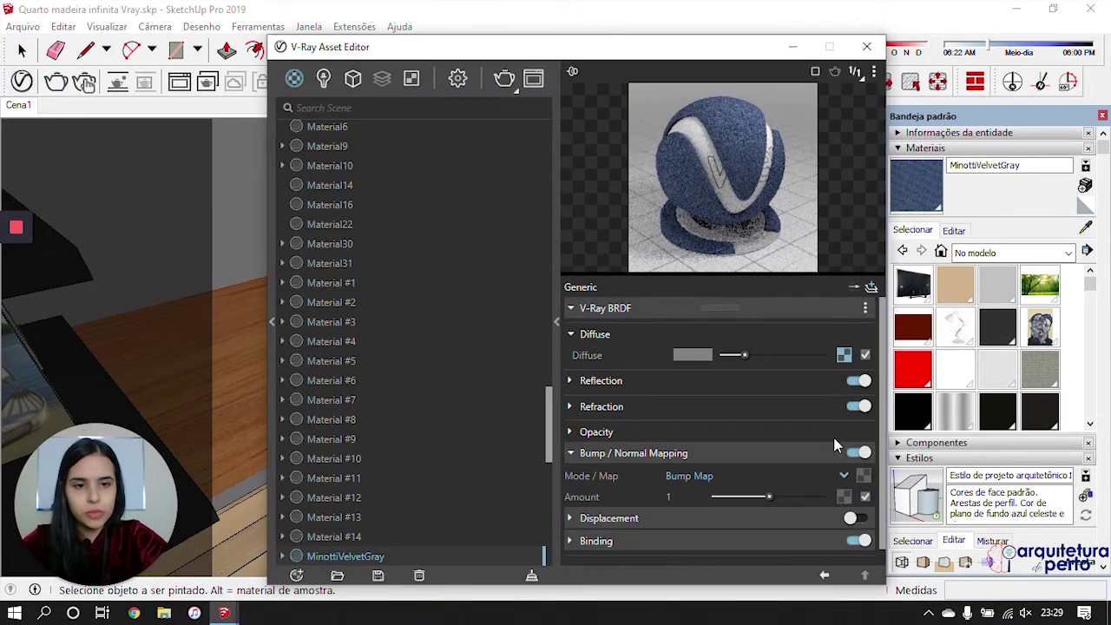
right_click(863, 476)
click(845, 487)
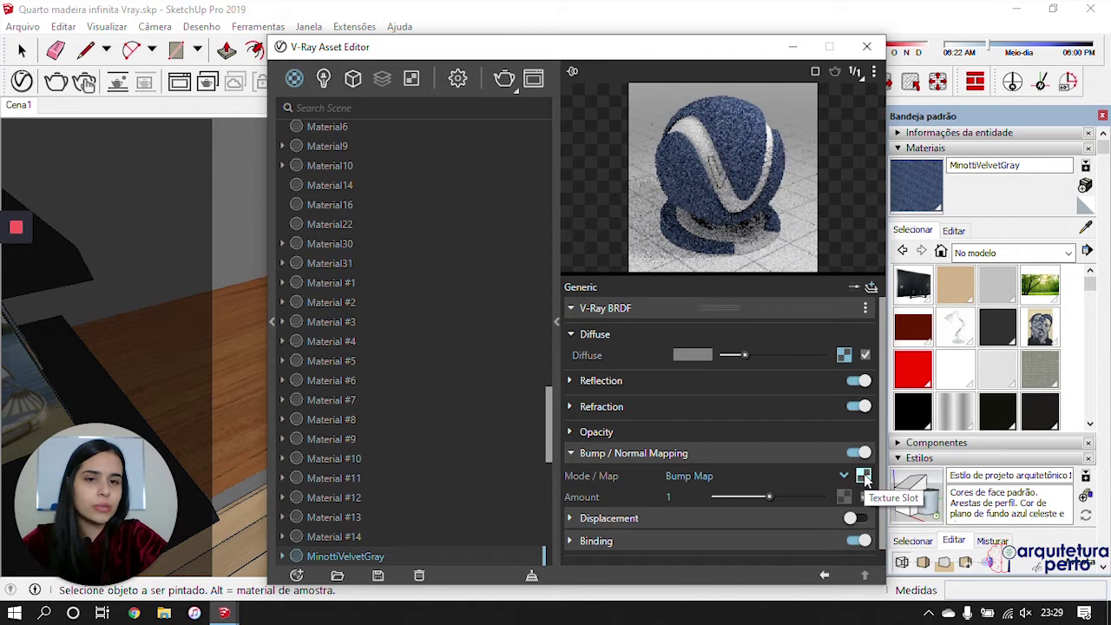
Step: Wrap the chair fabric's bump texture in a Color Correction with saturation -1
right_click(864, 477)
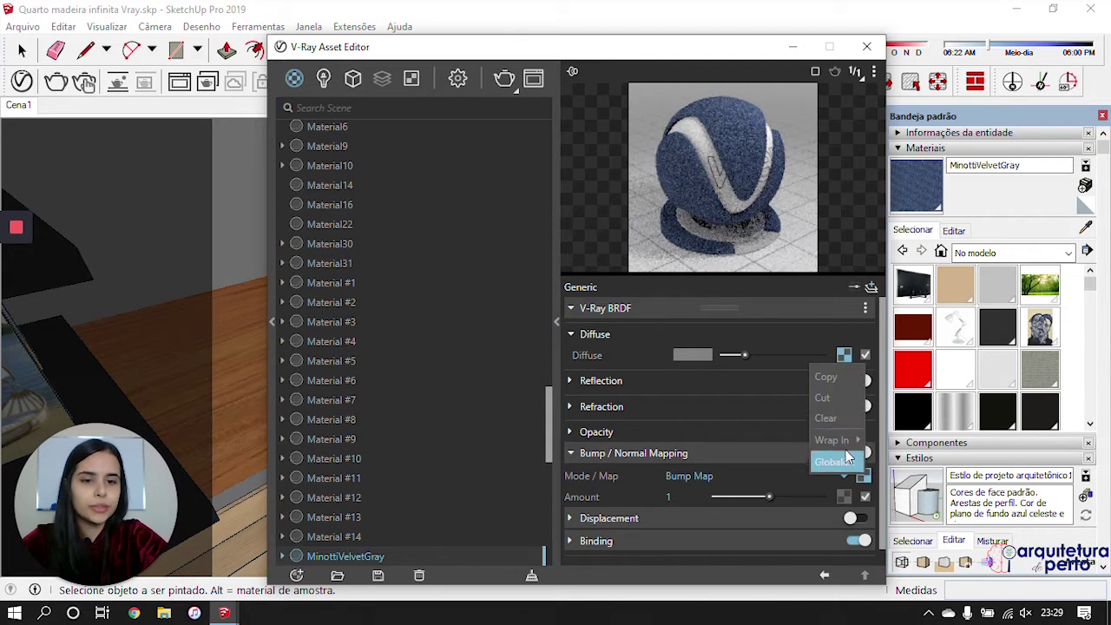
mouse_move(842, 442)
click(772, 199)
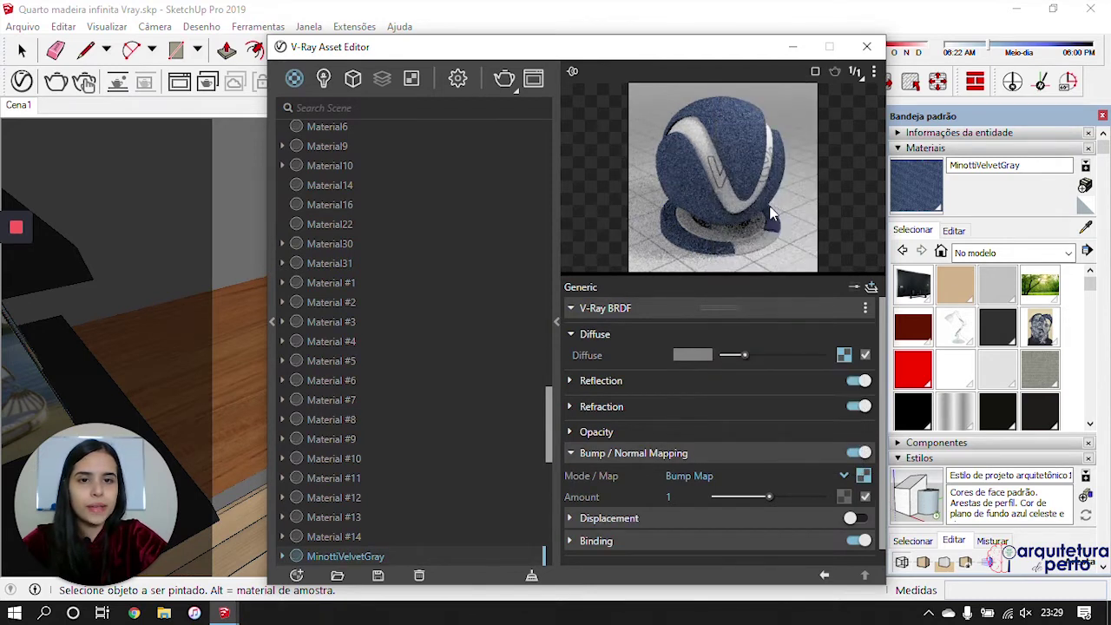
click(715, 399)
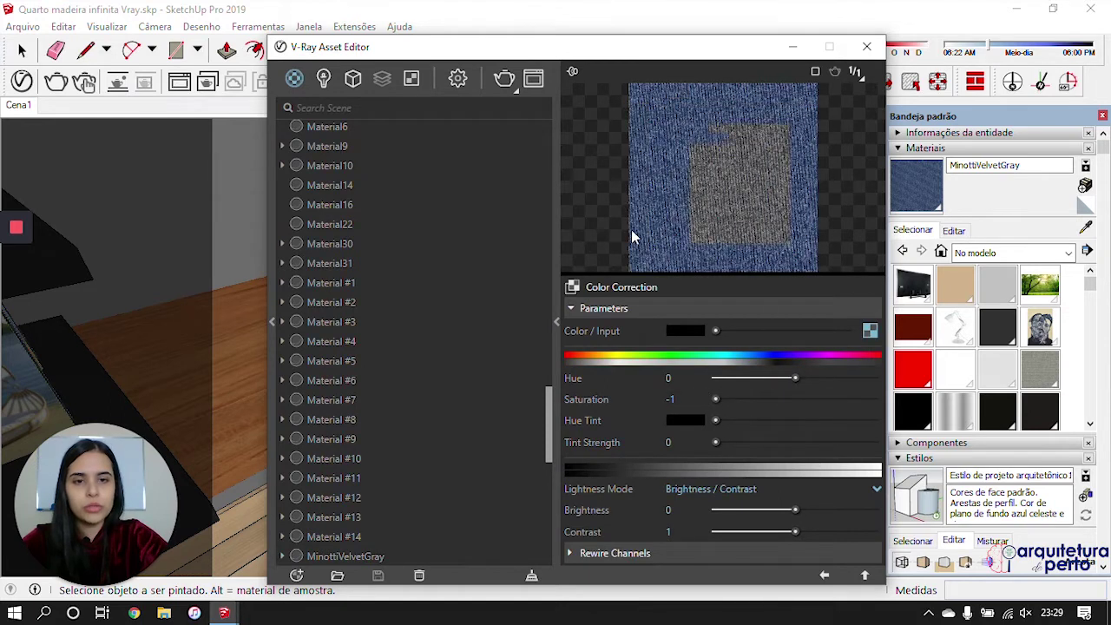
Step: Return to the chair fabric material, set its bump amount to 0,08 and close the V-Ray Asset Editor
click(824, 576)
text(.1)
key(BackSpace)
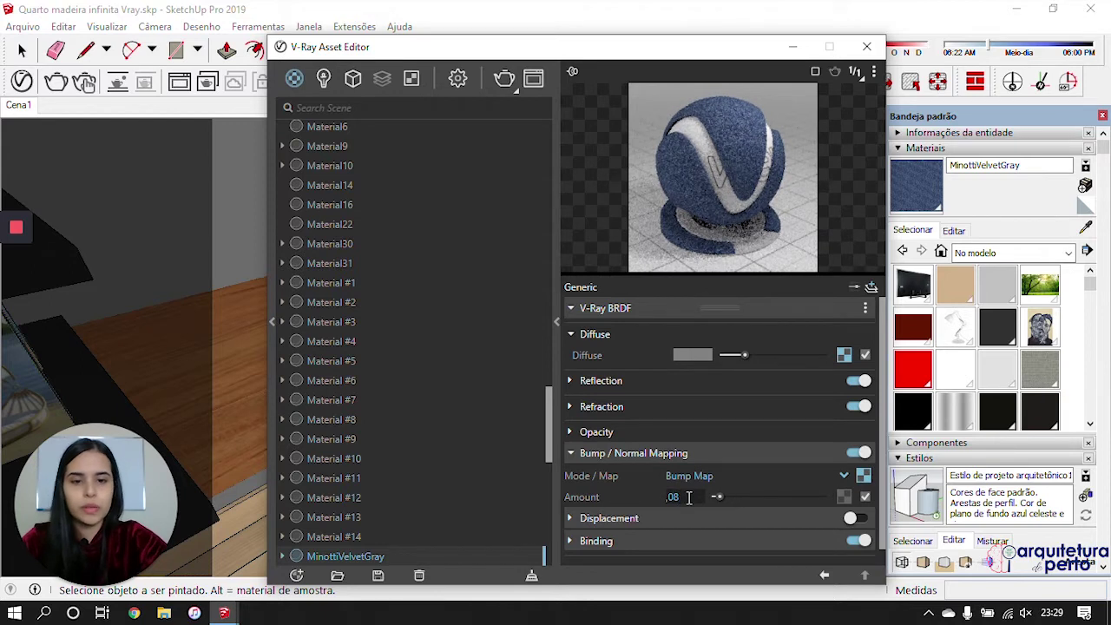
click(867, 46)
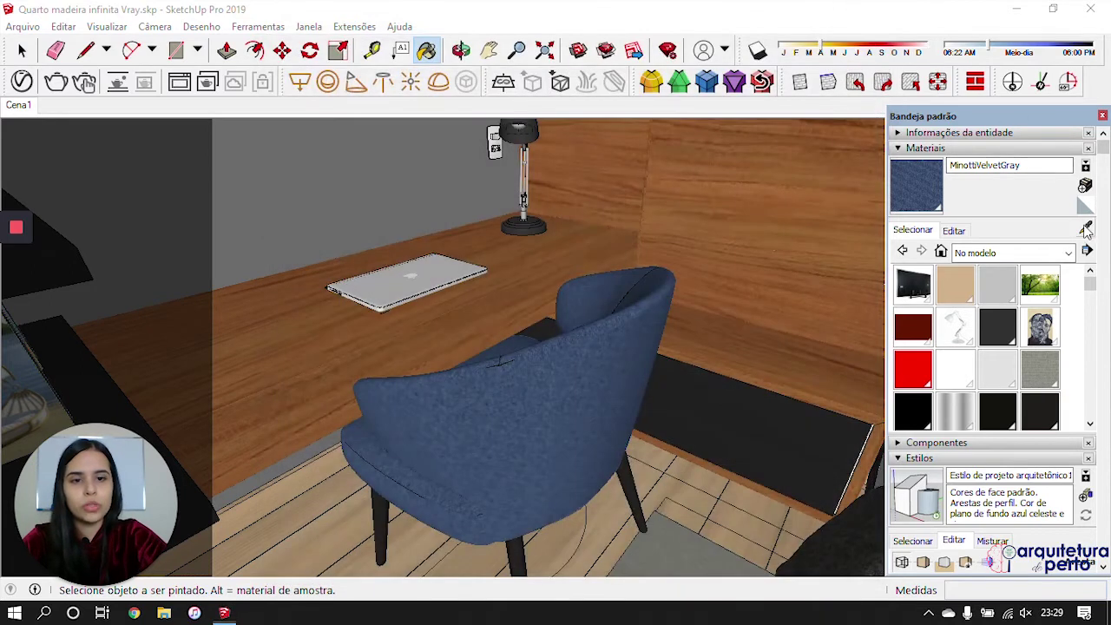
Step: Sample the chair leg's dark material and give it white V-Ray reflection with glossiness 0,7
click(1086, 227)
mouse_move(530, 467)
middle_down()
mouse_move(542, 451)
mouse_move(576, 490)
mouse_move(626, 513)
mouse_move(541, 486)
middle_up()
scroll(562, 510, up, 4)
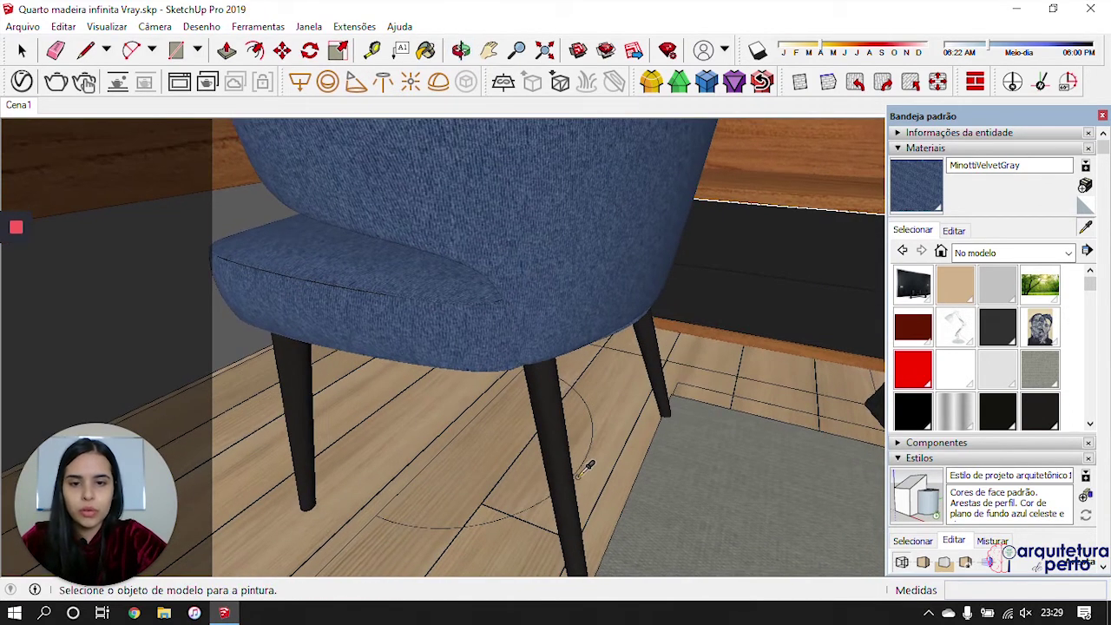
scroll(634, 476, down, 2)
mouse_move(671, 484)
middle_down()
mouse_move(516, 556)
mouse_move(376, 538)
mouse_move(570, 473)
middle_up()
alt+click(575, 448)
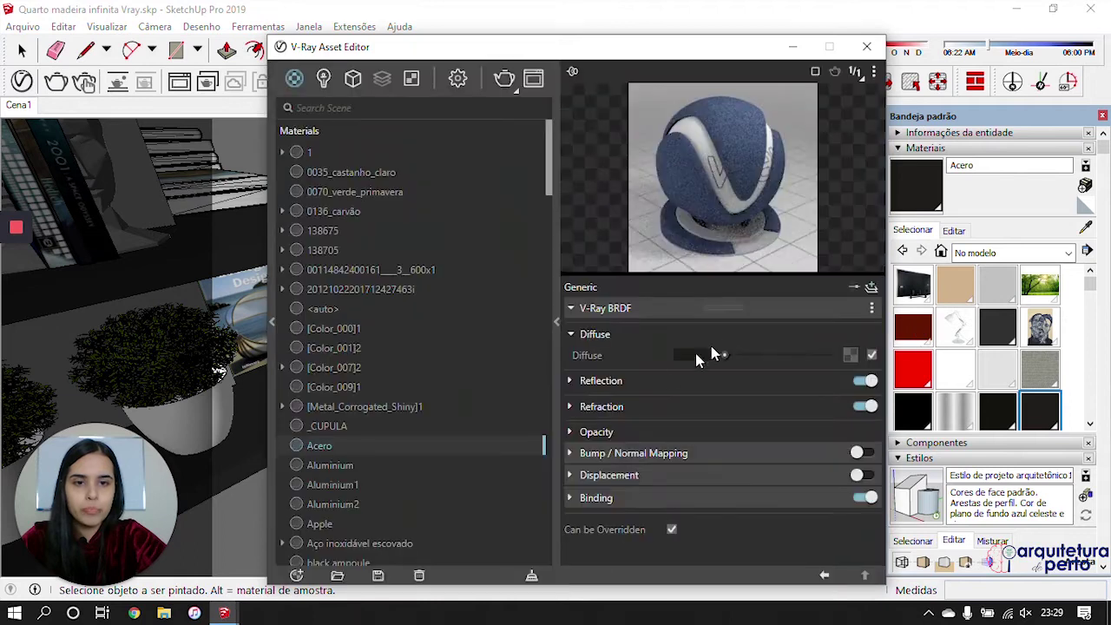
click(713, 380)
drag(726, 403, 805, 425)
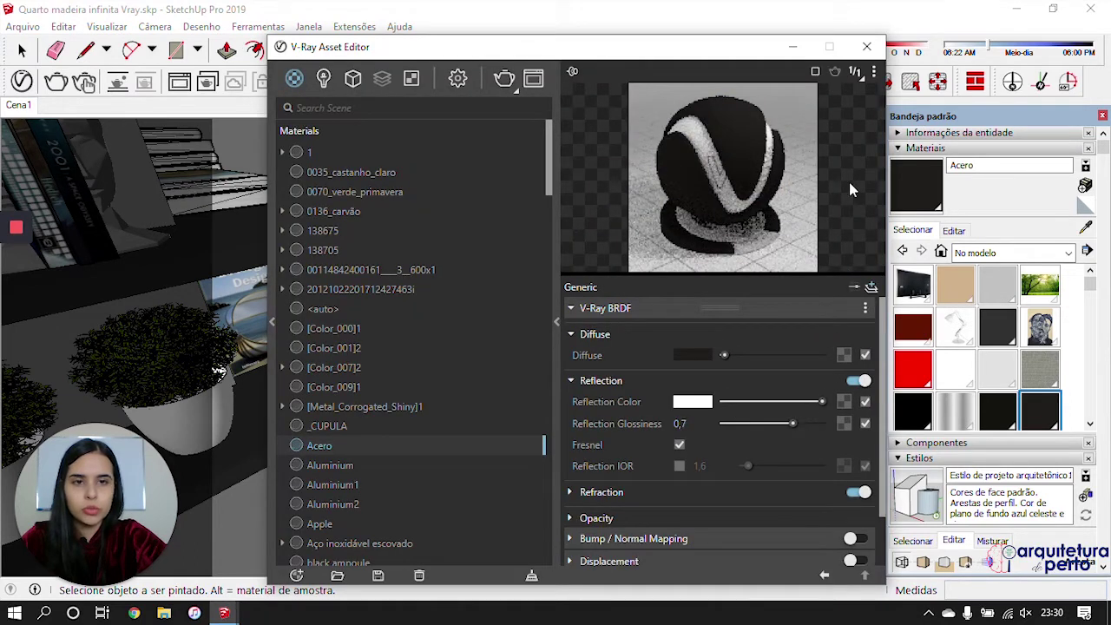
click(866, 46)
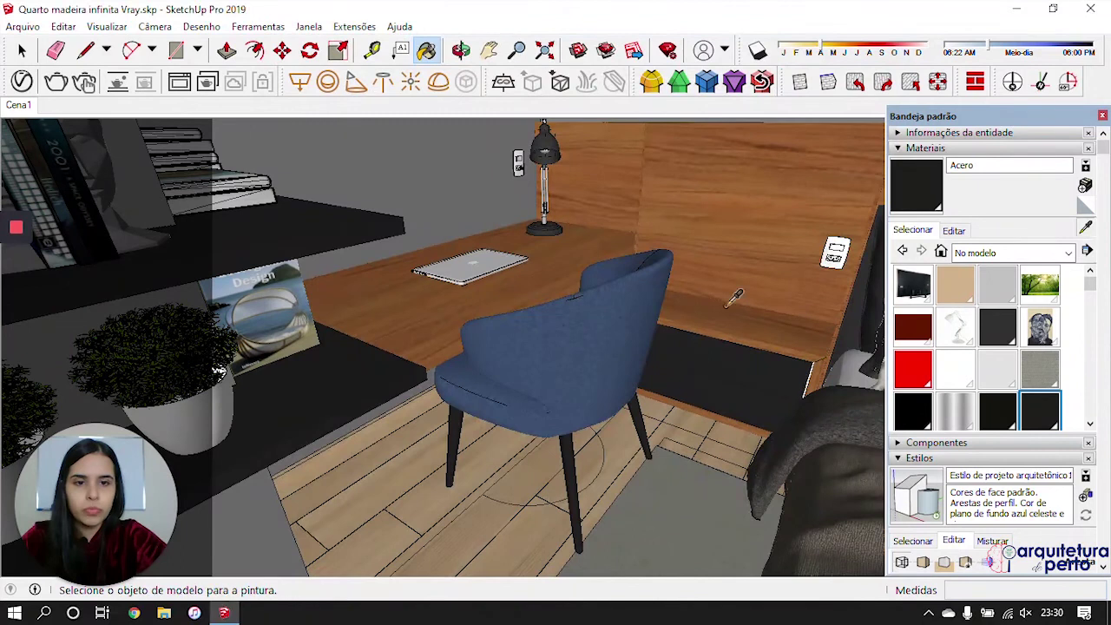
Step: Sample the cover material of the front book on the lower shelf and give it white V-Ray reflection with glossiness 0,85
mouse_move(510, 408)
middle_down()
mouse_move(470, 416)
mouse_move(493, 312)
middle_up()
middle_drag(387, 281, 467, 291)
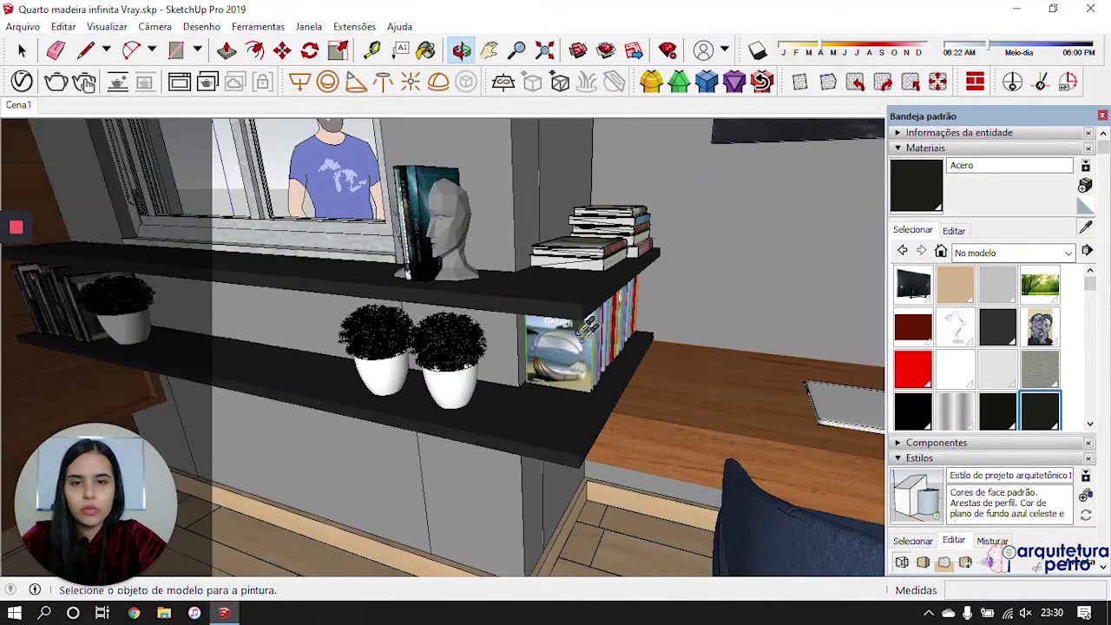
alt+click(573, 352)
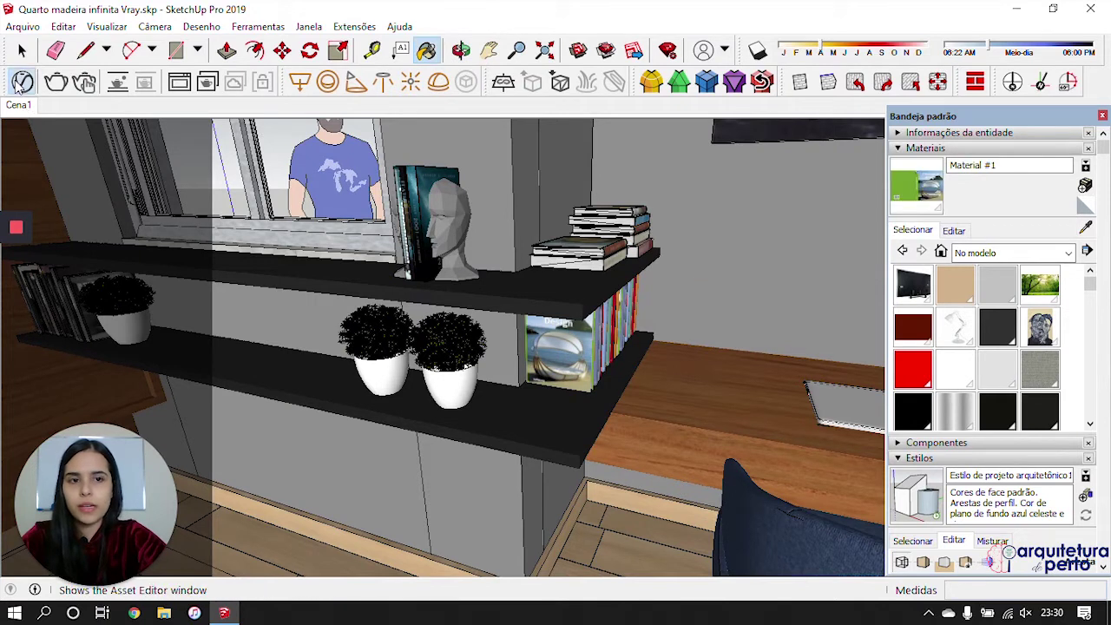
click(21, 83)
drag(769, 402, 829, 426)
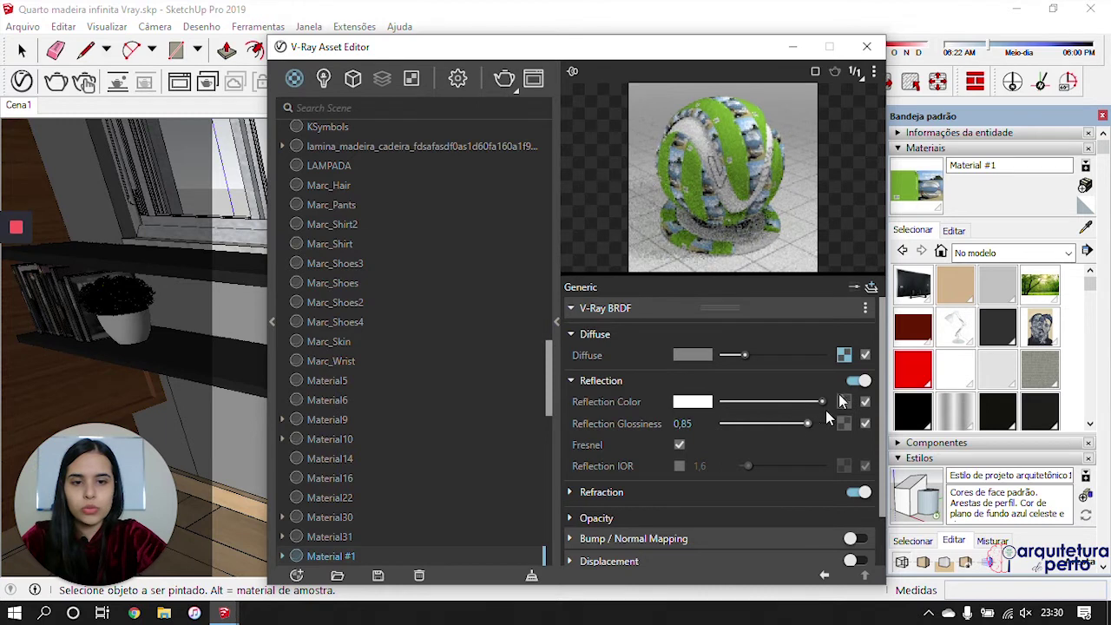
Step: Sample the cover material of the shorter book stack on the upper shelf, give it white V-Ray reflection and lower its reflection glossiness
click(866, 46)
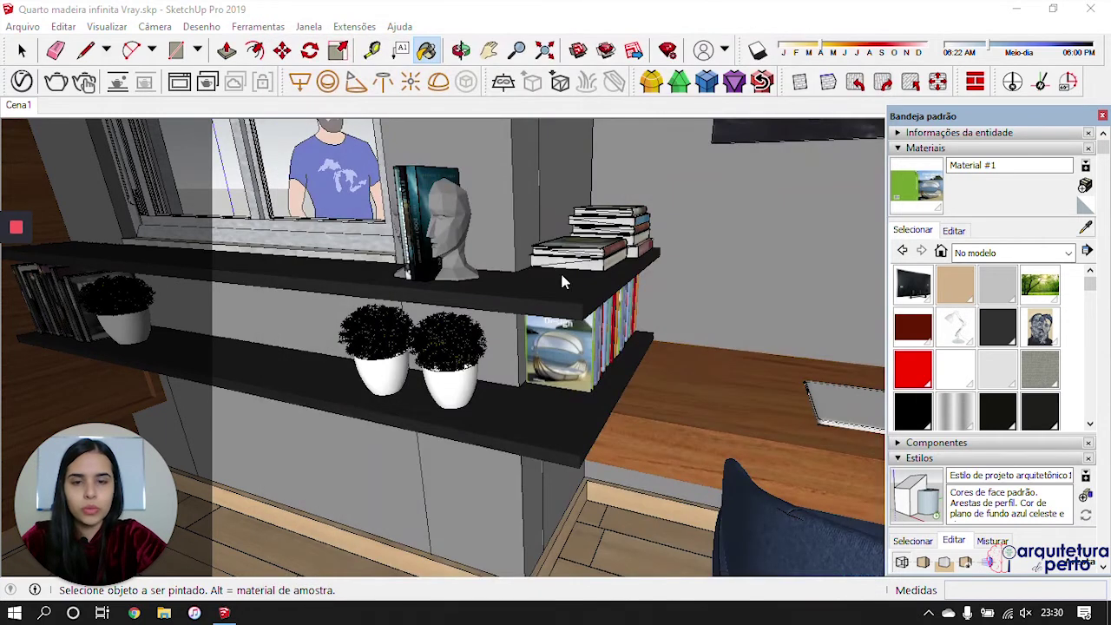
scroll(621, 252, up, 3)
mouse_move(541, 303)
middle_down()
mouse_move(508, 326)
mouse_move(547, 277)
middle_up()
alt+click(569, 231)
click(22, 80)
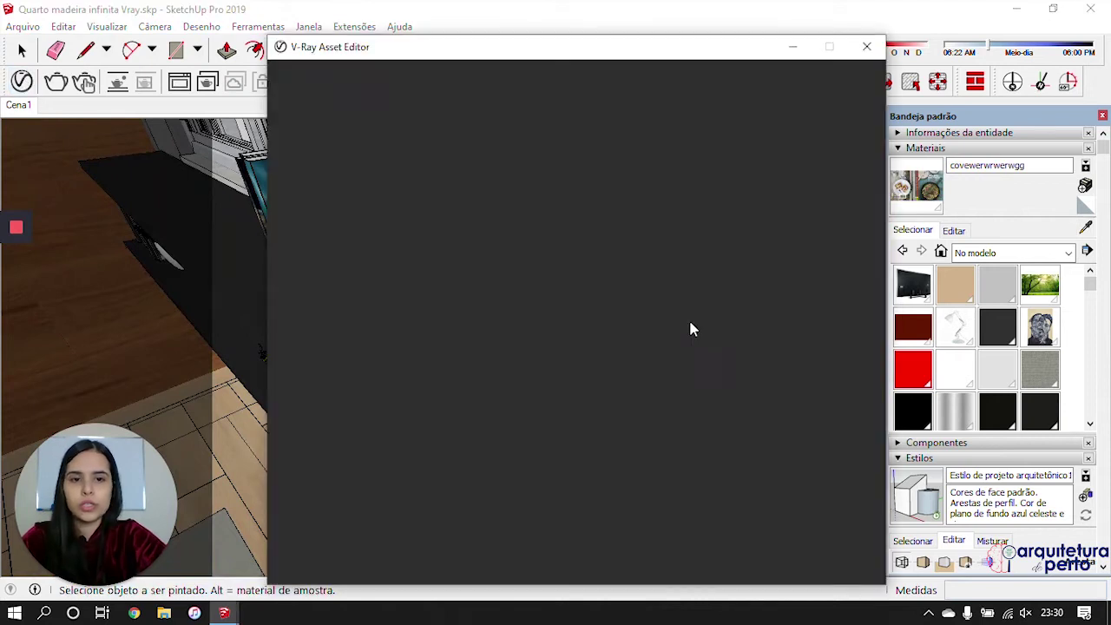
click(769, 380)
drag(825, 423, 798, 422)
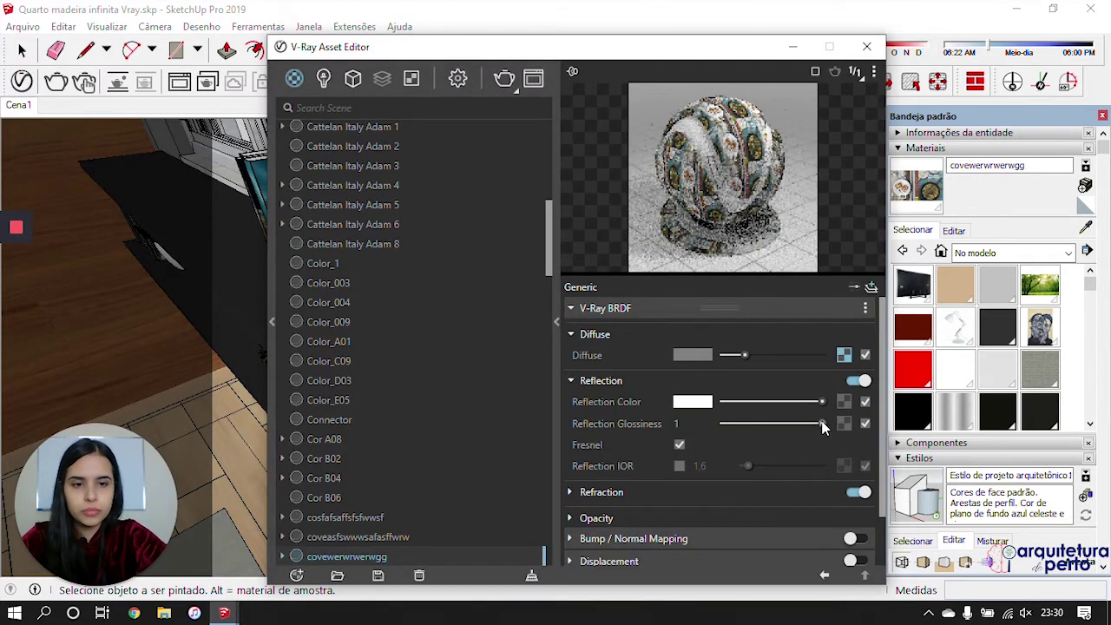
click(867, 46)
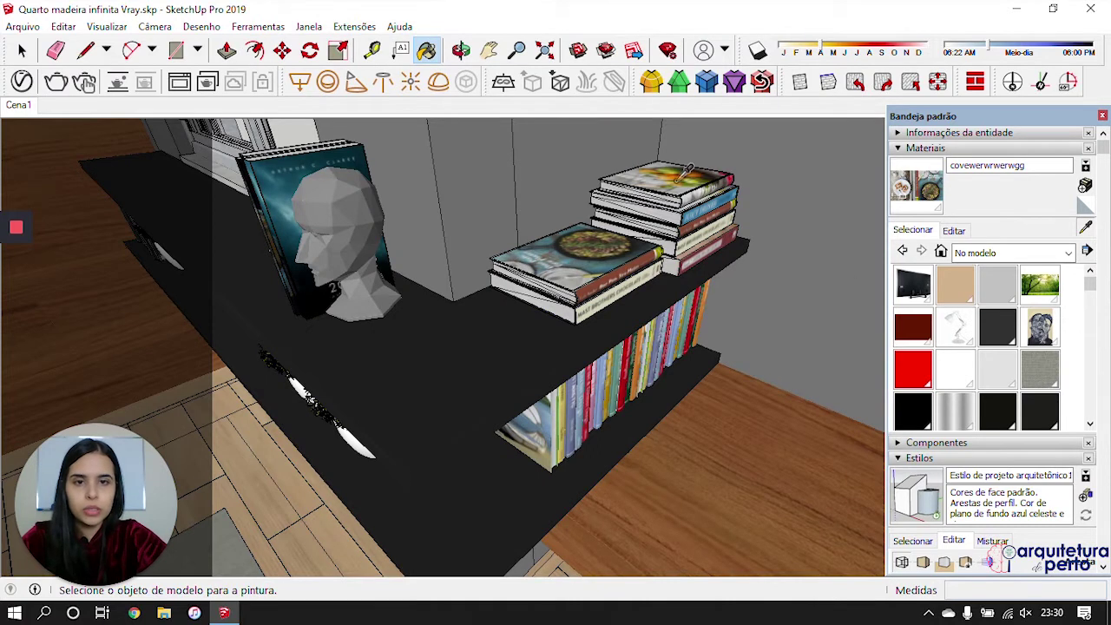
Step: Sample the top cover material of the taller book stack and give it white V-Ray reflection with glossiness 0,75
alt+click(694, 178)
click(22, 81)
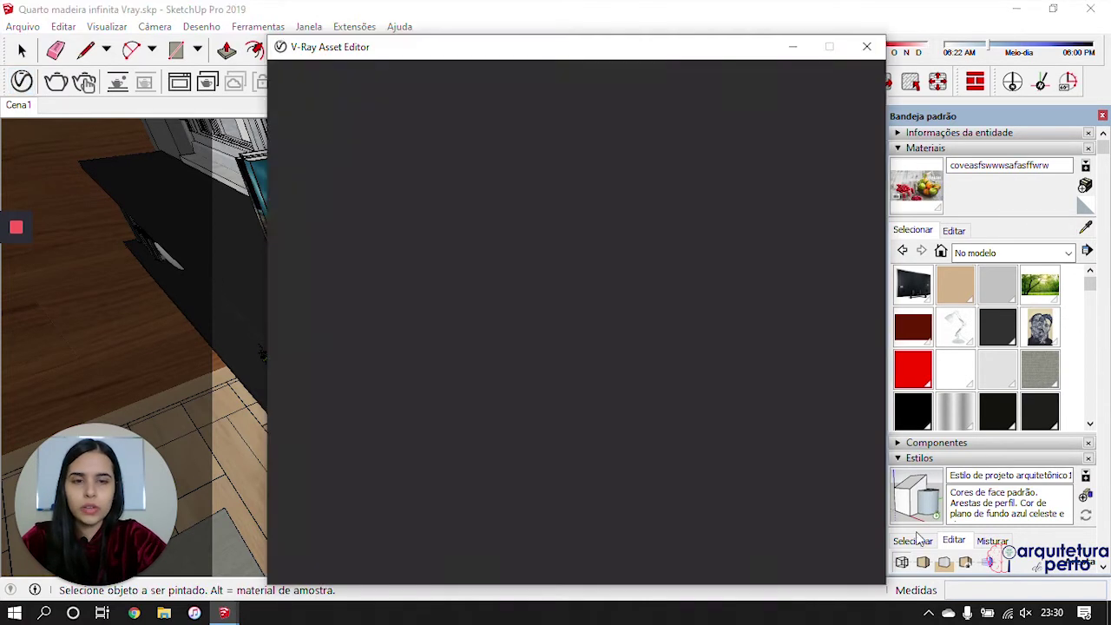
click(654, 391)
click(796, 402)
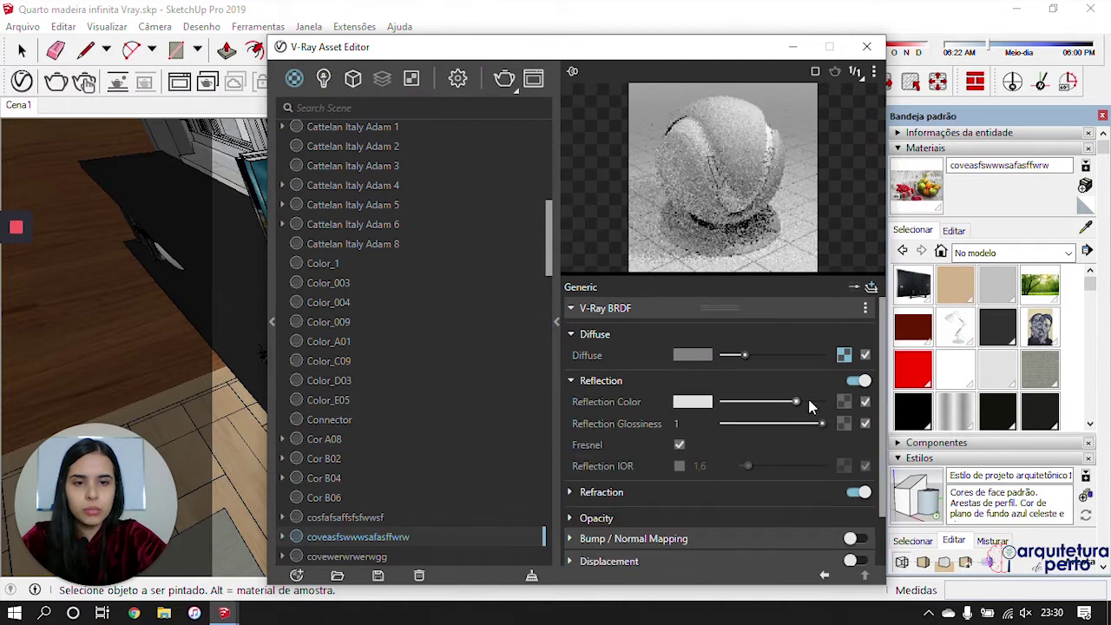
drag(822, 424, 799, 425)
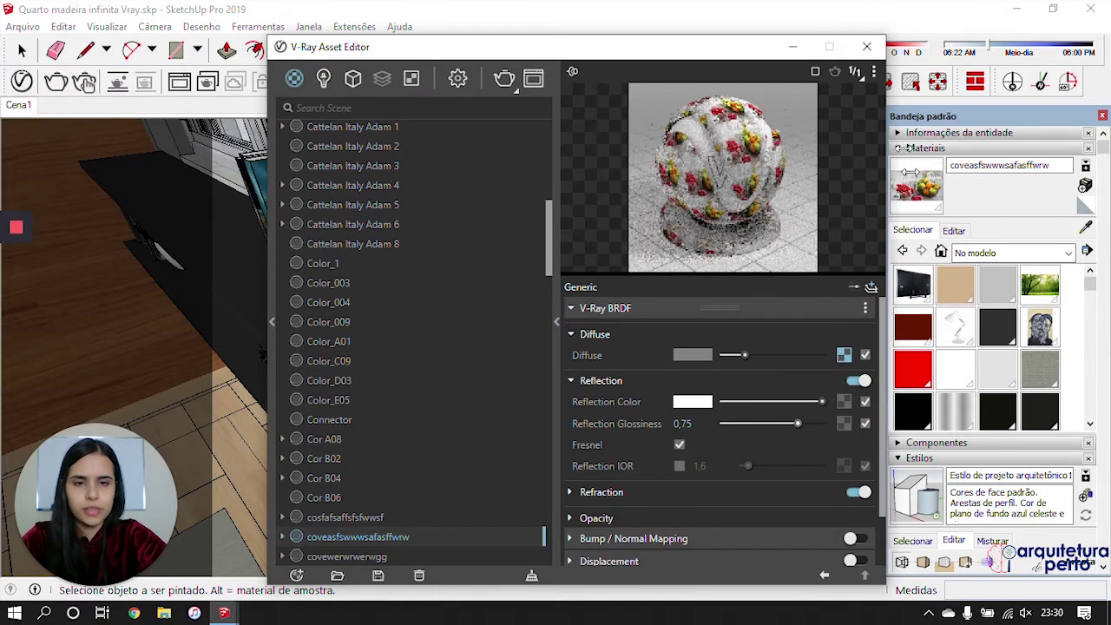
click(866, 46)
Step: Sample the head sculpture's grey material and give it white V-Ray reflection with glossiness 0,75
alt+click(346, 210)
click(21, 81)
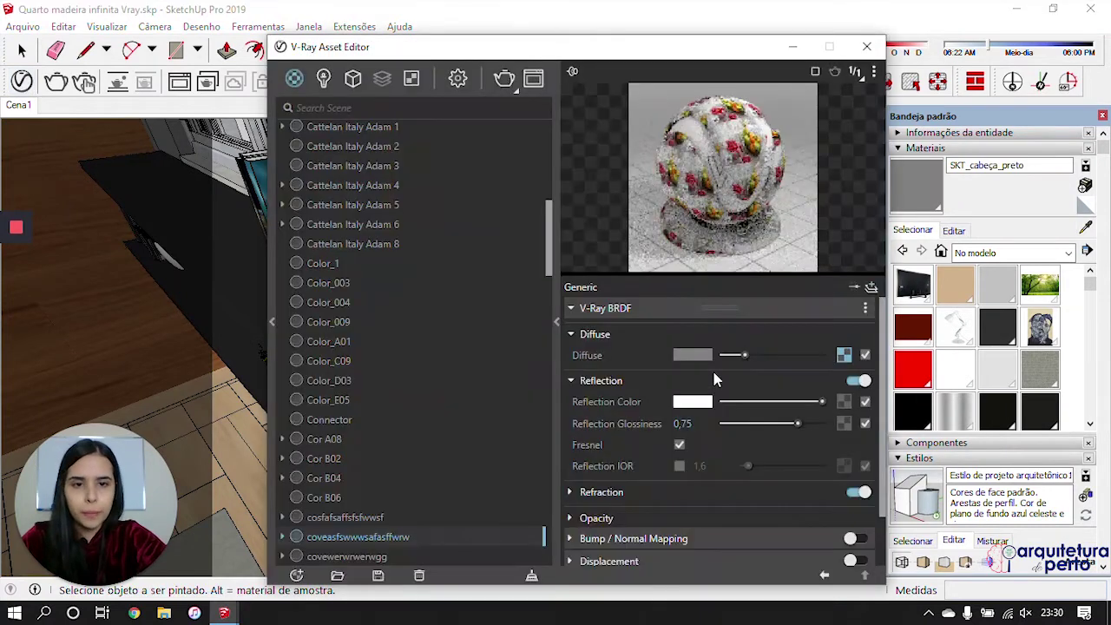
click(609, 382)
click(769, 402)
drag(785, 404, 832, 402)
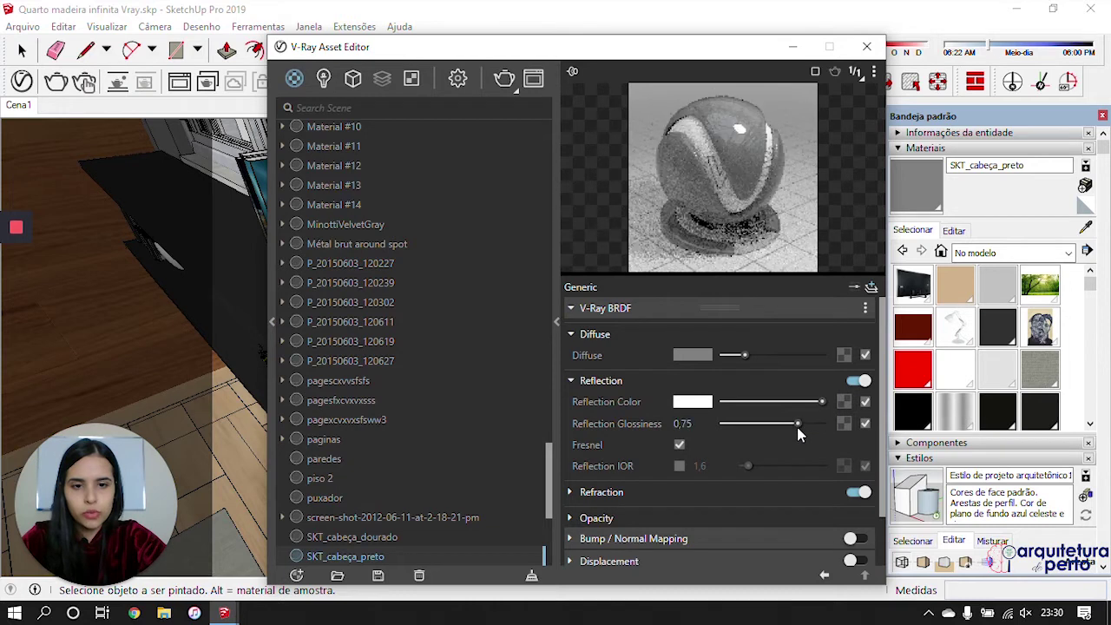
click(867, 46)
Step: Check which materials are assigned to the white plant pot on the lower shelf and to the head sculpture
click(1090, 231)
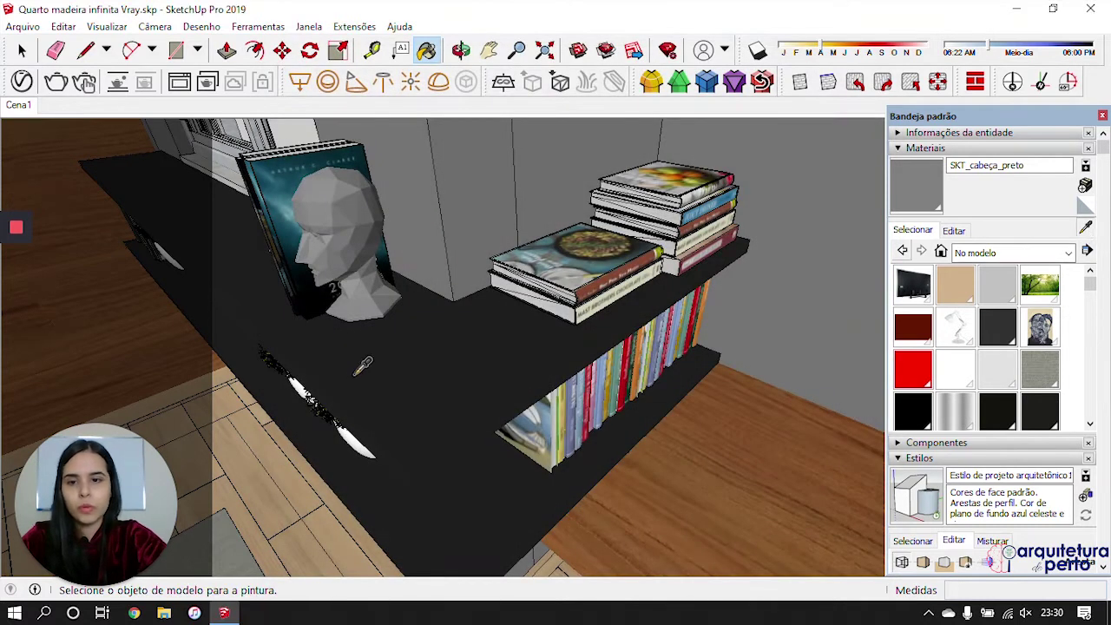
middle_drag(674, 332, 675, 331)
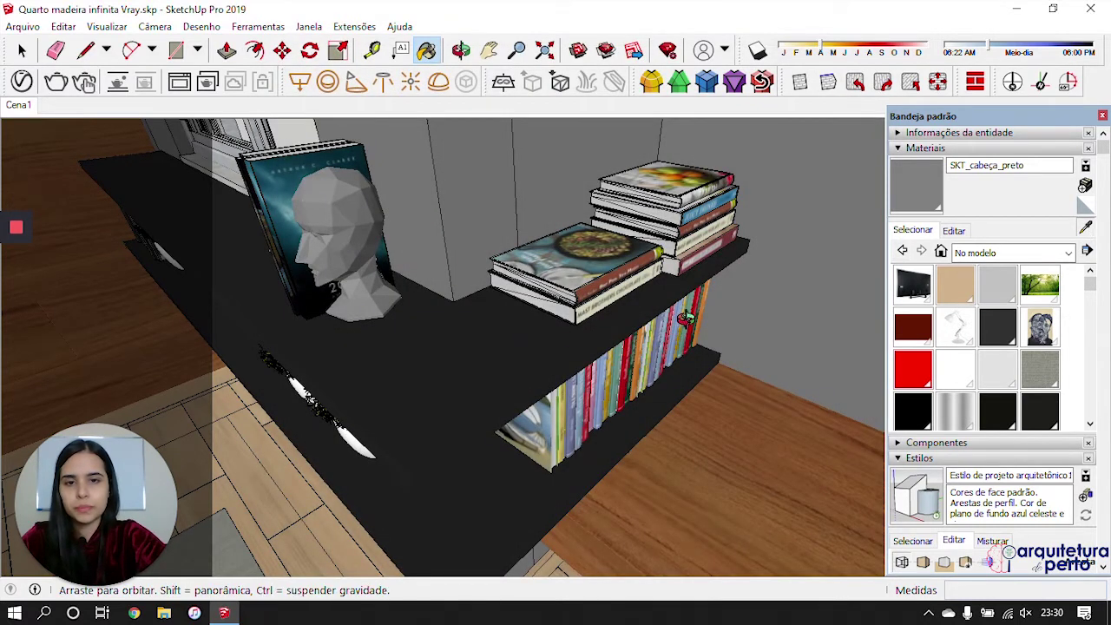
click(19, 104)
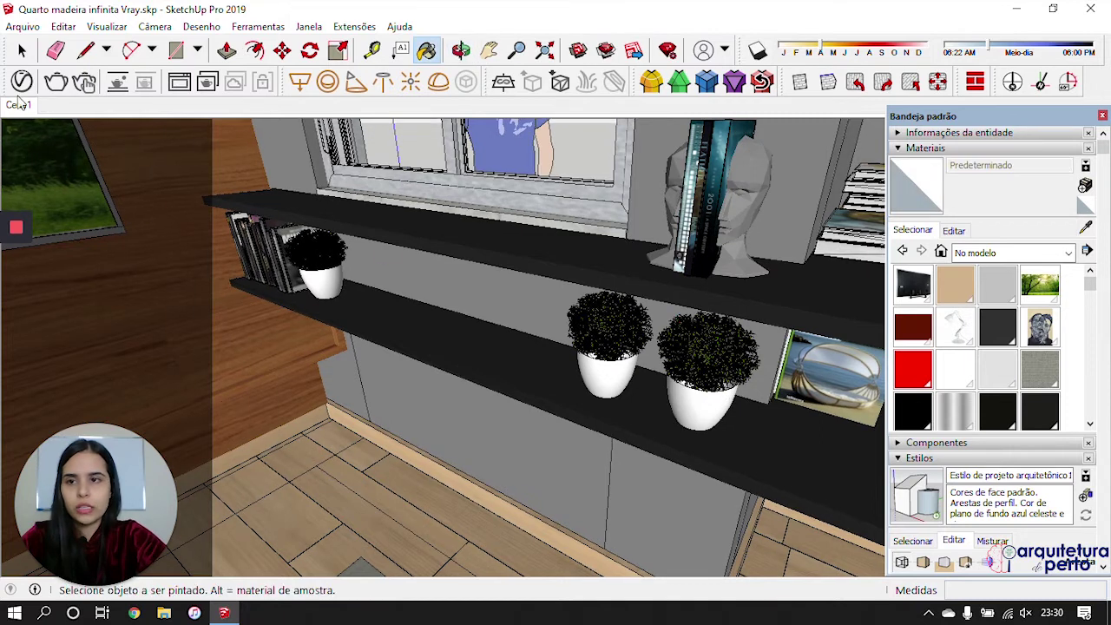
click(22, 80)
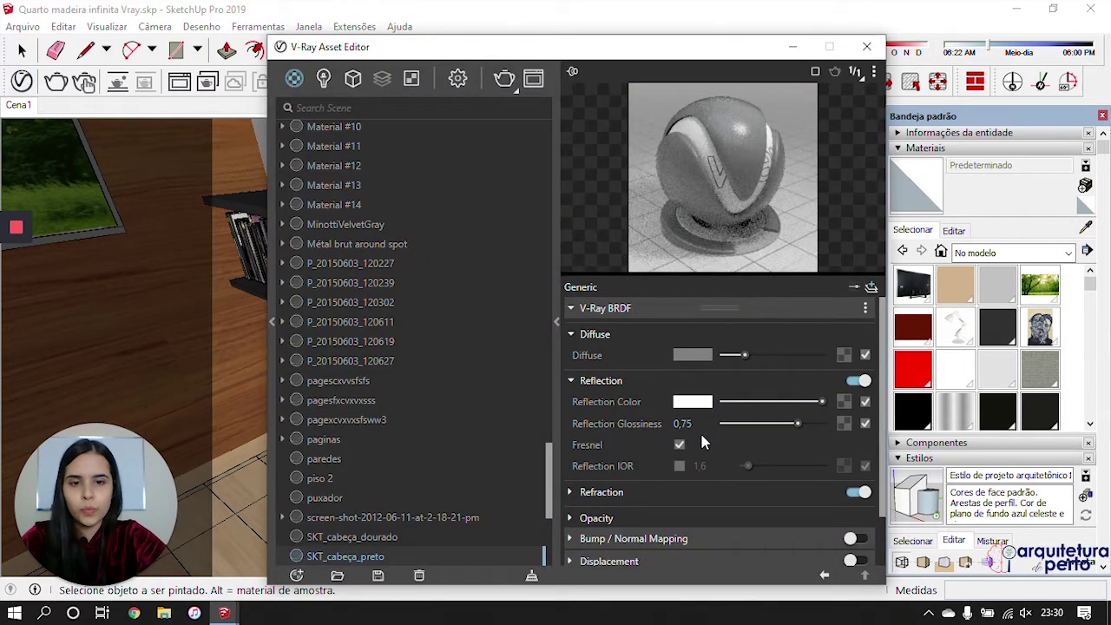
click(868, 49)
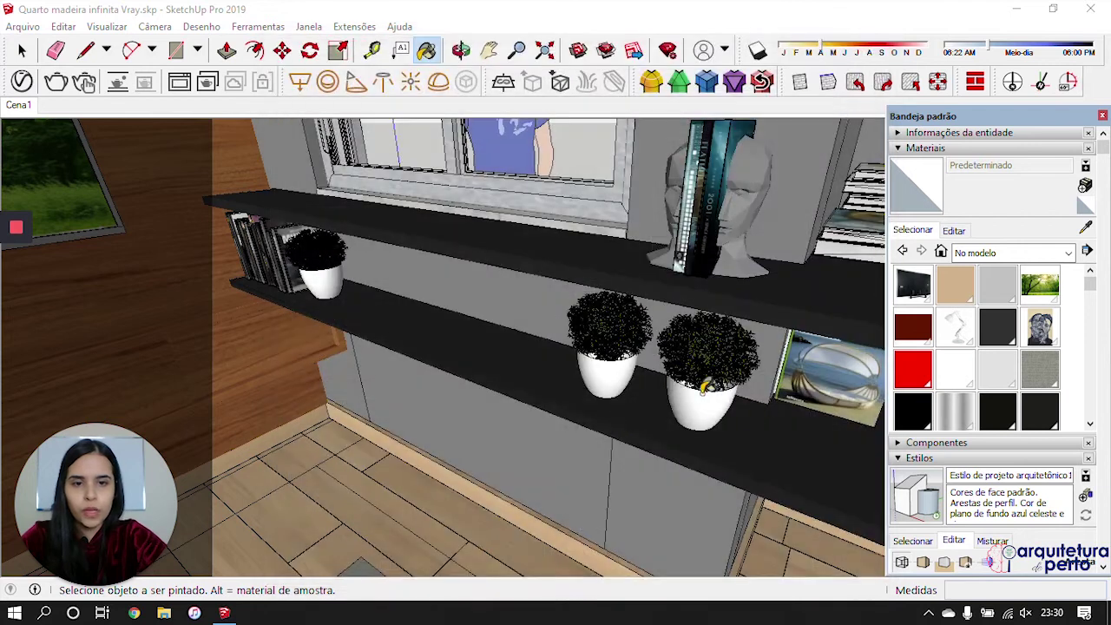
click(1087, 227)
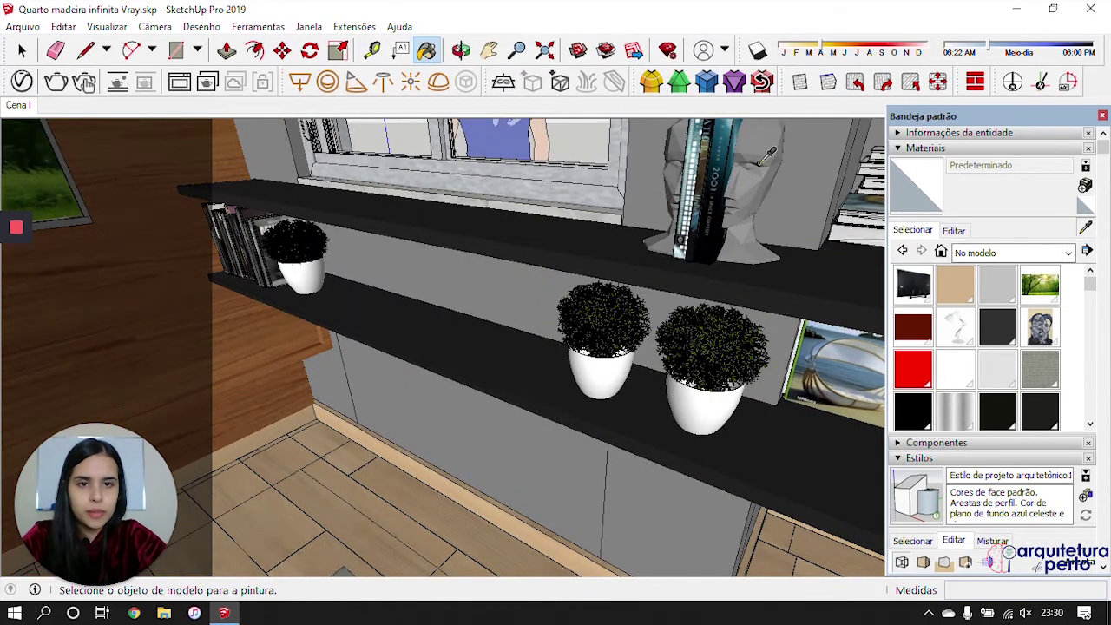
click(764, 155)
key(space)
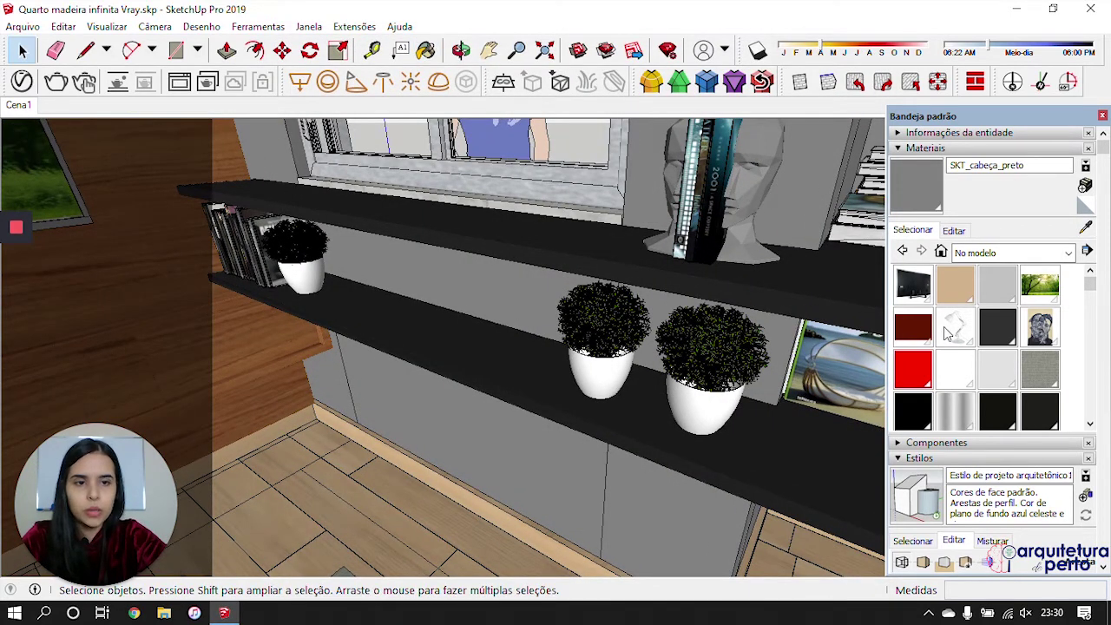
Step: Create a new material named vaso from the light grey Cor M01 in the Cores collection
click(949, 235)
click(910, 234)
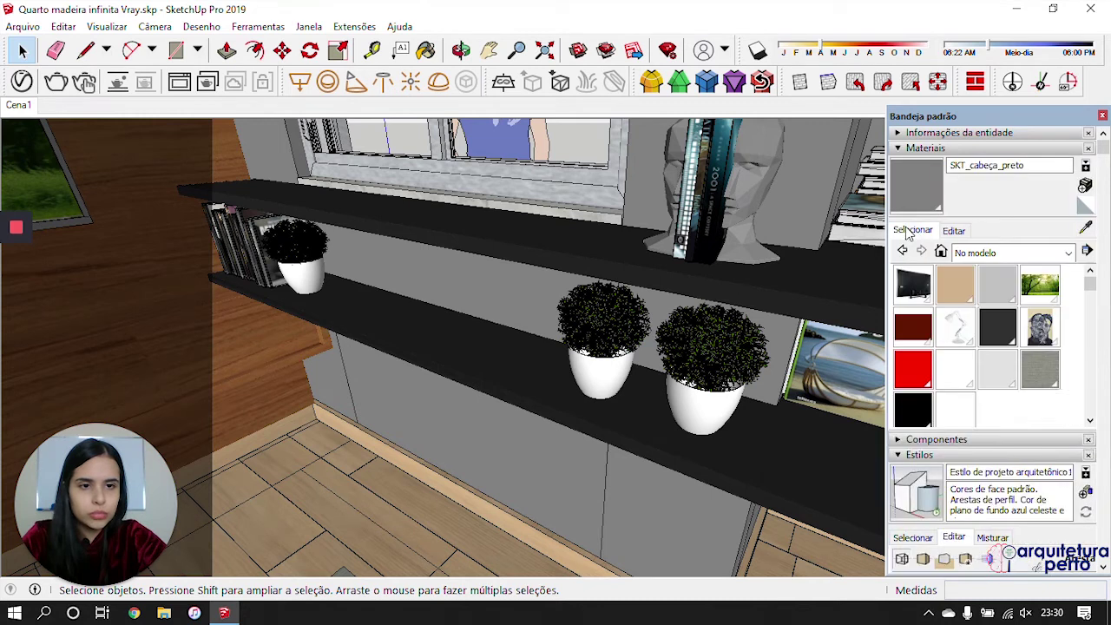
click(1007, 253)
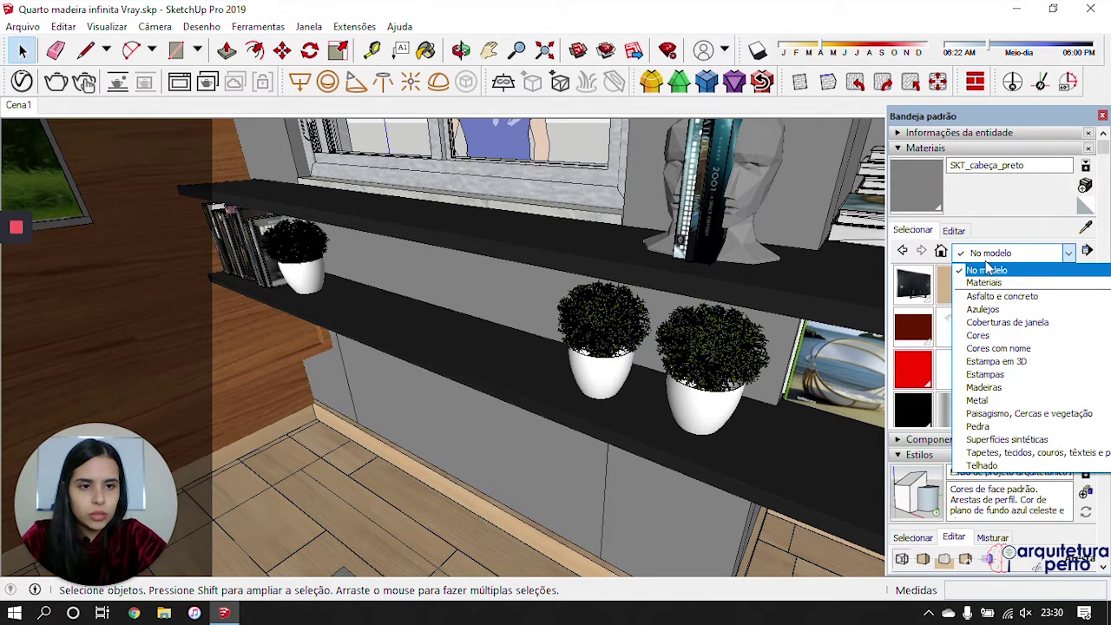
click(1003, 336)
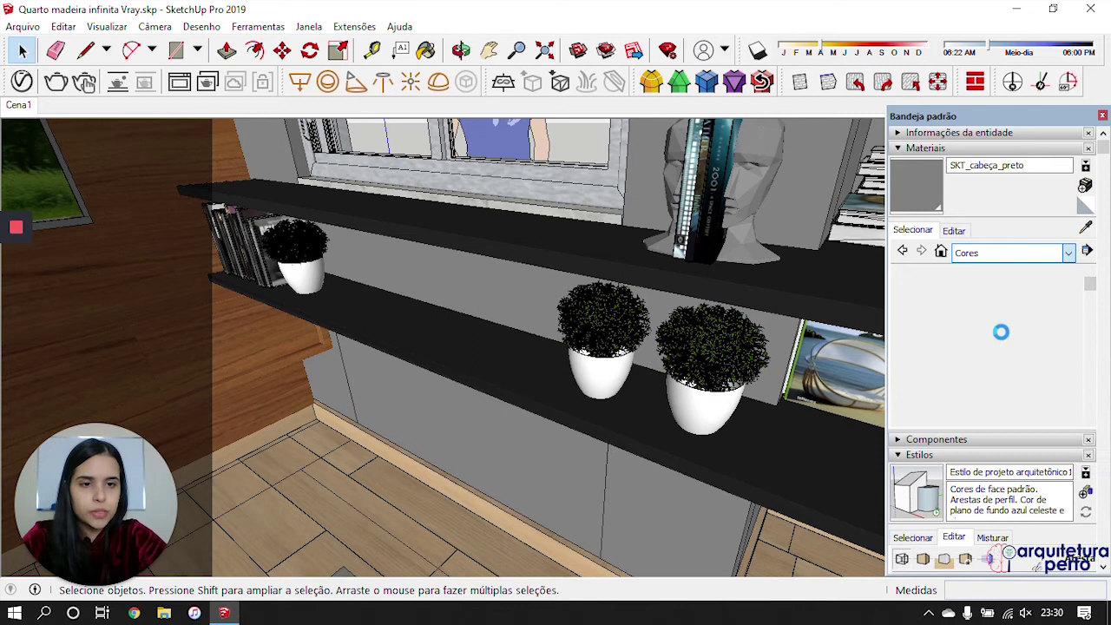
scroll(990, 369, down, 5)
scroll(981, 373, up, 2)
click(959, 395)
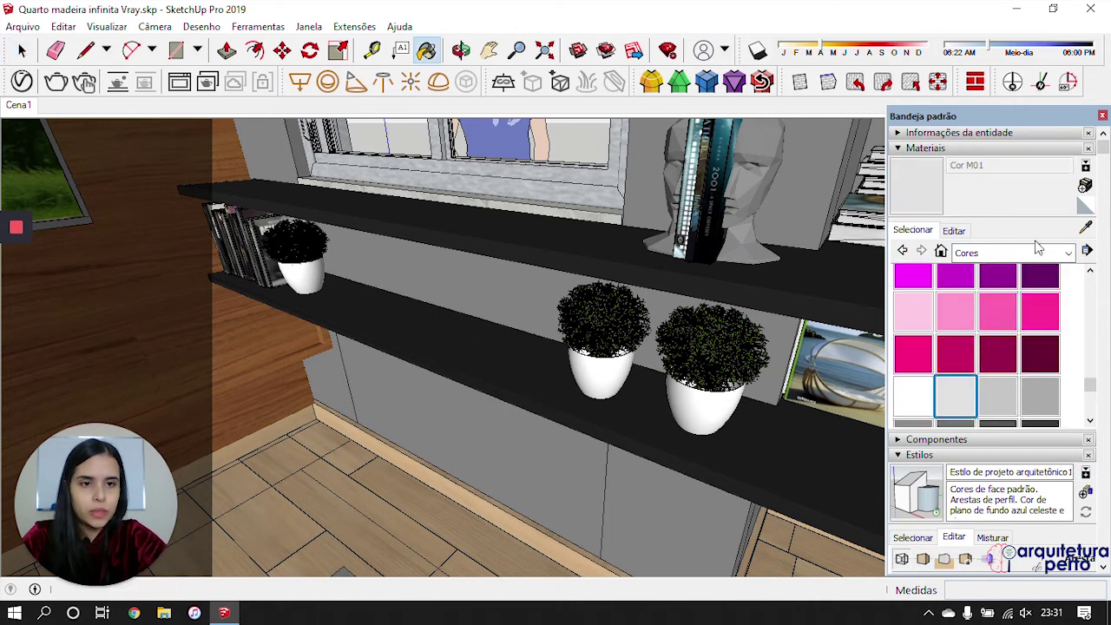
click(1084, 184)
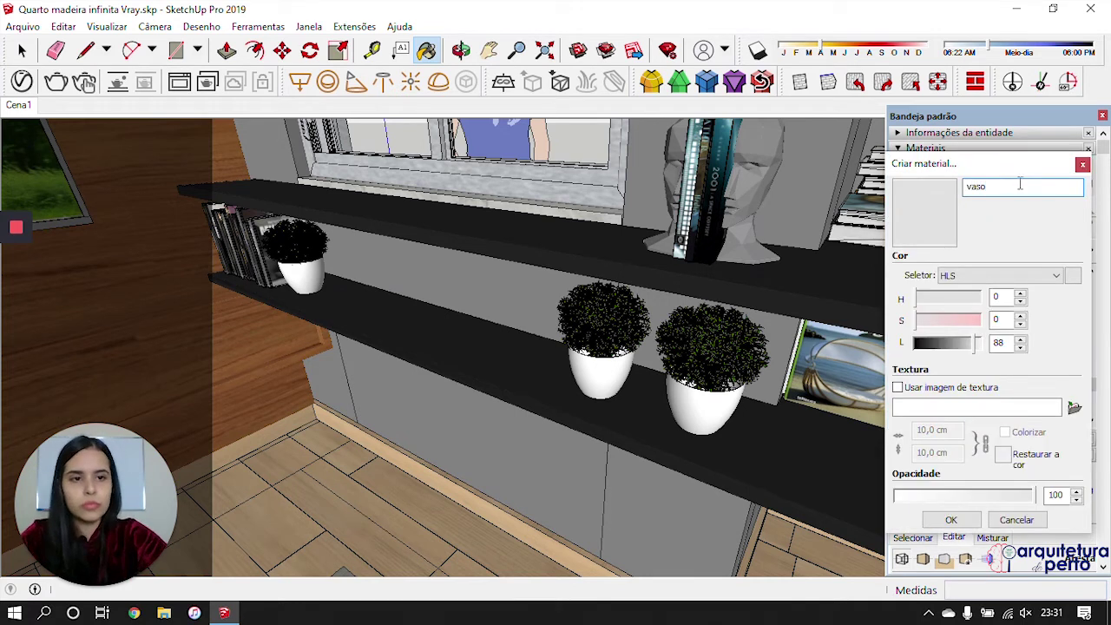
click(952, 519)
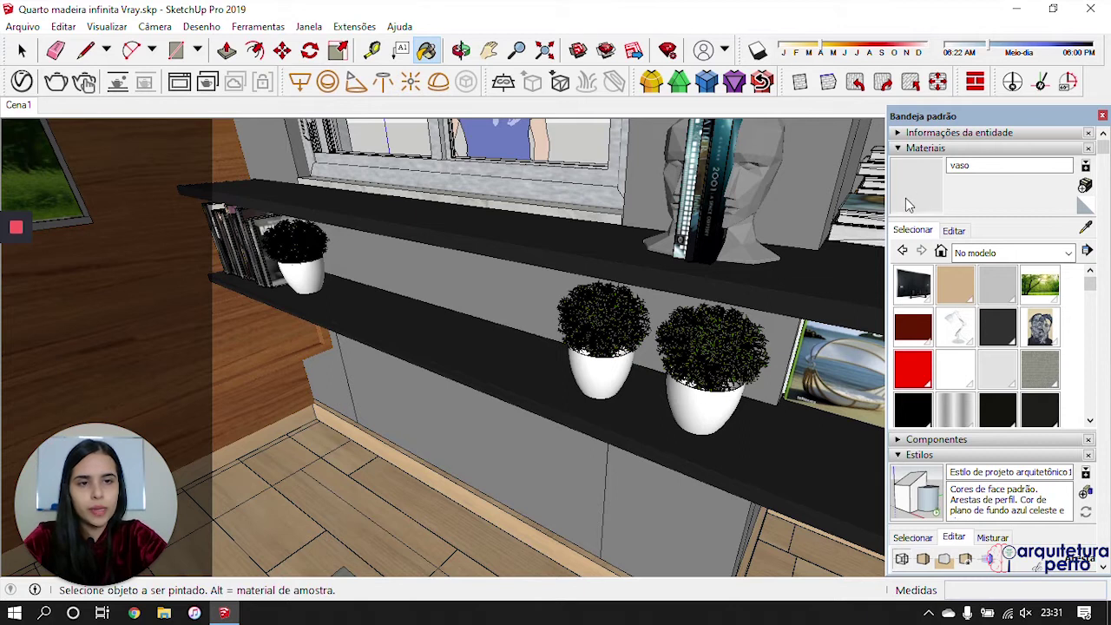
Step: Paint the pot inside the plant component with the vaso material, leave the component and sample the pot to verify it
key(space)
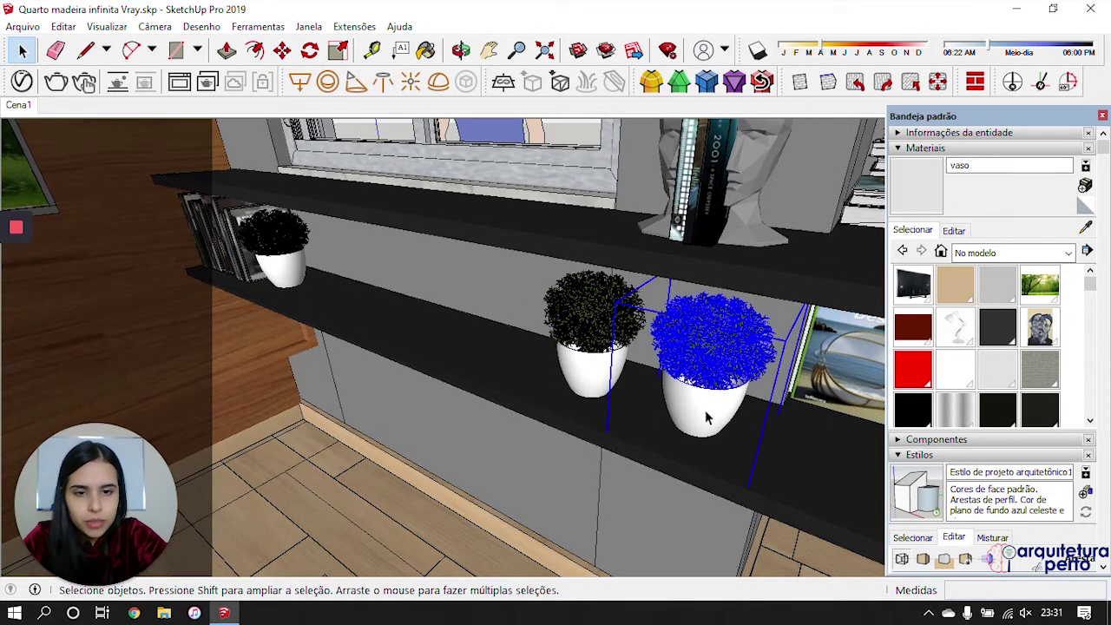
double_click(707, 418)
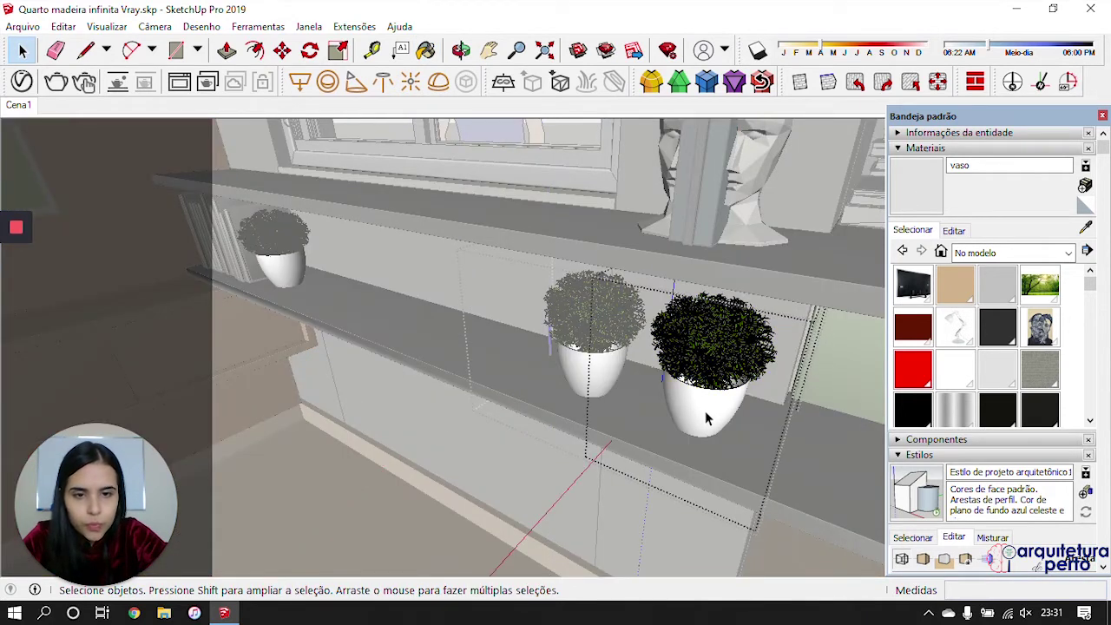
triple_click(708, 418)
key(b)
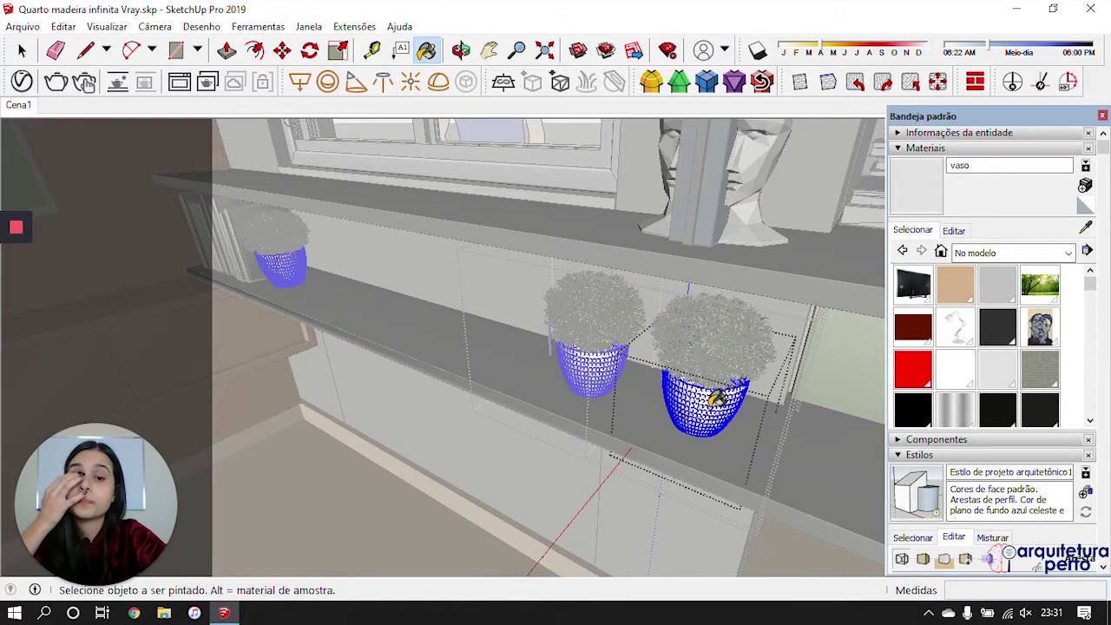
click(717, 398)
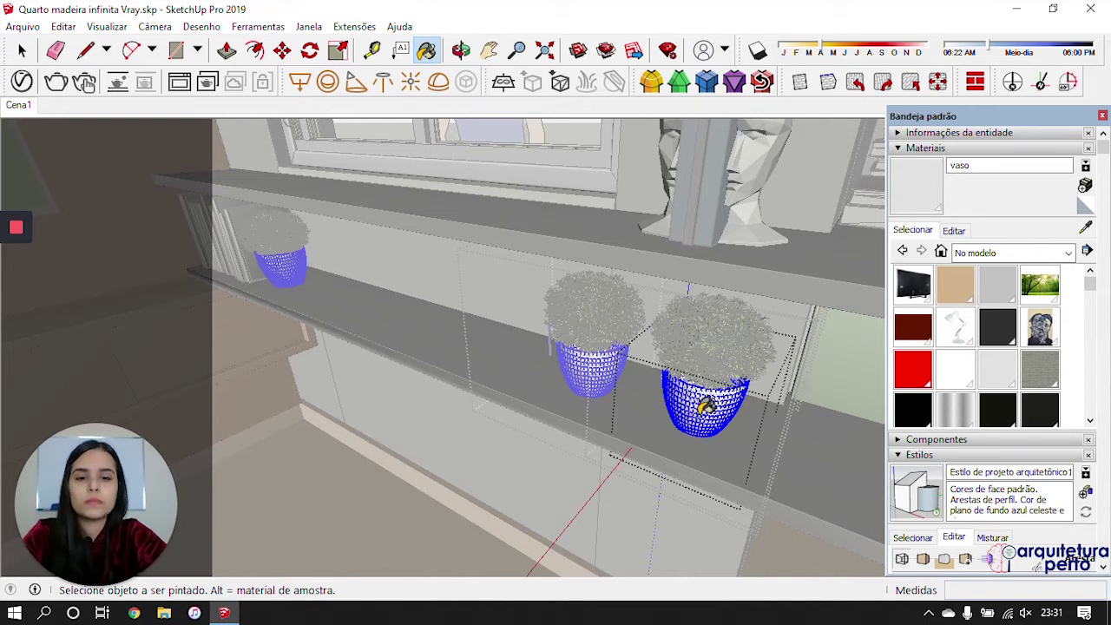
key(space)
click(771, 383)
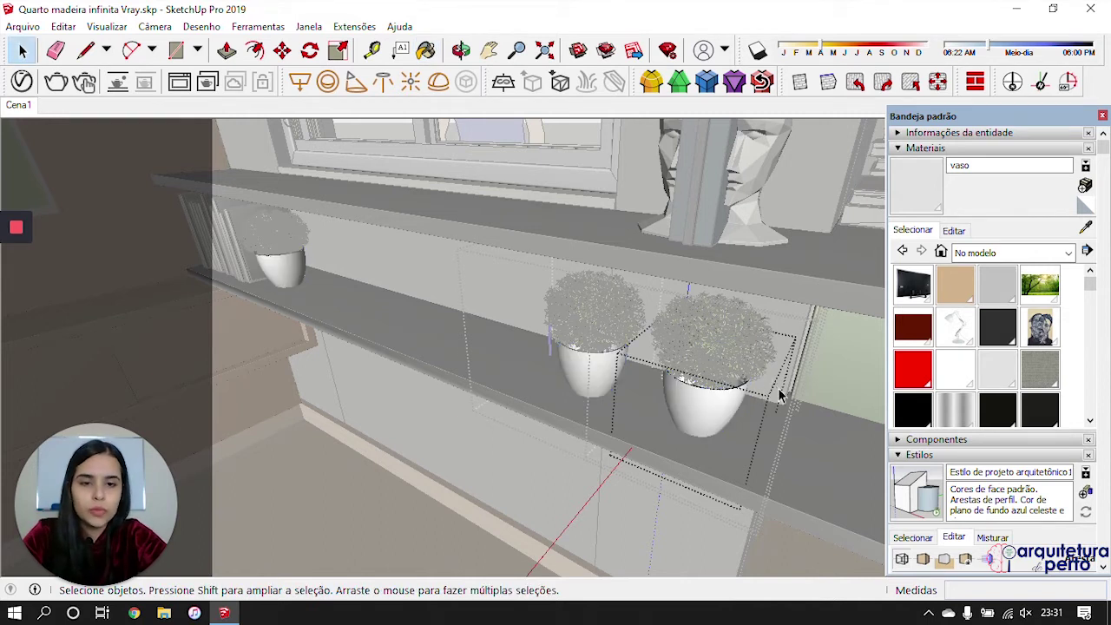
key(Escape)
key(Escape)
scroll(752, 396, up, 3)
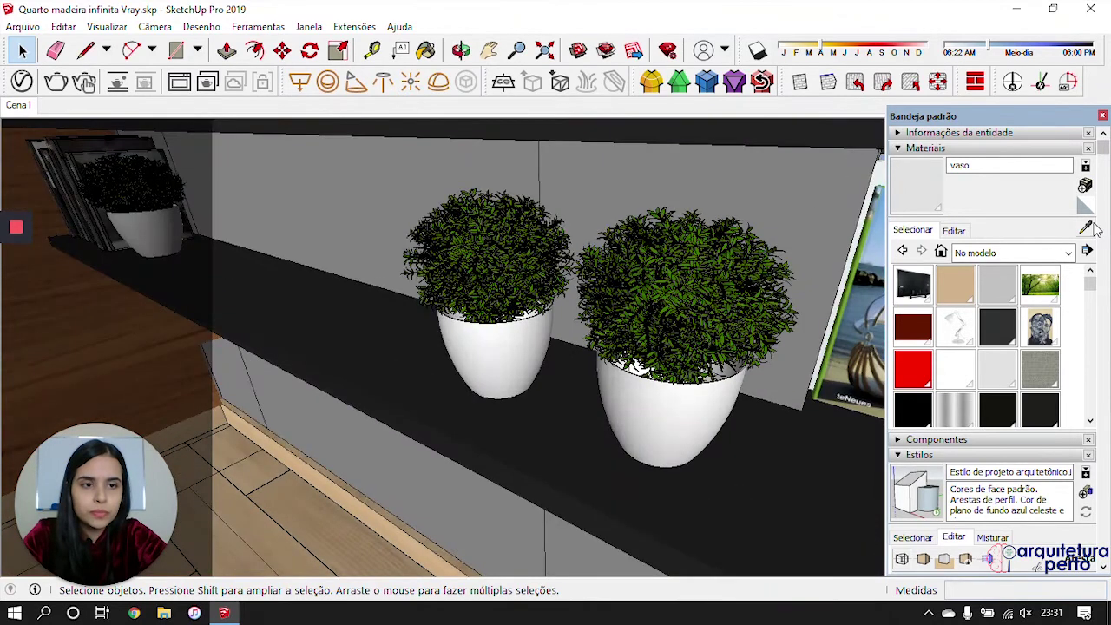
click(1088, 228)
click(643, 412)
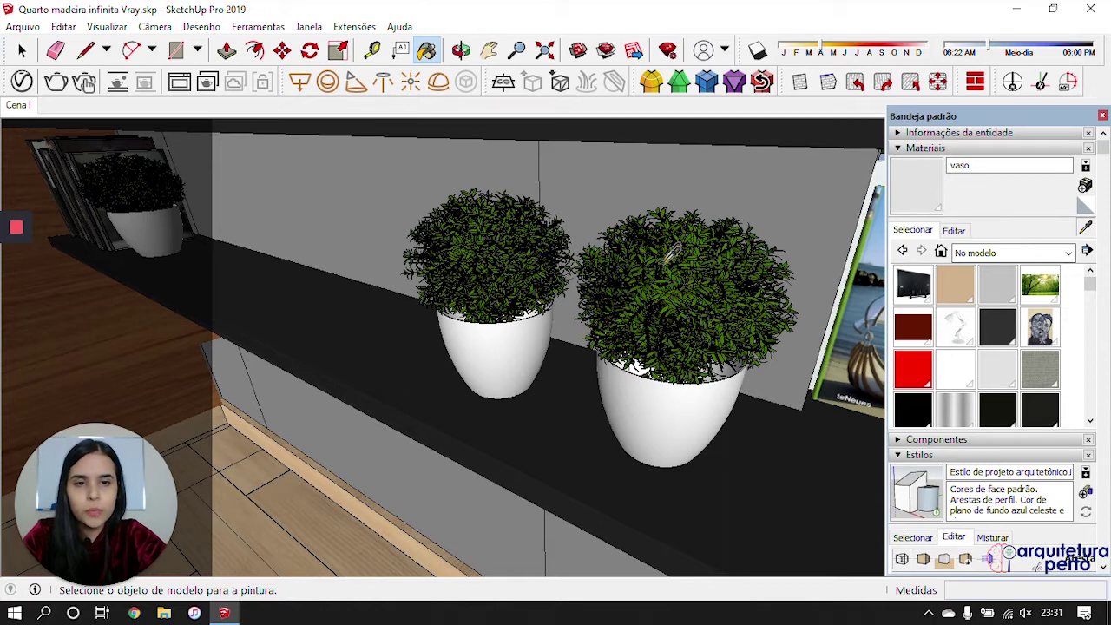
Step: Sample the plant's green vaso1 caule 2 material, give it white V-Ray reflection with glossiness 0,8 and darken its diffuse color
click(1086, 228)
scroll(681, 298, up, 2)
click(682, 297)
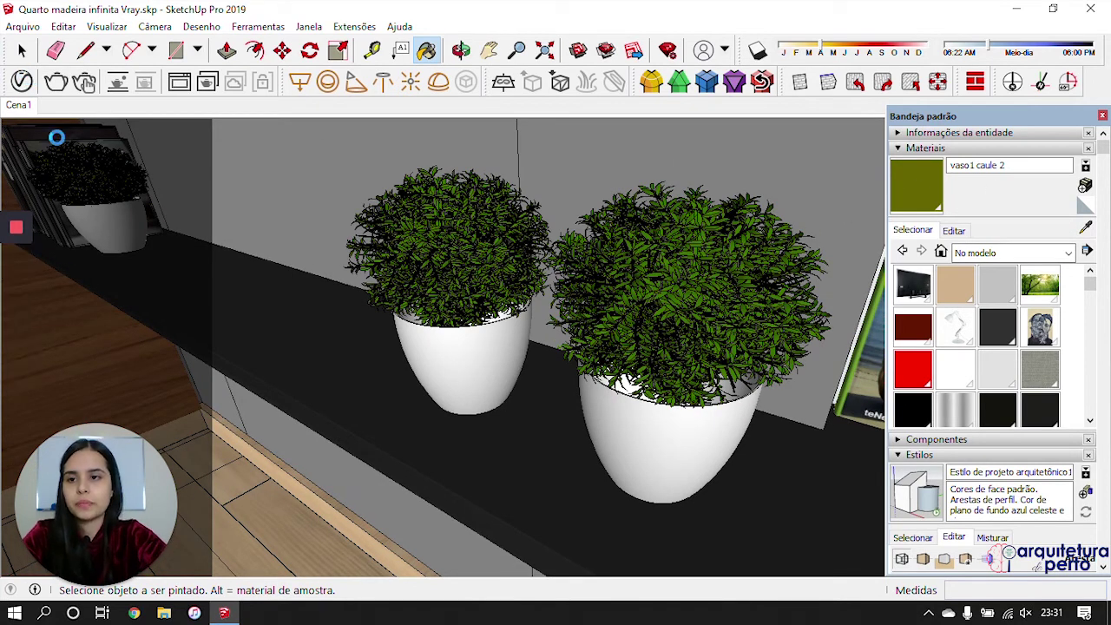
click(18, 292)
click(18, 292)
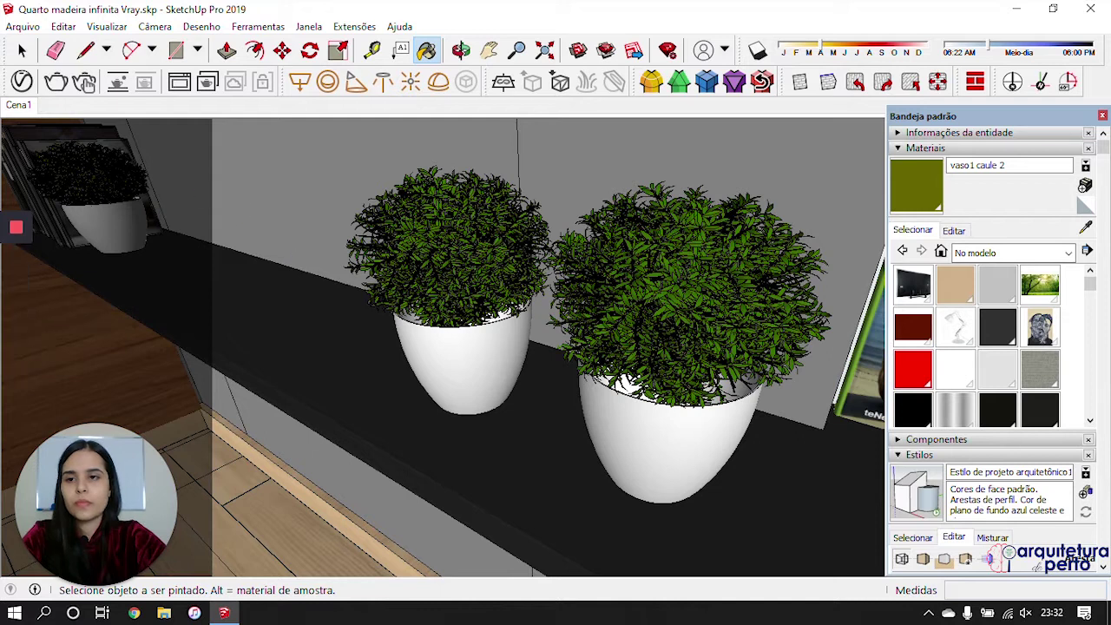
click(22, 81)
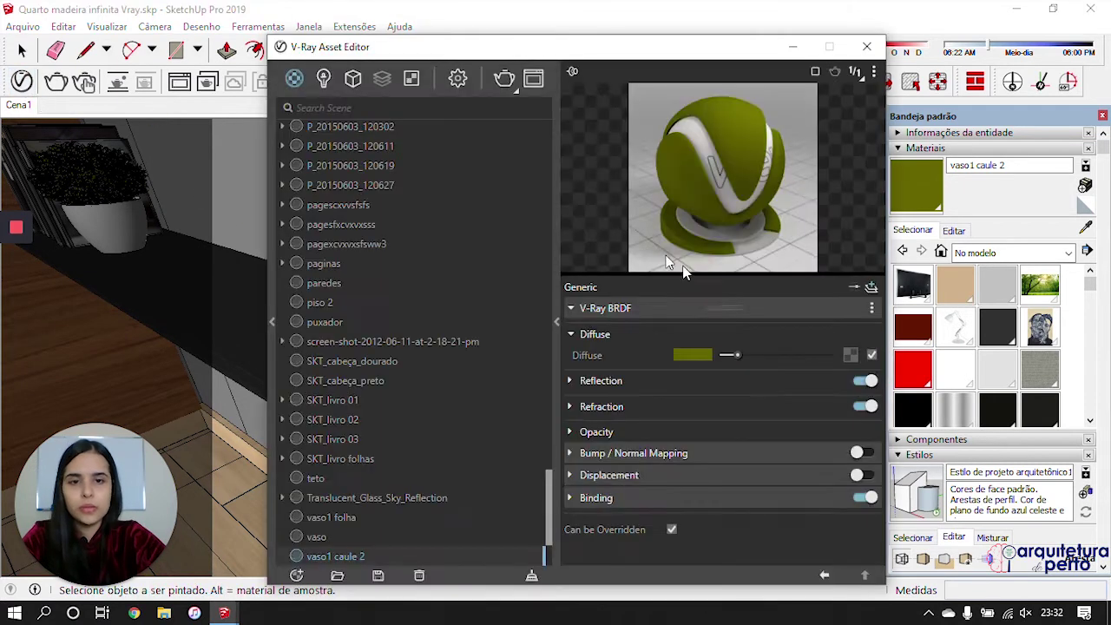
click(833, 373)
click(824, 401)
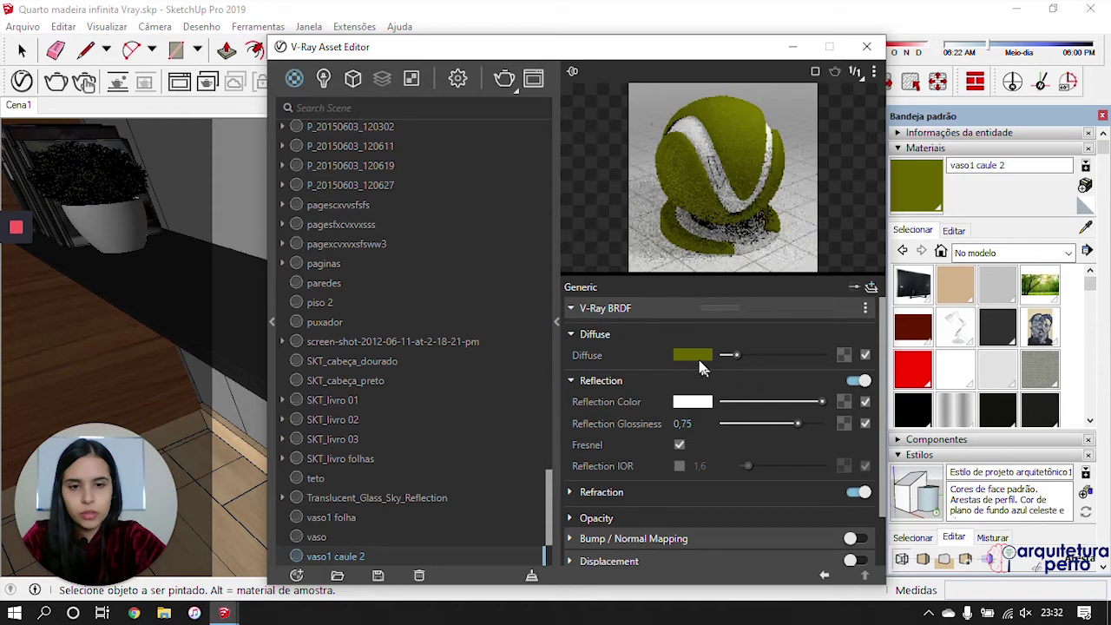
drag(735, 358, 725, 356)
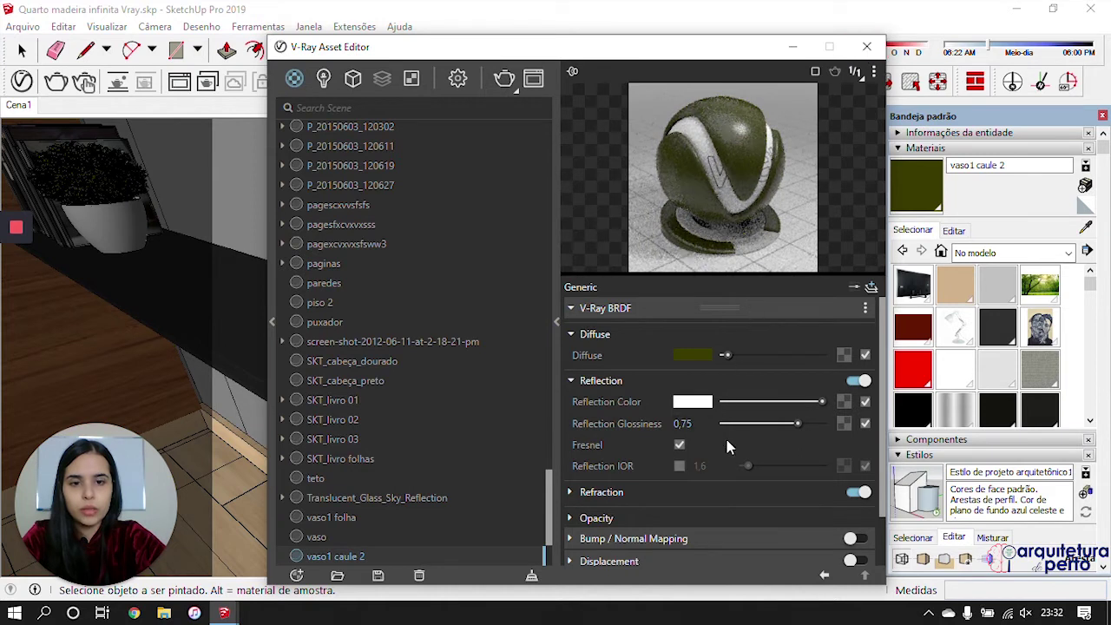
click(803, 425)
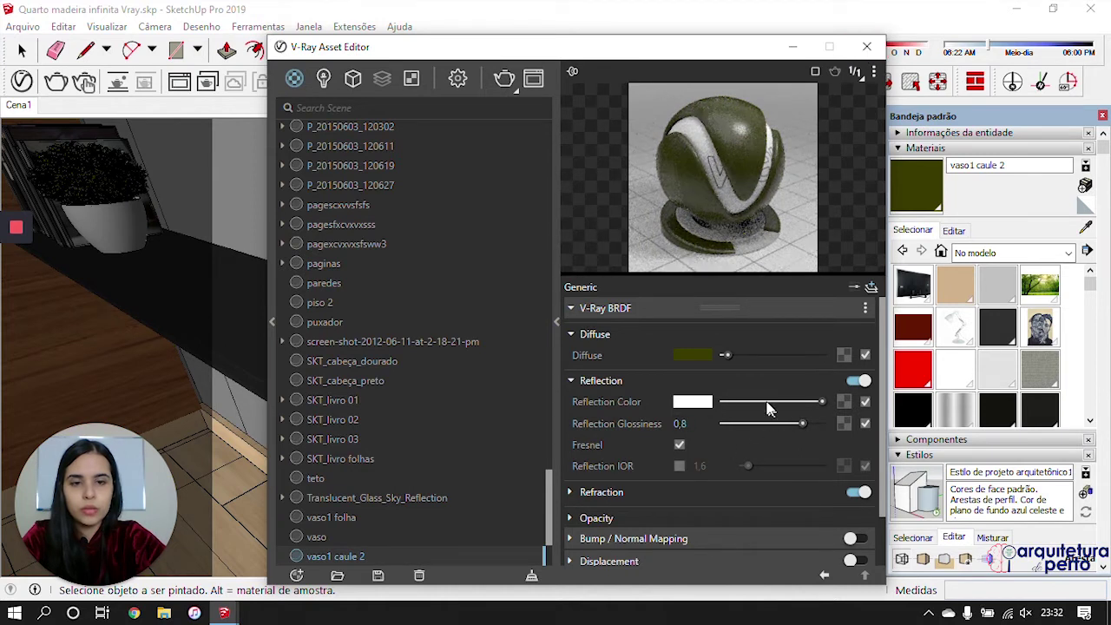
Step: Lighten the diffuse color of the vaso1 caule 2 material slightly and lower its reflection color to light grey
click(729, 356)
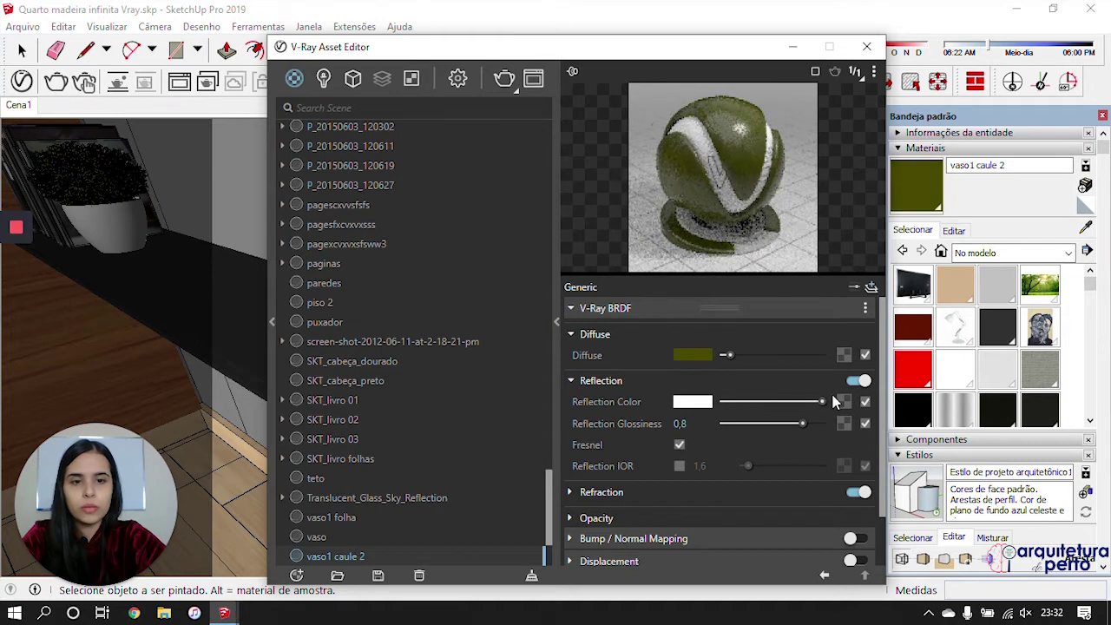
drag(820, 406, 784, 412)
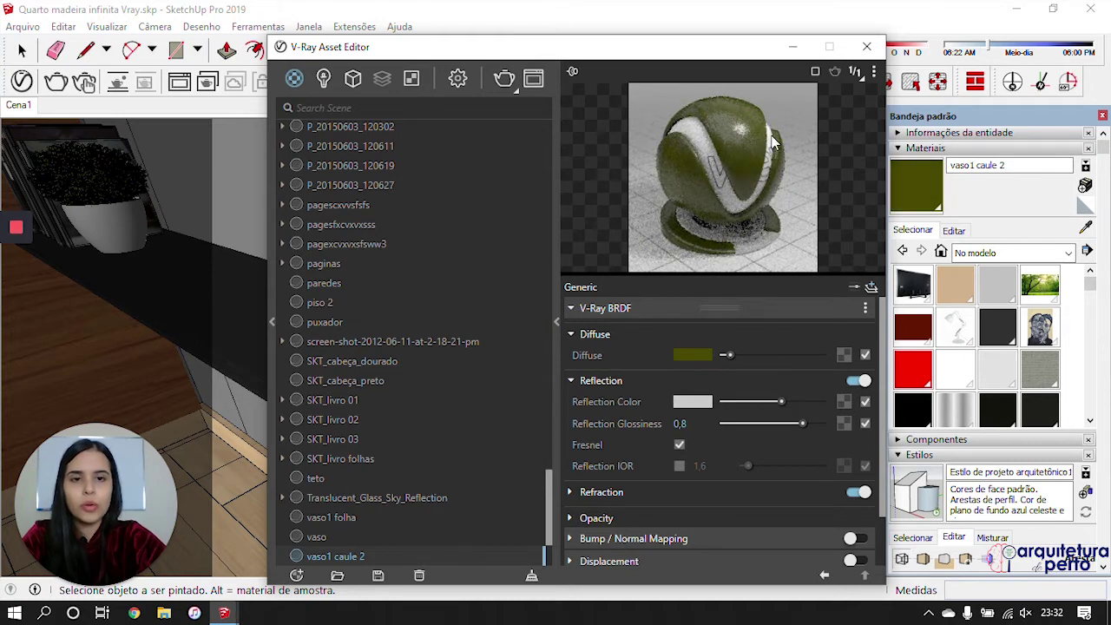
click(866, 46)
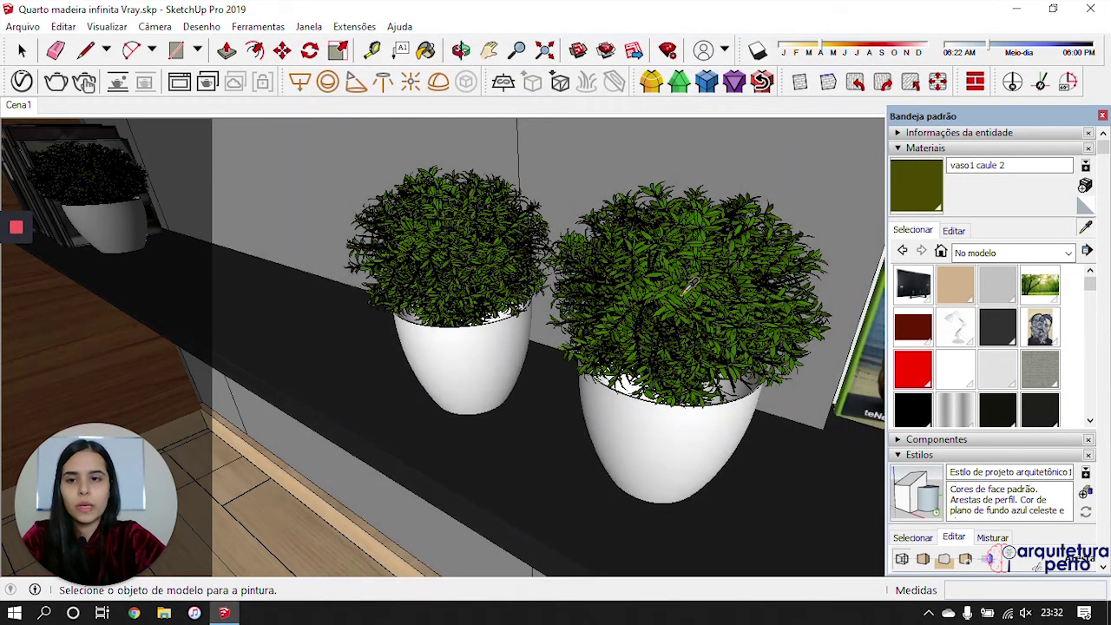
Step: Sample the cp2 material from the front MUSEUMS book on the shelf and raise its V-Ray reflection color to medium grey
middle_drag(547, 335, 597, 315)
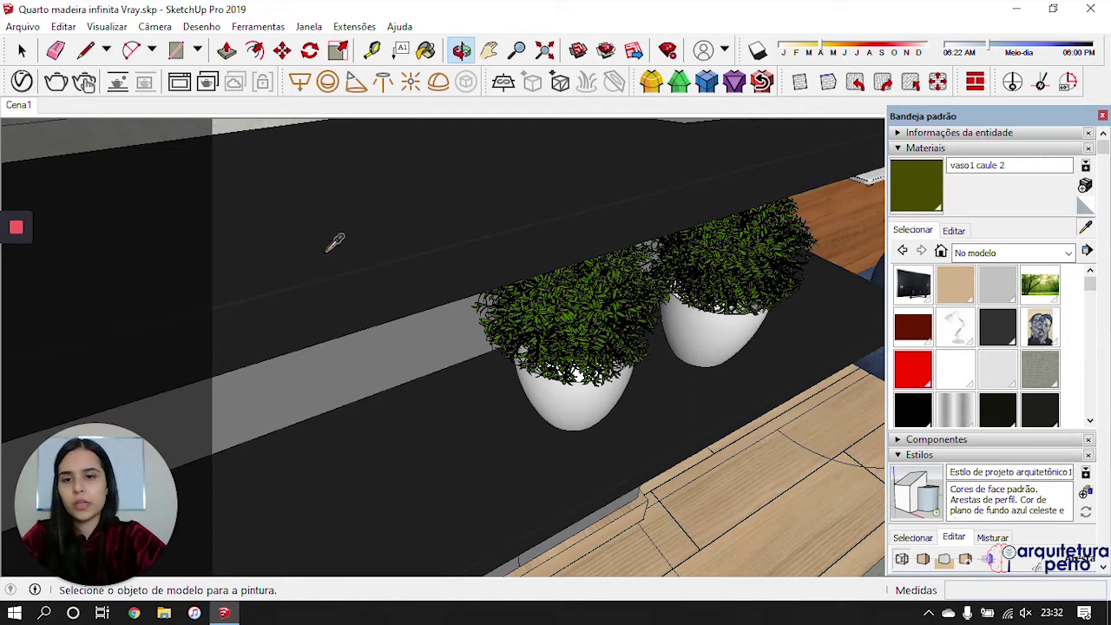
middle_drag(417, 268, 487, 338)
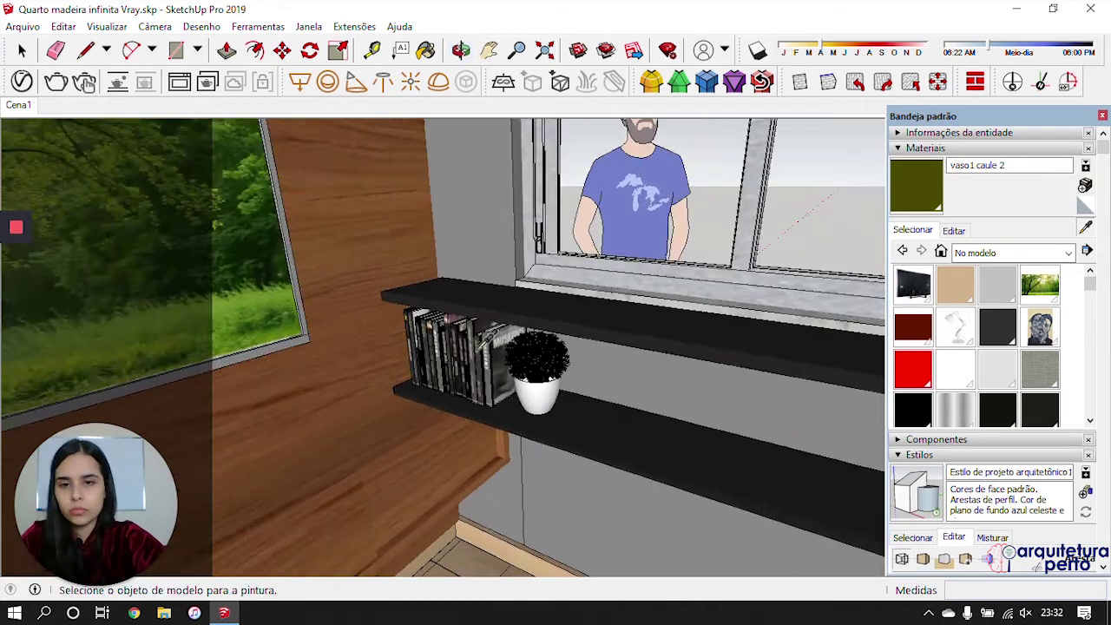
scroll(494, 356, up, 5)
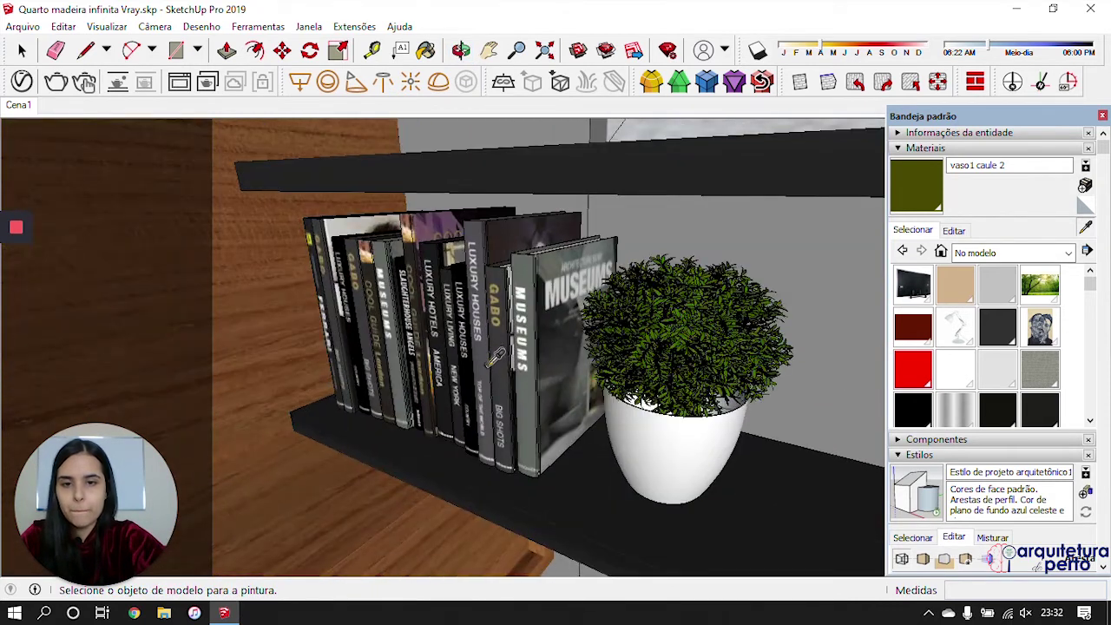
alt+click(539, 358)
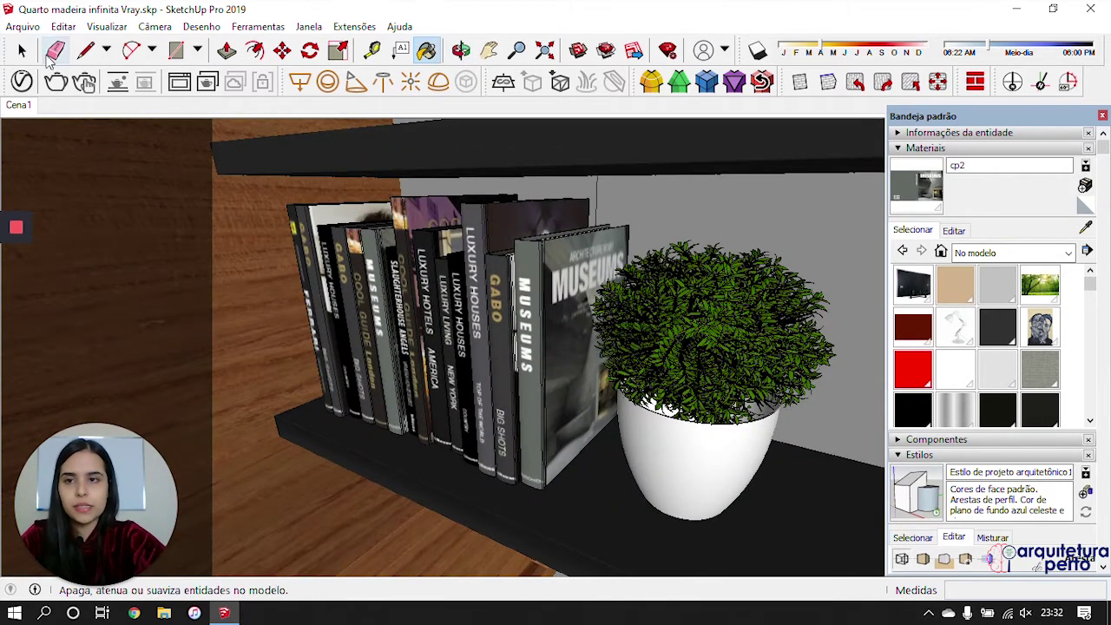
click(22, 81)
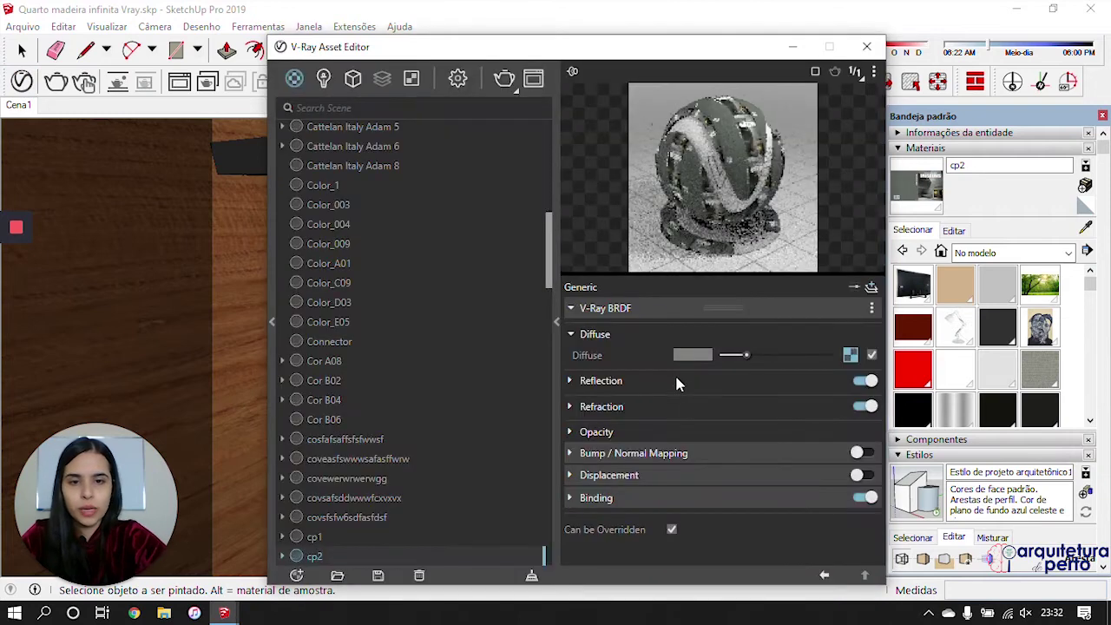
click(678, 379)
drag(721, 403, 752, 404)
click(867, 47)
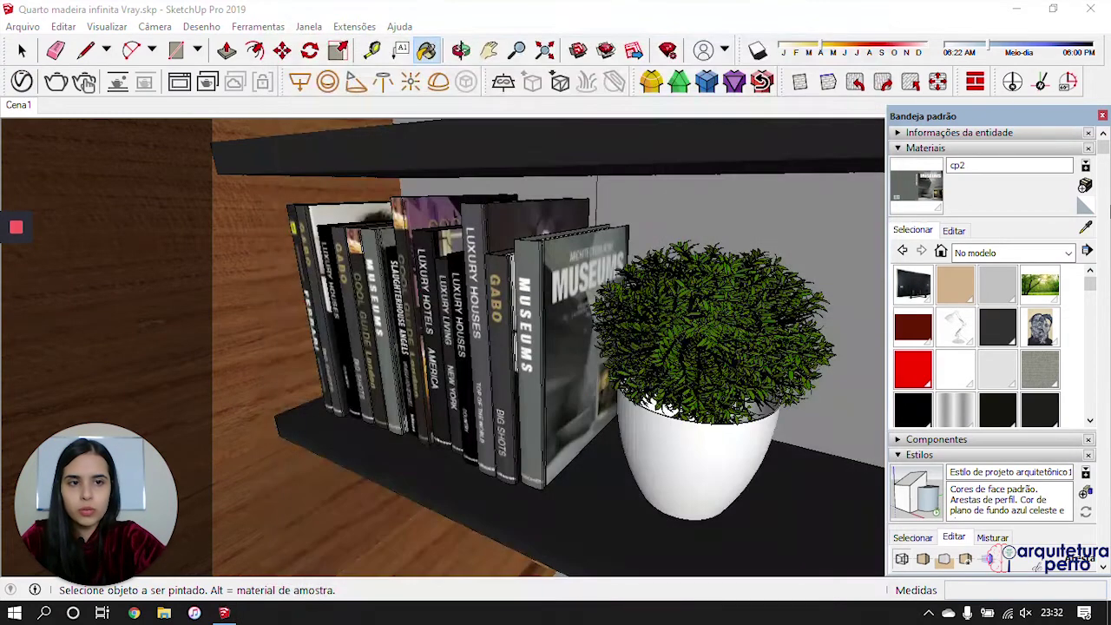
Step: Sample the cp3 material from the GABO book beside it and raise its V-Ray reflection color to medium grey
click(1089, 231)
click(496, 306)
click(22, 81)
click(24, 82)
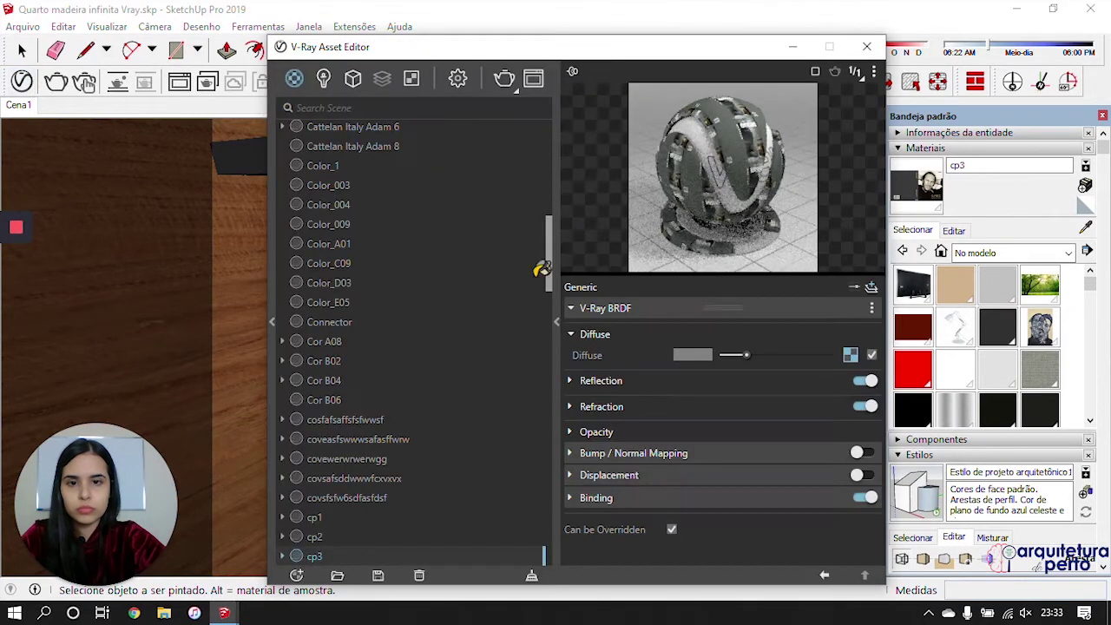
click(651, 385)
drag(720, 402, 756, 401)
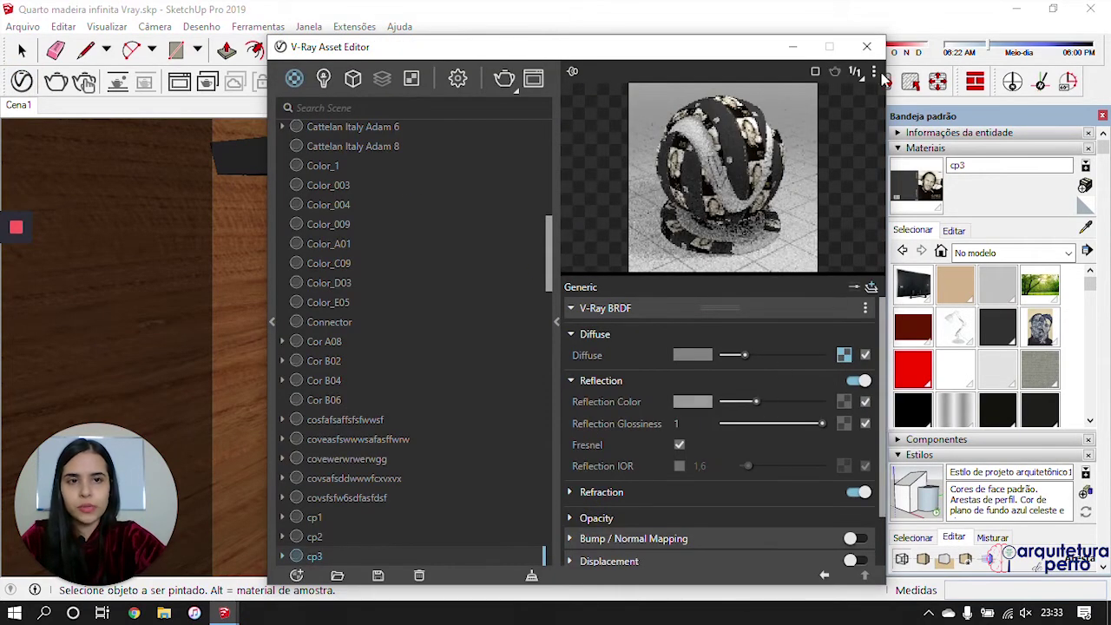
click(869, 46)
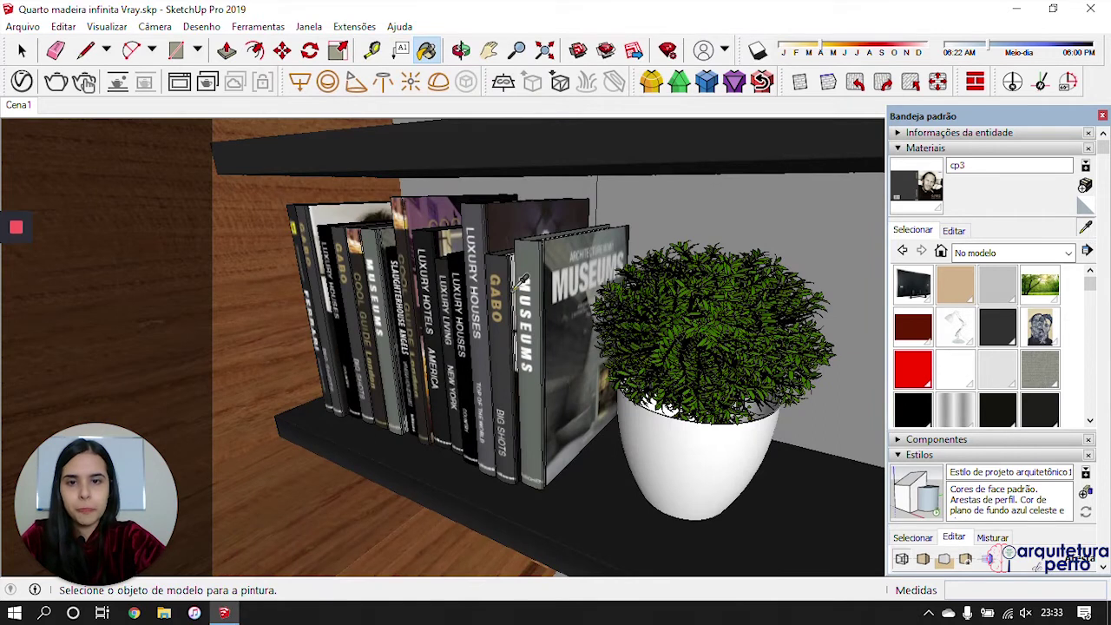
Step: Sample the cp4 material from the grey LUXURY HOUSES book and raise its V-Ray reflection color to medium grey
click(476, 281)
click(22, 87)
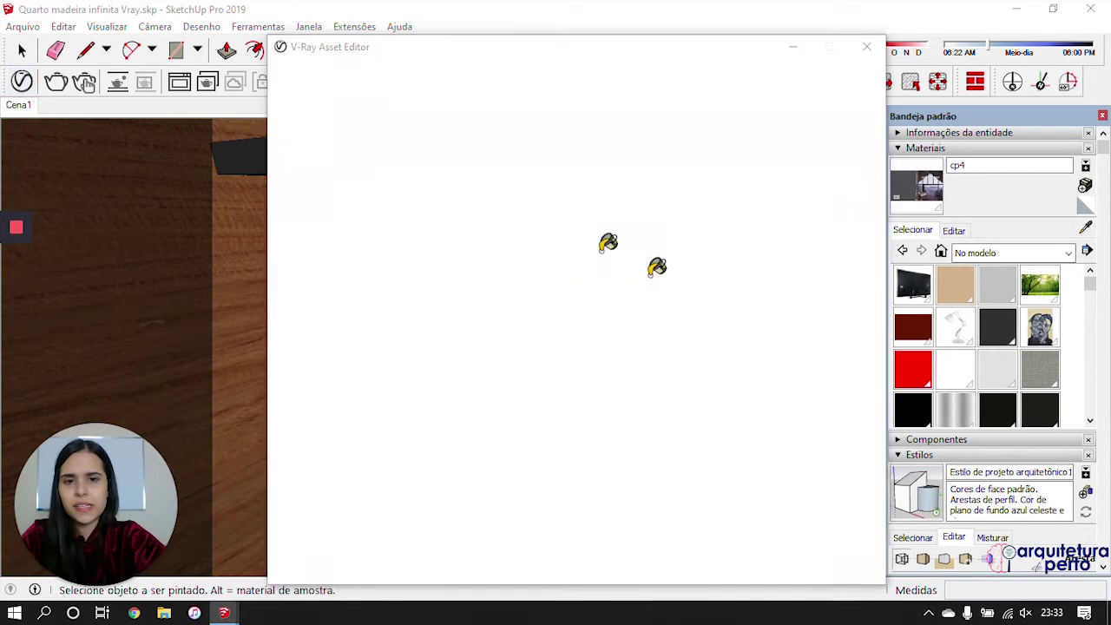
click(684, 391)
drag(744, 401, 759, 402)
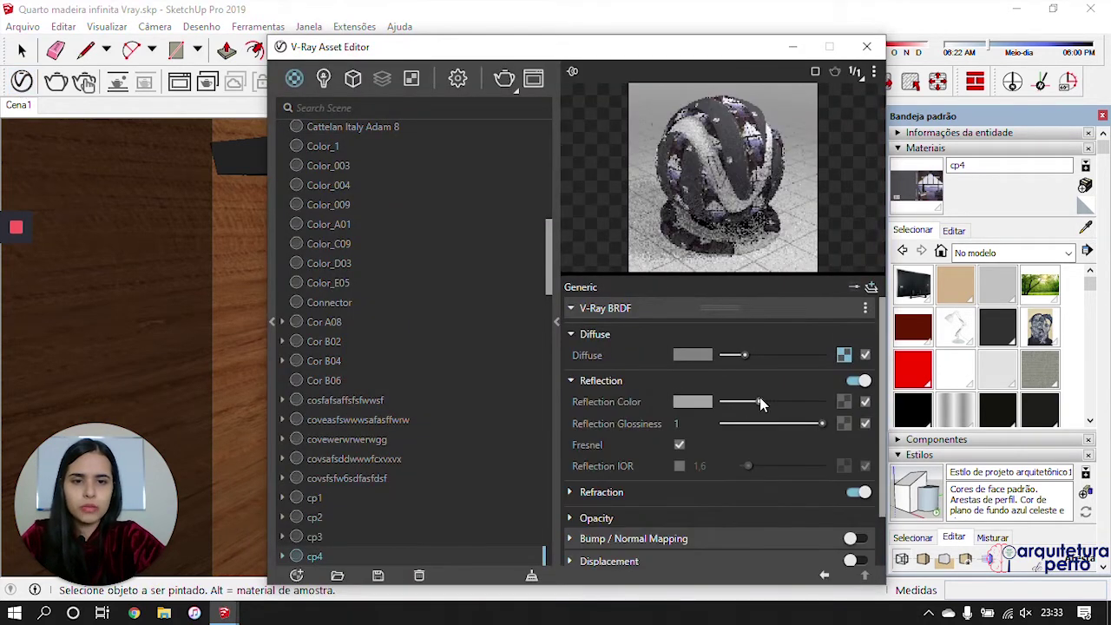
click(865, 46)
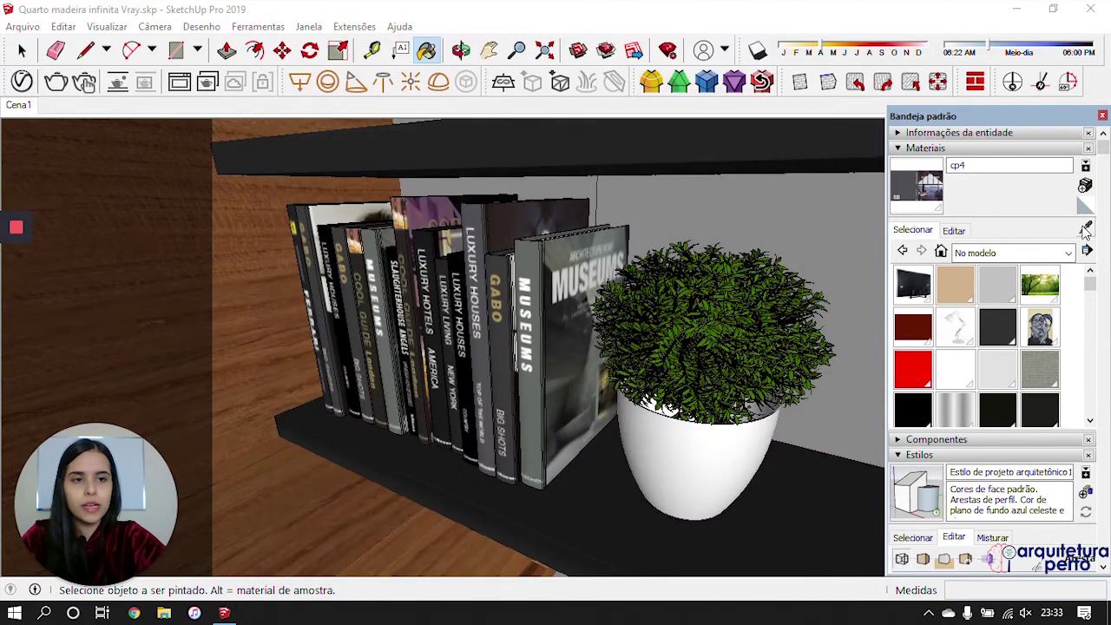
Step: Sample the cp5 material from the black LUXURY HOUSES book and set its V-Ray reflection color to medium grey
click(1085, 228)
click(470, 289)
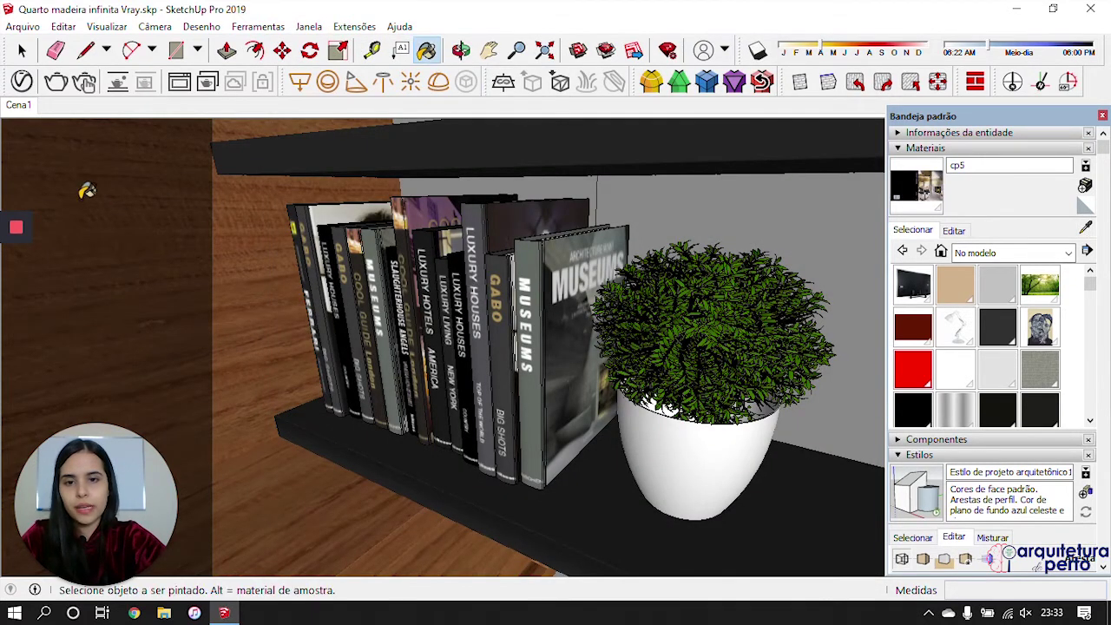
click(22, 81)
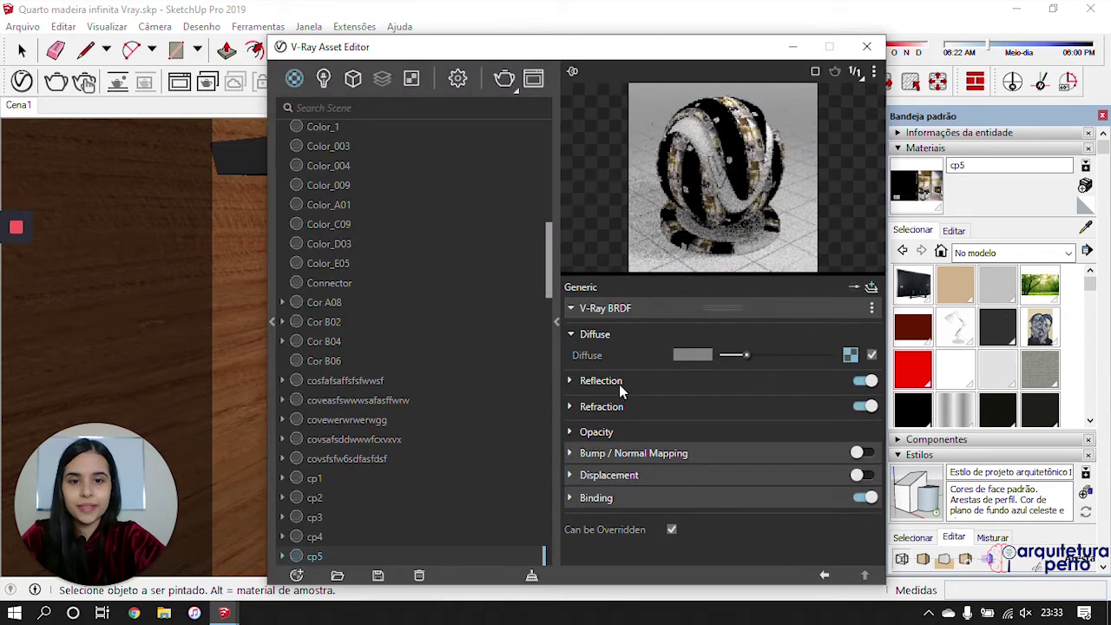
click(619, 384)
click(742, 402)
click(866, 46)
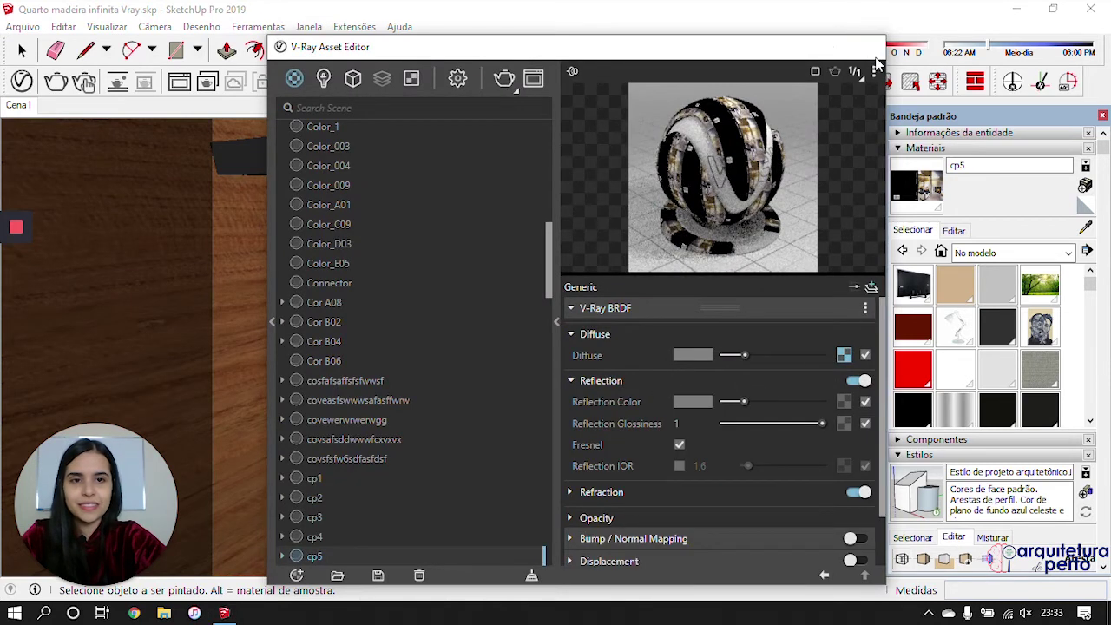
Step: Sample the cp6 material from the LUXURY LIVING book and raise its V-Ray reflection color to medium grey
click(1087, 229)
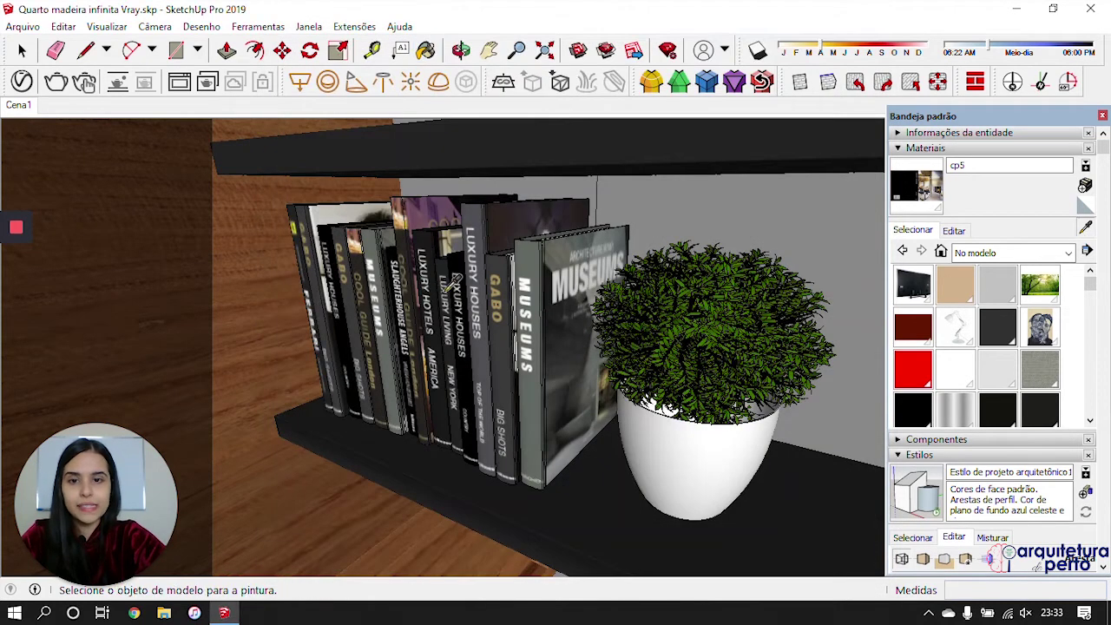
click(447, 287)
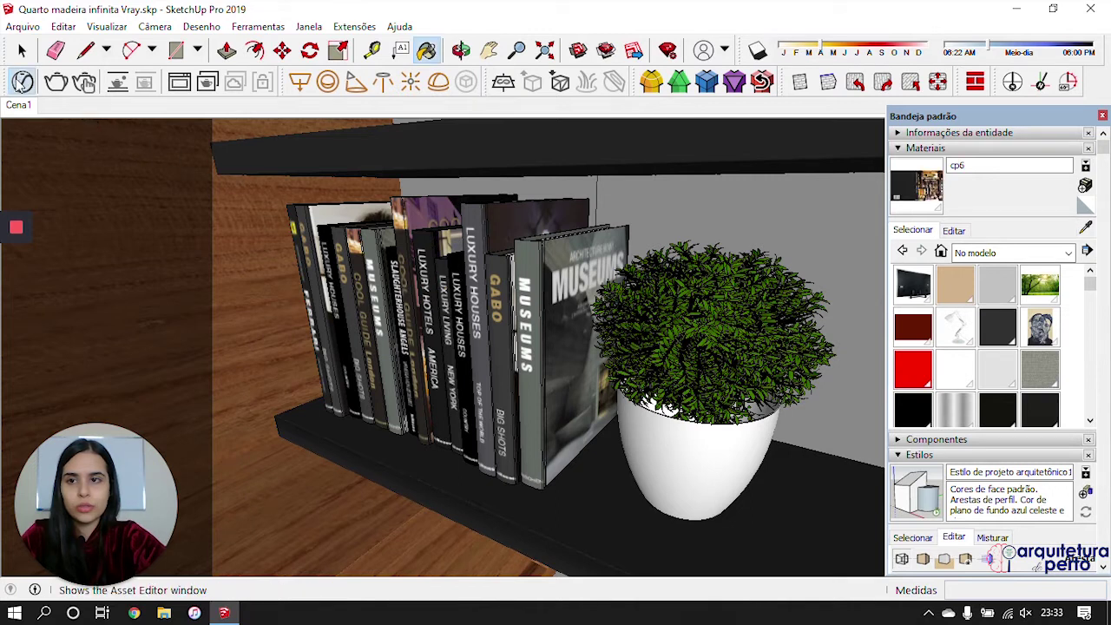
click(22, 80)
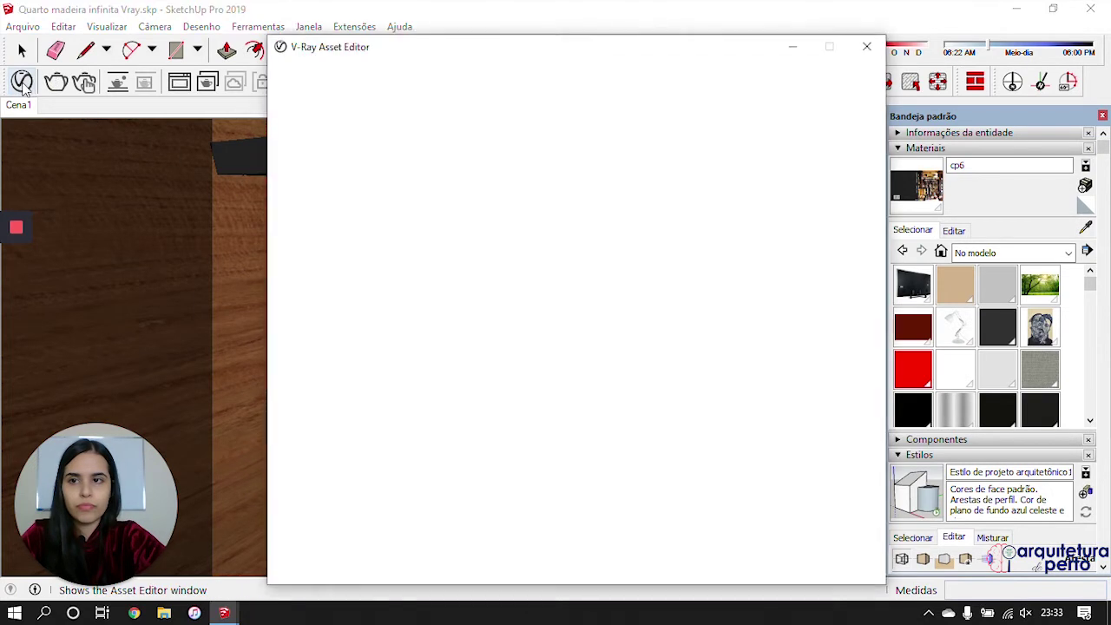
click(690, 383)
drag(724, 402, 752, 402)
click(869, 47)
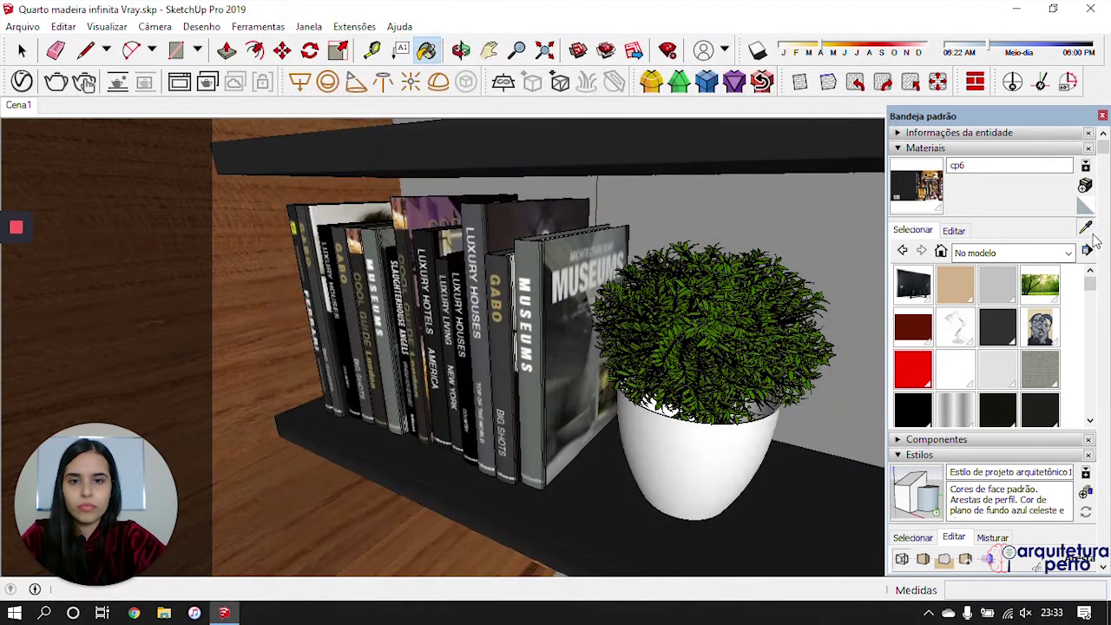
Step: Sample the cp8 material from the SLAUGHTERHOUSE ANGELS book and raise its V-Ray reflection color to medium grey
click(406, 289)
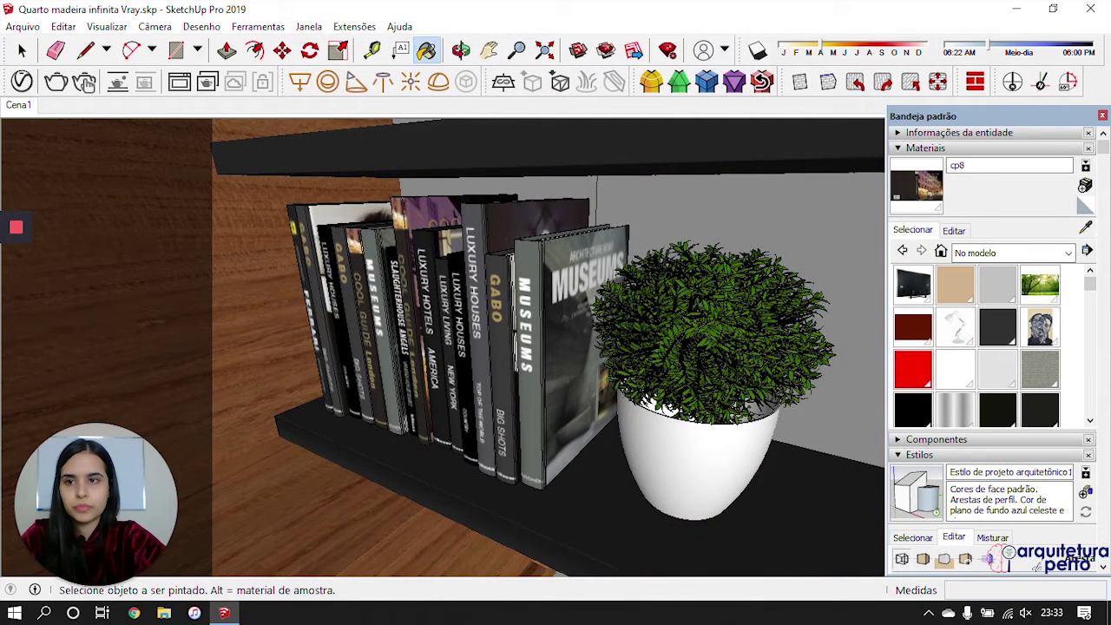
click(577, 51)
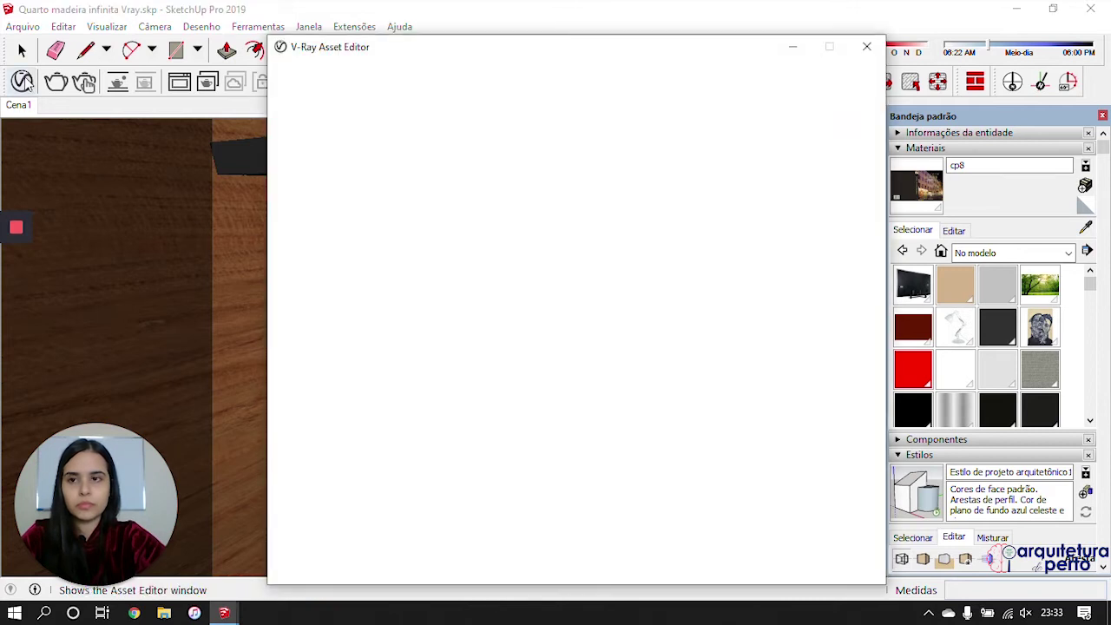
click(638, 386)
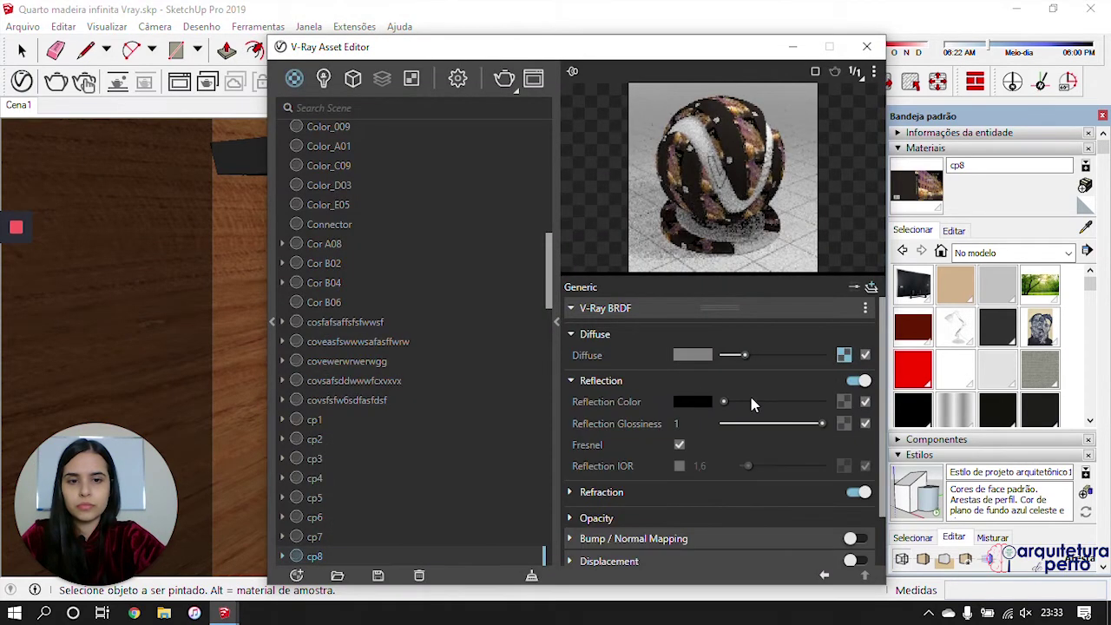
click(868, 47)
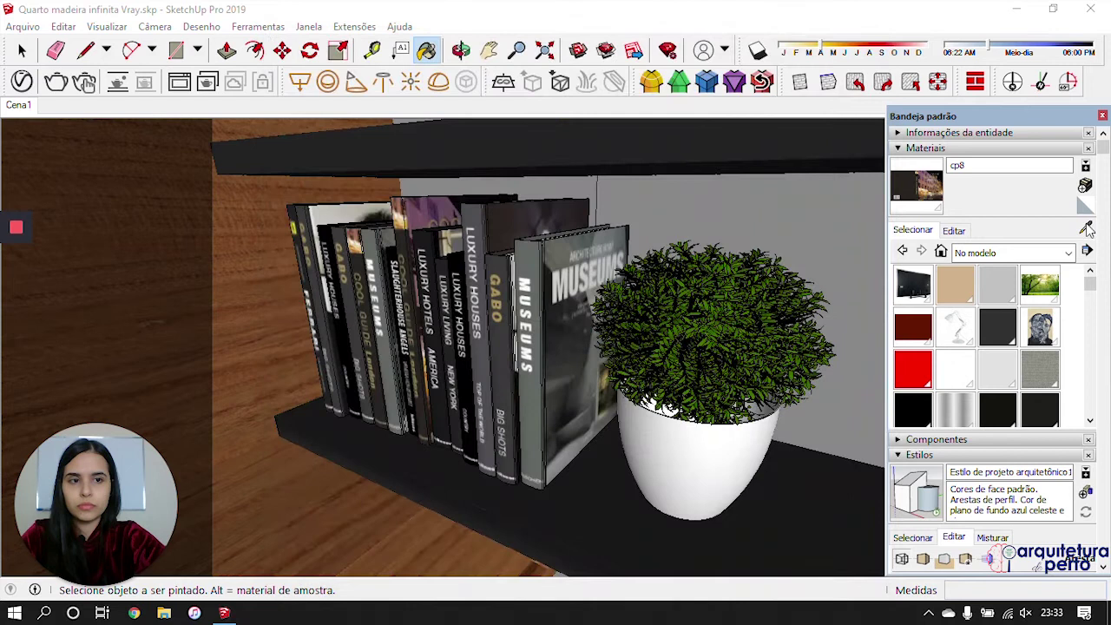
Step: Sample the second MUSEUMS book and the spot beside it, checking the V-Ray reflection settings of their materials
click(1086, 227)
click(379, 283)
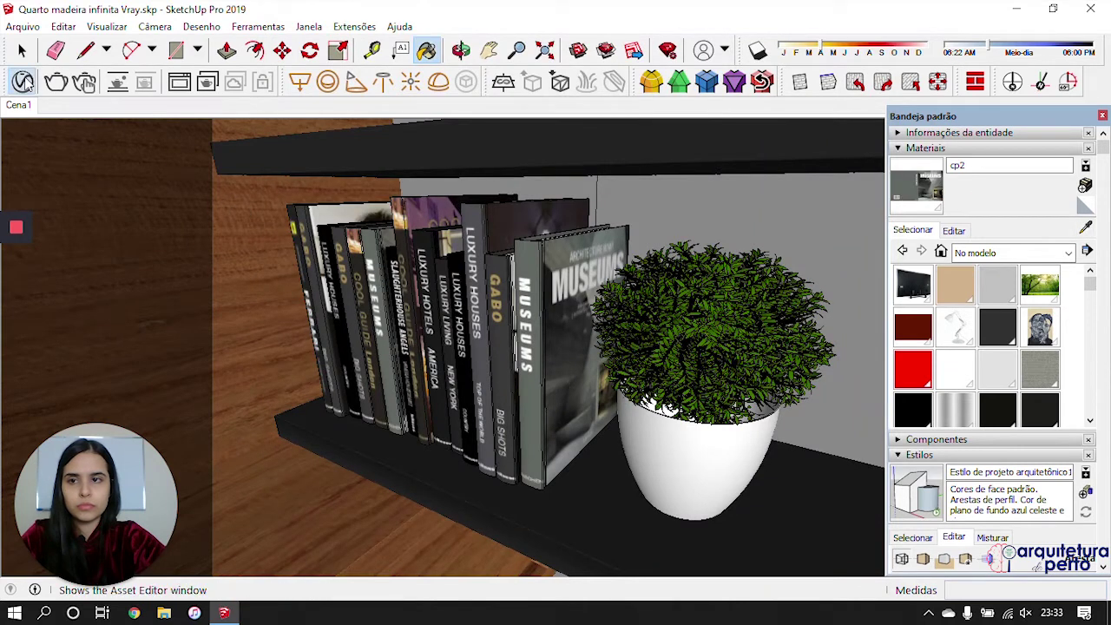
click(22, 81)
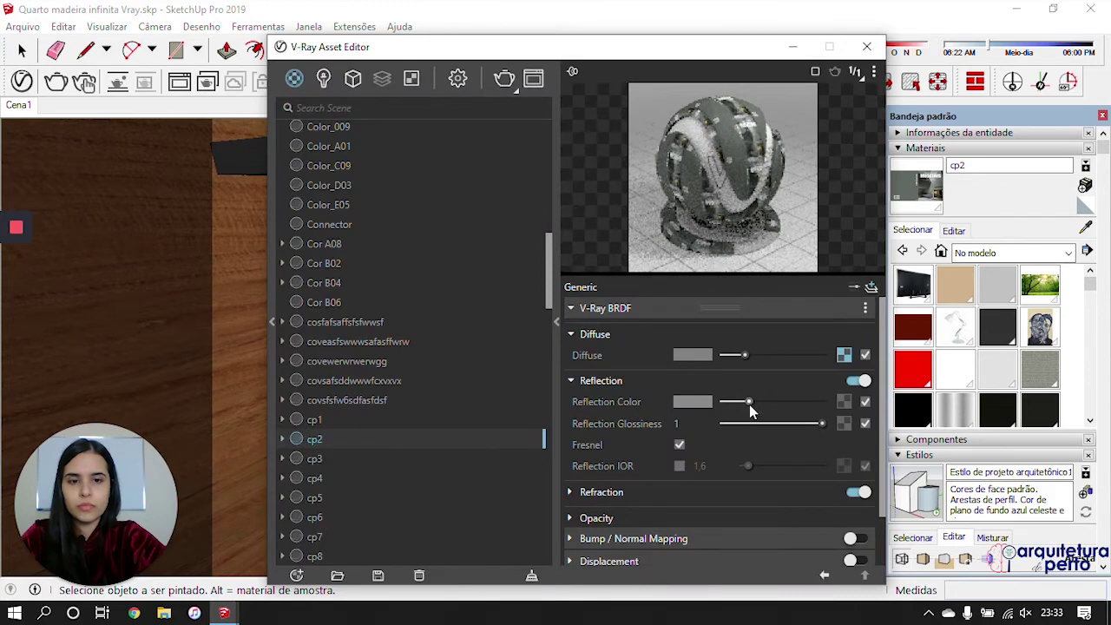
click(866, 46)
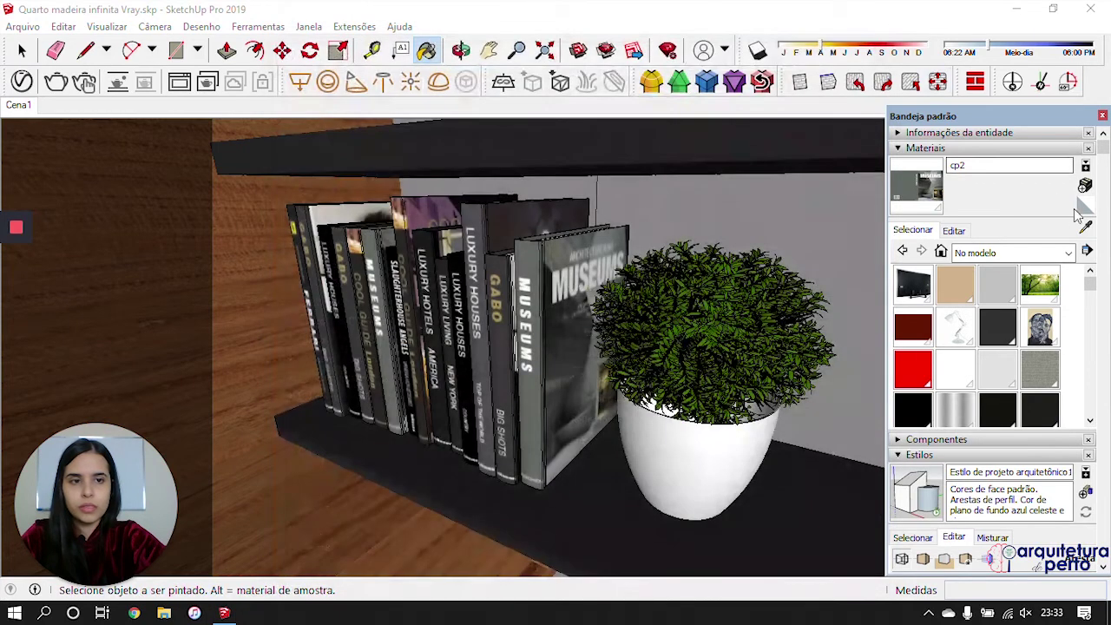
alt+click(365, 270)
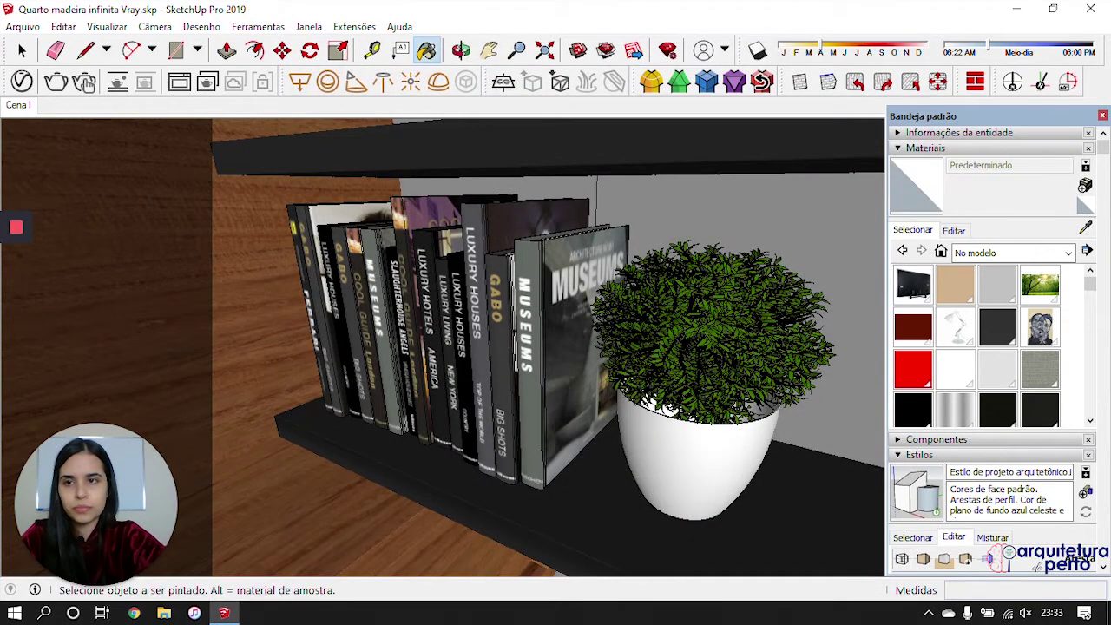
click(22, 81)
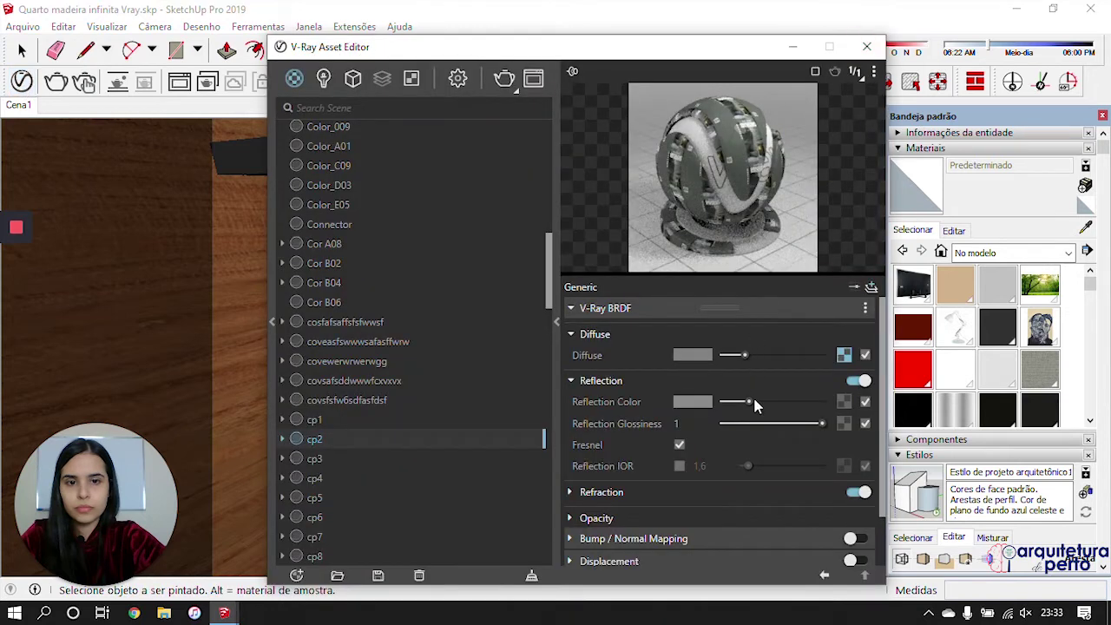
click(866, 46)
Step: Sample the COOL GUIDE London book and a dark book near the far end of the row to check their V-Ray reflection
click(1085, 228)
click(365, 303)
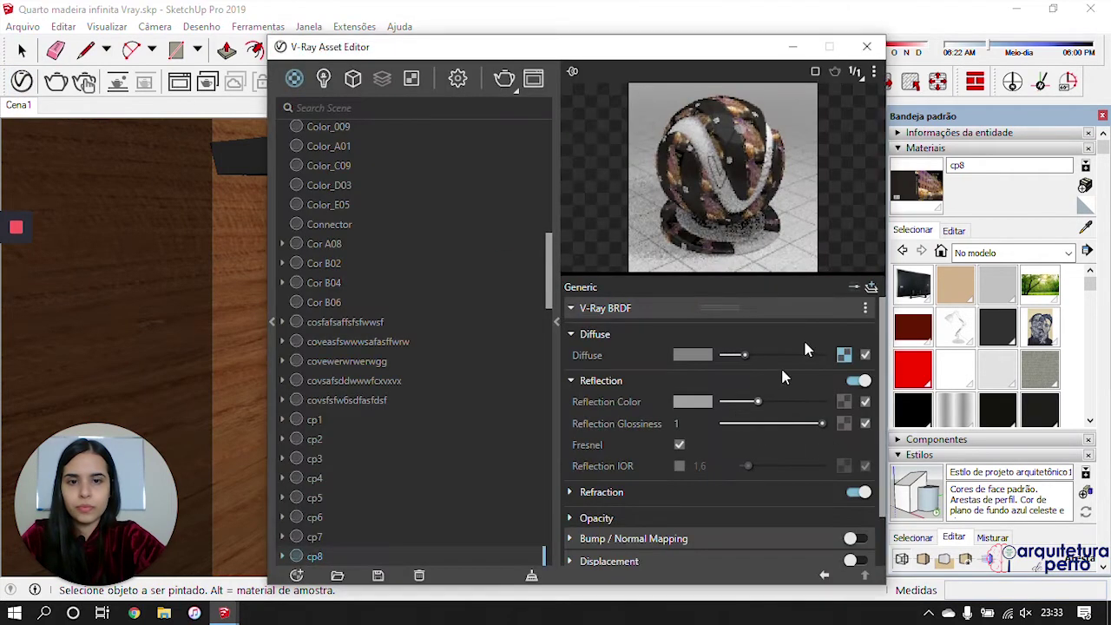
click(866, 46)
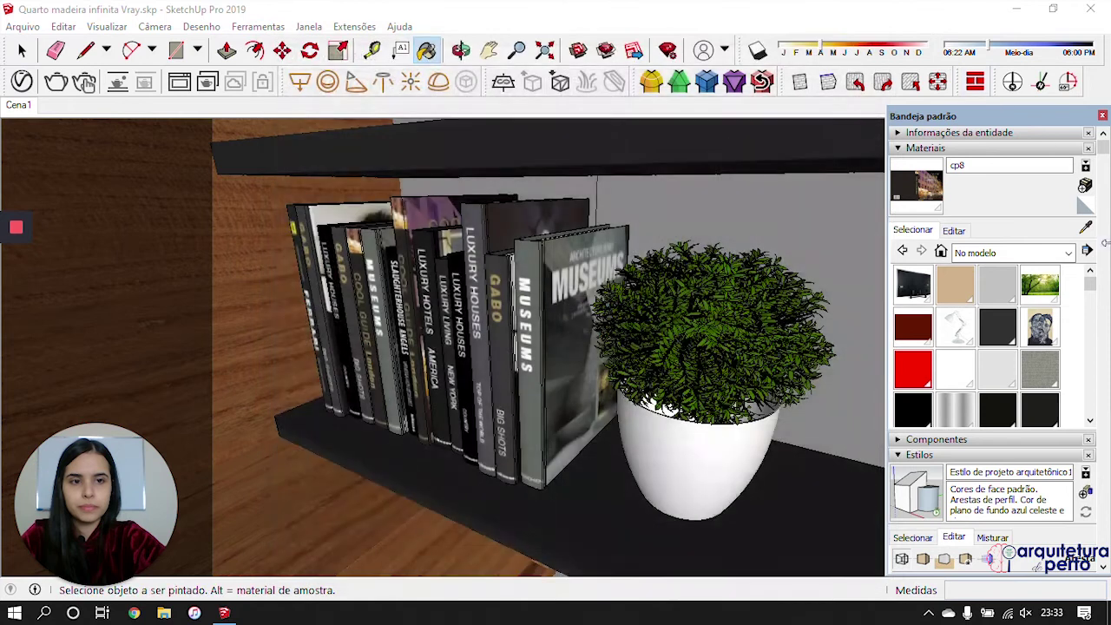
alt+click(328, 287)
click(426, 50)
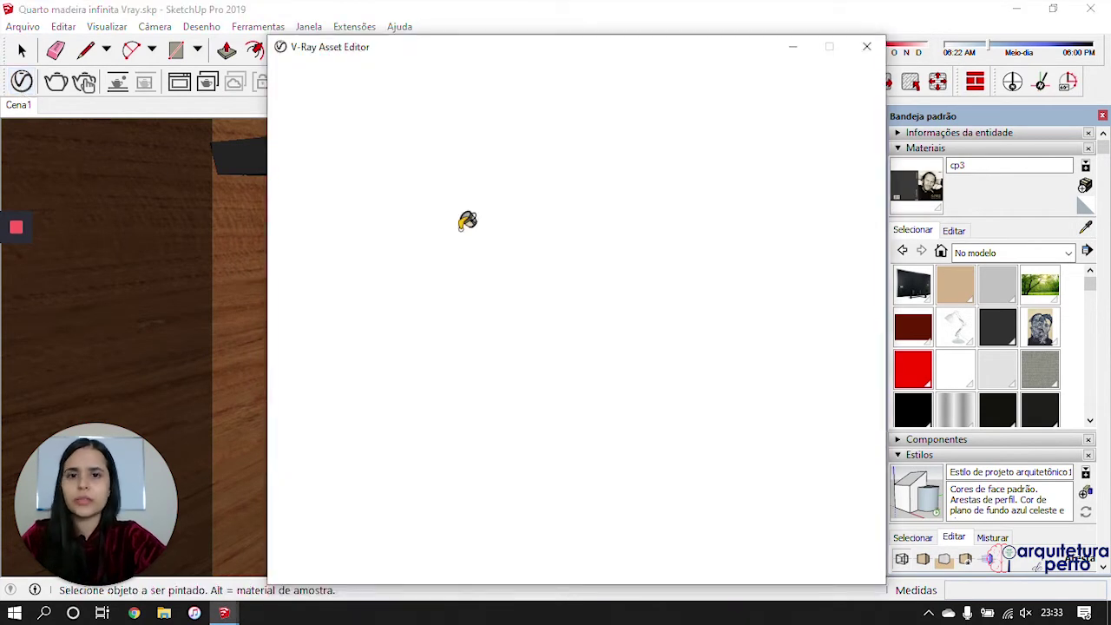
click(867, 46)
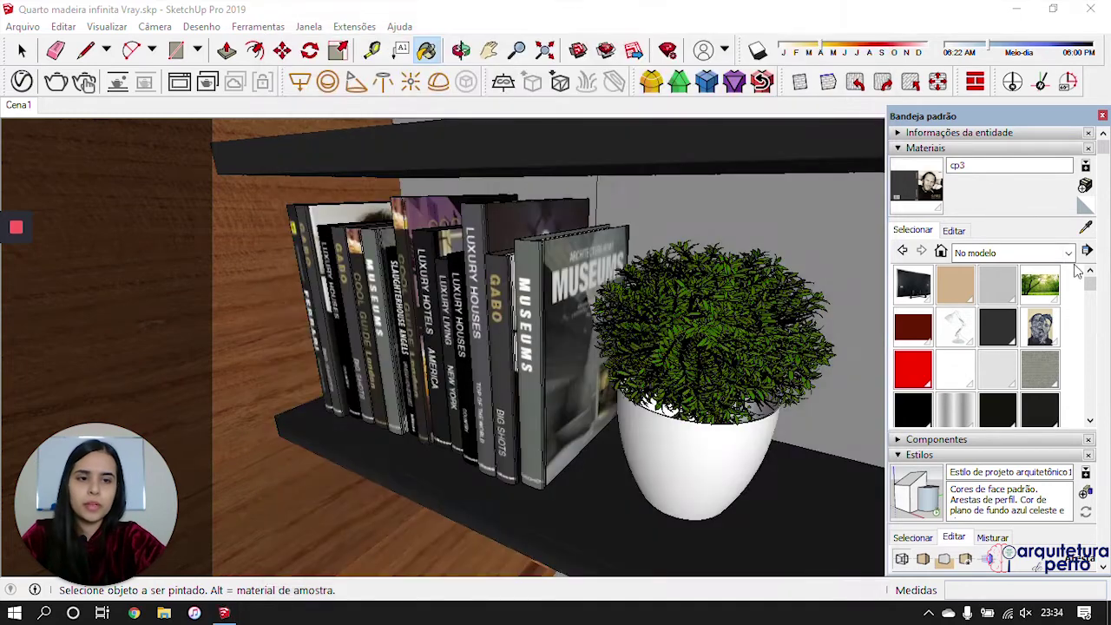
Step: Sample the forest-image material from the wall TV screen and add an Emissive layer to it in V-Ray
scroll(551, 391, down, 3)
key(space)
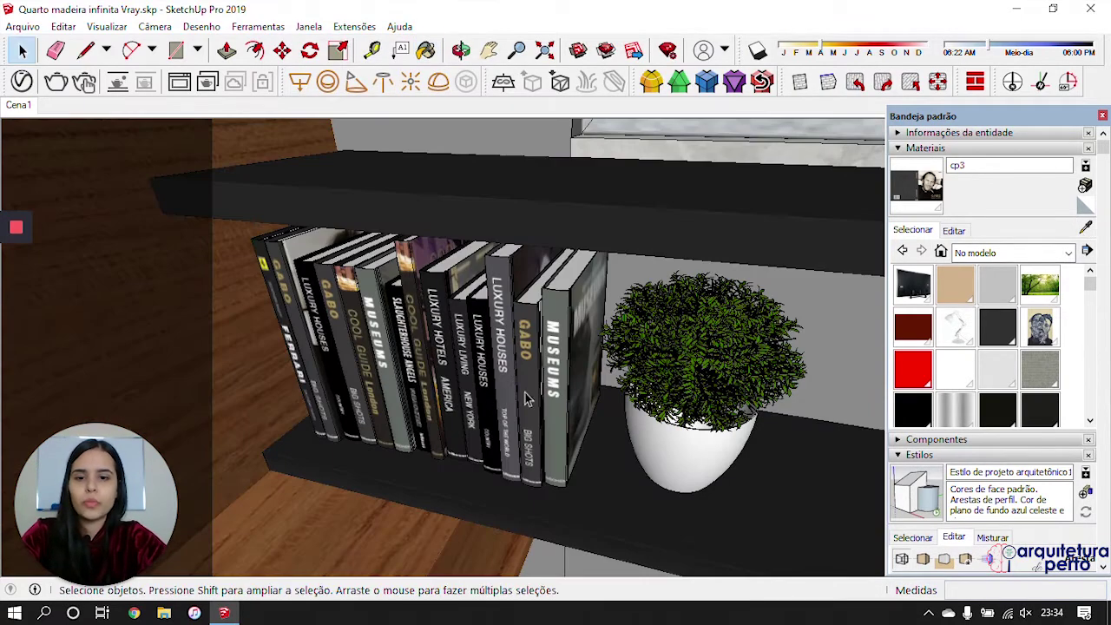
scroll(550, 391, down, 3)
scroll(550, 390, down, 4)
middle_drag(590, 395, 565, 425)
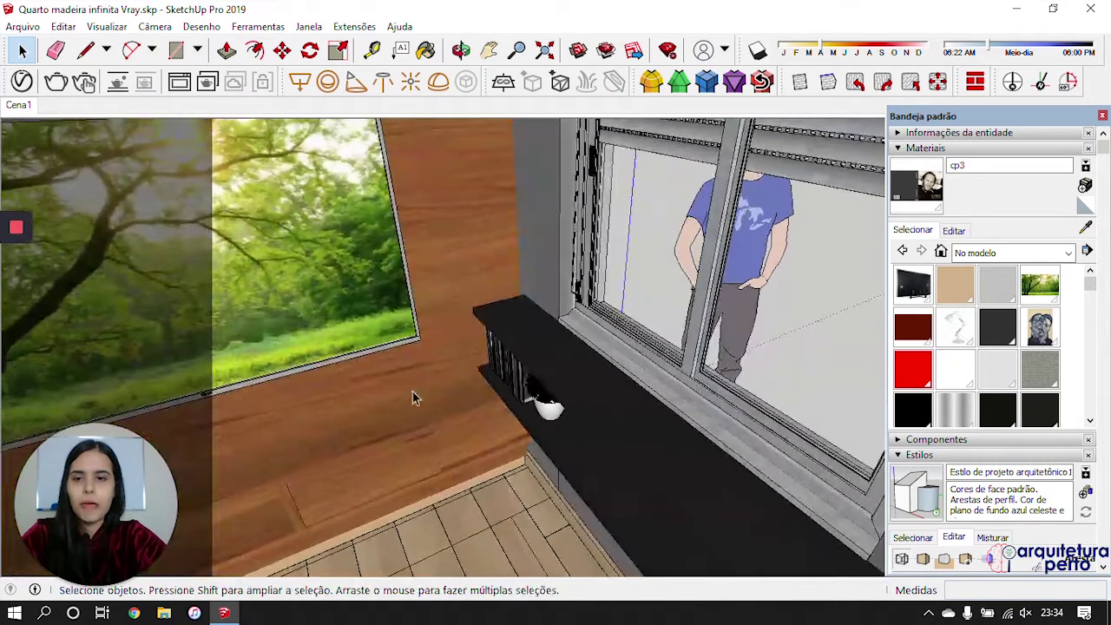
scroll(422, 355, up, 4)
middle_drag(422, 355, 521, 364)
click(1085, 229)
click(596, 232)
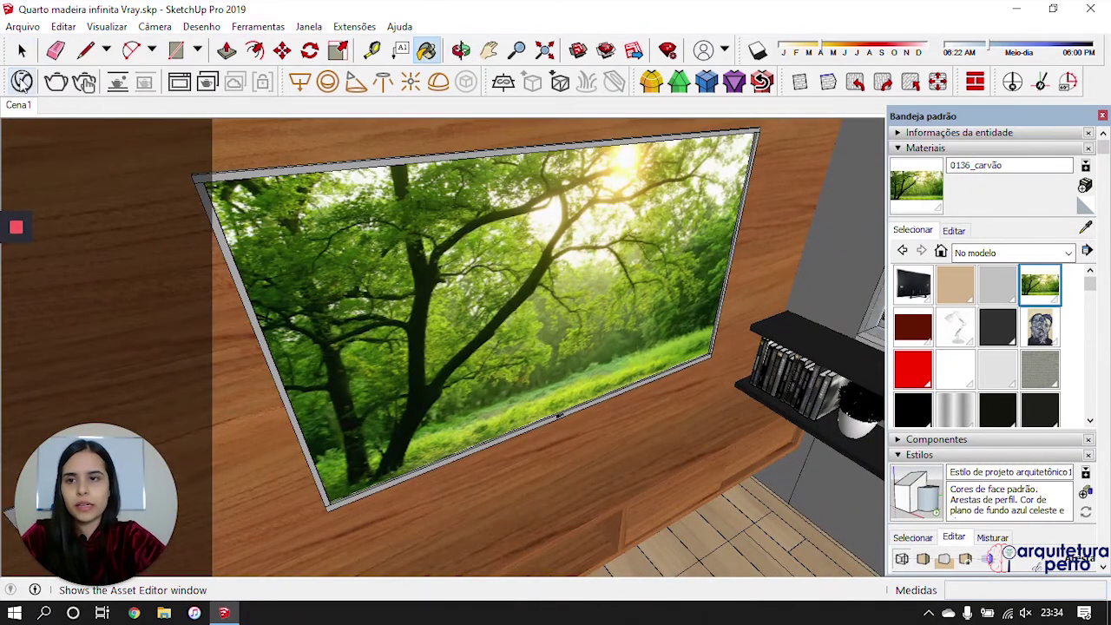
click(22, 81)
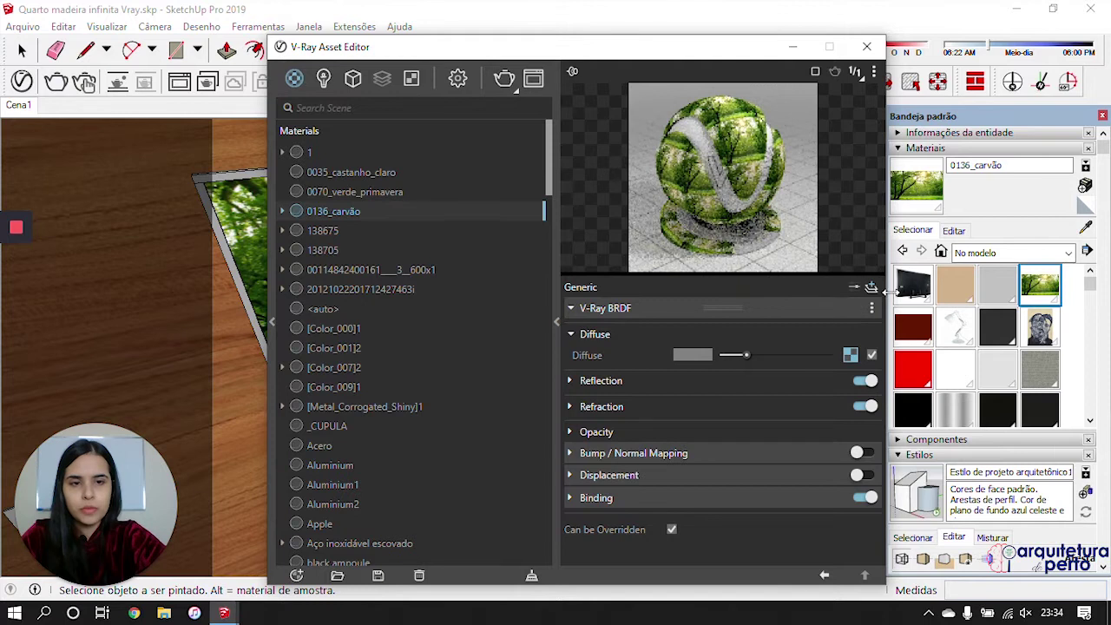
click(872, 291)
click(852, 399)
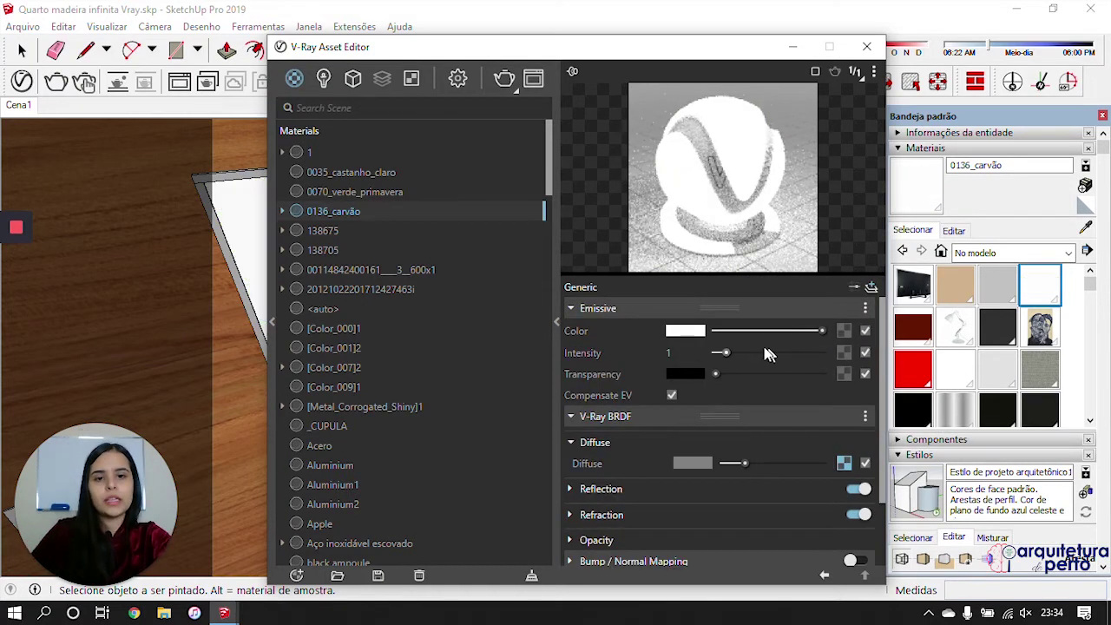
Step: Start a Bitmap texture for the emissive color and browse to the Texturas folder inside SKETCHUP
click(842, 334)
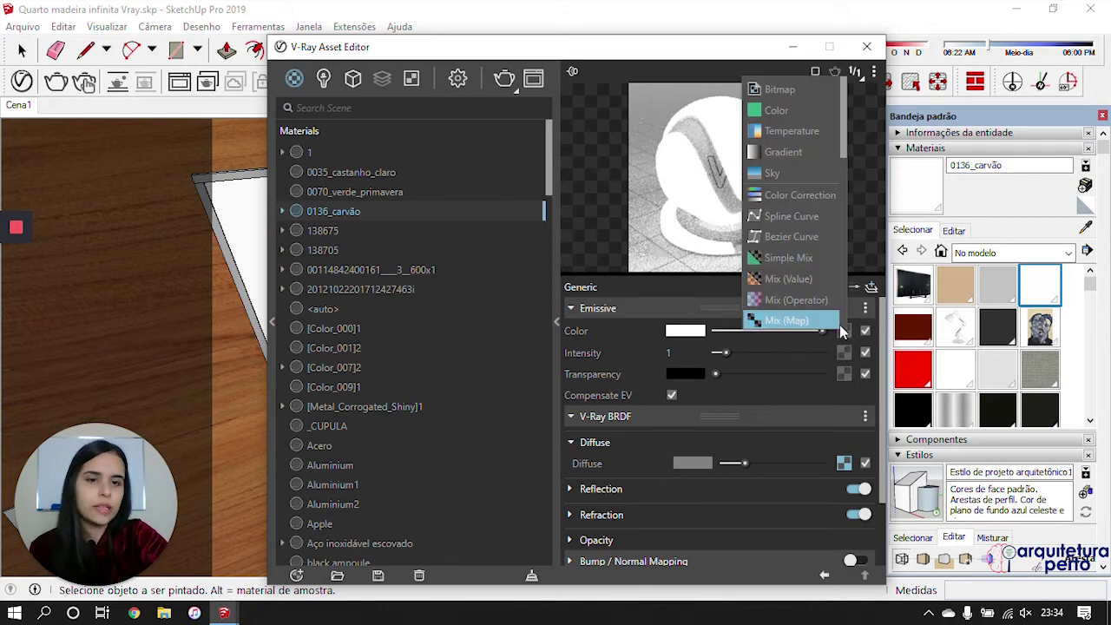
click(780, 84)
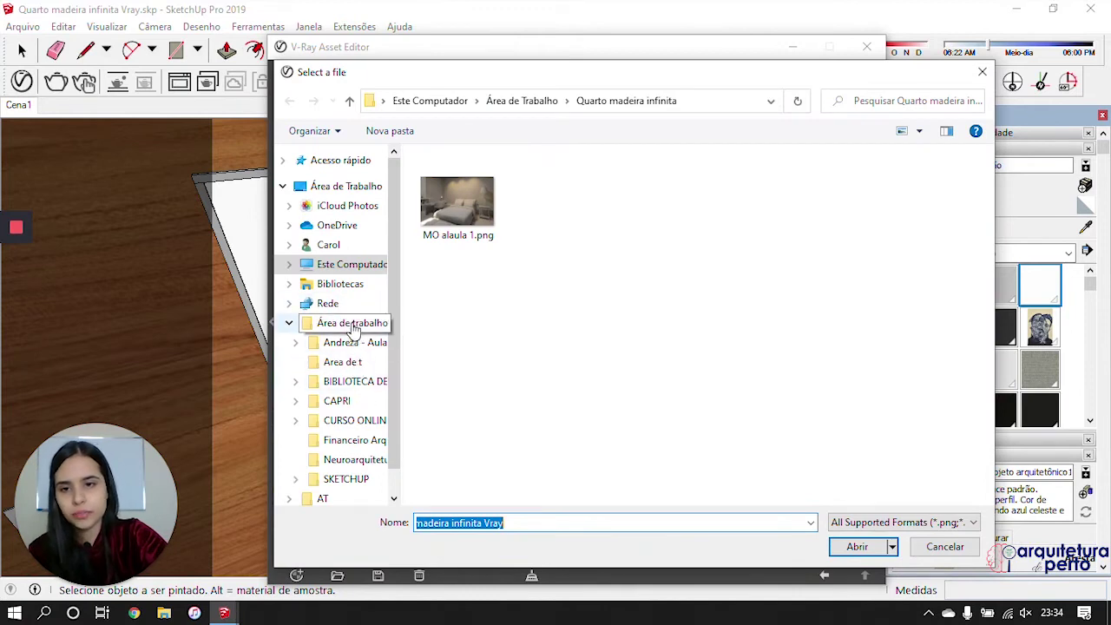
click(347, 284)
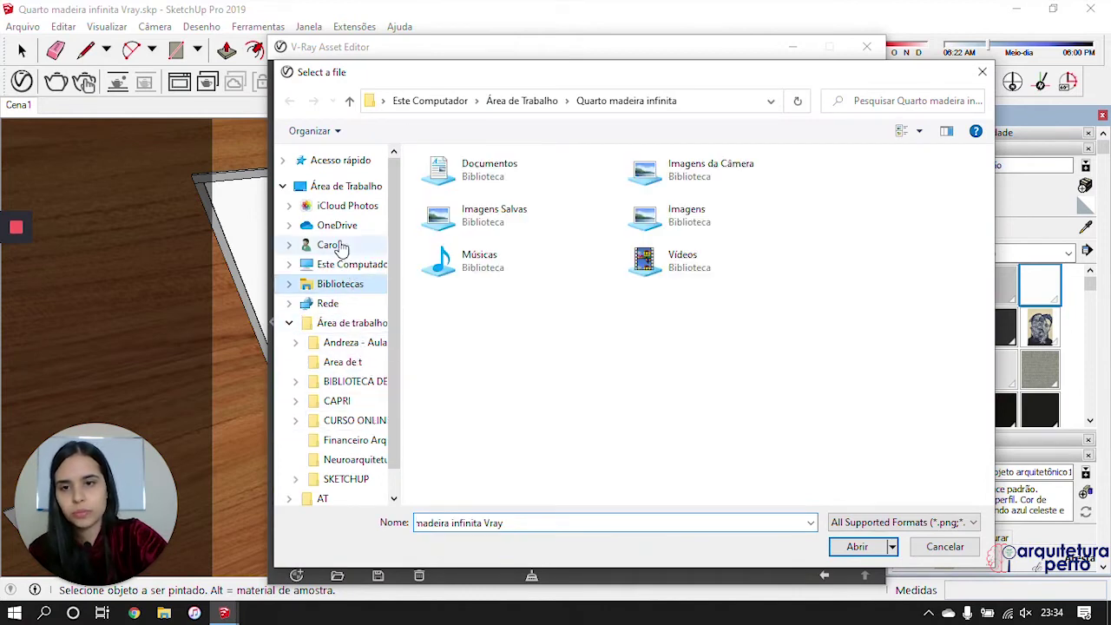
click(338, 187)
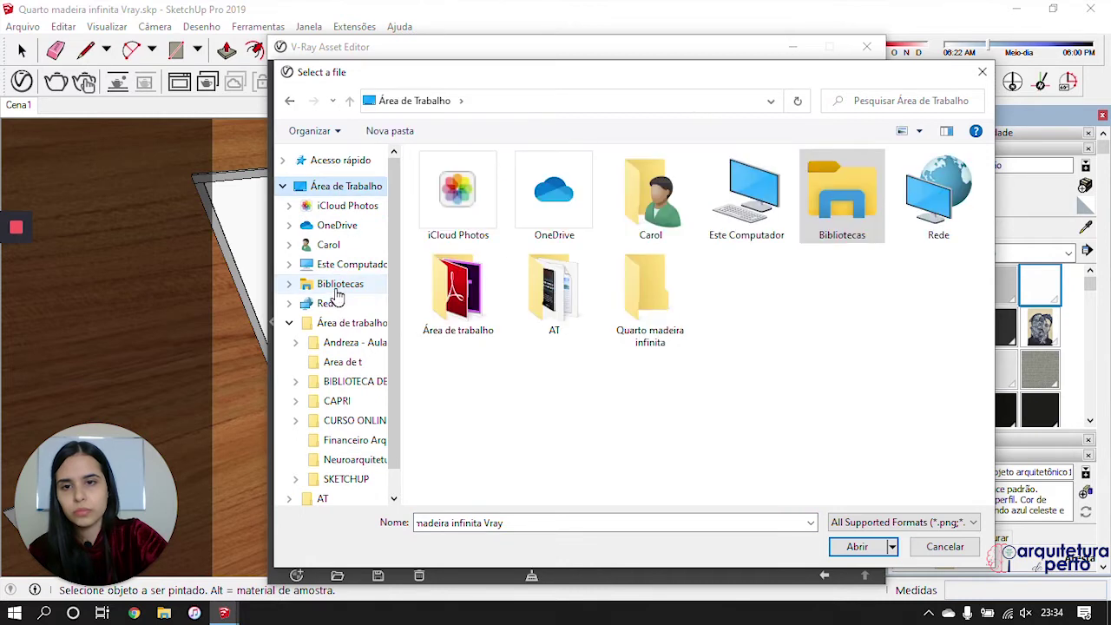
click(334, 284)
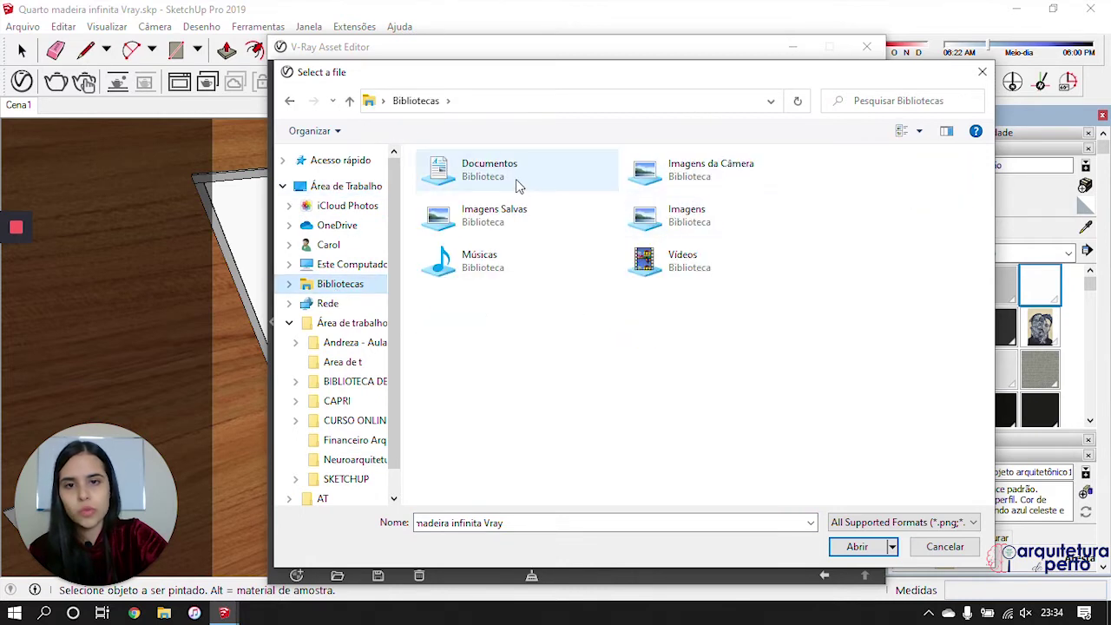
click(339, 323)
double_click(474, 298)
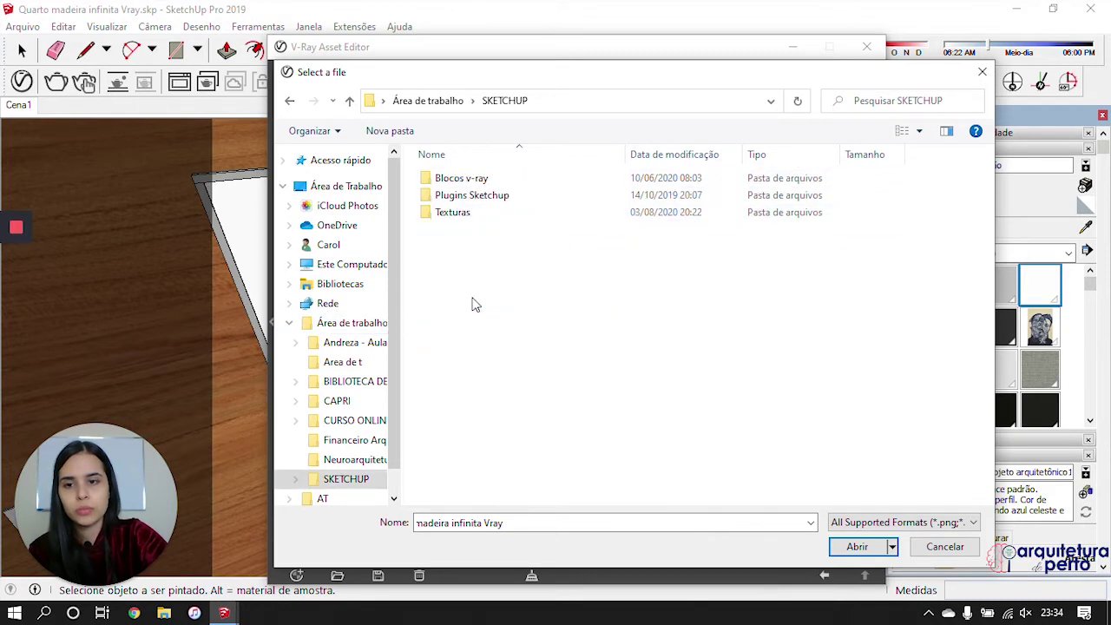
click(453, 216)
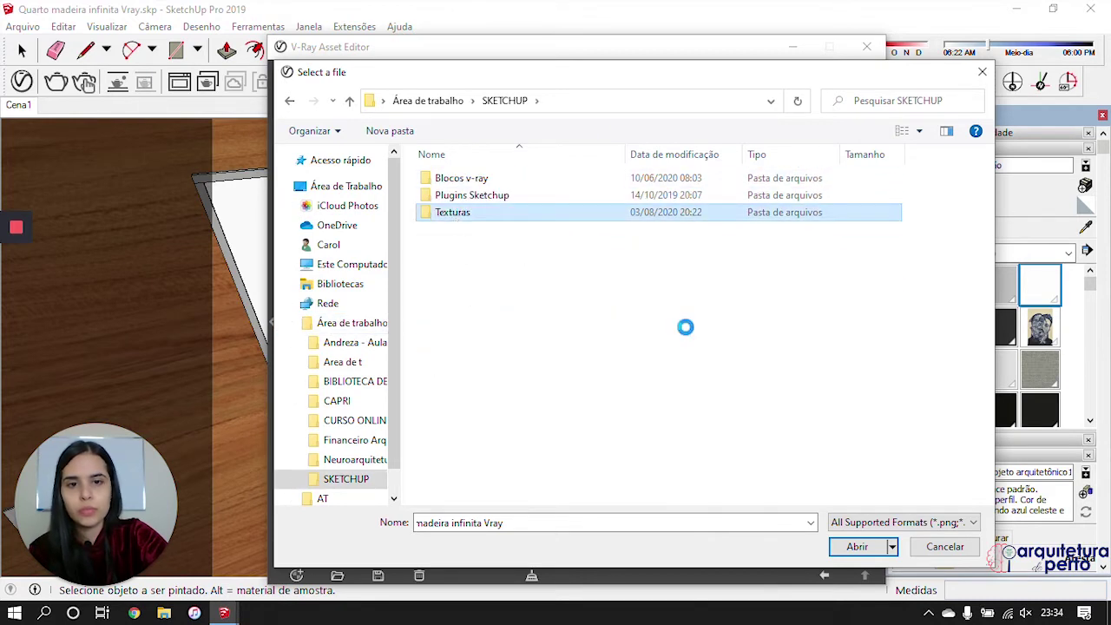
Step: Load 568879.jpg as the emissive color bitmap and return to the 0136_carvão material settings
scroll(673, 325, down, 15)
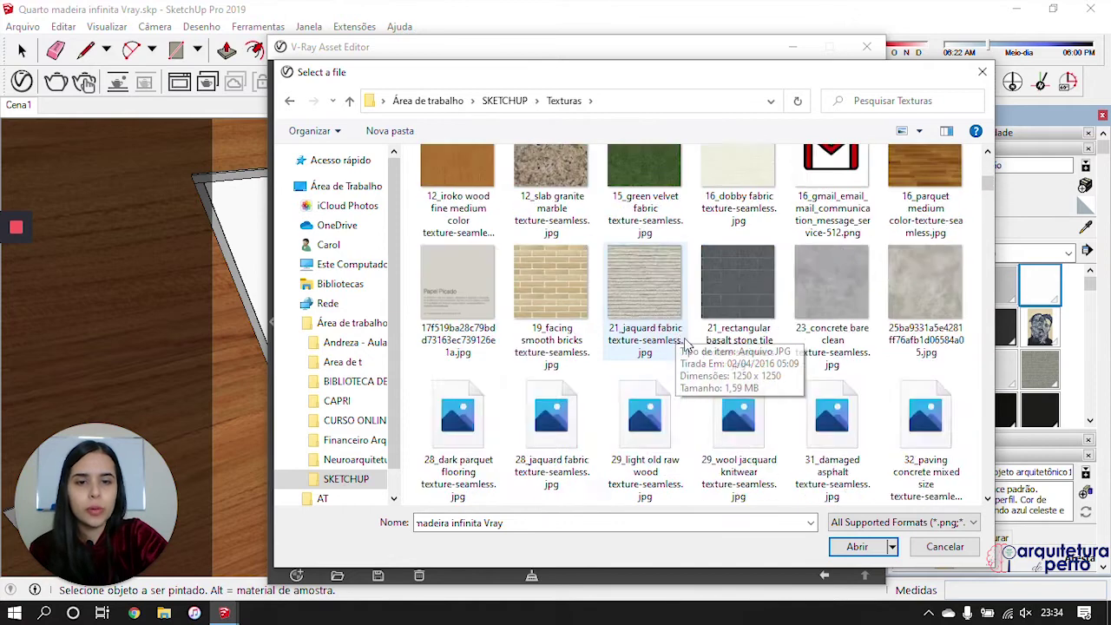
scroll(707, 369, down, 10)
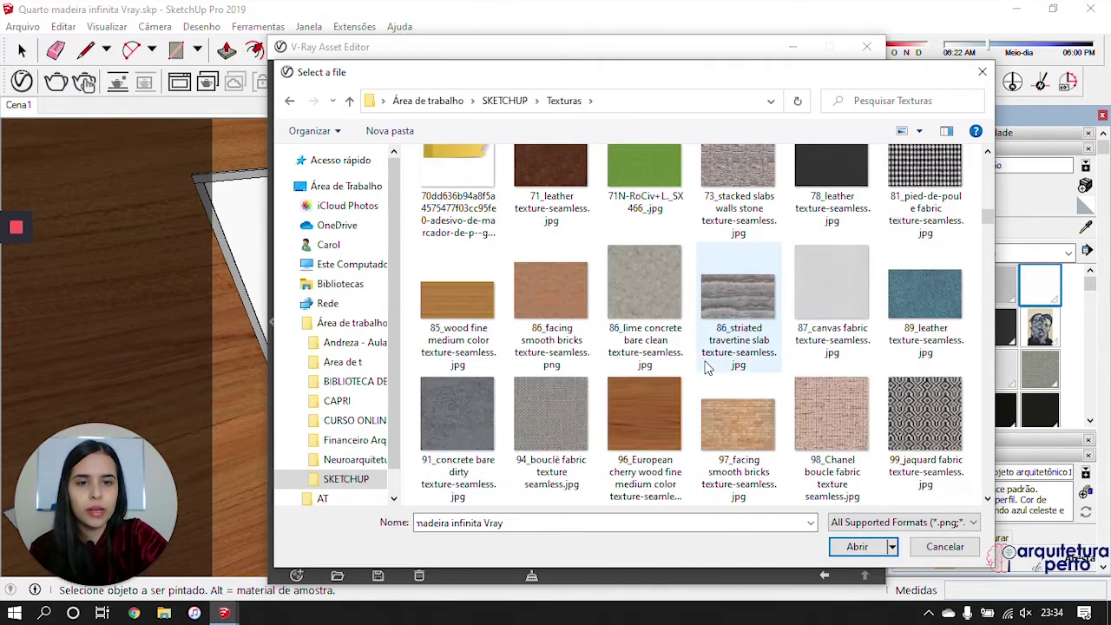
scroll(739, 371, down, 3)
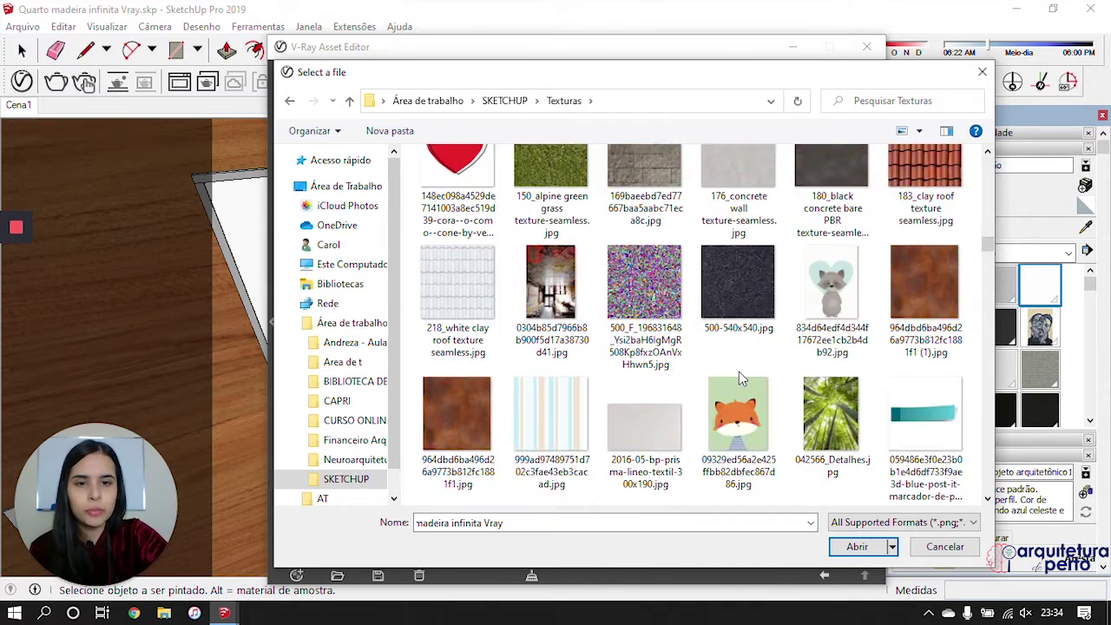
scroll(747, 356, down, 5)
click(758, 339)
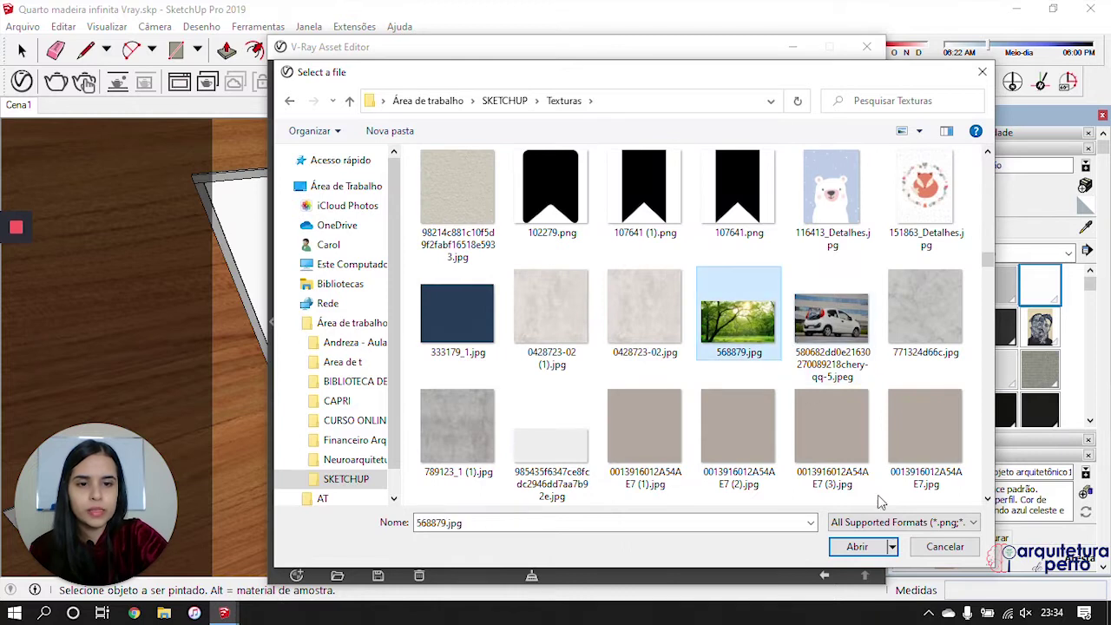
click(858, 547)
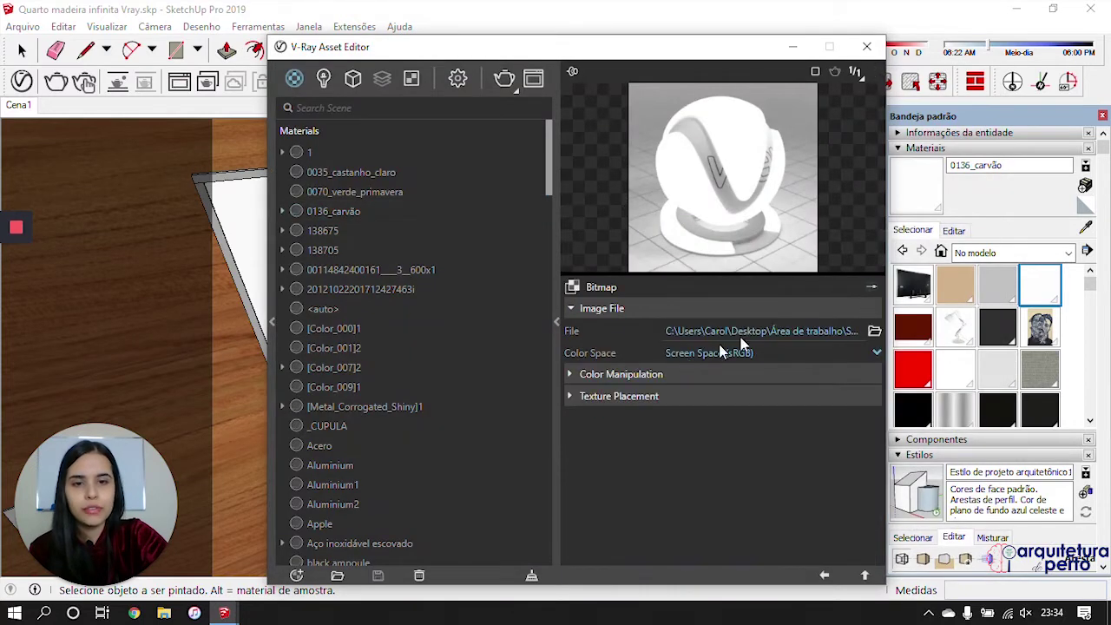
click(824, 577)
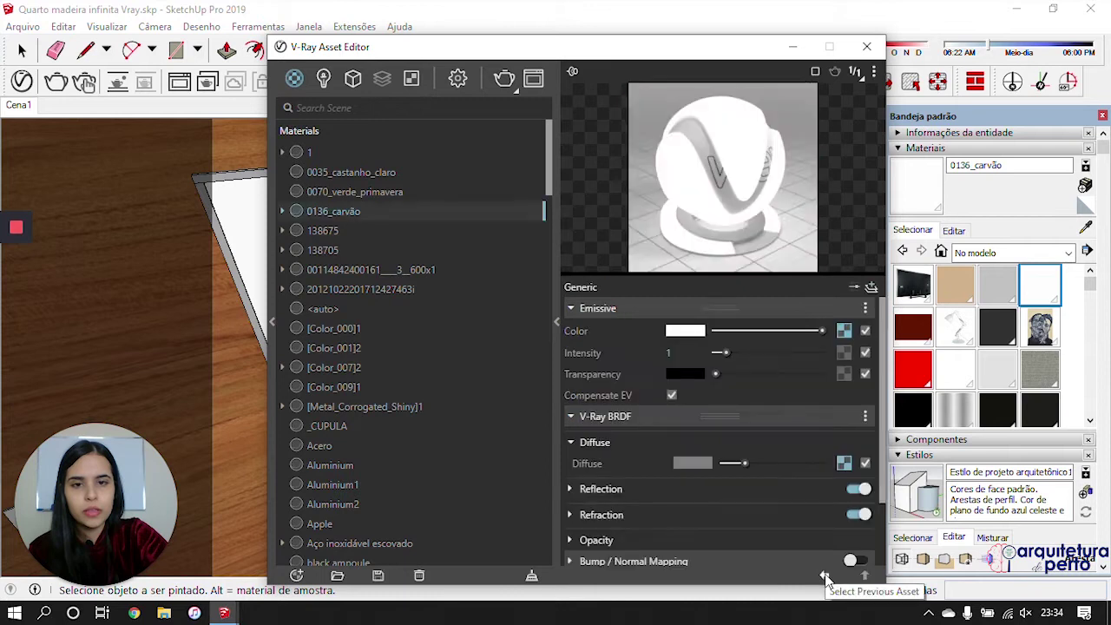
Step: Set the emissive intensity of the TV screen material to 4 and close the V-Ray Asset Editor
text(4)
key(Return)
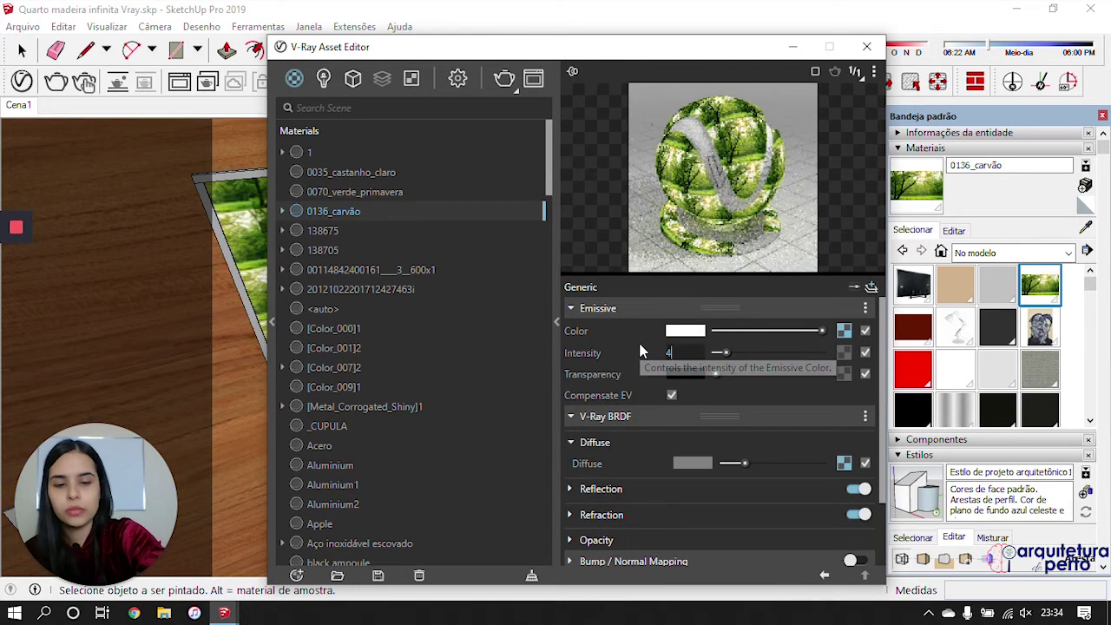
click(867, 46)
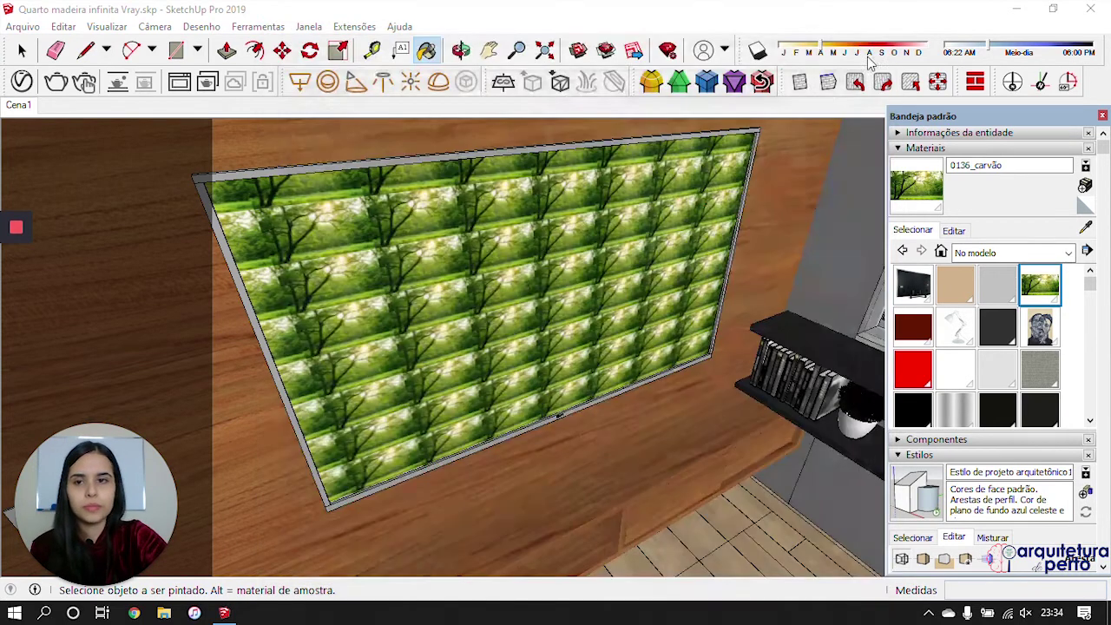
Step: Try texture widths of 100 cm and 300 cm for the TV screen's forest image
click(955, 231)
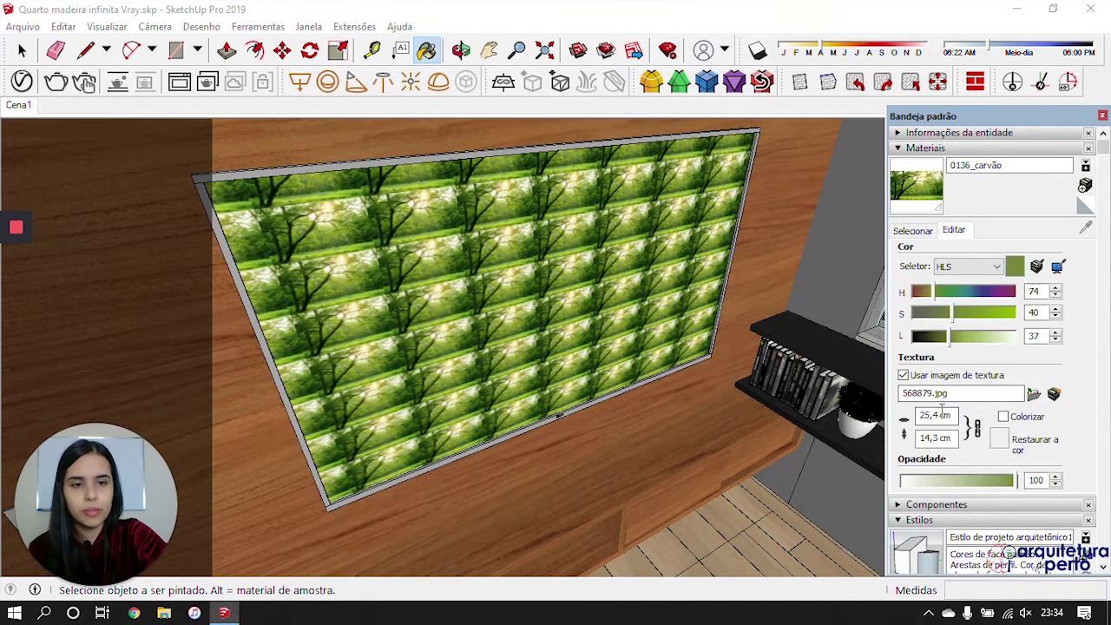
text(0)
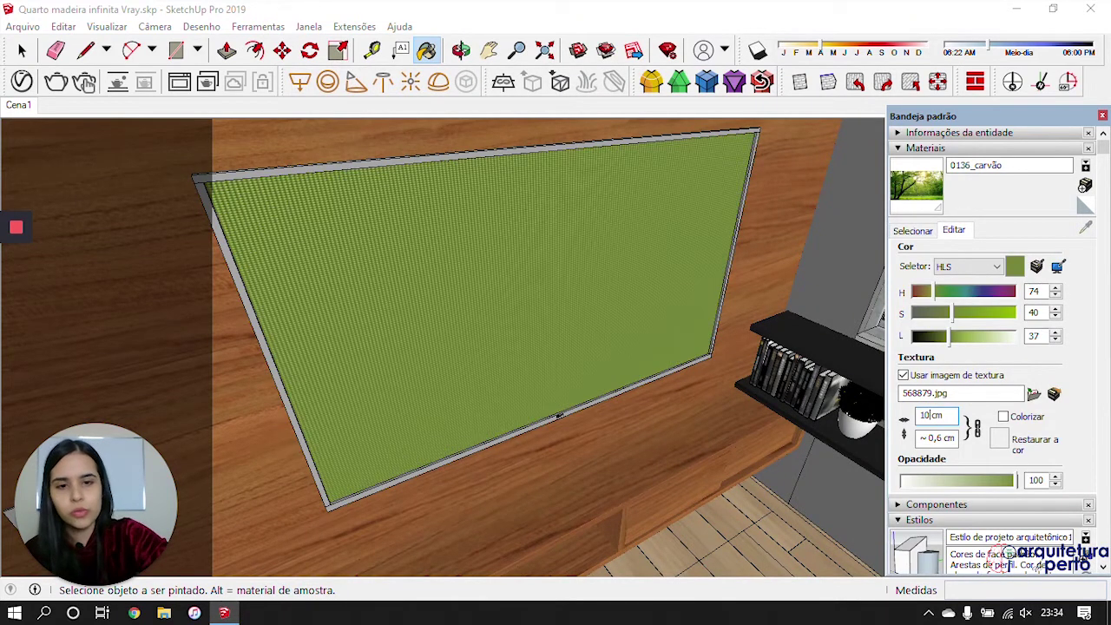
text(0)
key(Return)
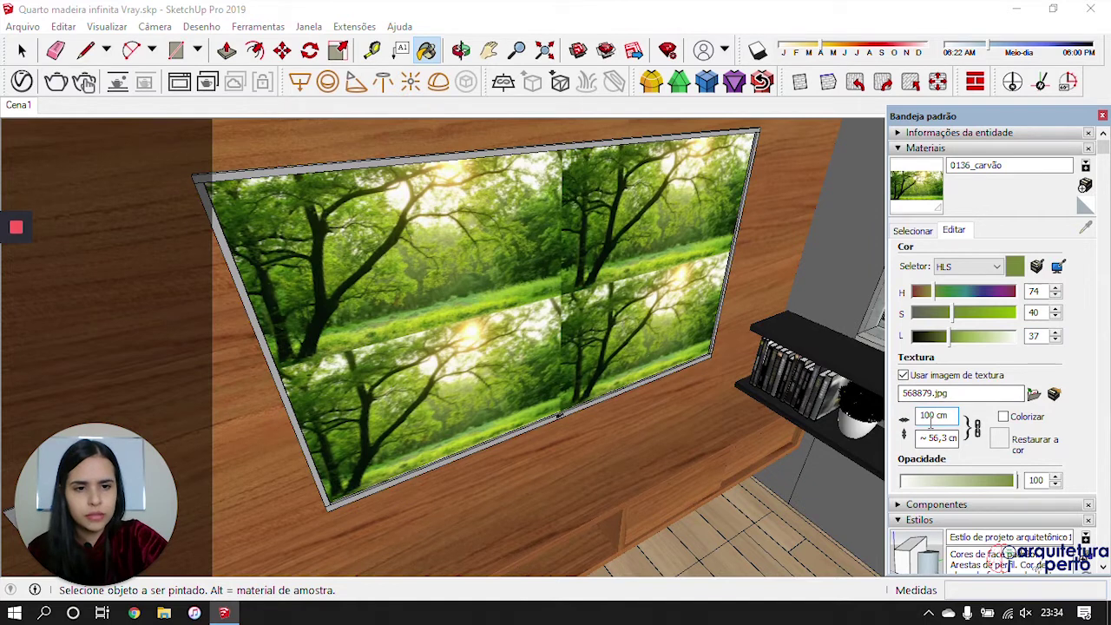
text(3)
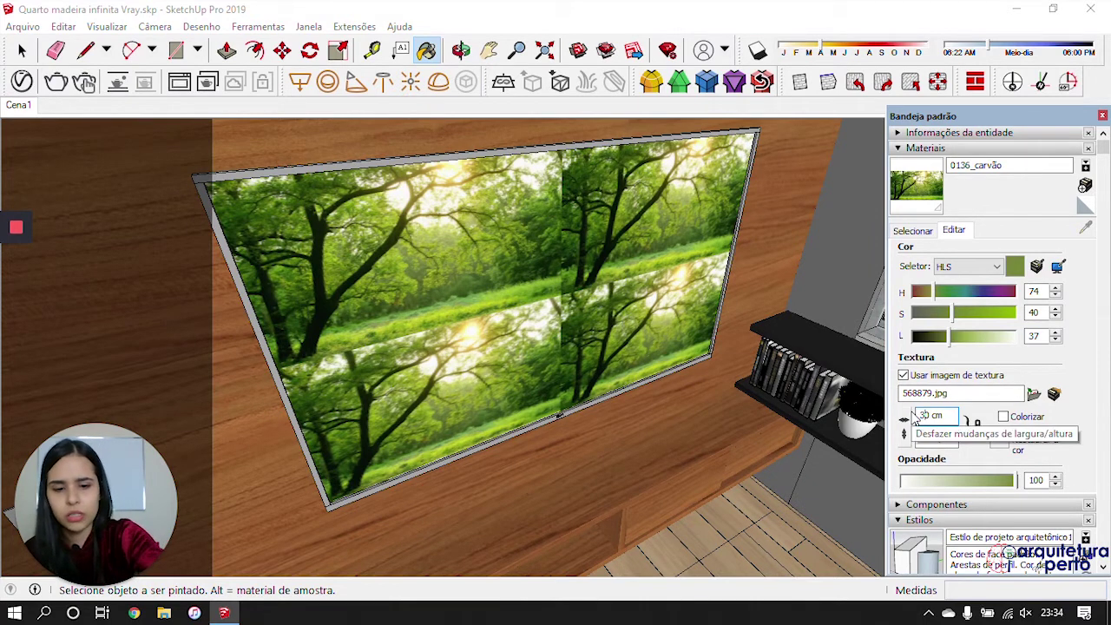
text(0)
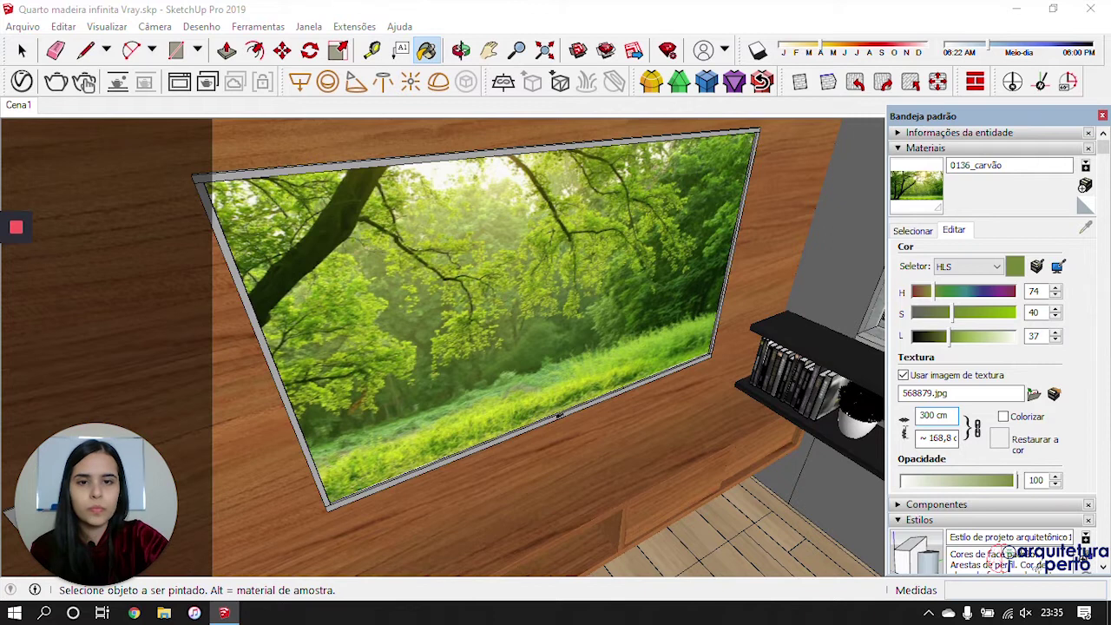
Step: Open the TV group for editing and set the forest texture's width to 200 cm
click(22, 52)
double_click(408, 252)
click(408, 252)
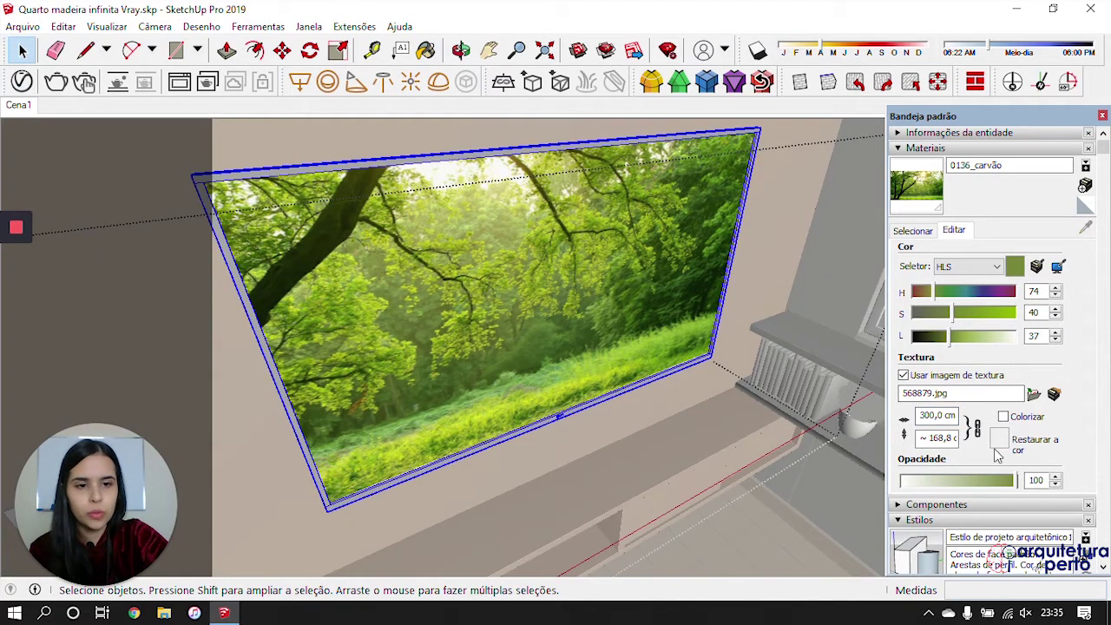
text(2)
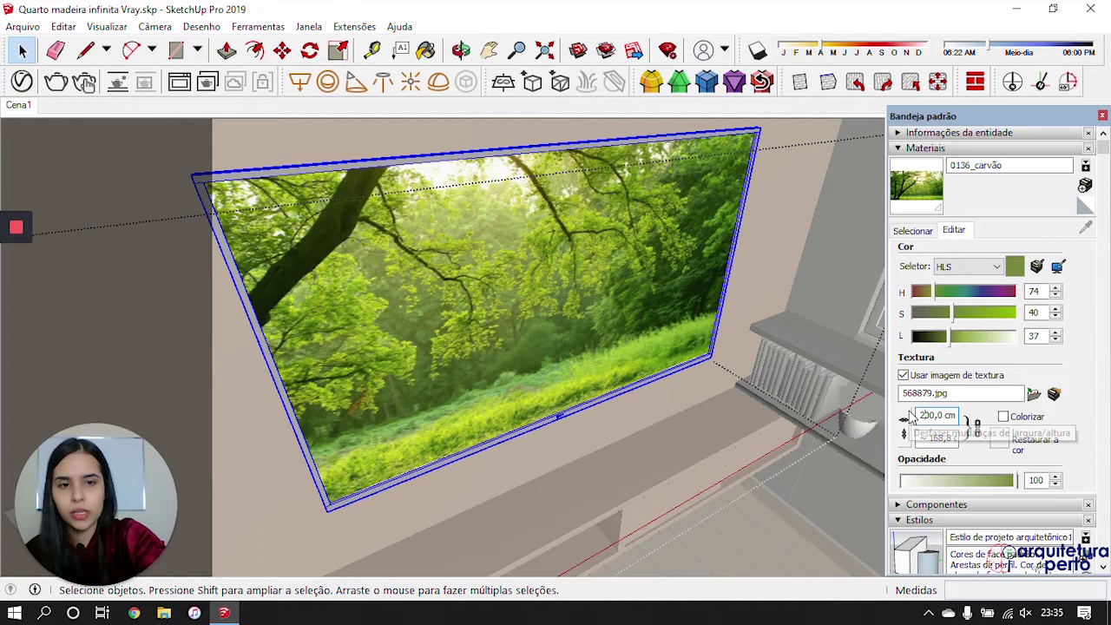
key(Return)
key(Escape)
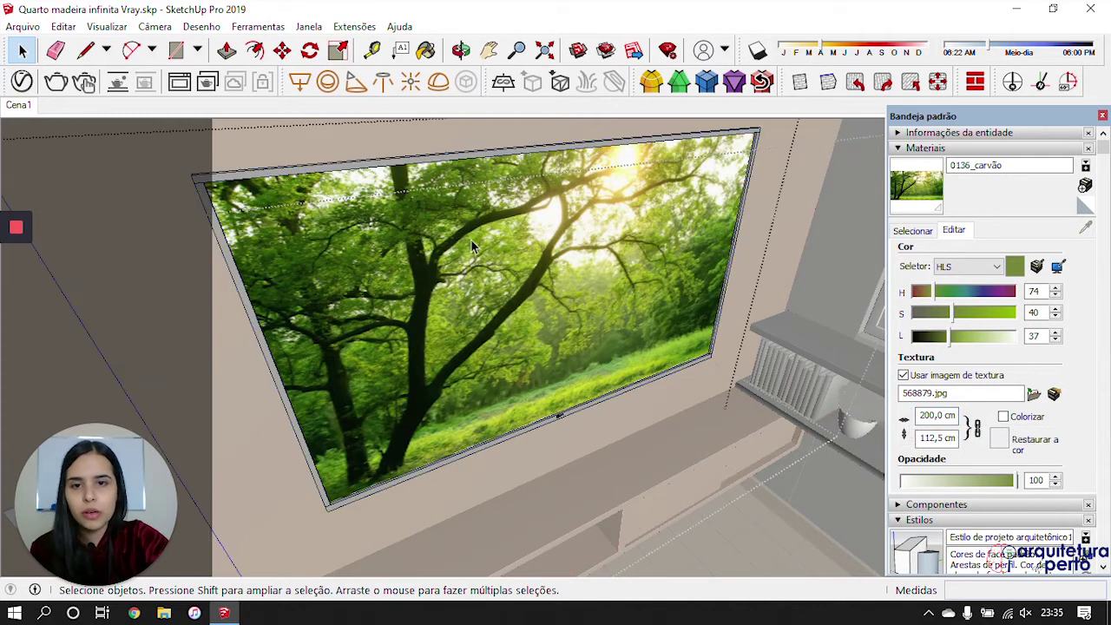
Step: Reposition the forest texture on the TV screen face and leave the group
right_click(498, 233)
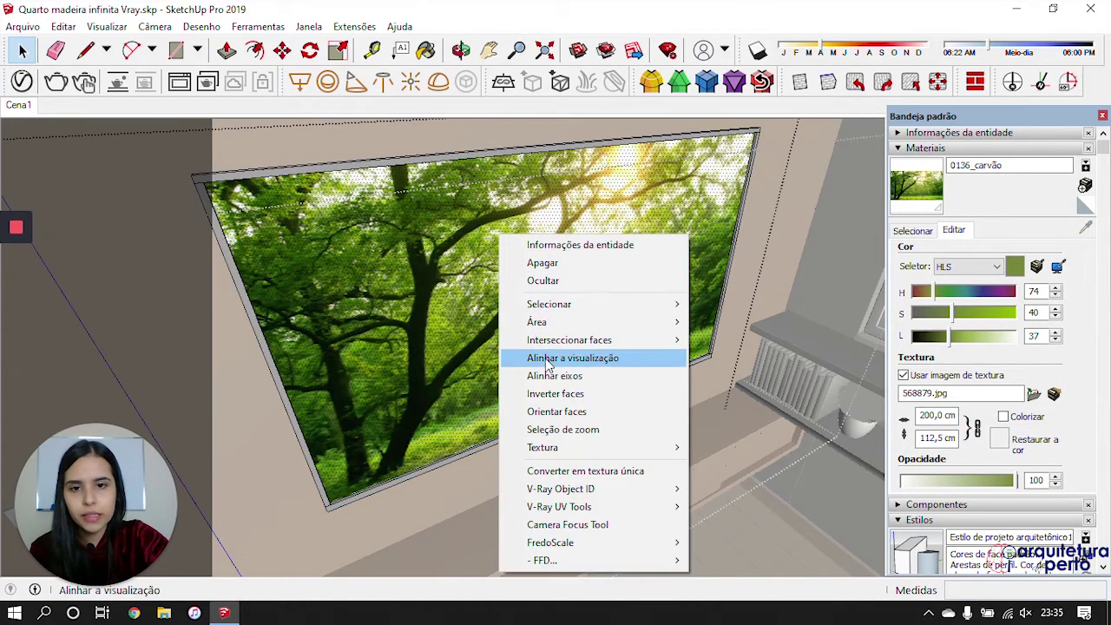
mouse_move(558, 448)
click(780, 450)
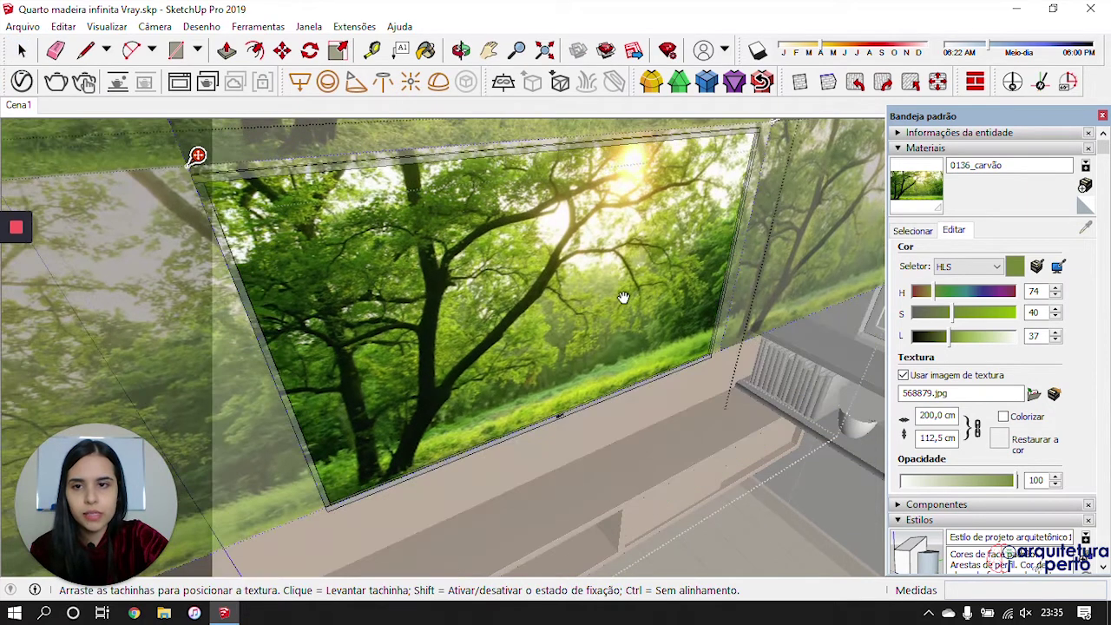
key(Return)
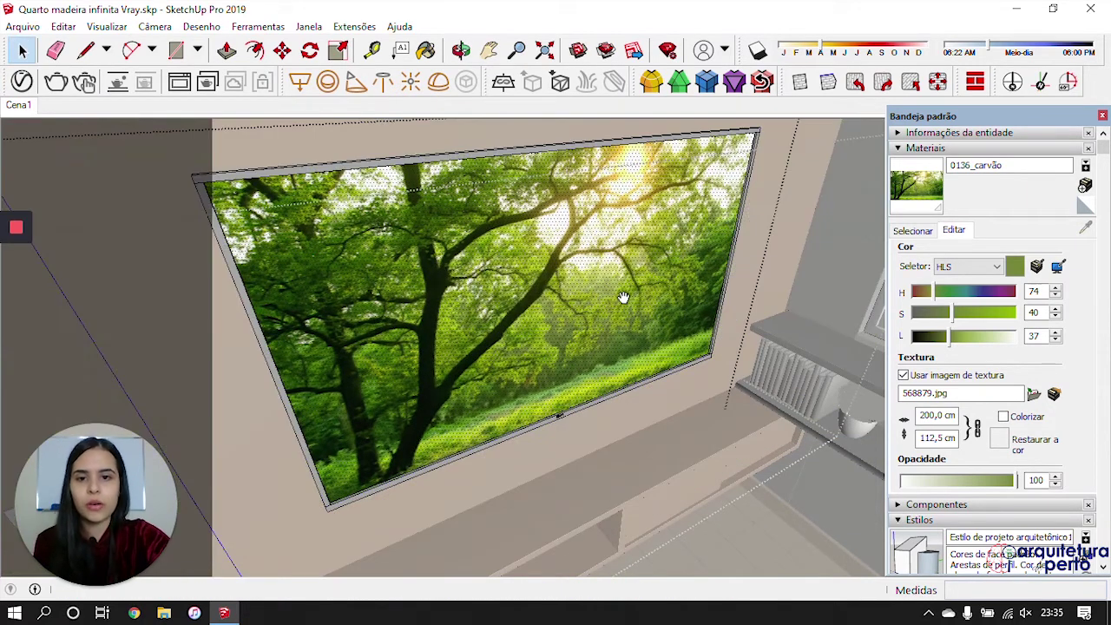
click(727, 477)
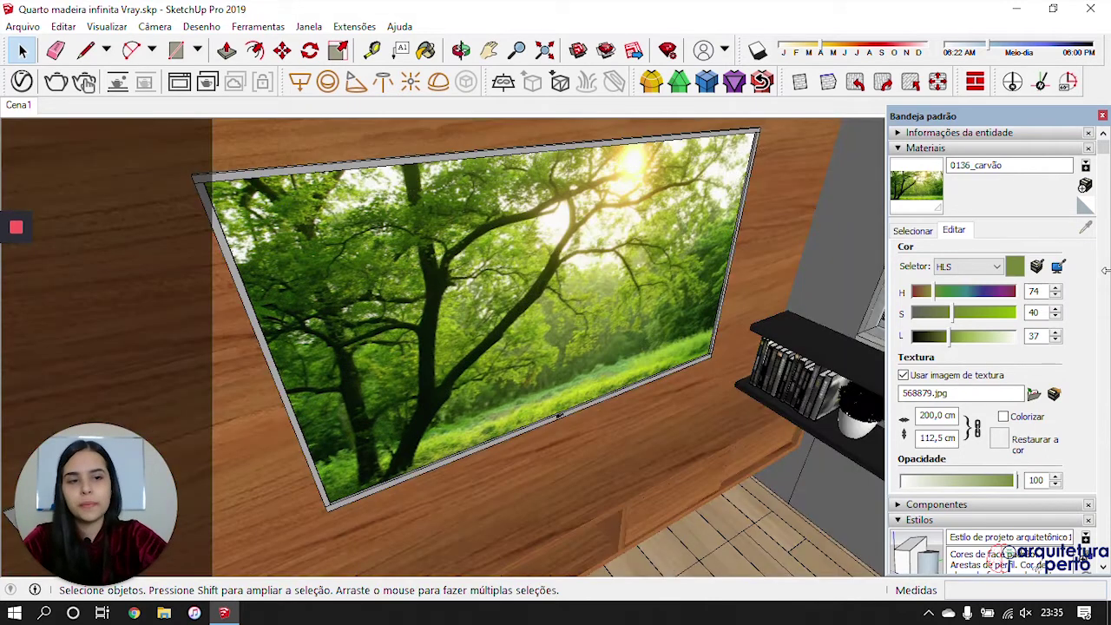
Step: Add a Metallic layer to the TV frame's material with metalness 1 and roughness 0.25
click(913, 230)
key(b)
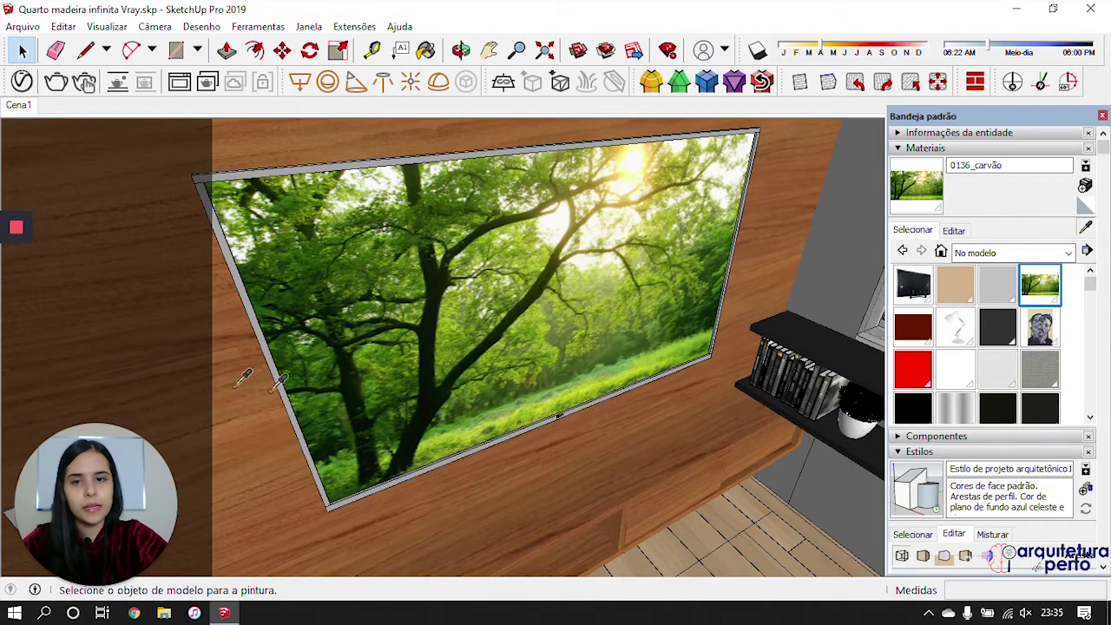
scroll(249, 295, up, 2)
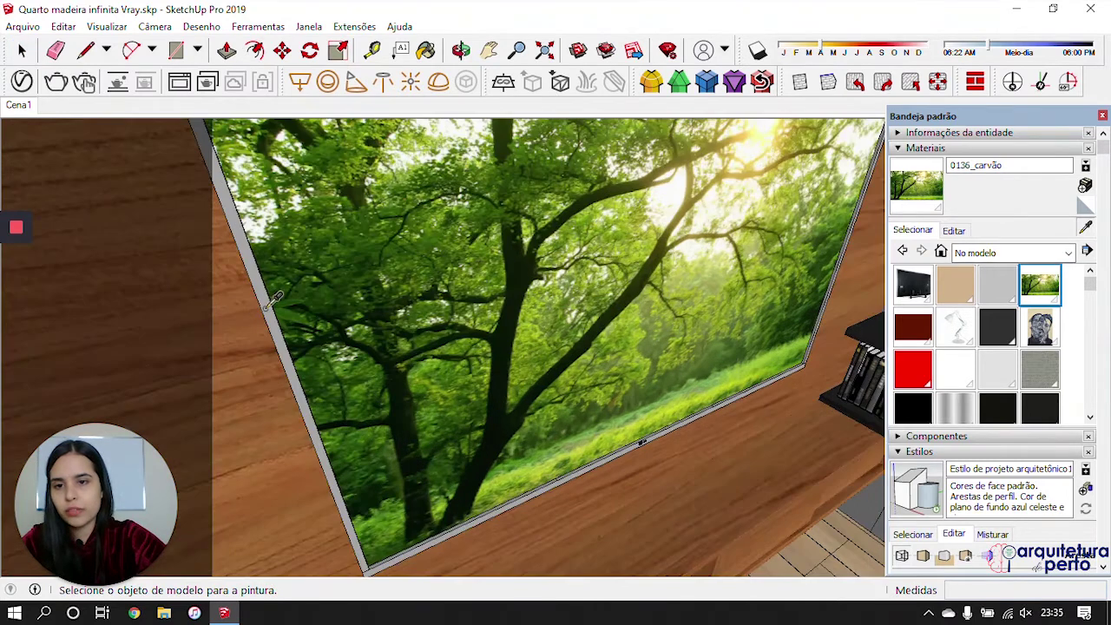
click(266, 308)
click(21, 82)
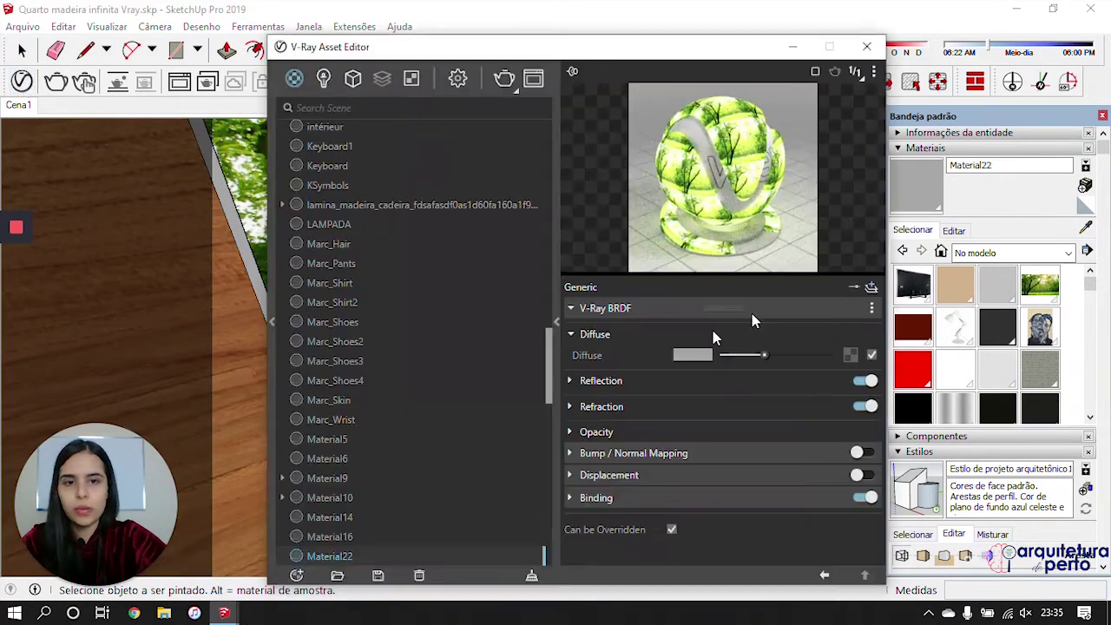
click(871, 288)
click(849, 381)
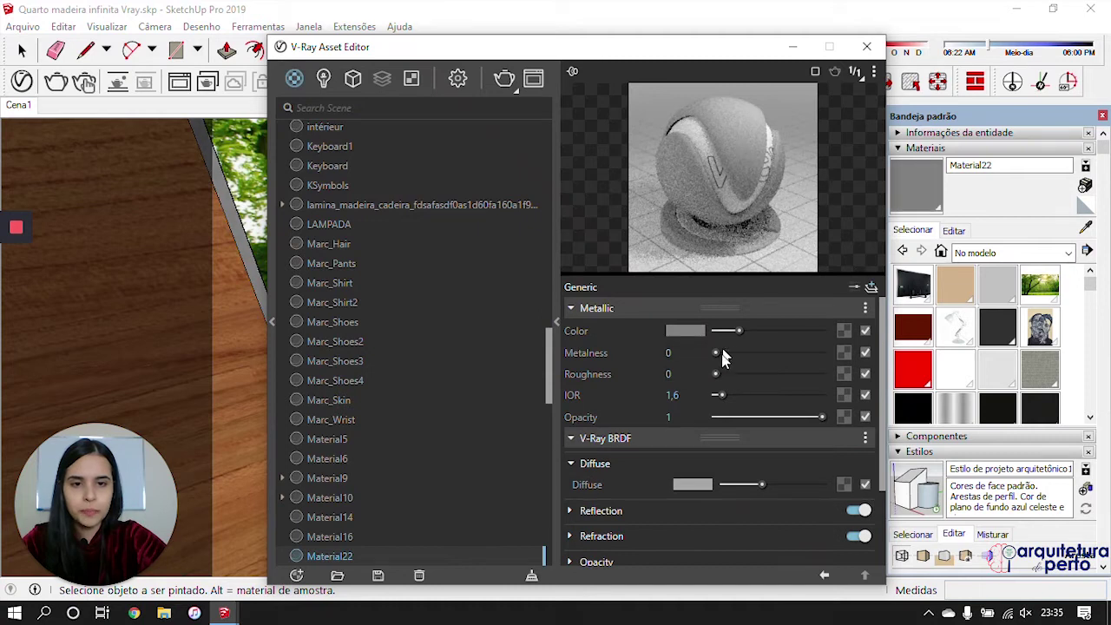
drag(716, 353, 801, 354)
drag(715, 375, 744, 375)
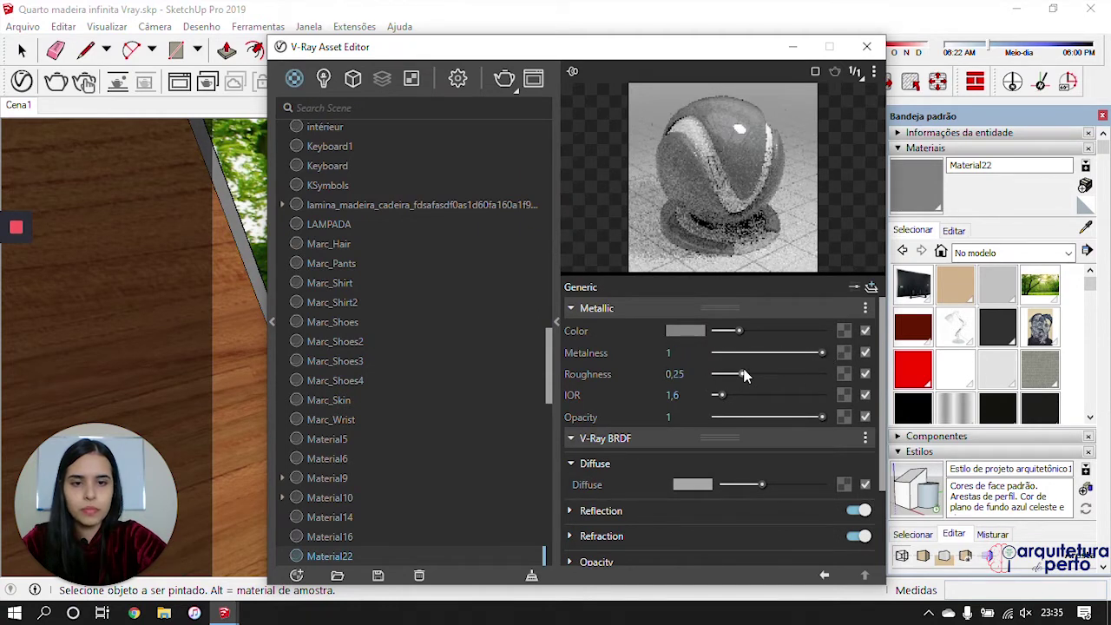
click(867, 47)
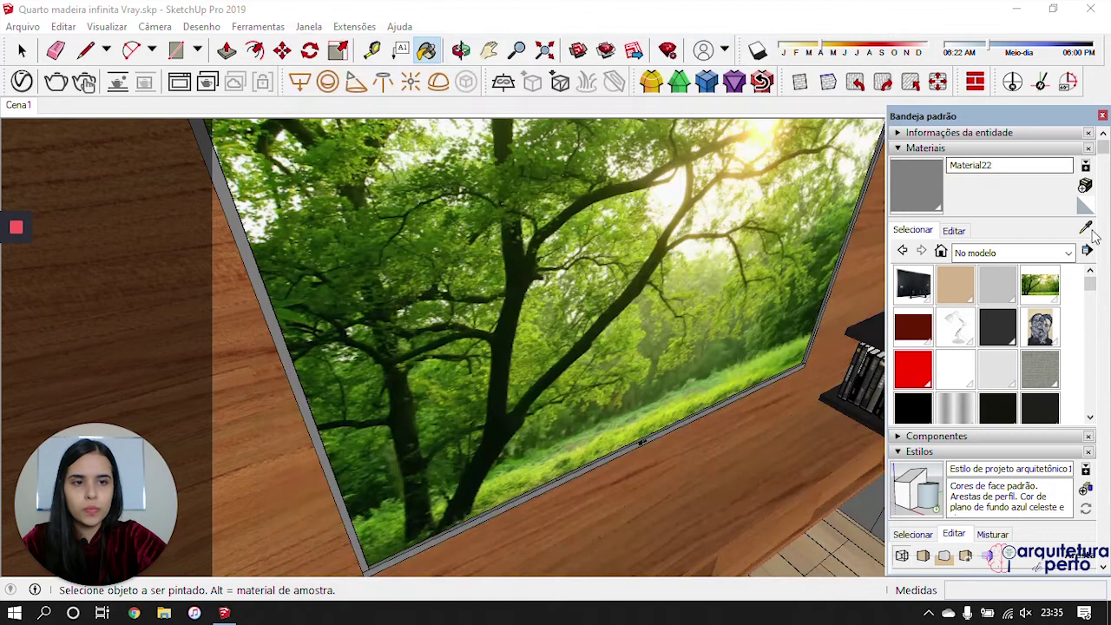
Step: Sample the Dior book's material on the low shelf and raise its V-Ray reflection color to a mid grey
middle_drag(753, 439, 556, 373)
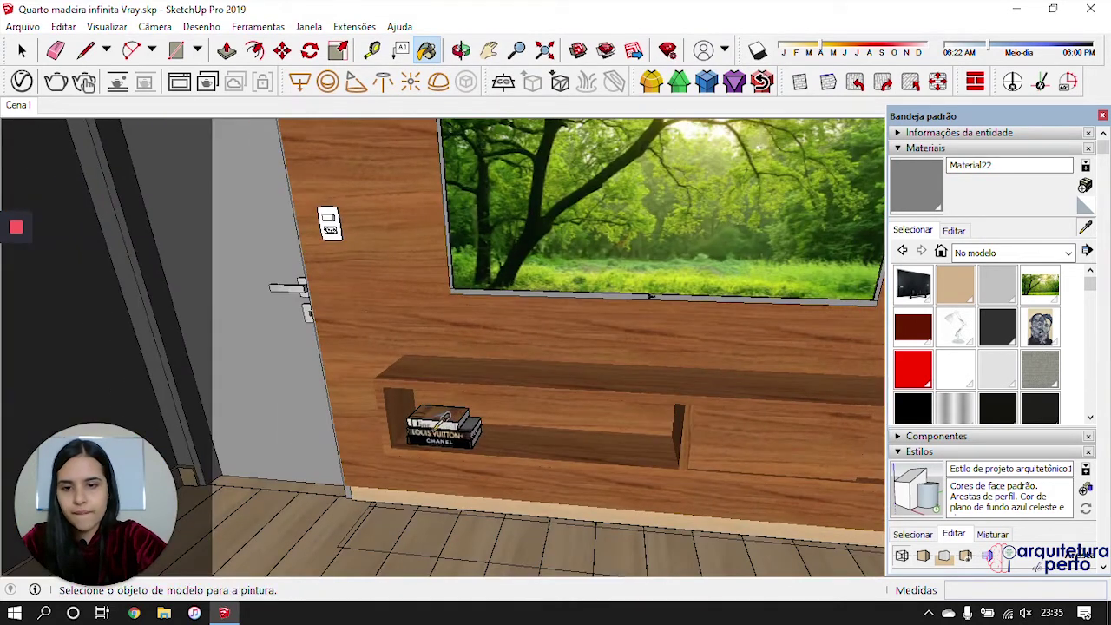
scroll(445, 421, up, 4)
alt+click(449, 397)
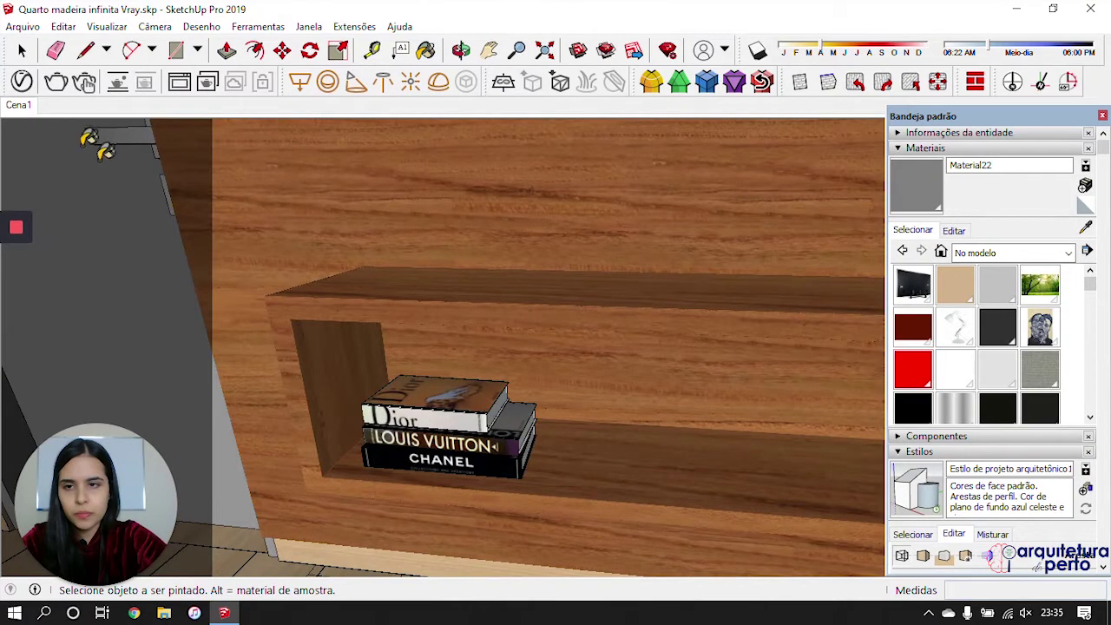
click(22, 80)
click(657, 379)
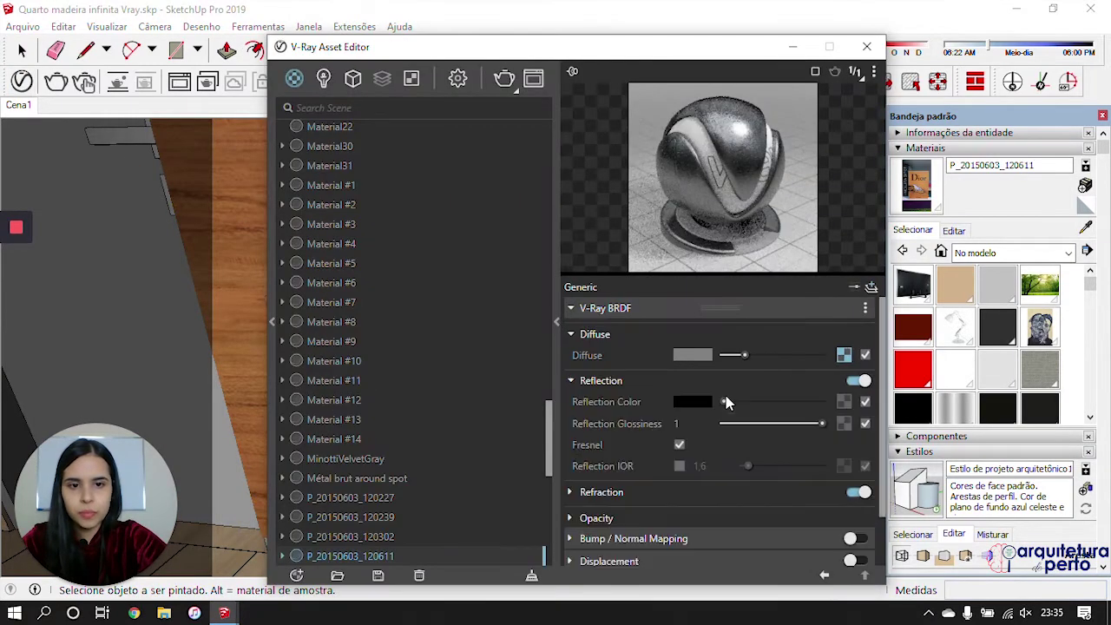
drag(726, 402, 763, 403)
click(866, 46)
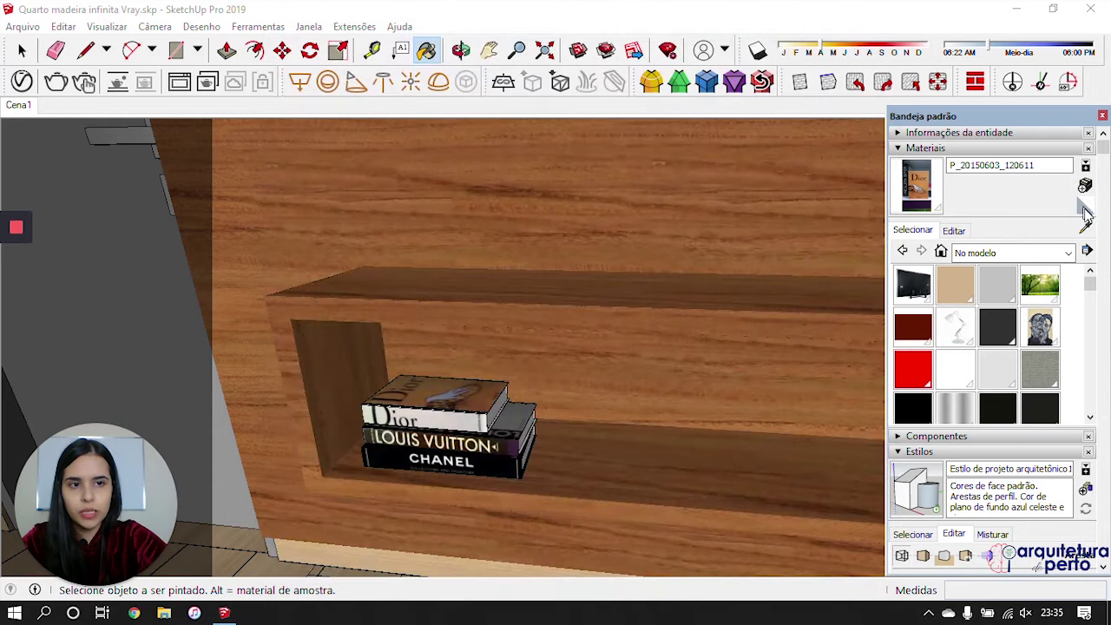
Step: Sample the Louis Vuitton book's material and raise its reflection color to grey
alt+click(517, 434)
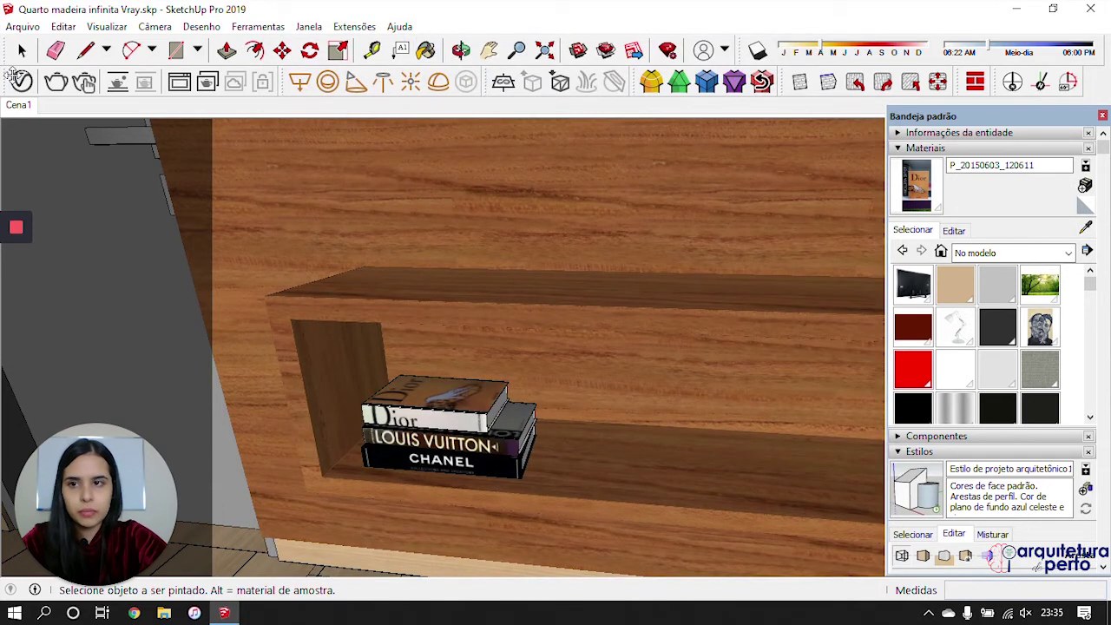
click(22, 82)
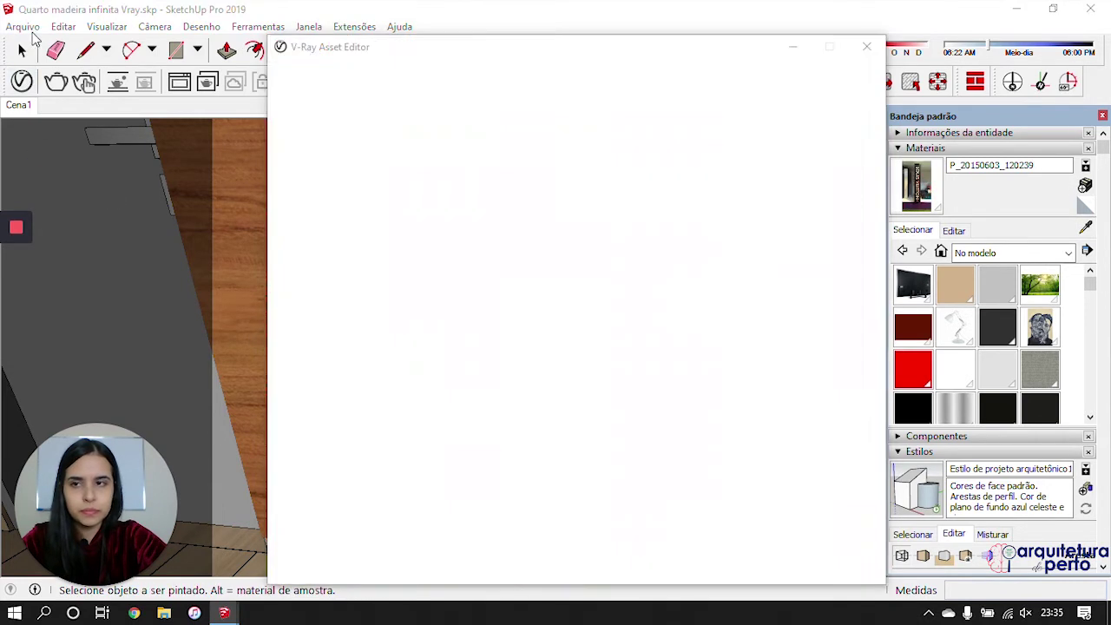
click(665, 383)
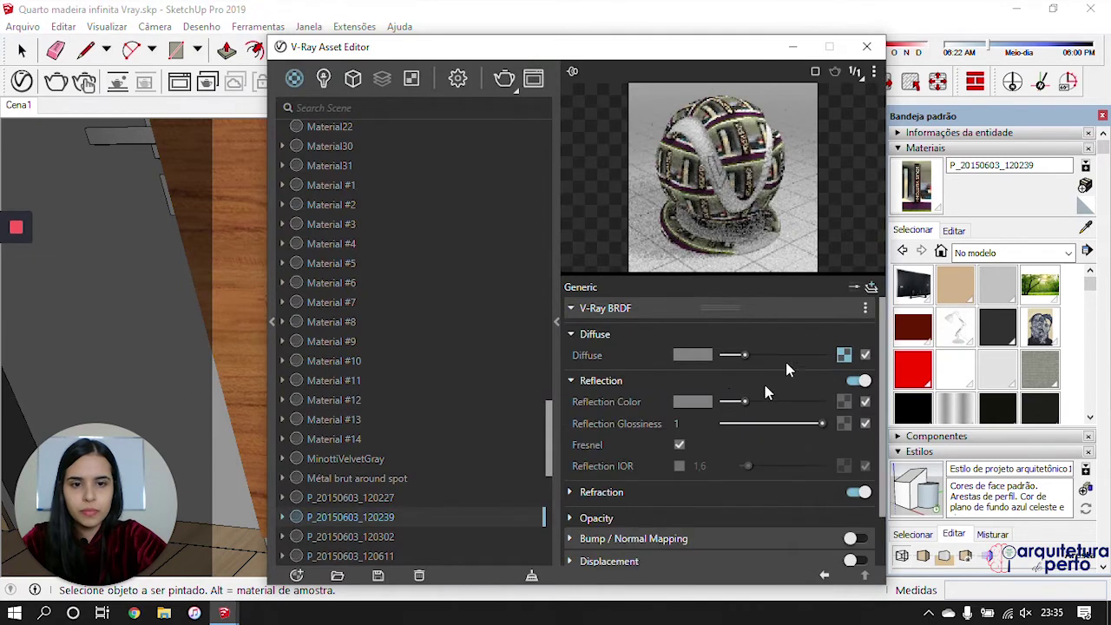
click(867, 46)
Step: Give the Chanel book's material a grey reflection color in the V-Ray Asset Editor
alt+click(484, 450)
click(21, 81)
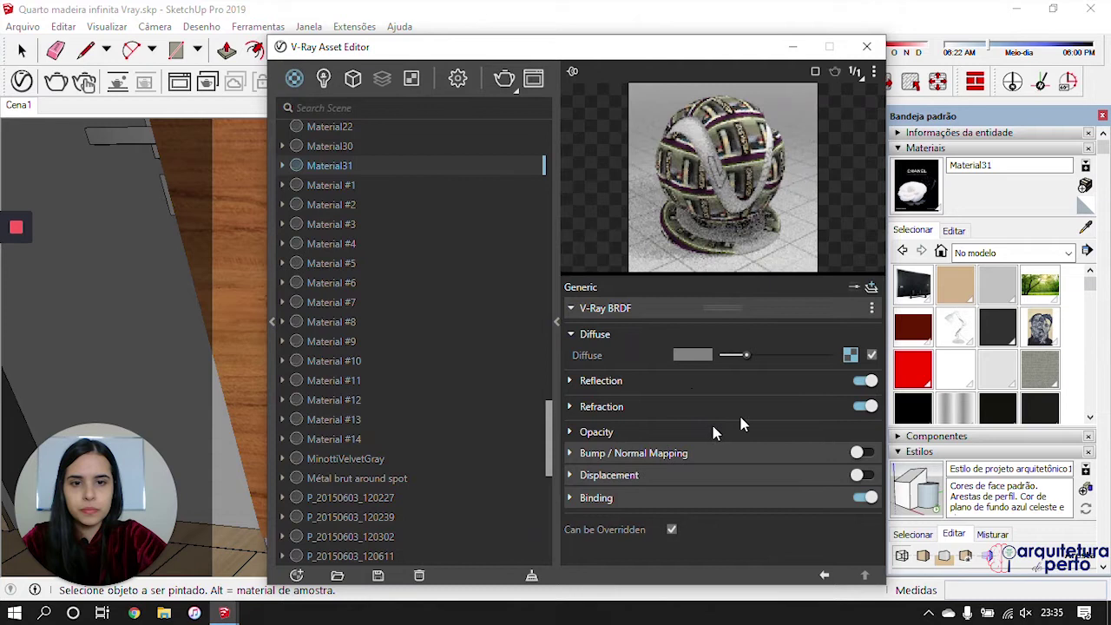
click(682, 381)
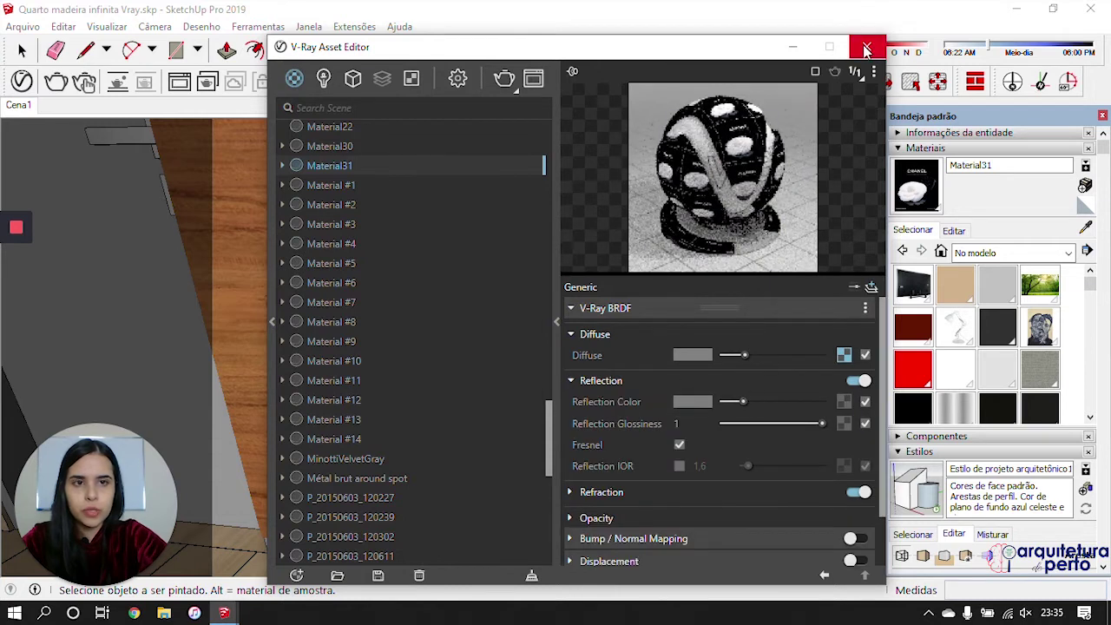
click(867, 46)
Step: Add a Metallic layer to the door handle's material with a light grey color, metalness 1 and roughness 0.1
middle_drag(632, 331, 851, 324)
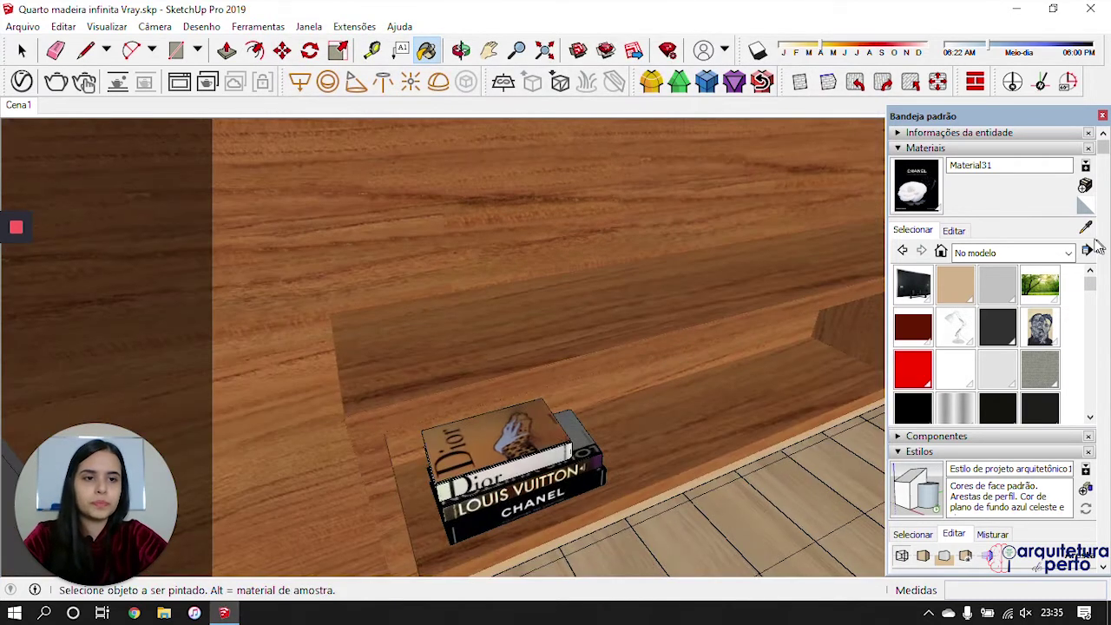
mouse_move(642, 293)
middle_down()
mouse_move(417, 426)
mouse_move(307, 407)
middle_up()
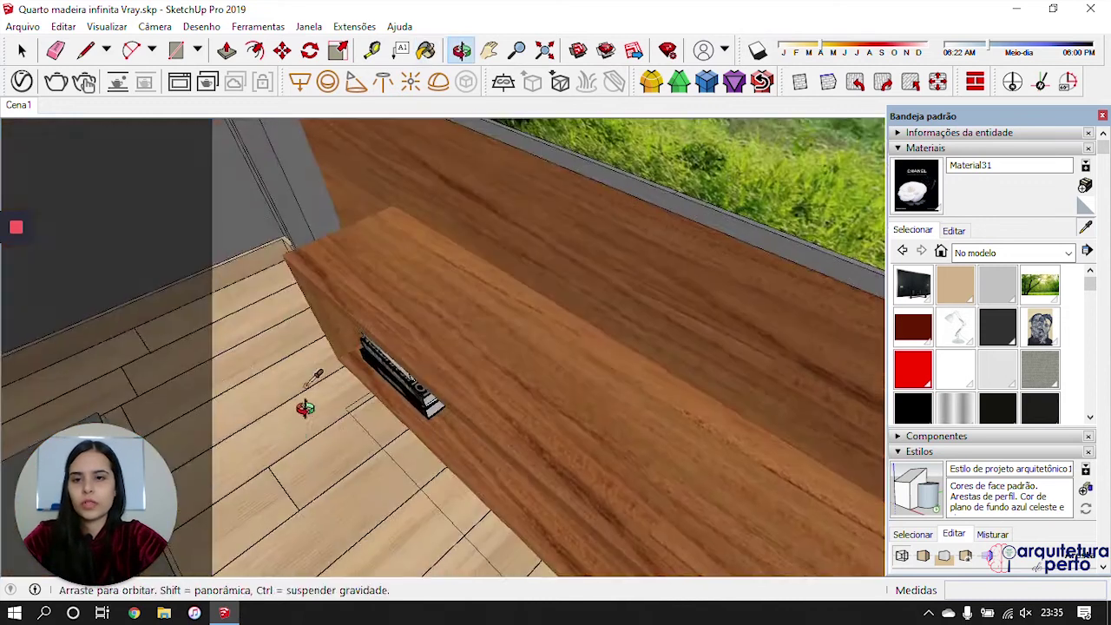
shift+middle_drag(432, 417, 577, 573)
mouse_move(384, 297)
middle_down()
mouse_move(489, 350)
mouse_move(530, 352)
middle_up()
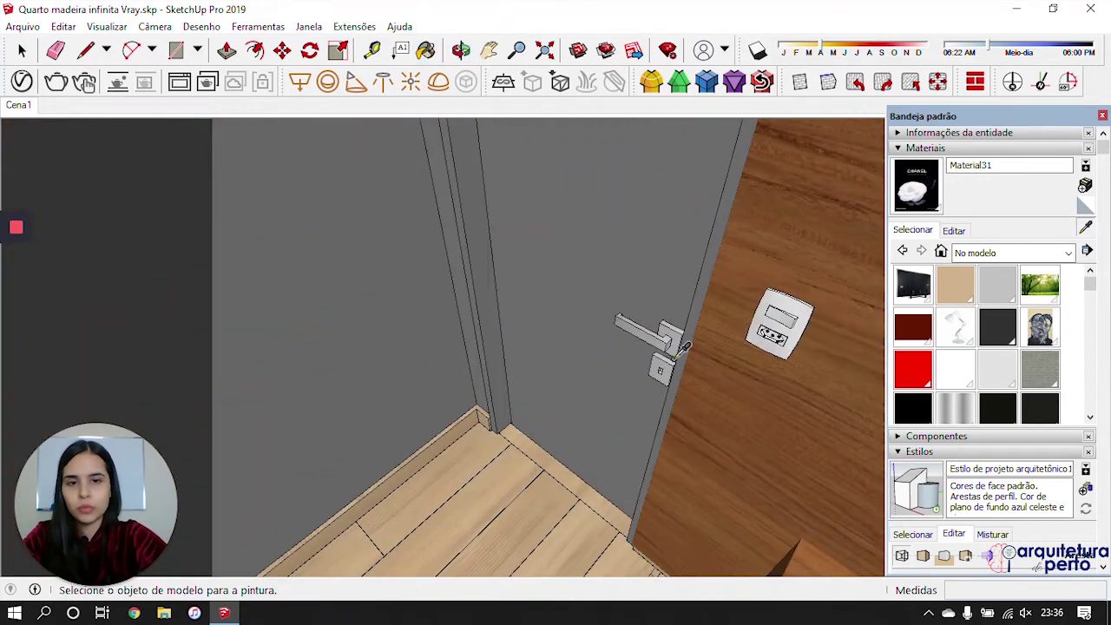
scroll(658, 320, up, 2)
click(663, 340)
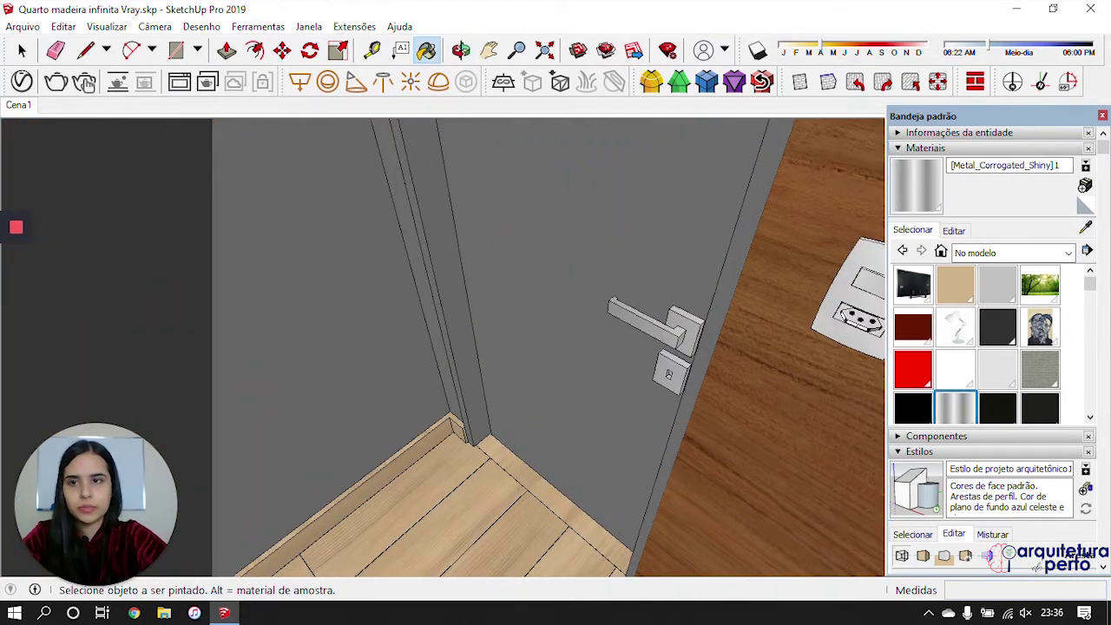
click(22, 81)
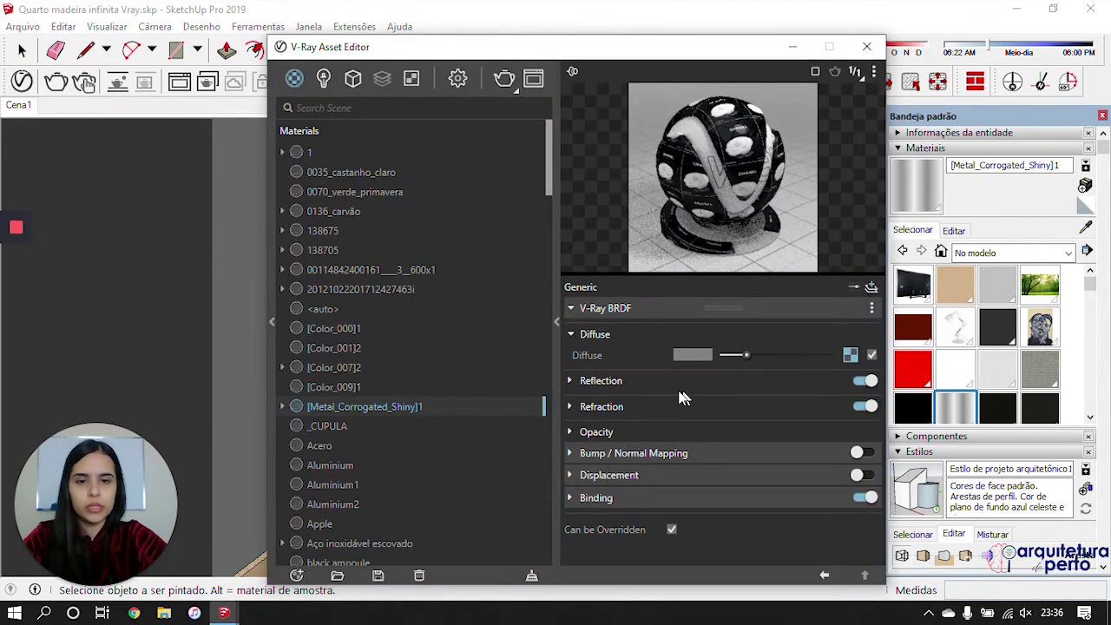
click(665, 381)
click(872, 291)
click(826, 396)
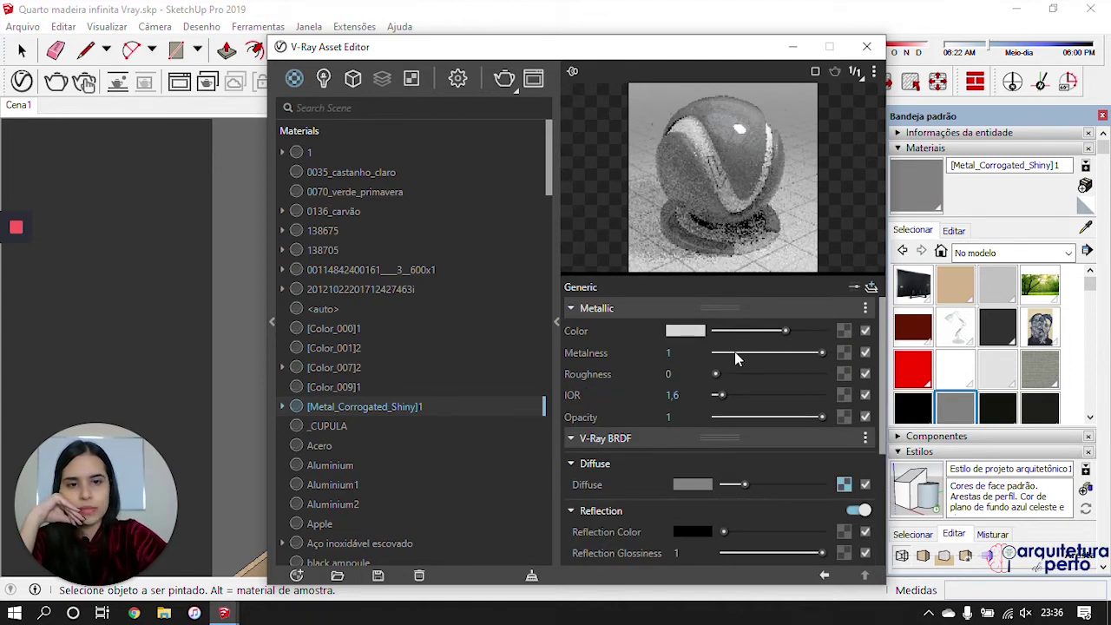
drag(721, 382, 727, 380)
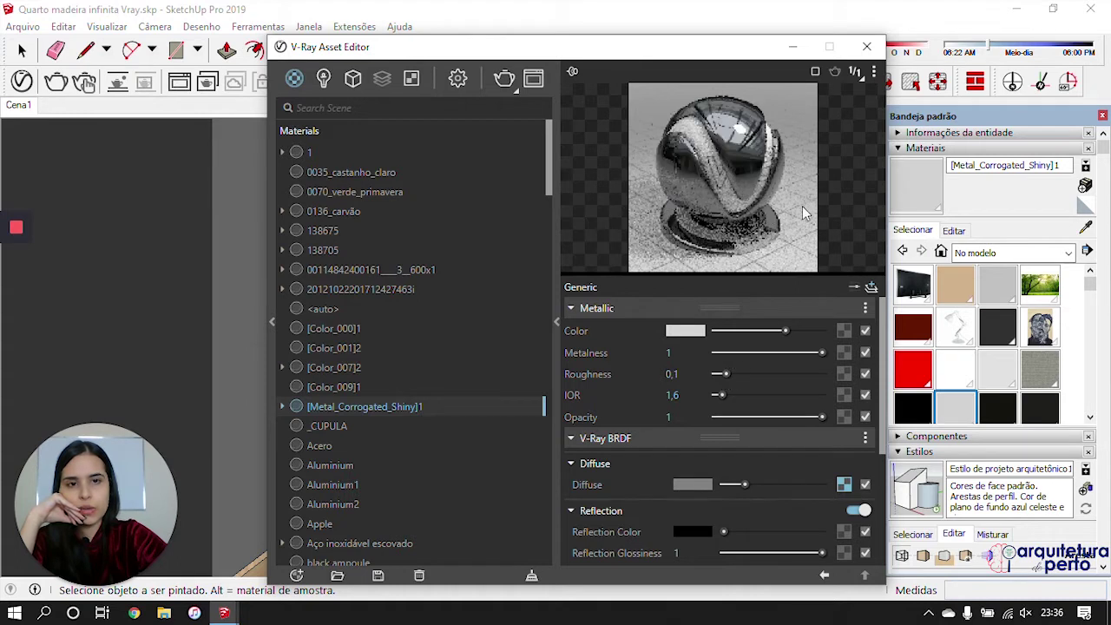
click(867, 46)
Step: Sample the wall outlet plate's material and look around the room for surfaces still needing V-Ray settings
click(1085, 228)
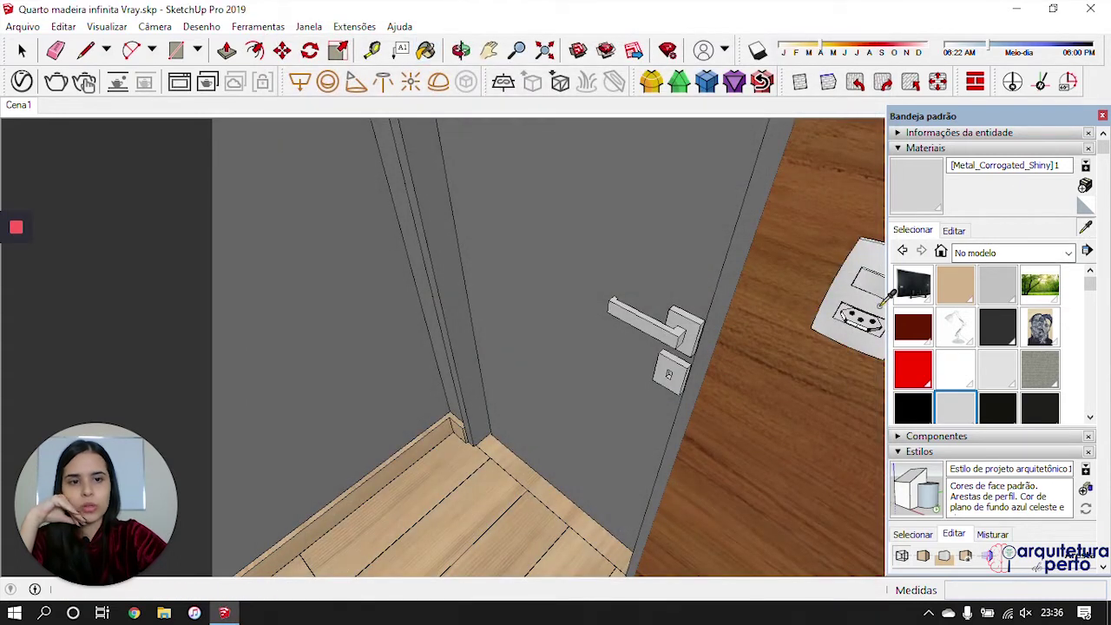
click(849, 291)
middle_drag(667, 225, 657, 323)
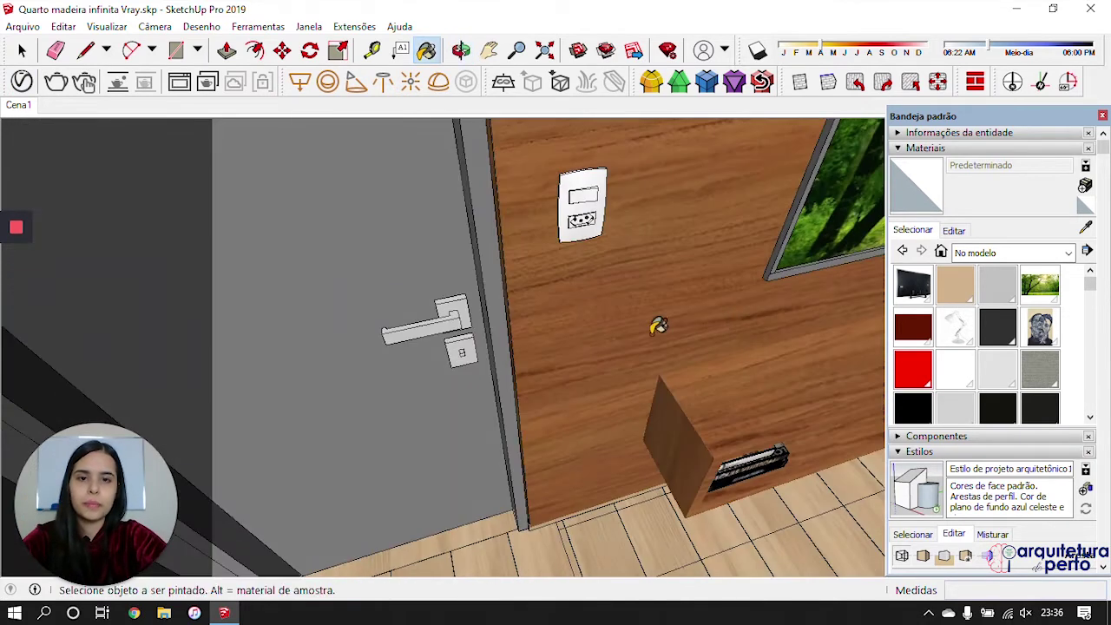
middle_drag(658, 203, 319, 276)
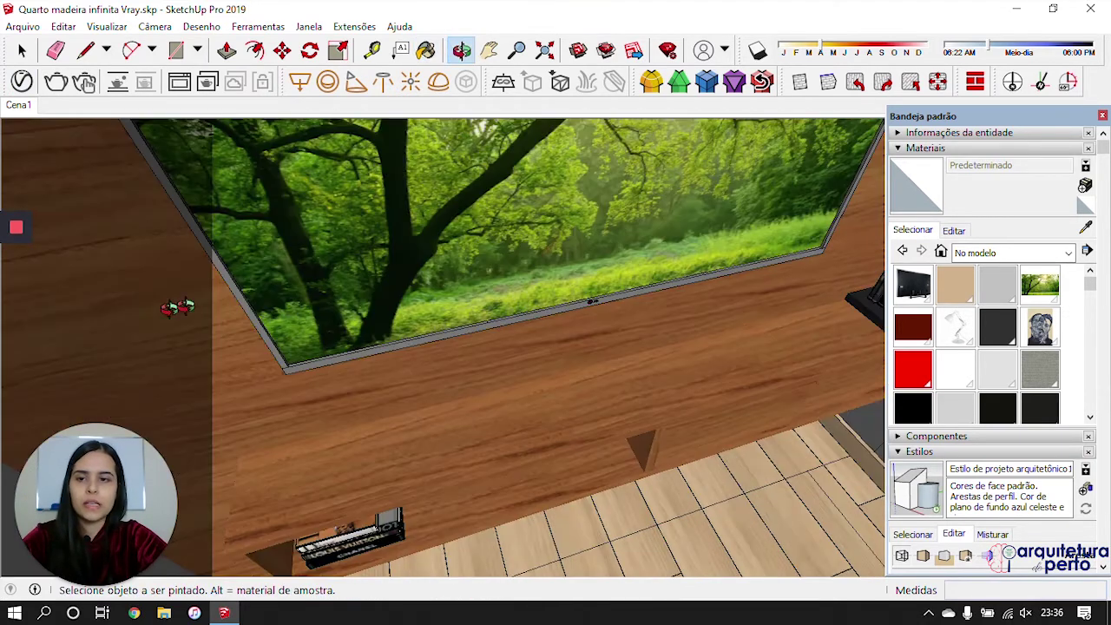
middle_drag(179, 310, 690, 263)
shift+middle_drag(426, 307, 181, 305)
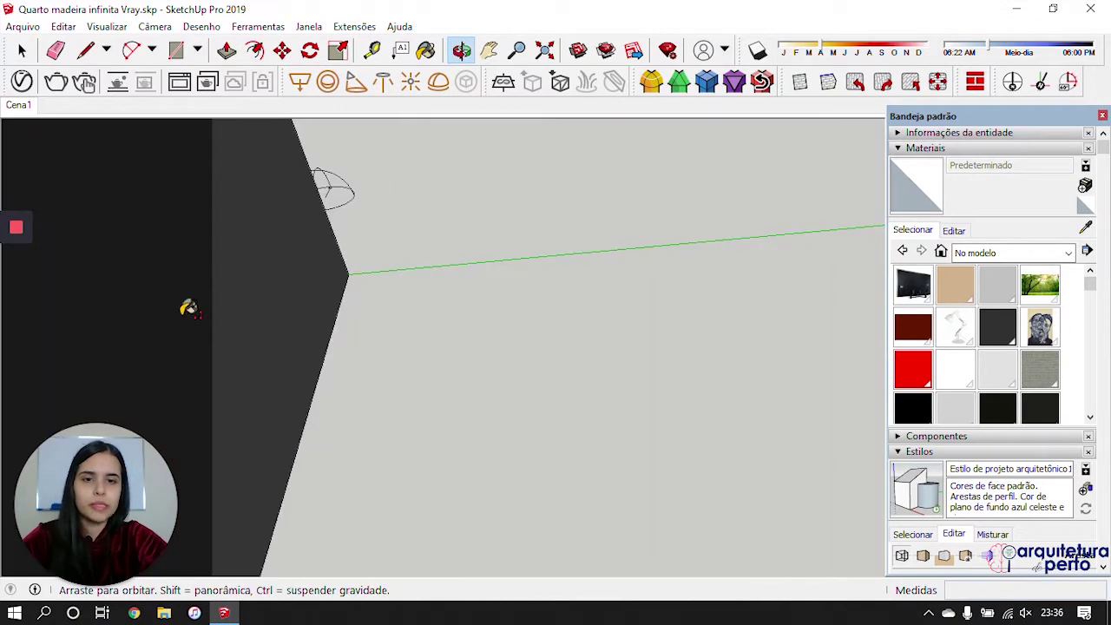
shift+middle_drag(627, 281, 358, 293)
mouse_move(605, 246)
middle_down()
mouse_move(494, 290)
mouse_move(570, 295)
mouse_move(464, 318)
mouse_move(545, 377)
mouse_move(652, 377)
mouse_move(441, 240)
middle_up()
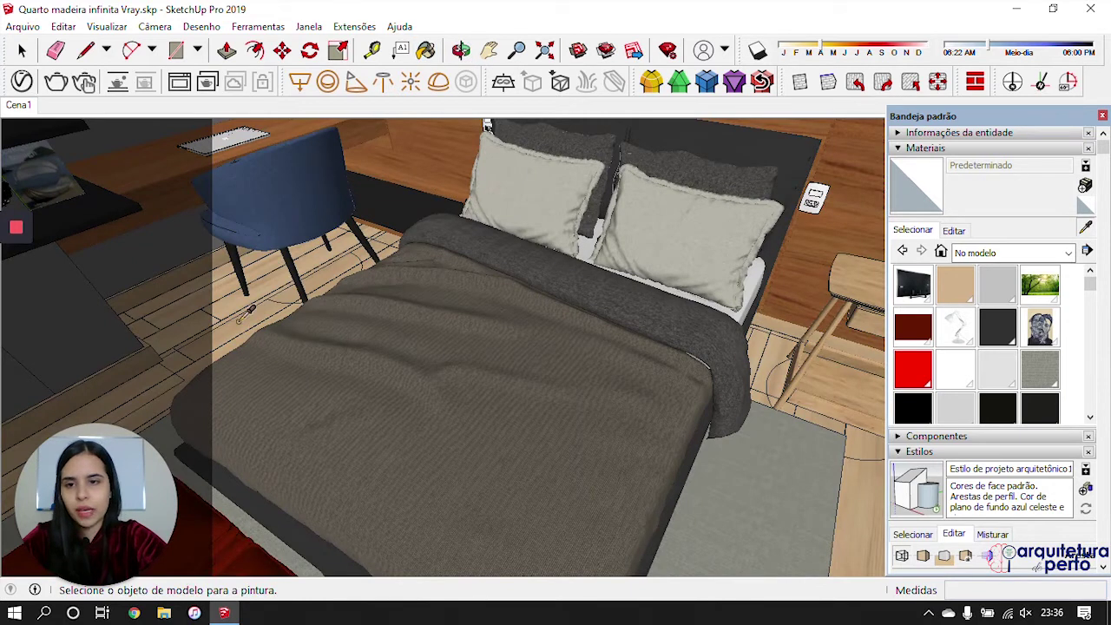
Step: Sample the wood floor's material and set its reflection color to white with a reflection glossiness of 0.8
alt+click(245, 322)
click(425, 50)
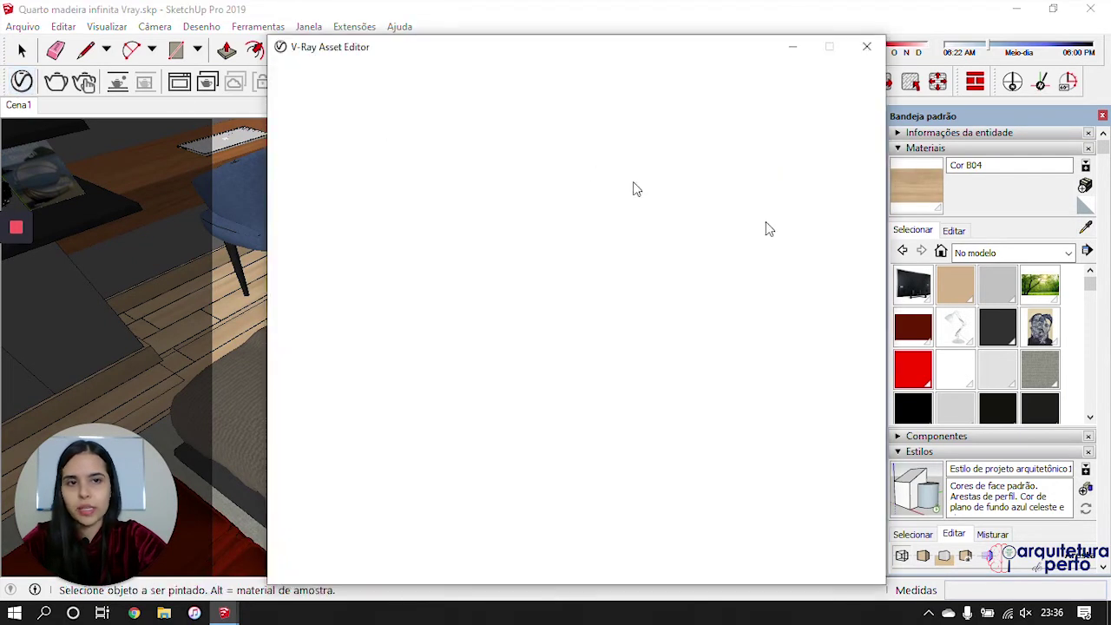
click(712, 380)
drag(724, 402, 793, 429)
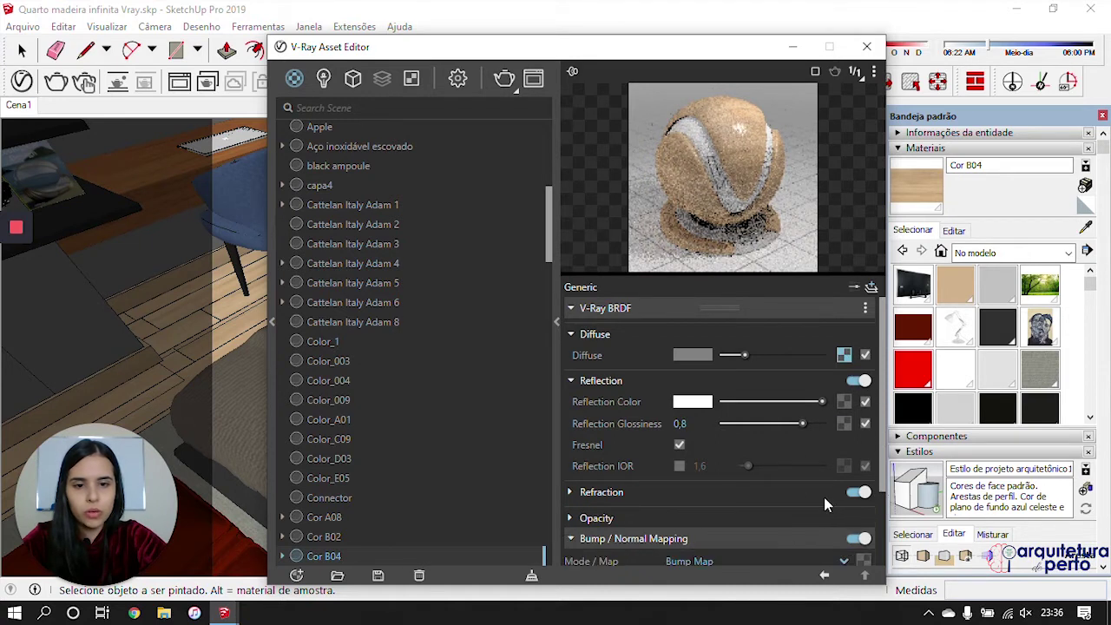
Step: Wrap the floor material's bump texture in a Color Correction and desaturate it to greyscale
scroll(859, 499, down, 1)
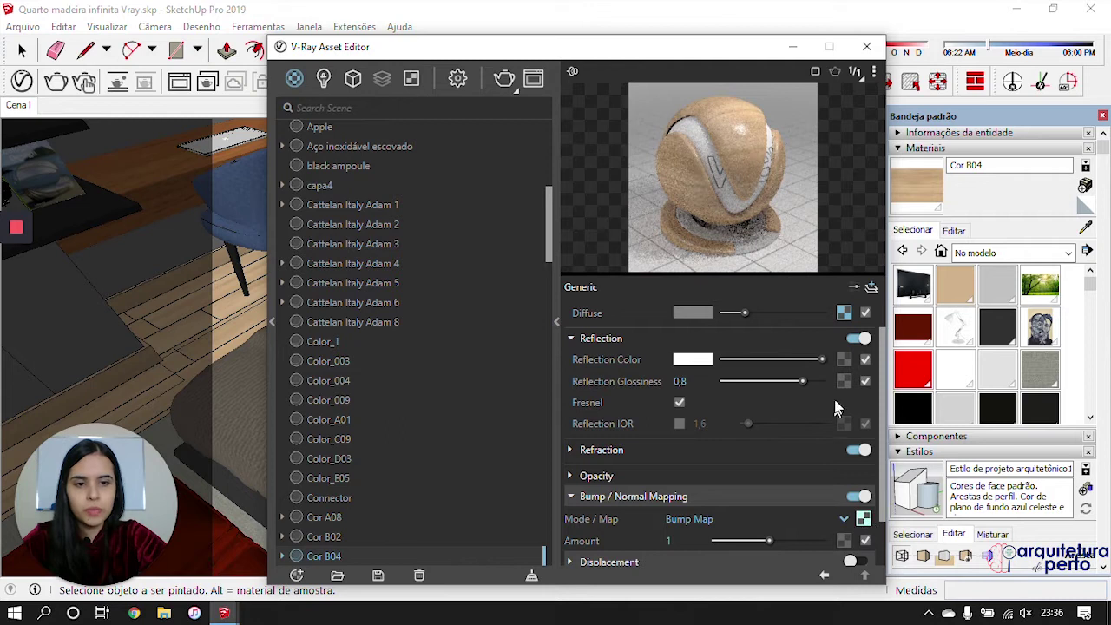
right_click(866, 521)
mouse_move(831, 488)
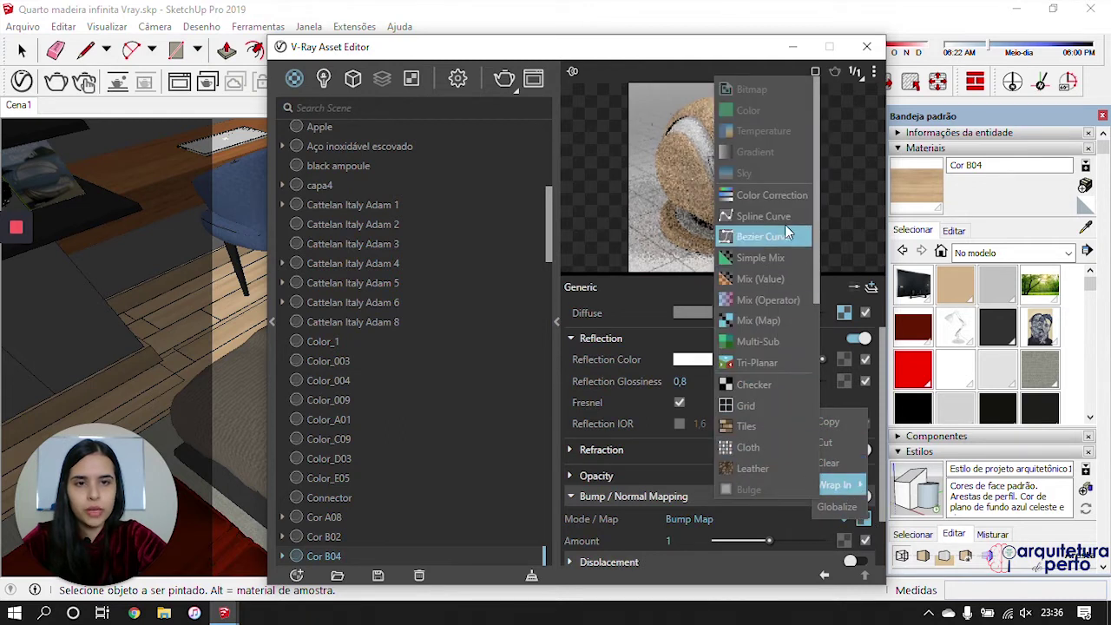
click(777, 195)
click(708, 404)
click(824, 577)
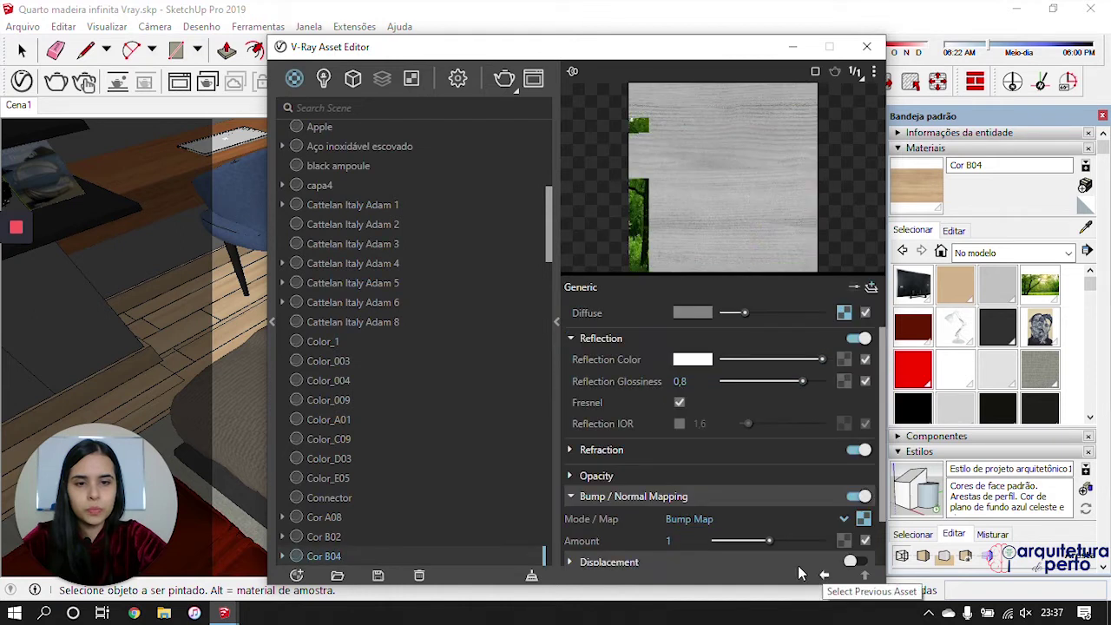
Step: Set the floor material's bump amount to 0.08 and close the V-Ray Asset Editor
key(BackSpace)
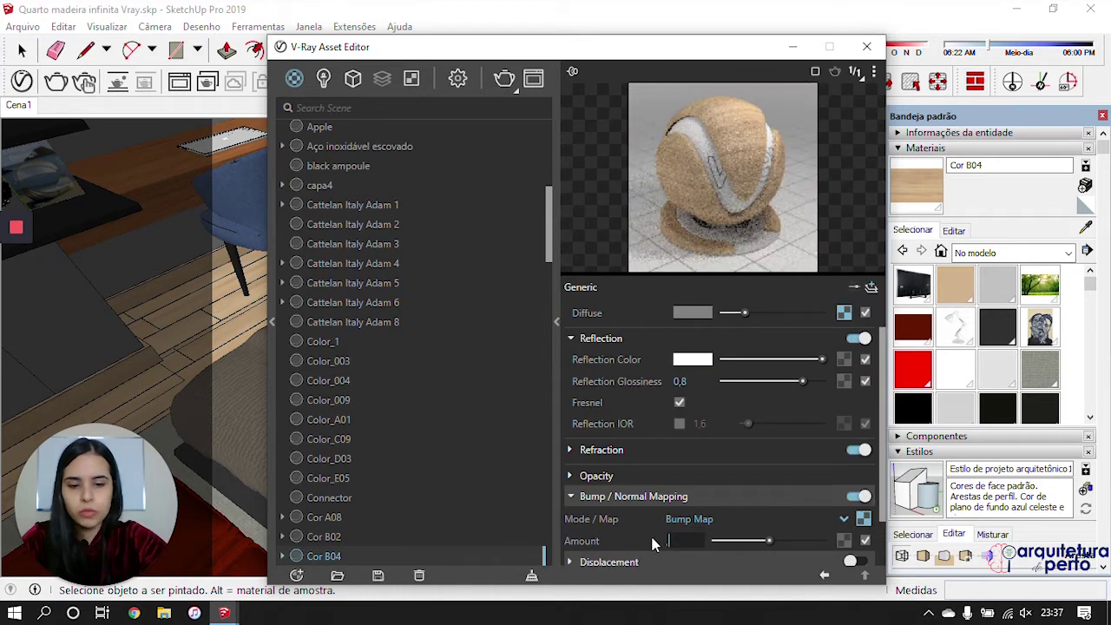
text(.08)
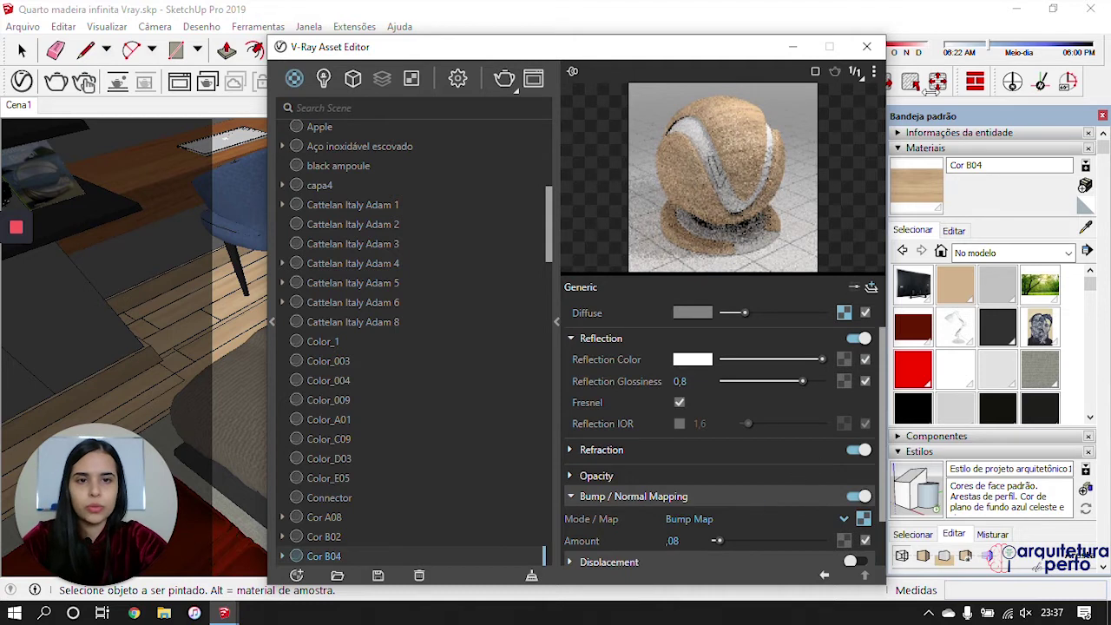
click(866, 46)
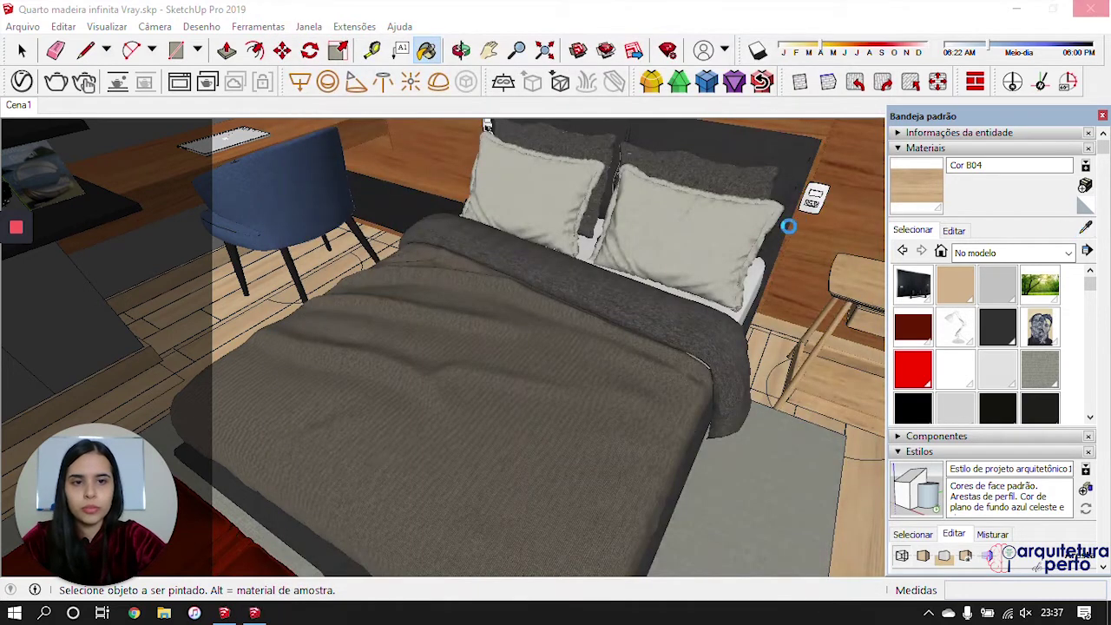
Step: Sample the bedside table's wood material and give it a white reflection color, reflection glossiness of 0.78 and an enabled reflection IOR of 1.8
mouse_move(7, 283)
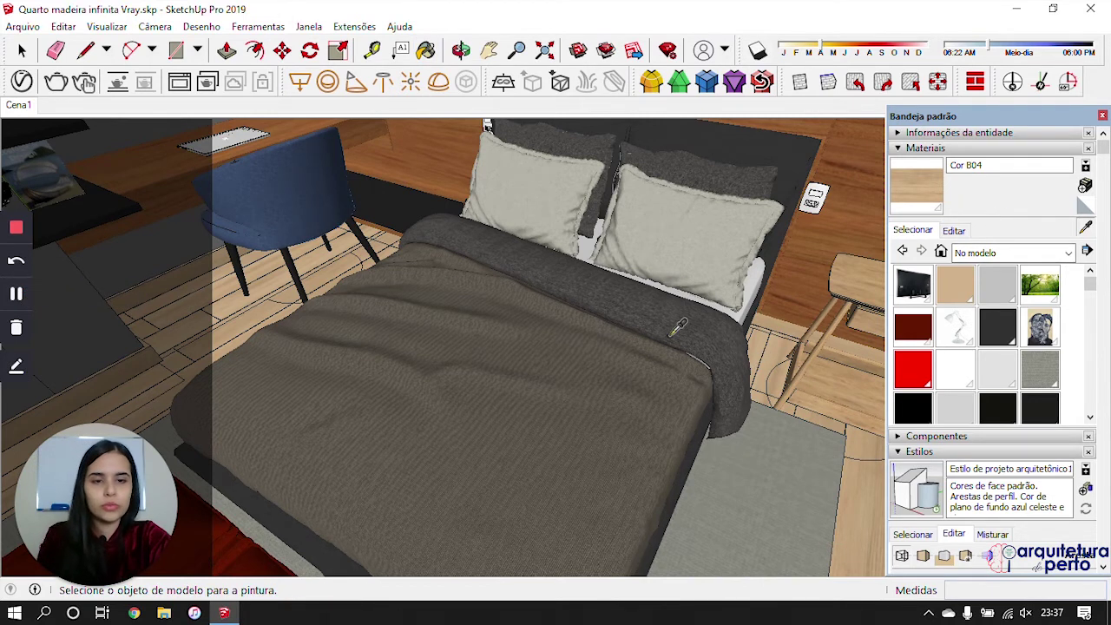
middle_drag(678, 326, 707, 335)
middle_drag(605, 347, 599, 339)
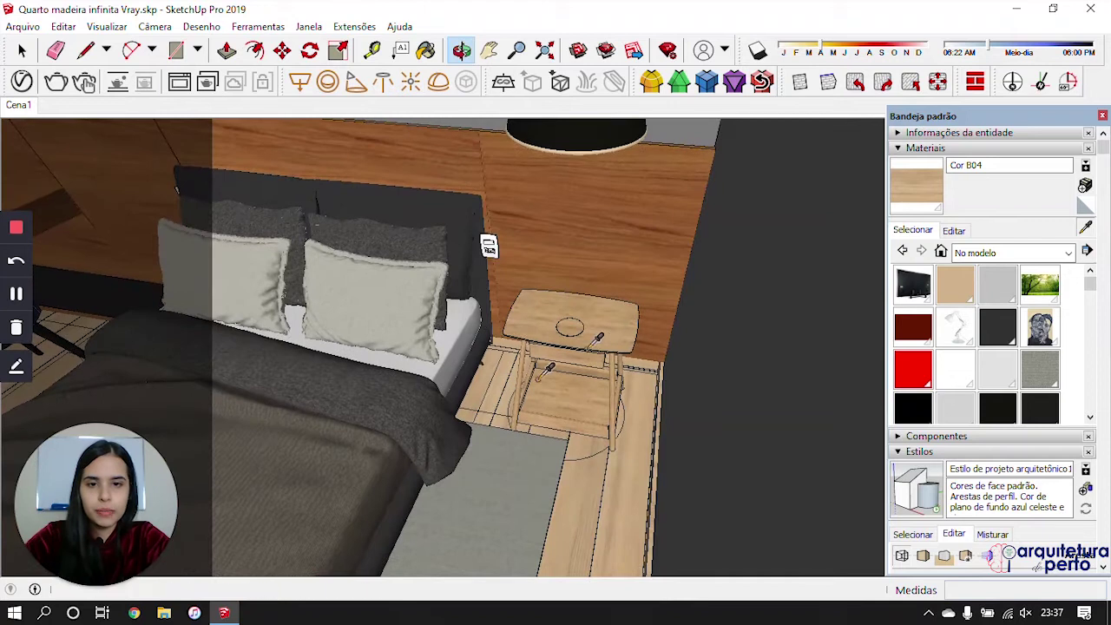
scroll(602, 330, up, 3)
alt+click(533, 279)
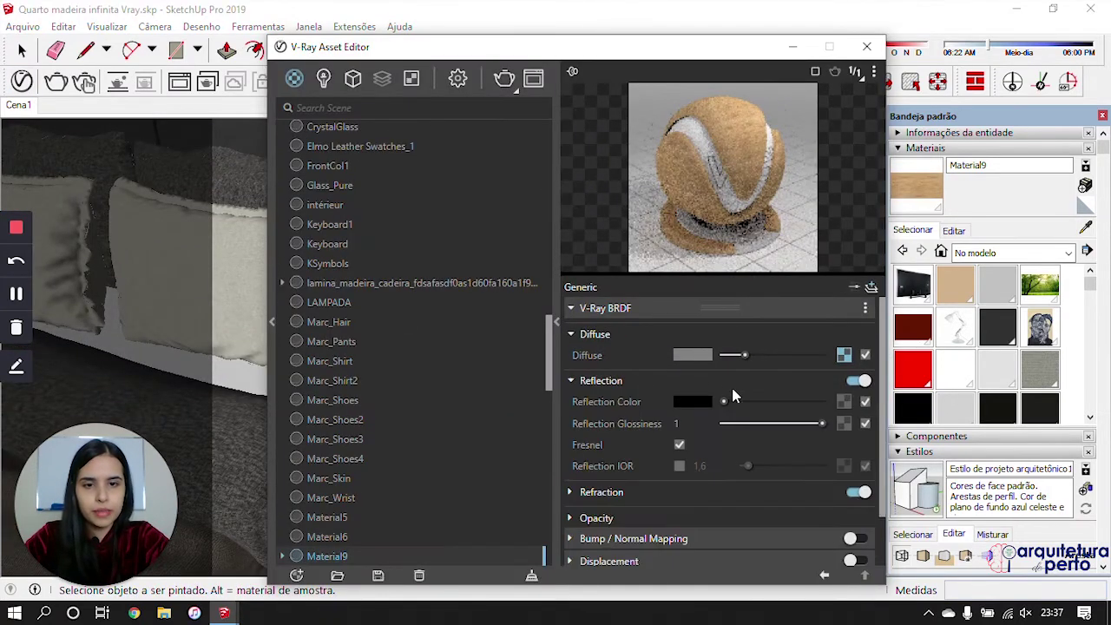
drag(724, 401, 805, 427)
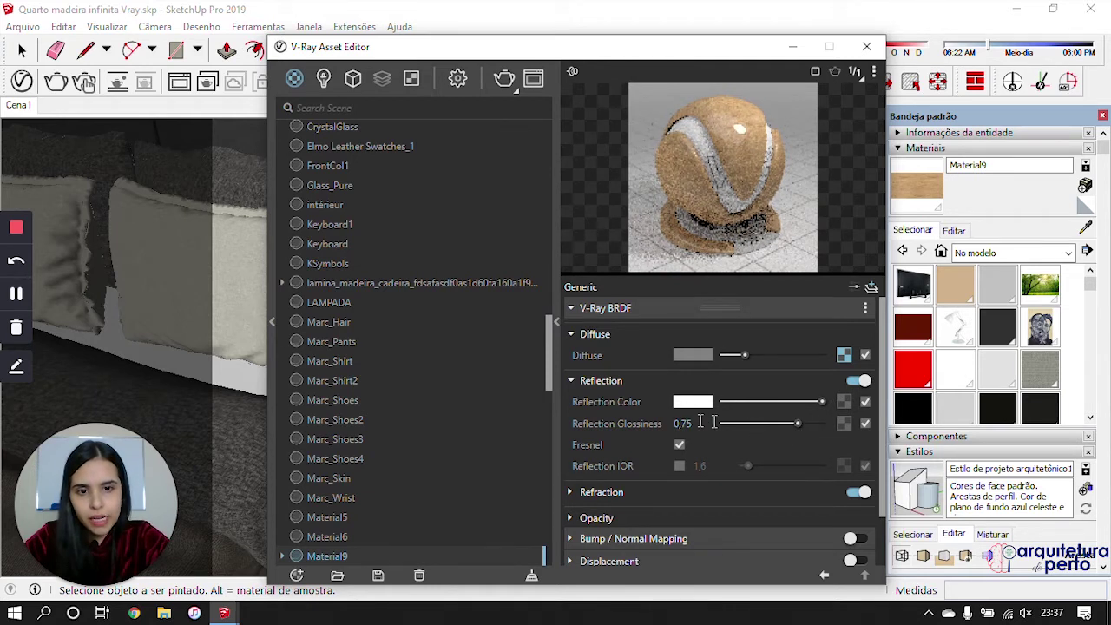
click(679, 467)
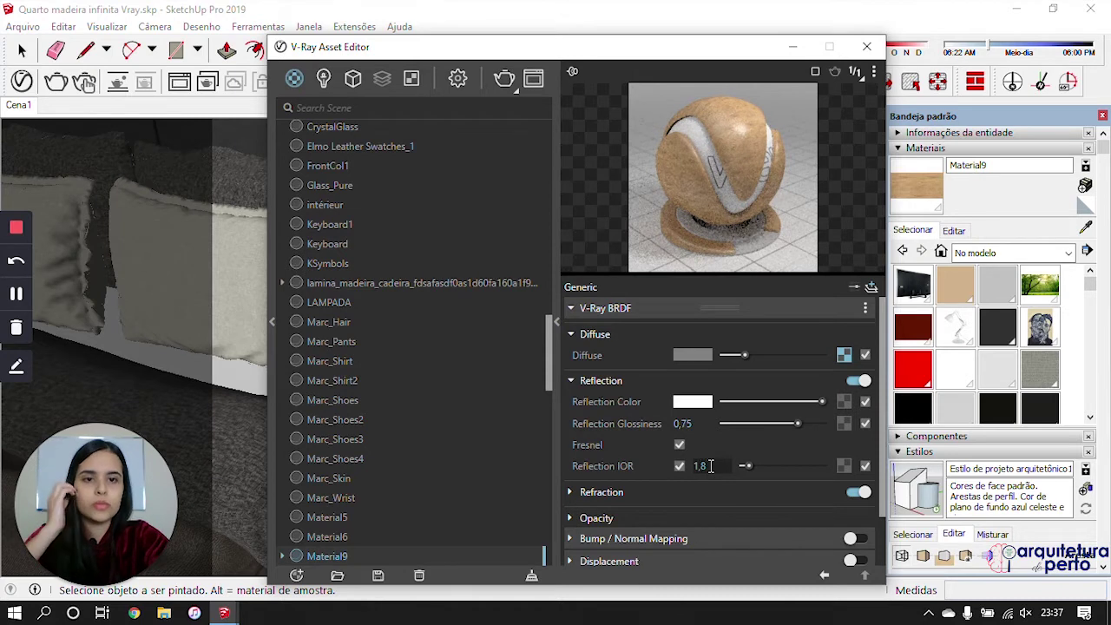
key(Return)
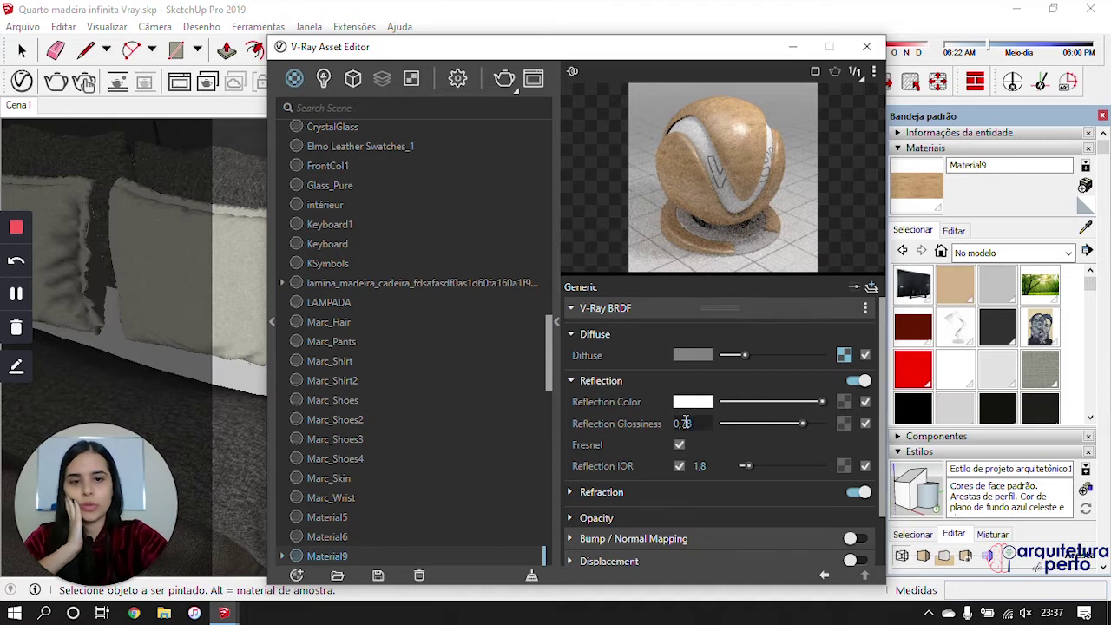
click(867, 46)
Step: Sample the black lampshade's material and set its reflection color to white with a reflection glossiness of 0.7
click(1088, 228)
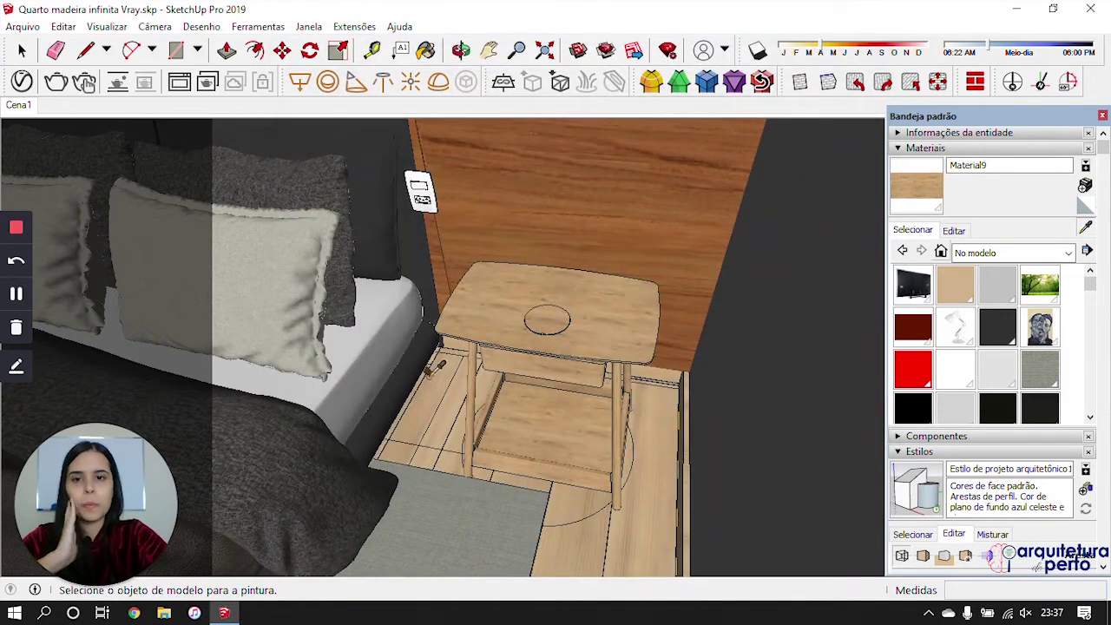
mouse_move(395, 345)
middle_down()
mouse_move(586, 350)
mouse_move(610, 518)
mouse_move(726, 409)
mouse_move(528, 414)
mouse_move(523, 377)
middle_up()
click(524, 376)
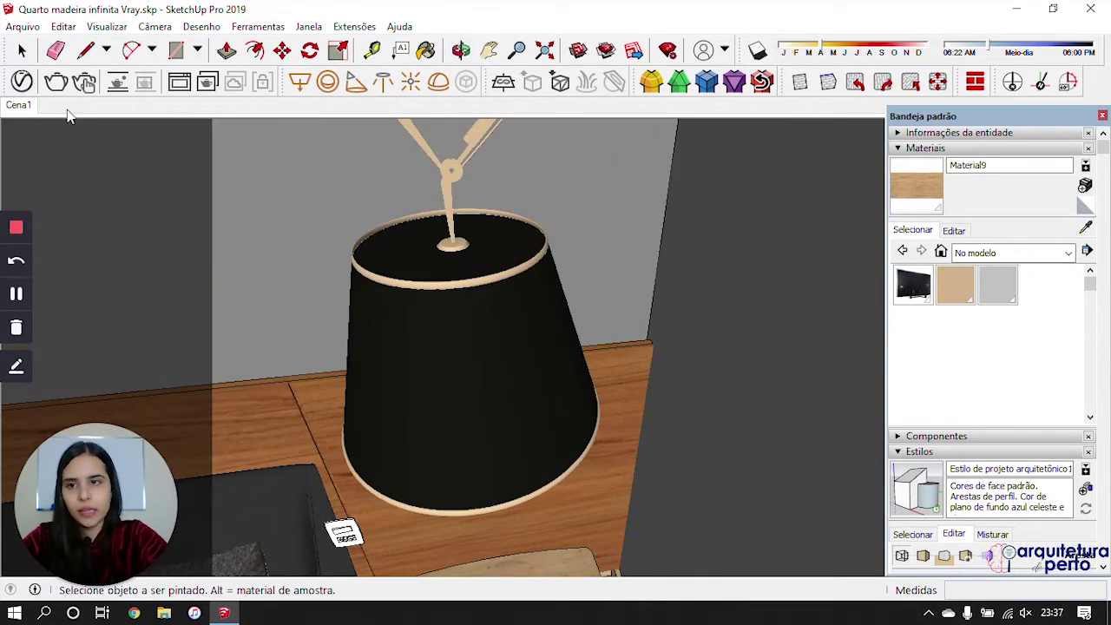
click(461, 50)
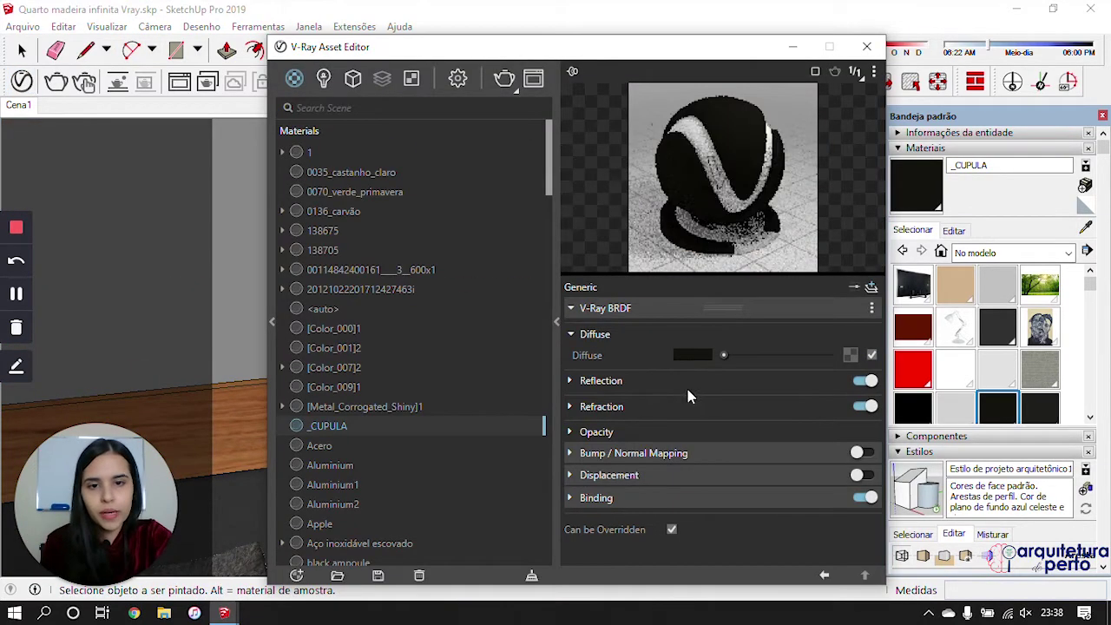
click(728, 382)
drag(723, 402, 827, 399)
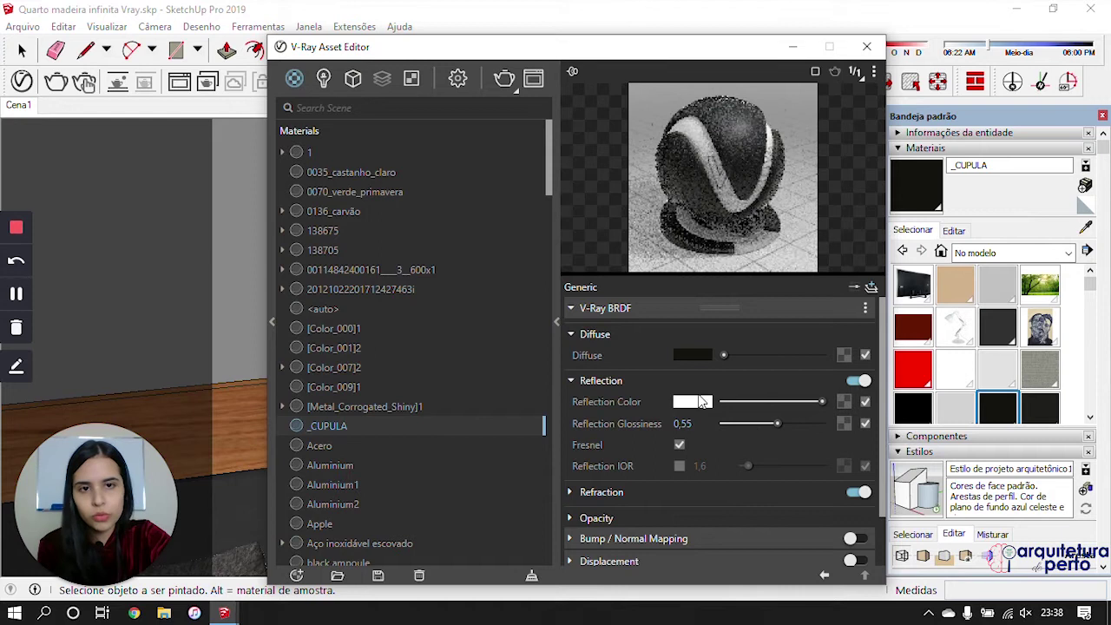
drag(780, 425, 784, 425)
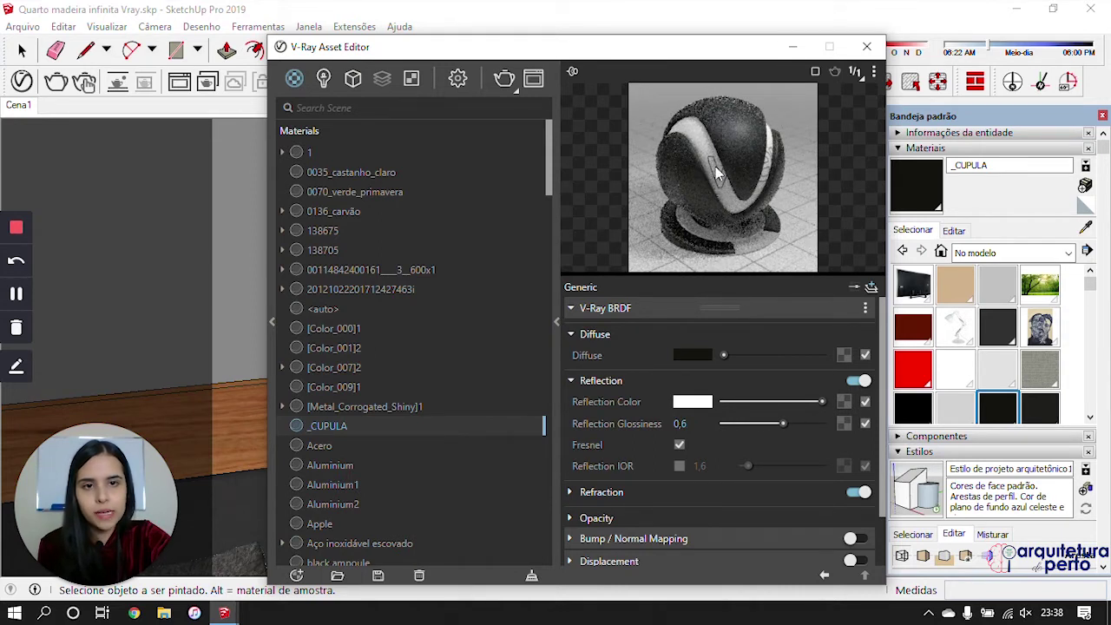
click(788, 424)
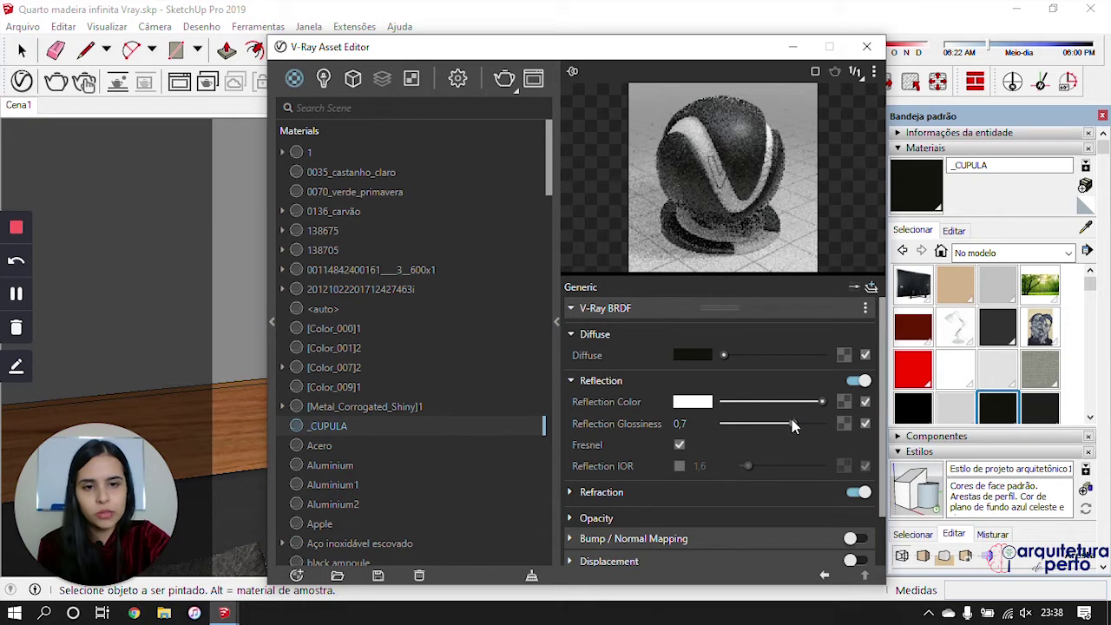
click(866, 46)
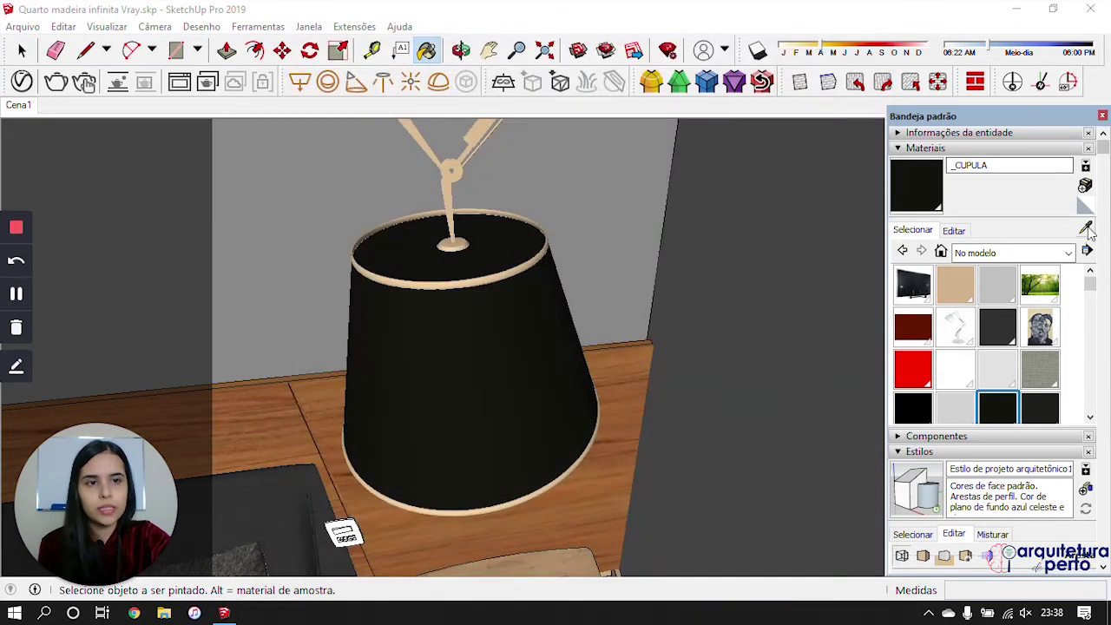
Step: Sample the lamp arm's light brown material and set its reflection color to white
alt+click(453, 181)
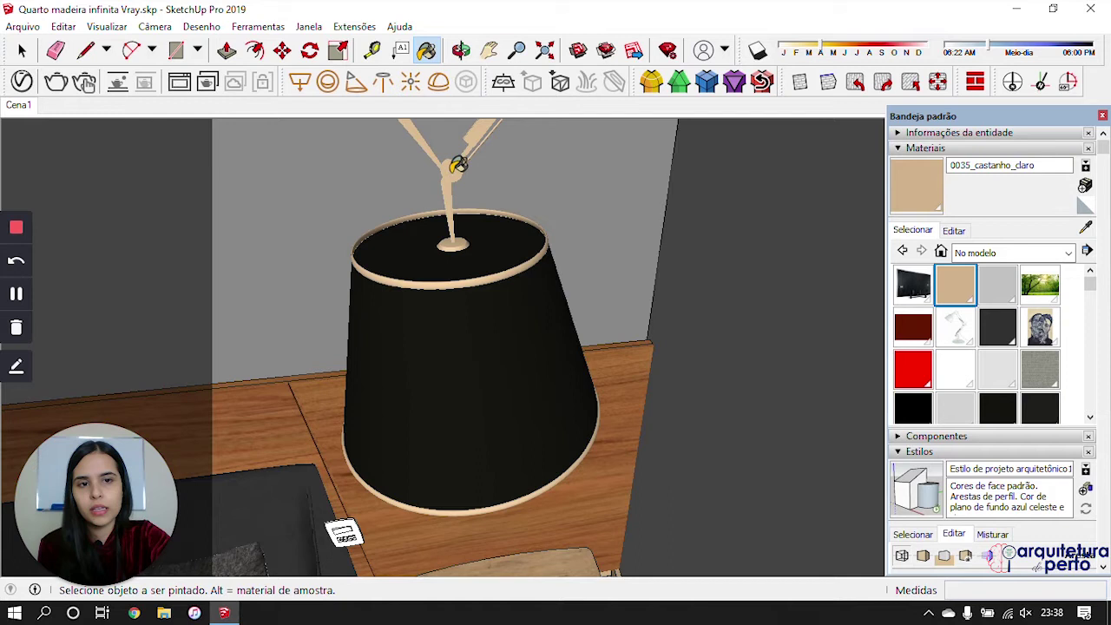
click(22, 82)
click(798, 382)
click(819, 405)
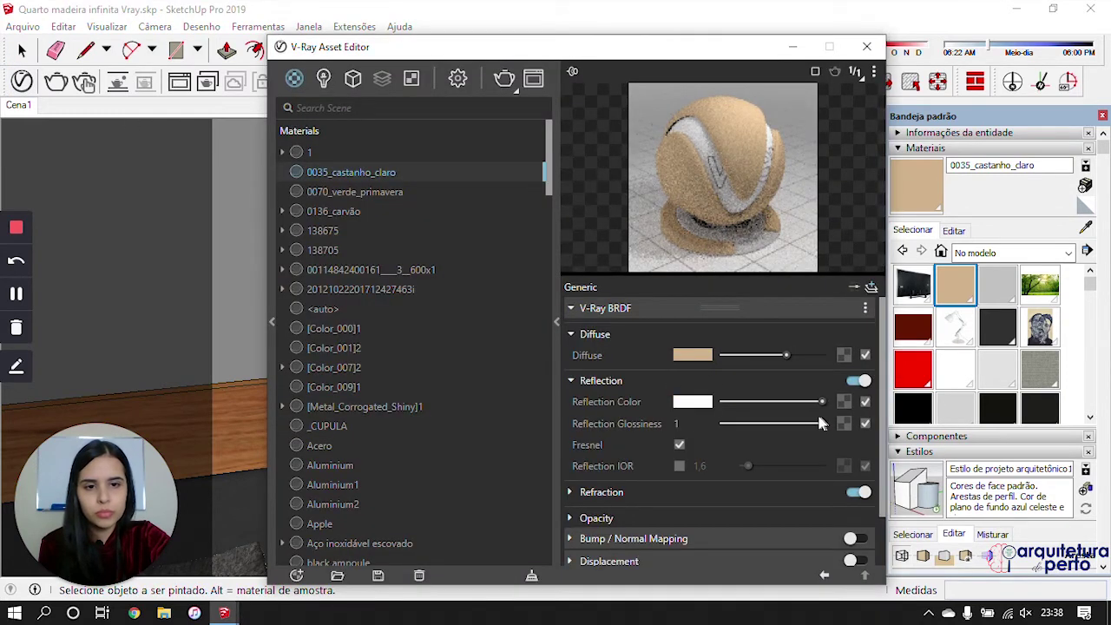
click(867, 46)
Step: Move the wall outlet plate beside the headboard upward and away from the headboard on the wood panel
mouse_move(540, 366)
middle_down()
mouse_move(651, 376)
mouse_move(546, 376)
mouse_move(444, 449)
middle_up()
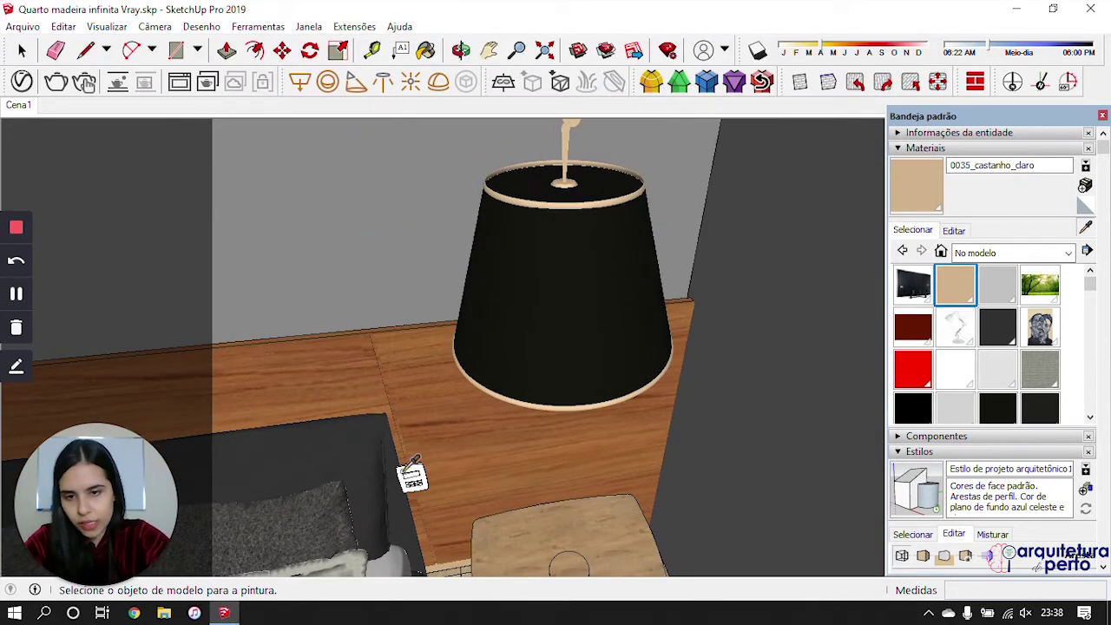
scroll(412, 473, up, 3)
key(space)
click(402, 479)
key(m)
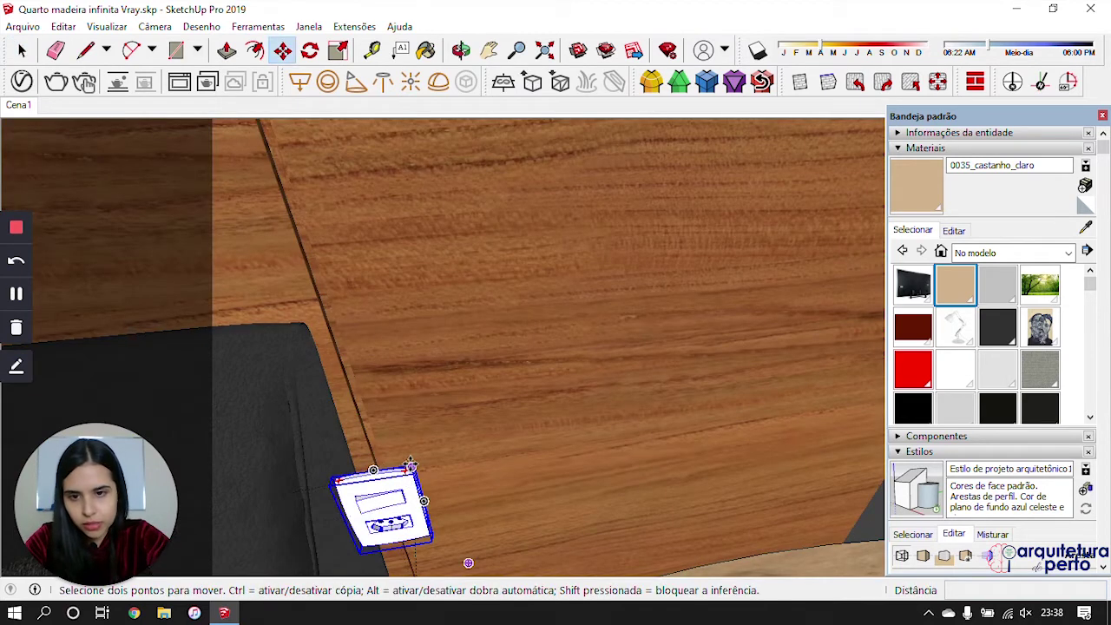
click(415, 470)
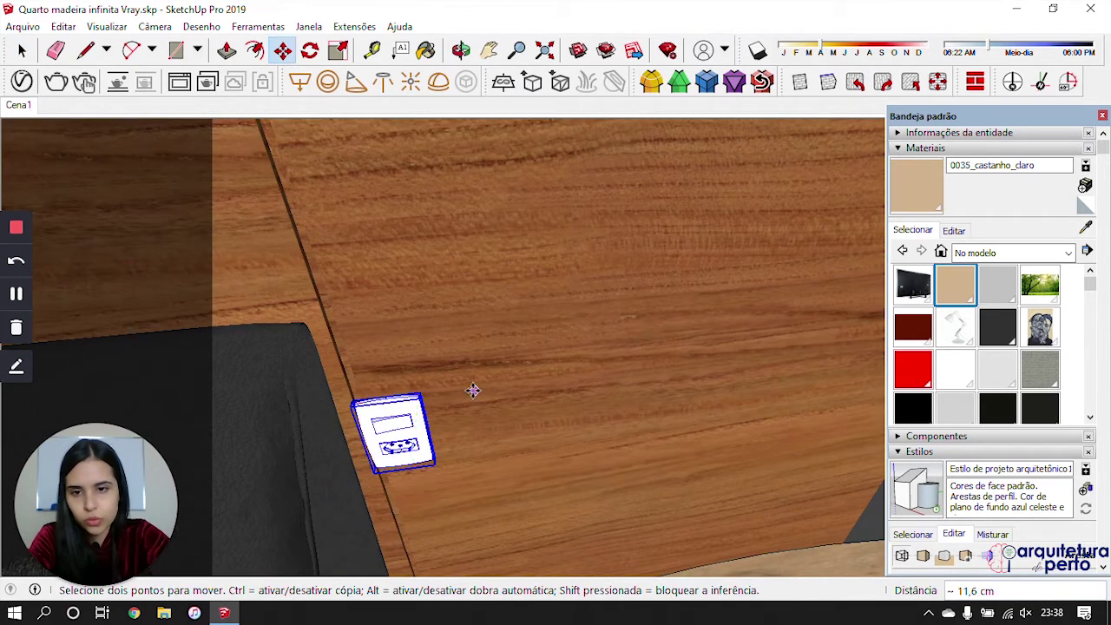
Step: Place the power outlet plate on the wood panel beside the headboard and finish the move
click(513, 380)
key(space)
click(564, 324)
scroll(587, 325, down, 3)
scroll(608, 333, down, 3)
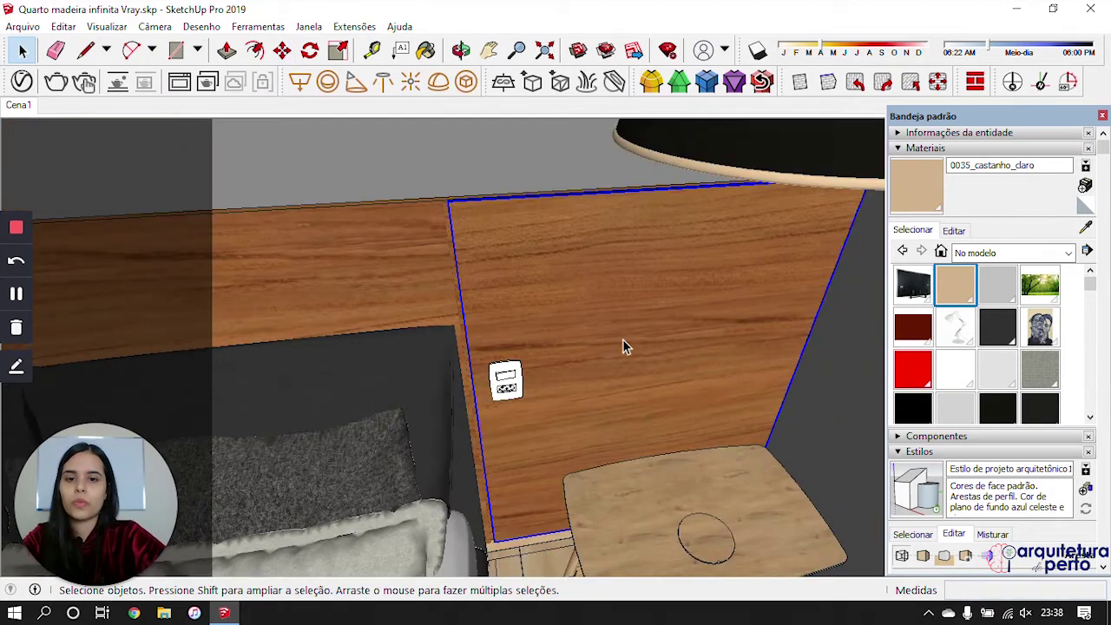
Step: Sample the dark headboard's material, Cattelan Italy Adam 1, for editing in the V-Ray Asset Editor
shift+middle_drag(490, 357, 405, 363)
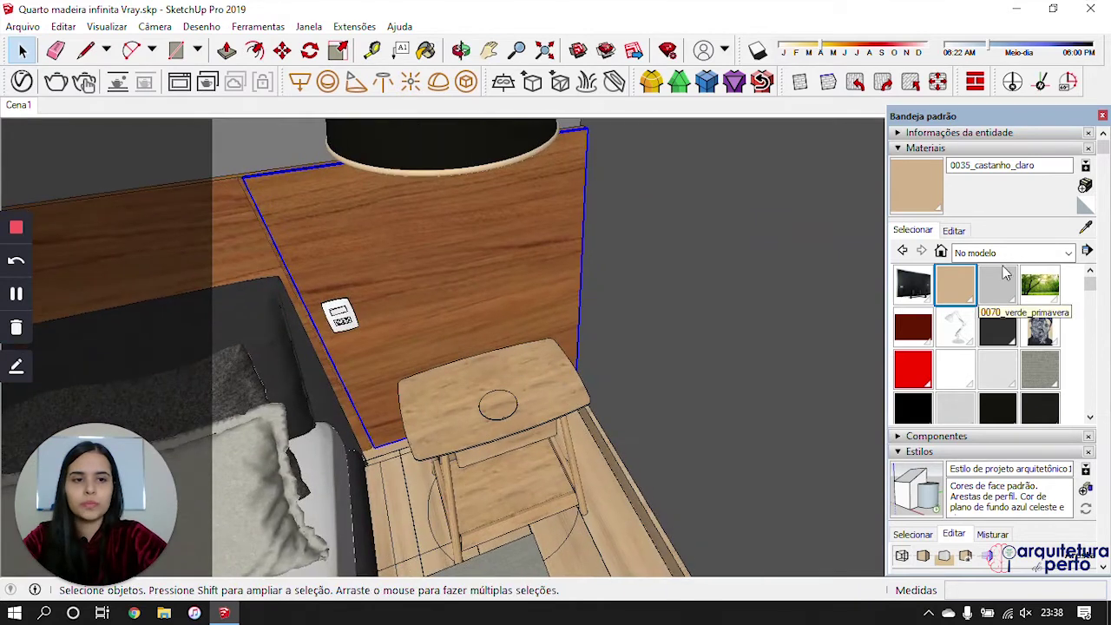
click(1088, 229)
middle_drag(501, 306, 454, 251)
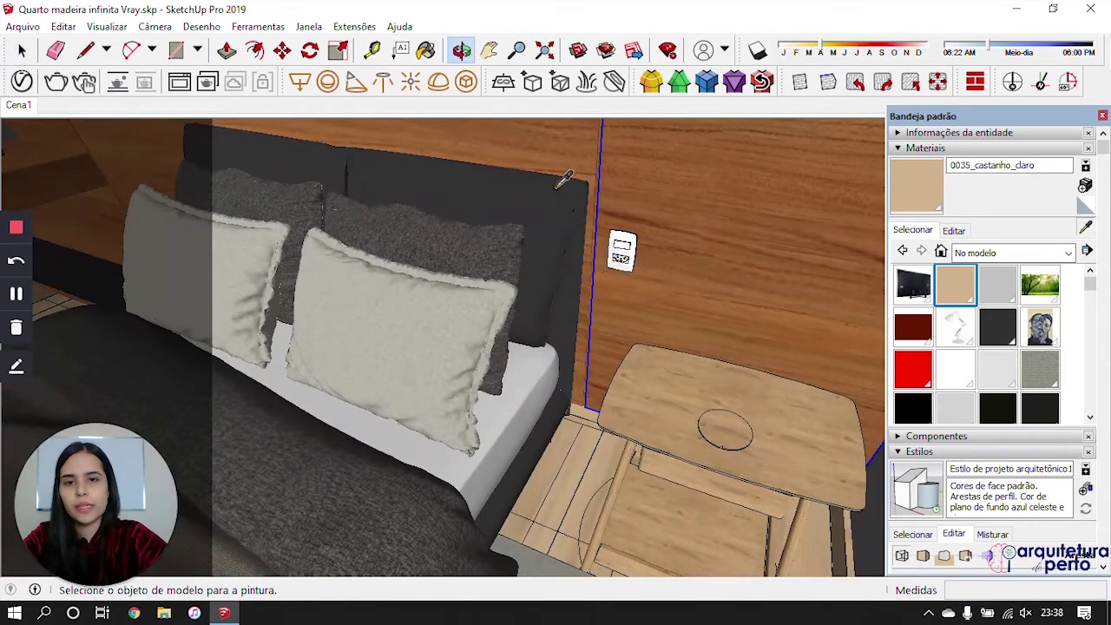
scroll(563, 180, up, 3)
click(556, 213)
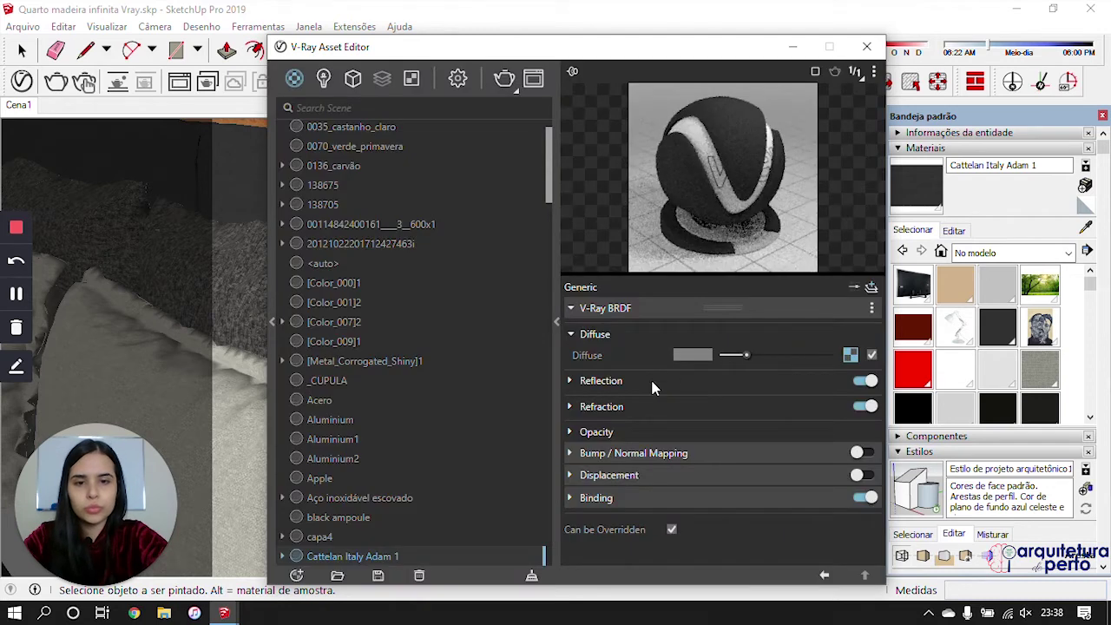
Step: Give the headboard material a white reflection color with glossiness 0,8 and enable a reflection IOR of 1,8
click(653, 382)
click(824, 402)
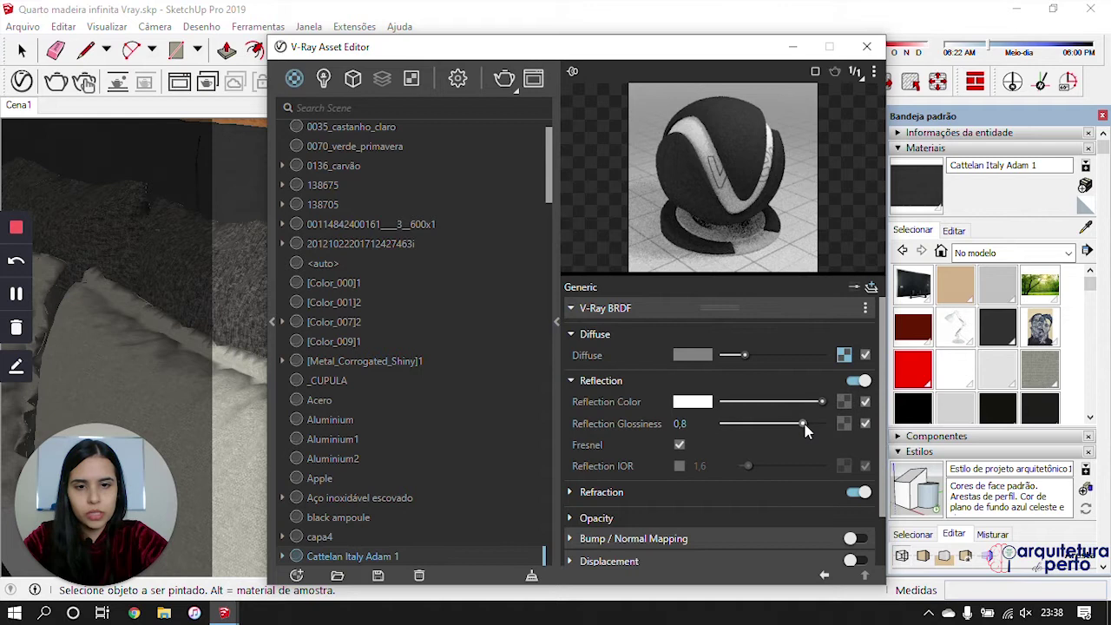
click(680, 466)
double_click(708, 467)
text(1,8)
click(812, 440)
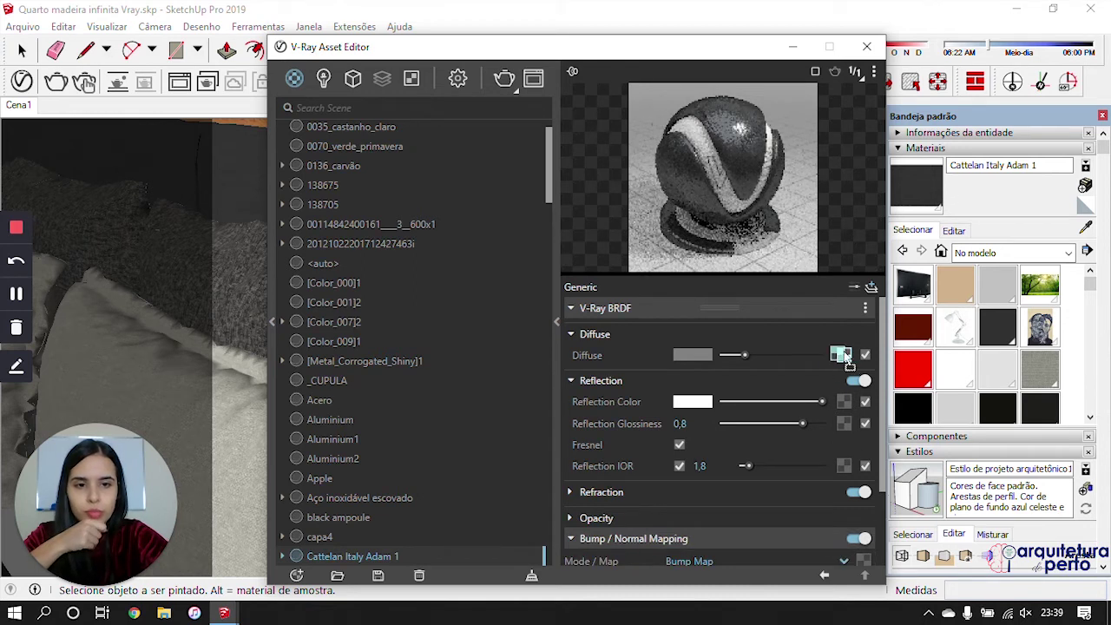
Step: Paste a copy of the headboard material's diffuse texture as its bump map and set the bump amount to 0,1
scroll(862, 566, down, 2)
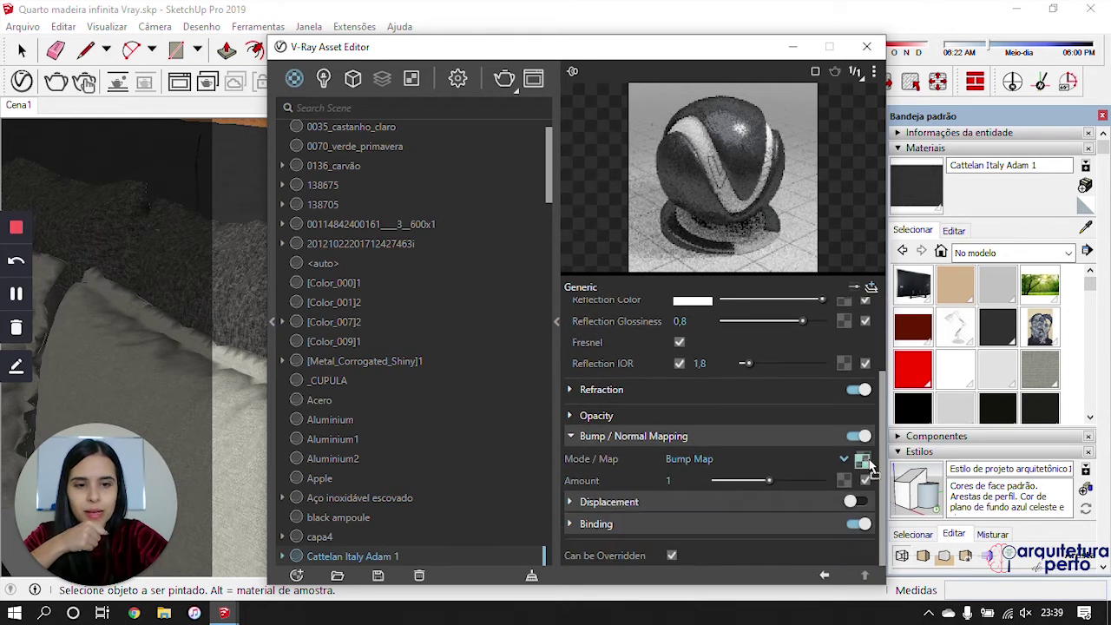
right_click(863, 459)
click(821, 473)
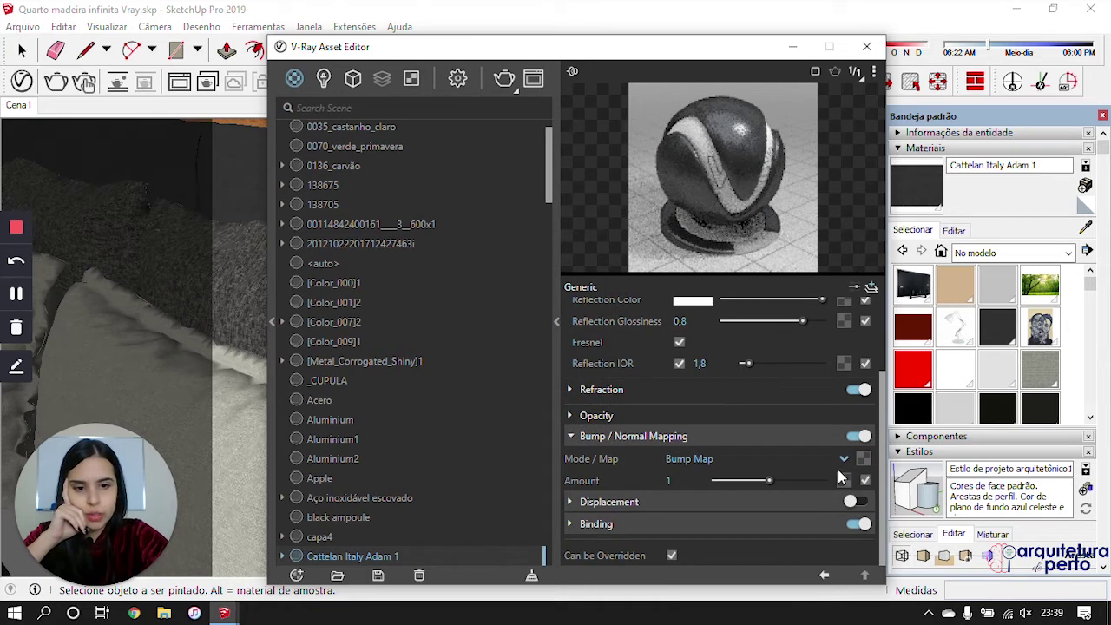
click(686, 483)
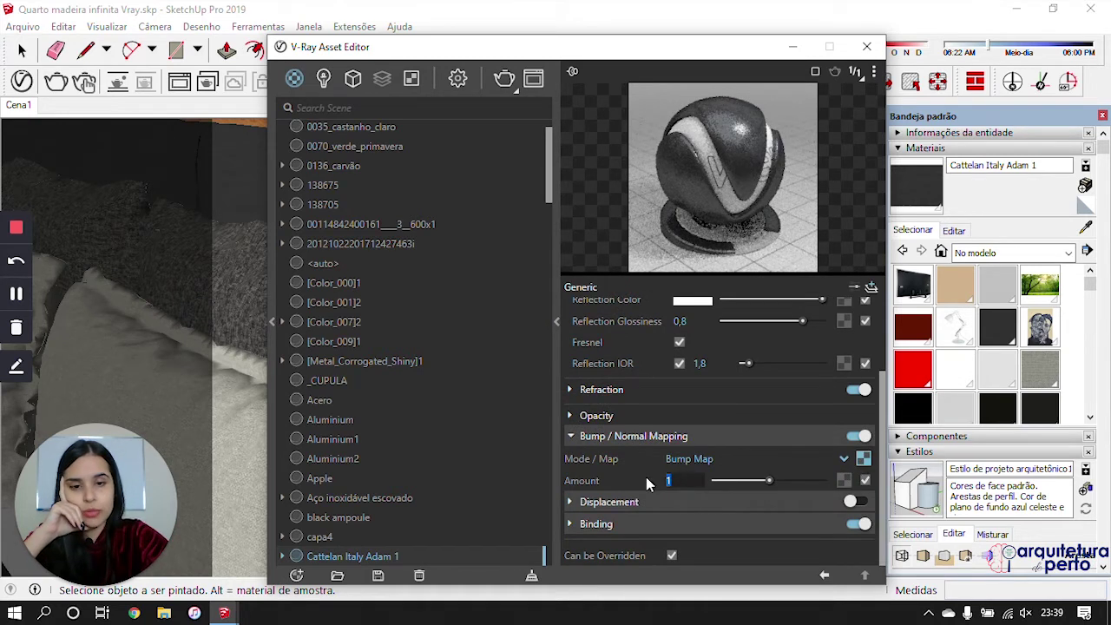
text(,1)
key(Return)
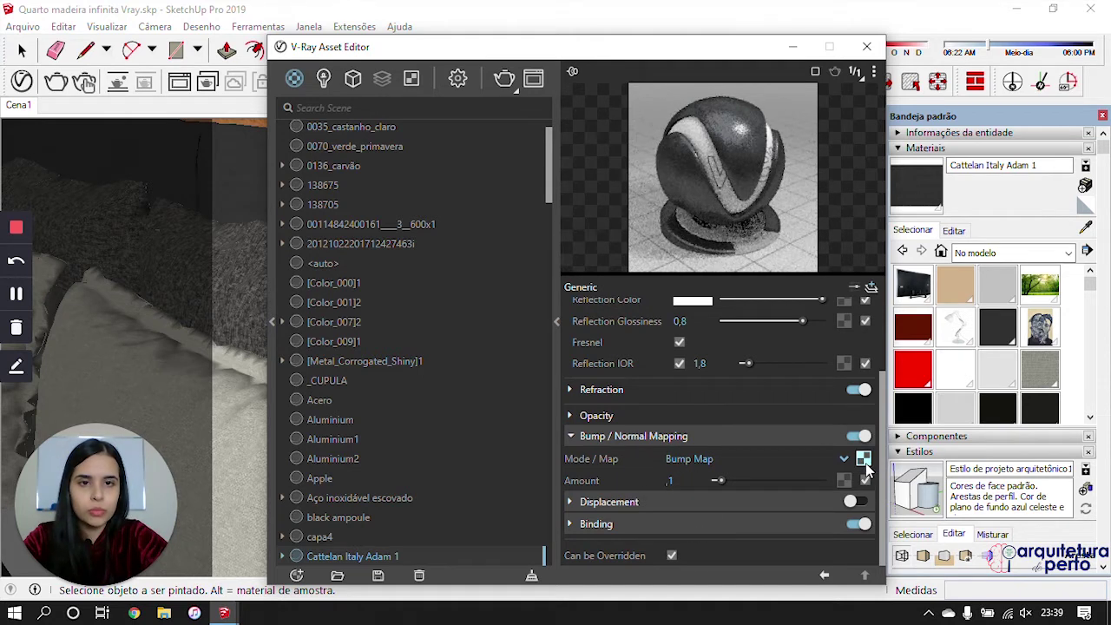
click(861, 46)
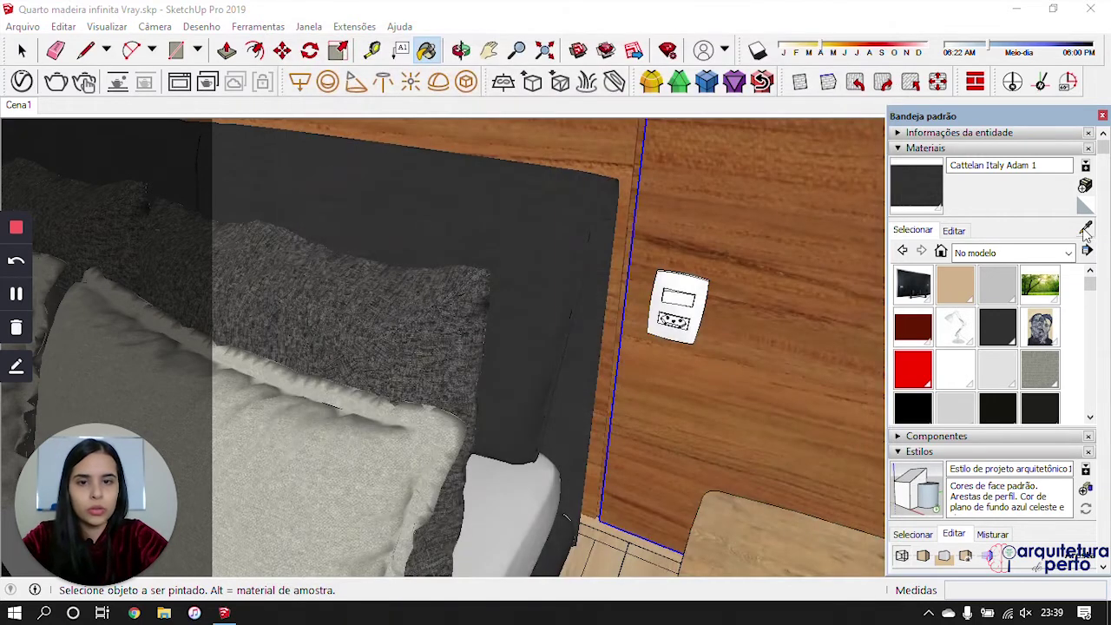
Step: Sample the dark gray pillow's material, Cattelan Italy Adam 5, and open it in the V-Ray Asset Editor
middle_drag(570, 309, 638, 234)
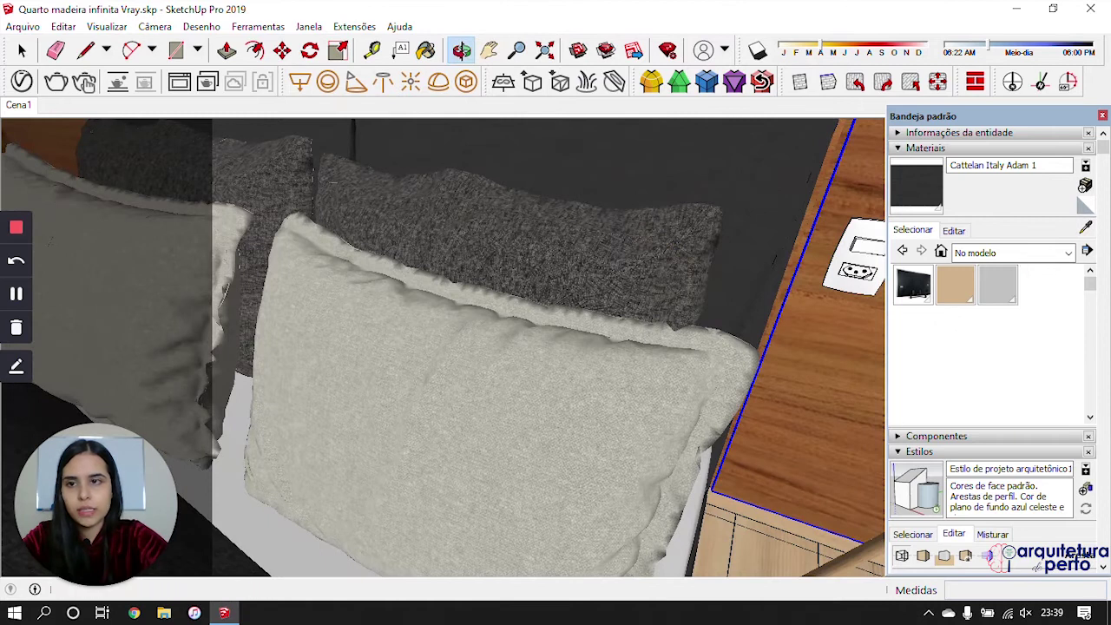
key(b)
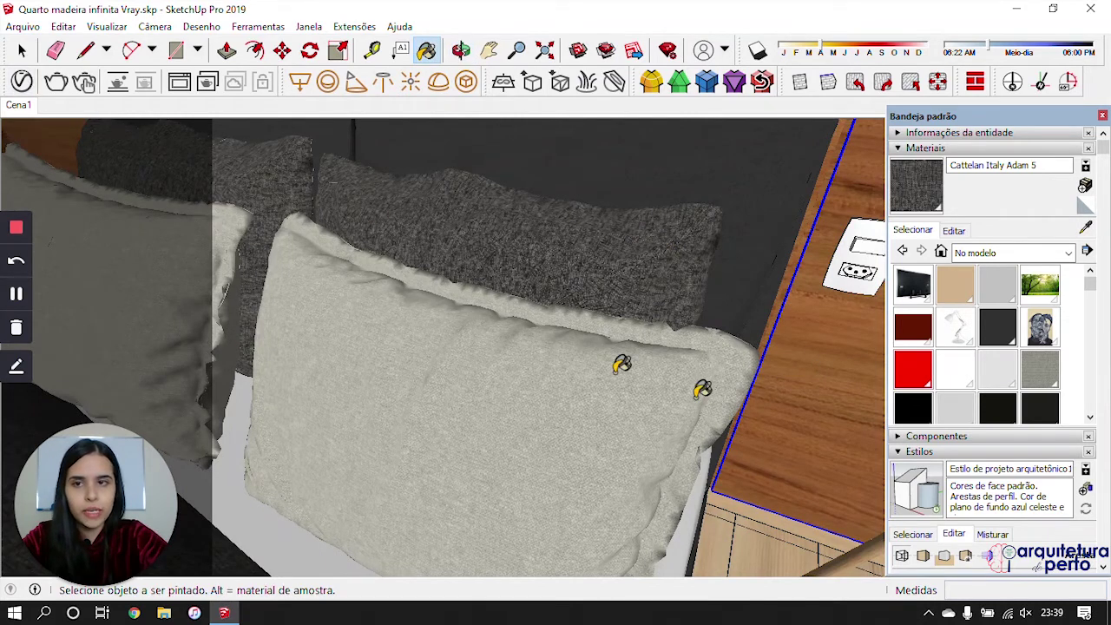
click(22, 80)
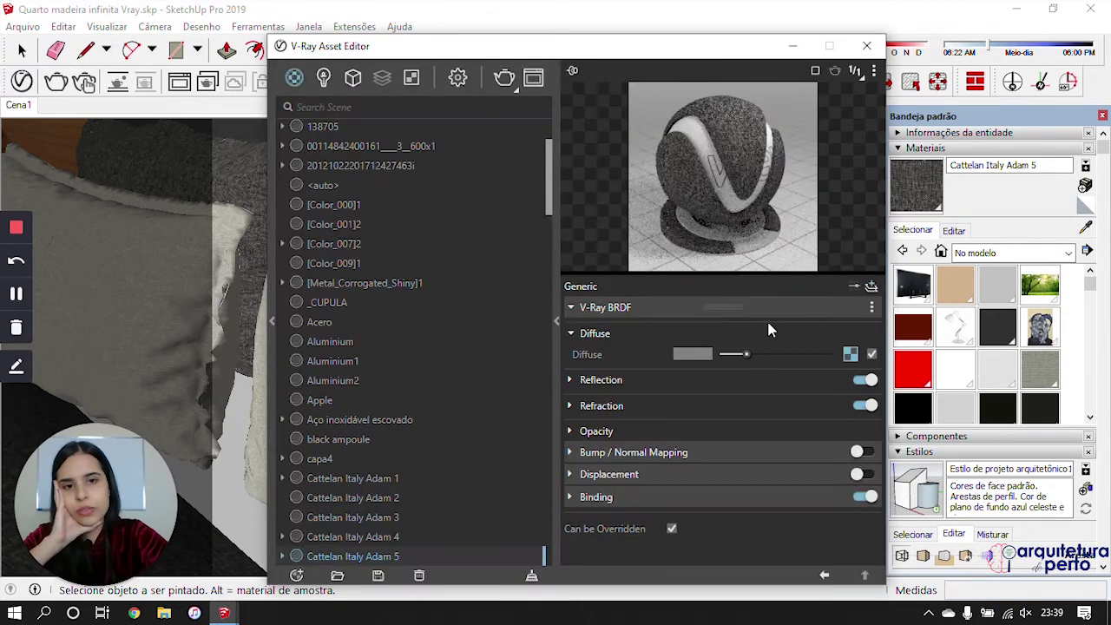
Step: Enable bump mapping on the dark pillow material using a copy of its diffuse texture, with amount 0,07
click(864, 453)
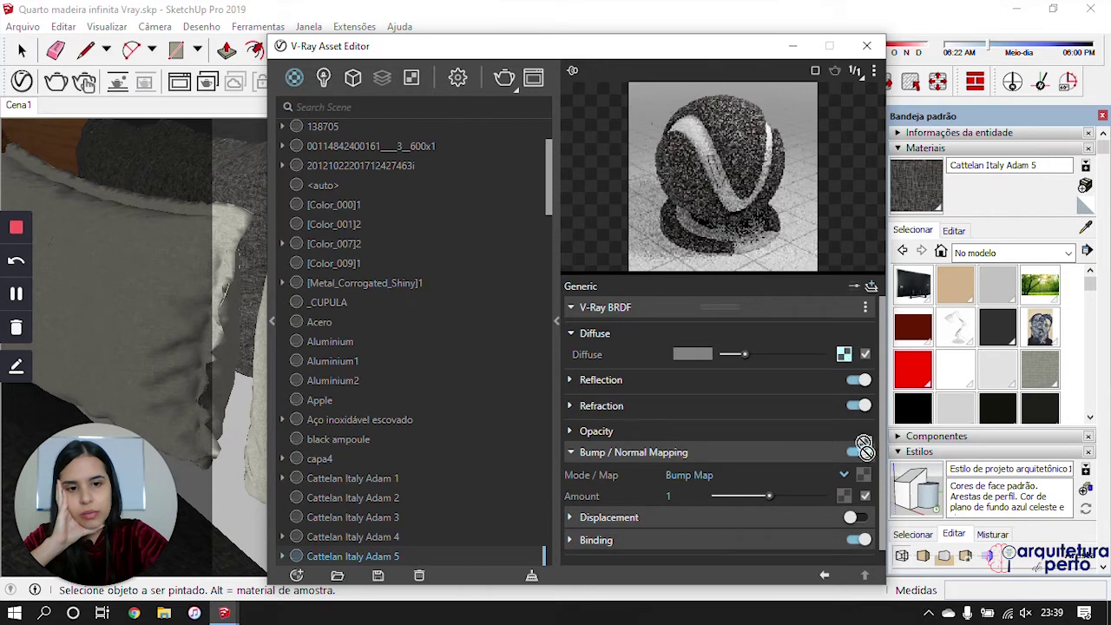
right_click(864, 485)
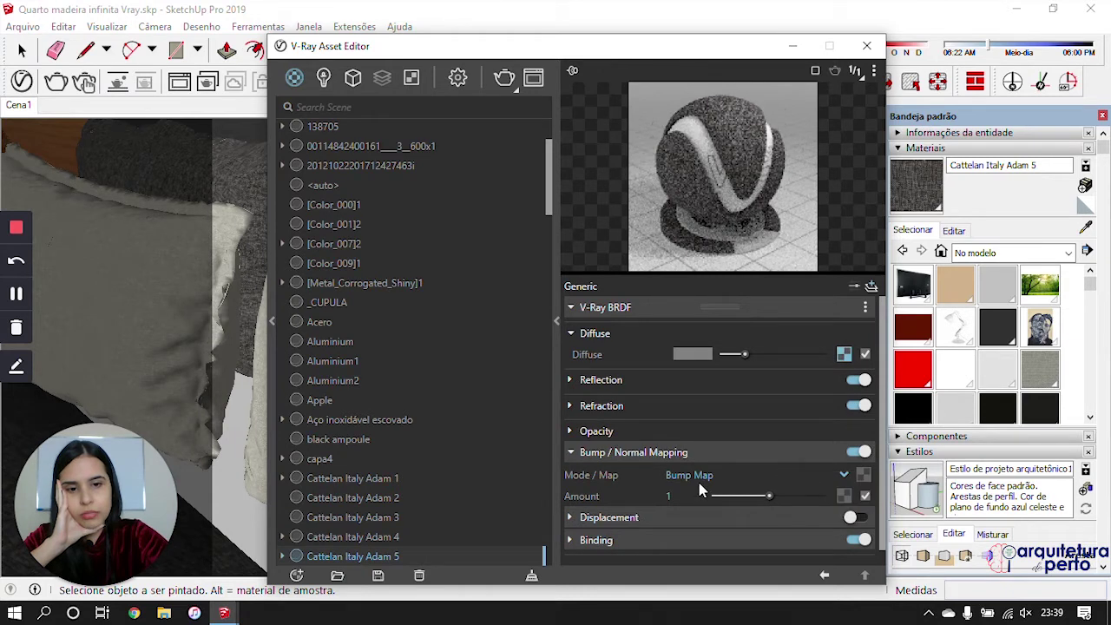
drag(687, 500, 663, 504)
text(.07)
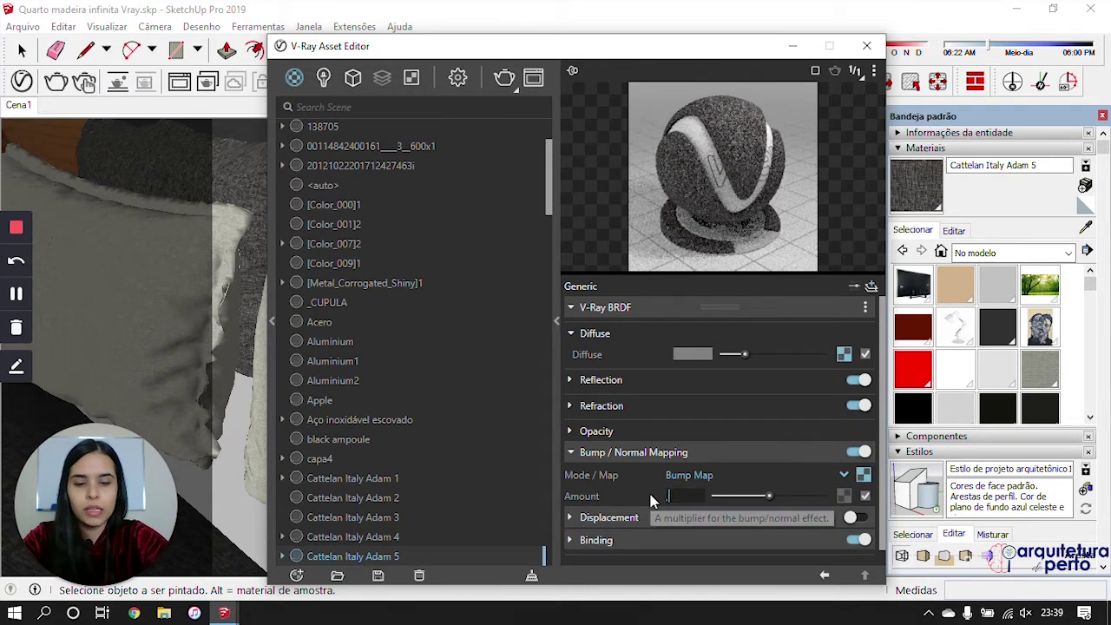
key(Return)
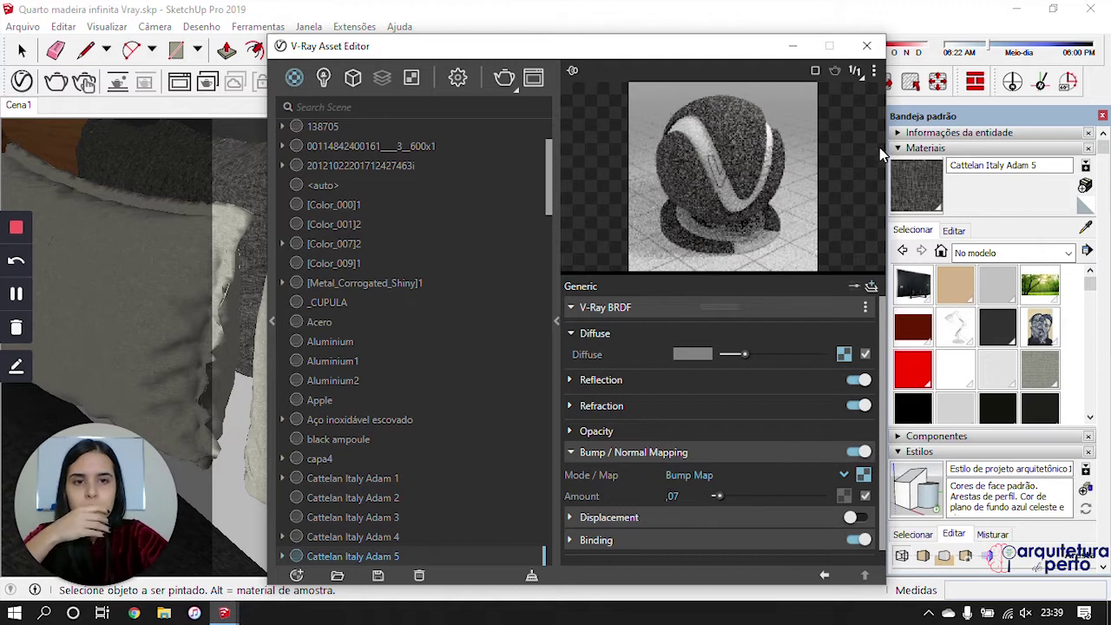
click(867, 46)
Step: Sample the light pillow's material, Cattelan Italy Adam 6, and add its diffuse texture as a bump map with amount 0,07
click(1085, 230)
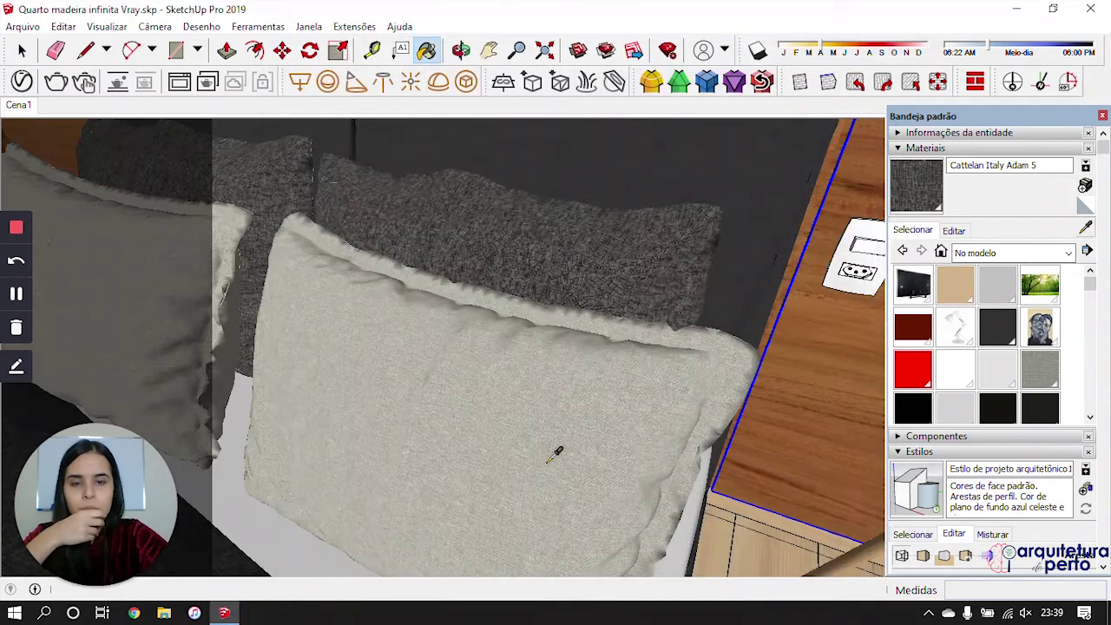
click(108, 250)
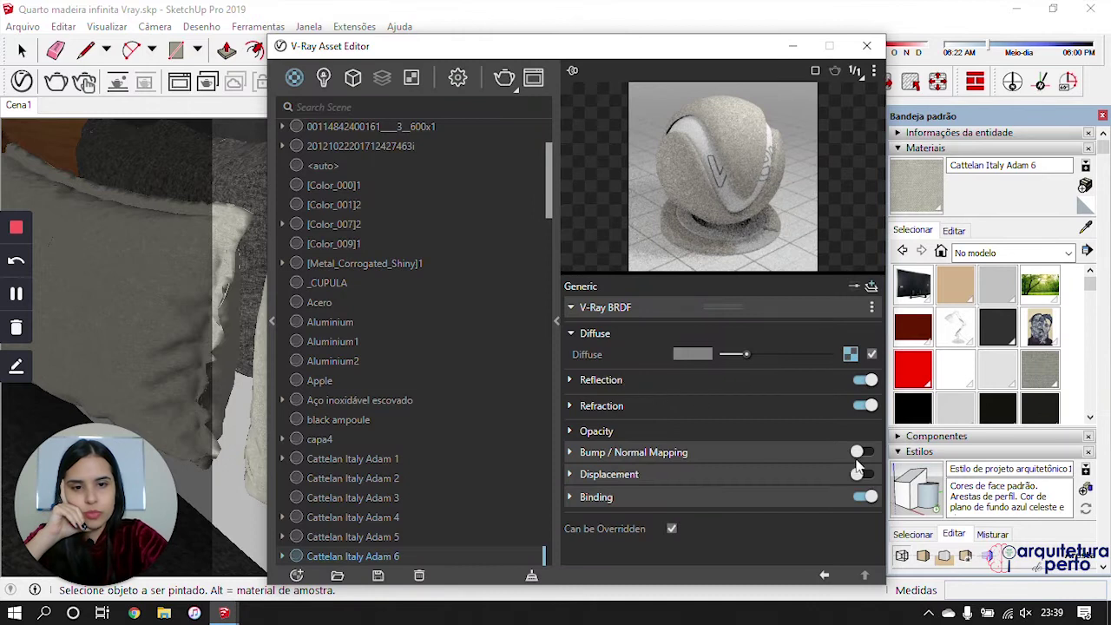
click(834, 456)
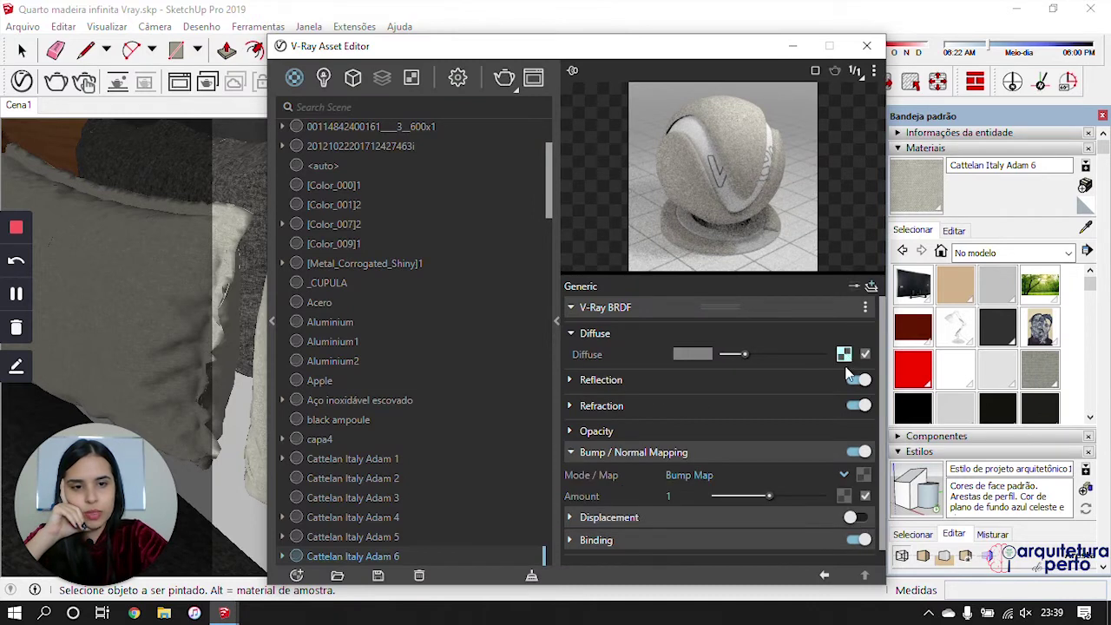
drag(684, 495, 636, 490)
text(,0)
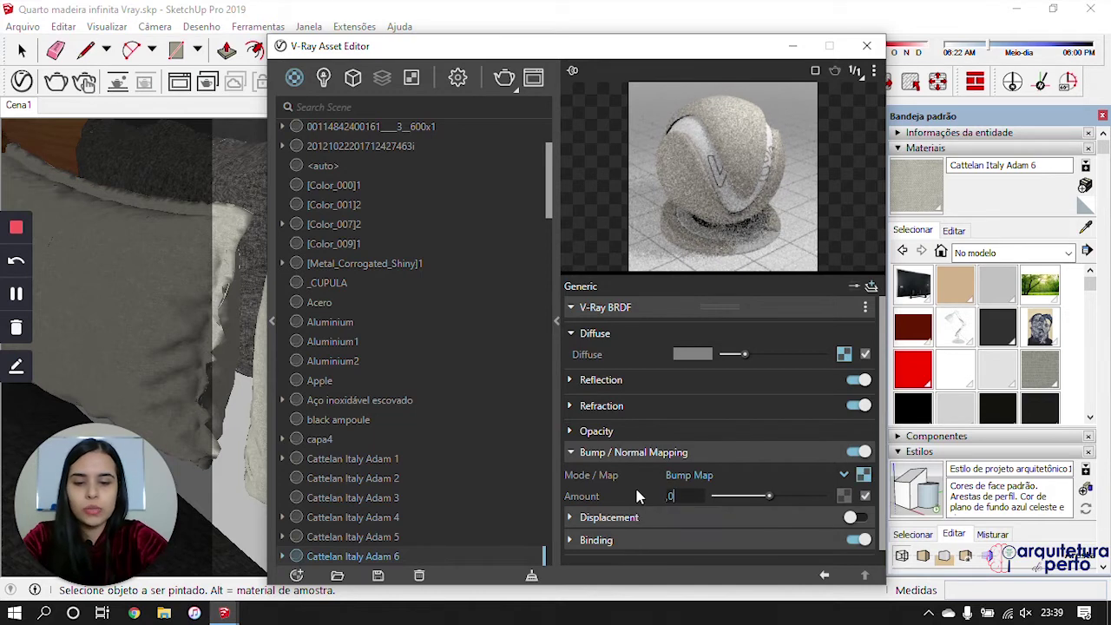
text(7)
key(Return)
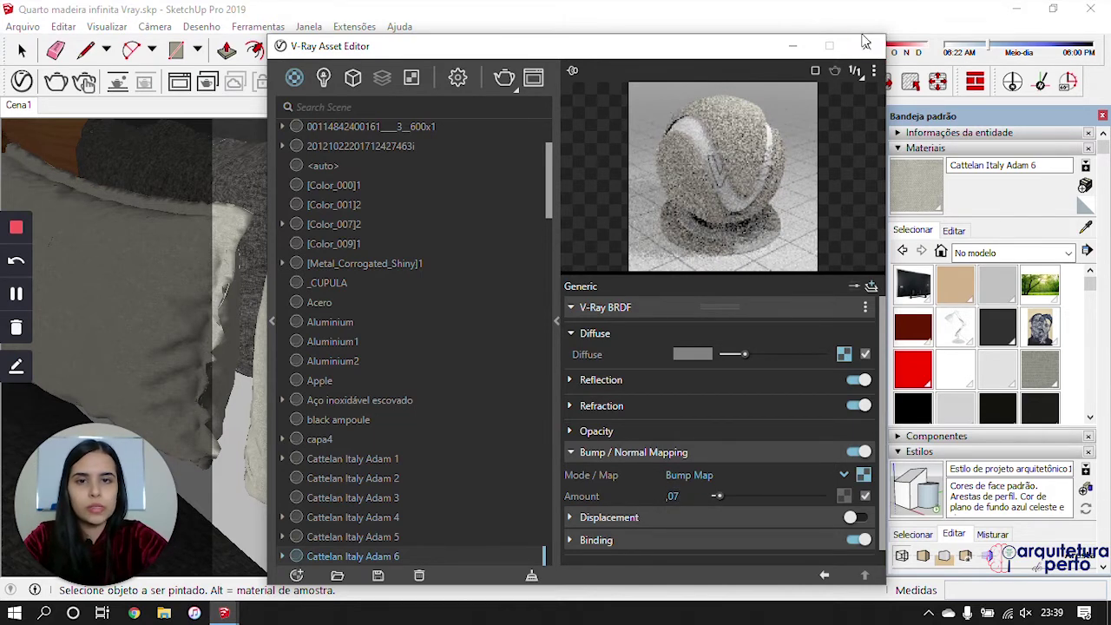
click(864, 47)
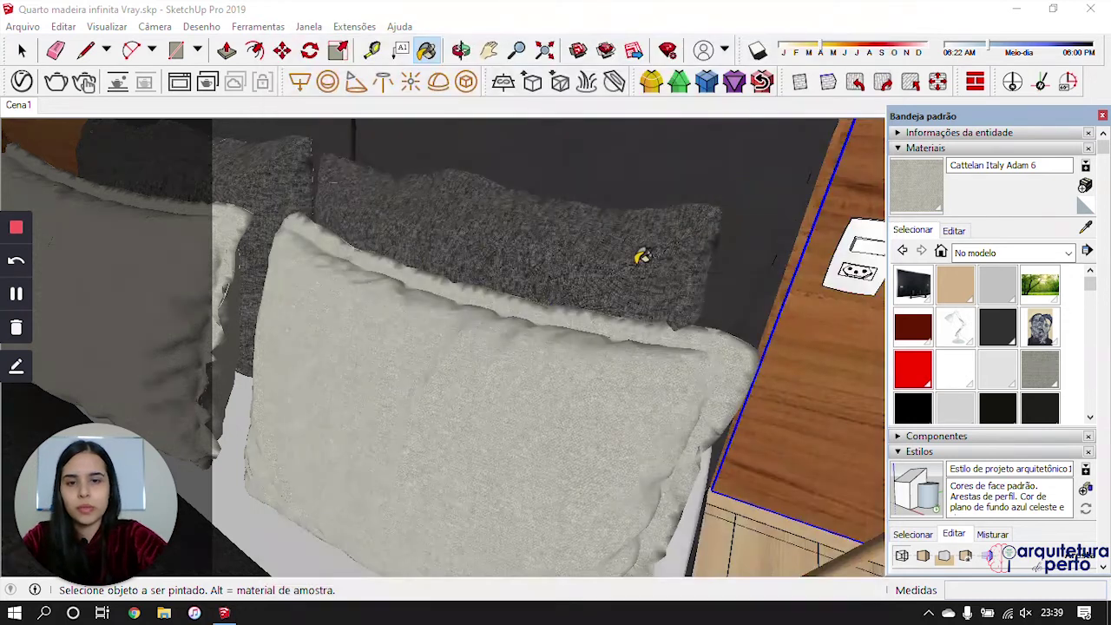
Step: Sample the brown bedspread's material, Cattelan Italy Adam 4, and open it in the V-Ray Asset Editor
middle_drag(442, 340, 386, 340)
mouse_move(553, 310)
middle_down()
mouse_move(720, 308)
mouse_move(1106, 365)
middle_up()
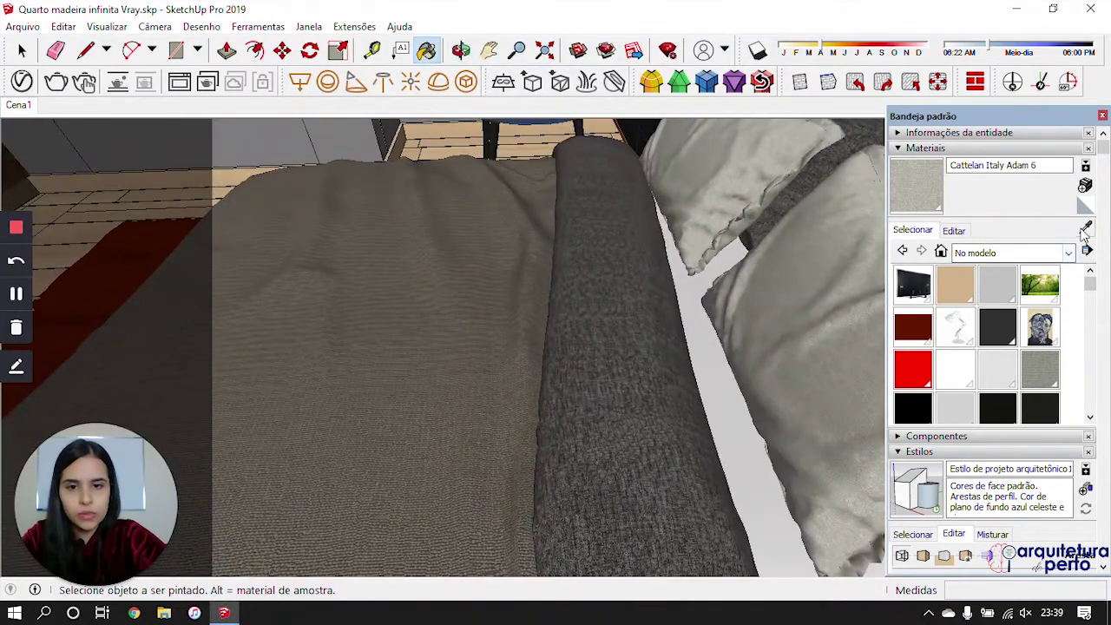
click(22, 80)
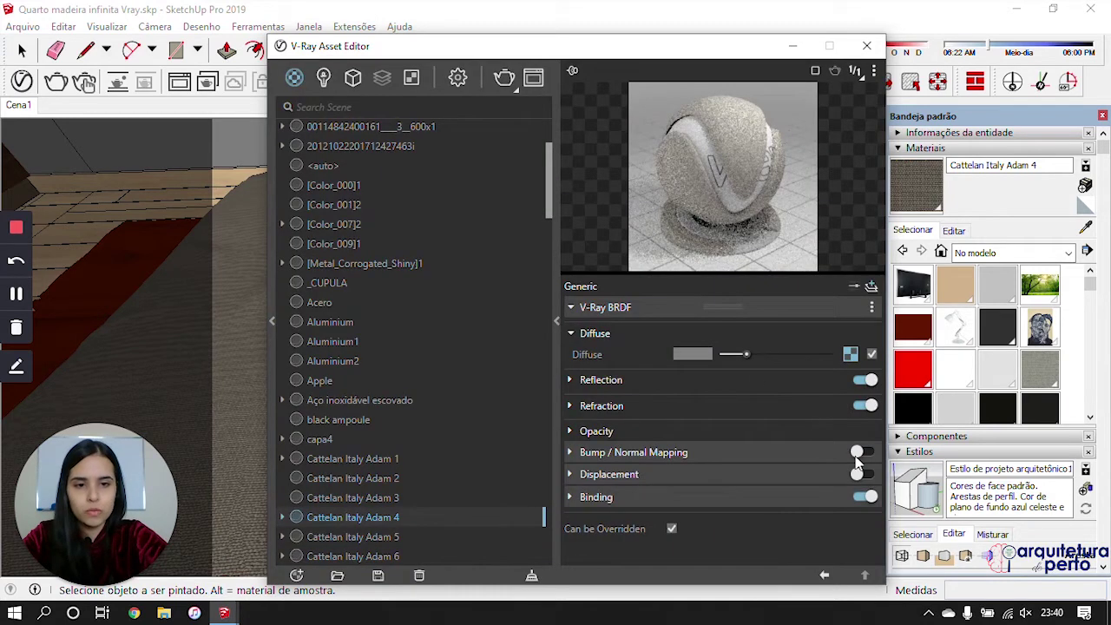
Step: Enable bump mapping on the bedspread material with a pasted copy of its diffuse texture and an amount of 0,07
click(859, 454)
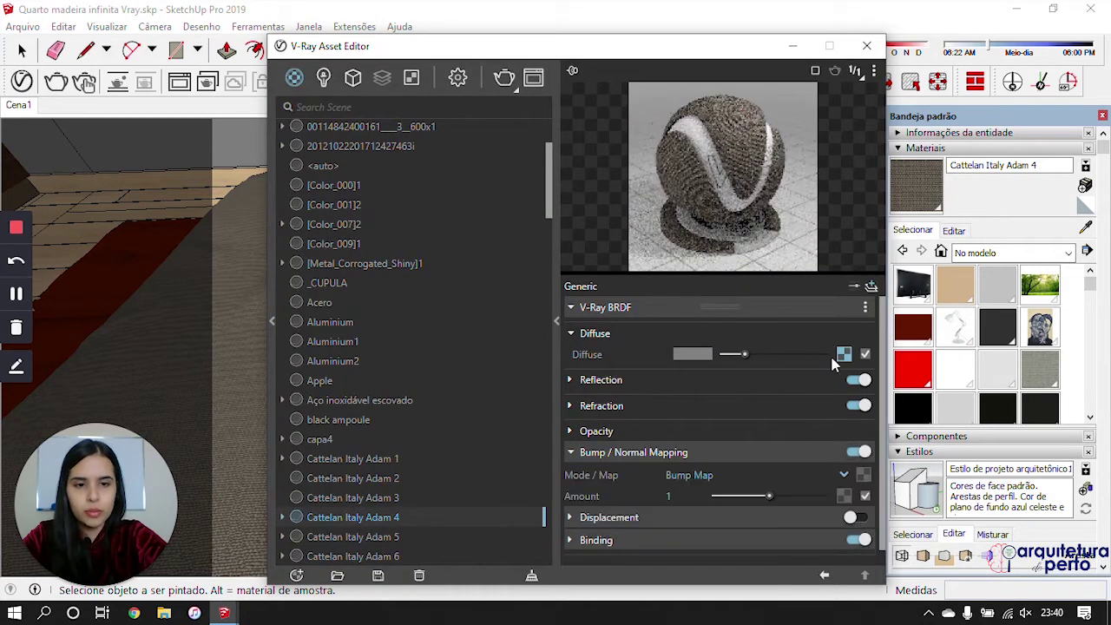
right_click(856, 492)
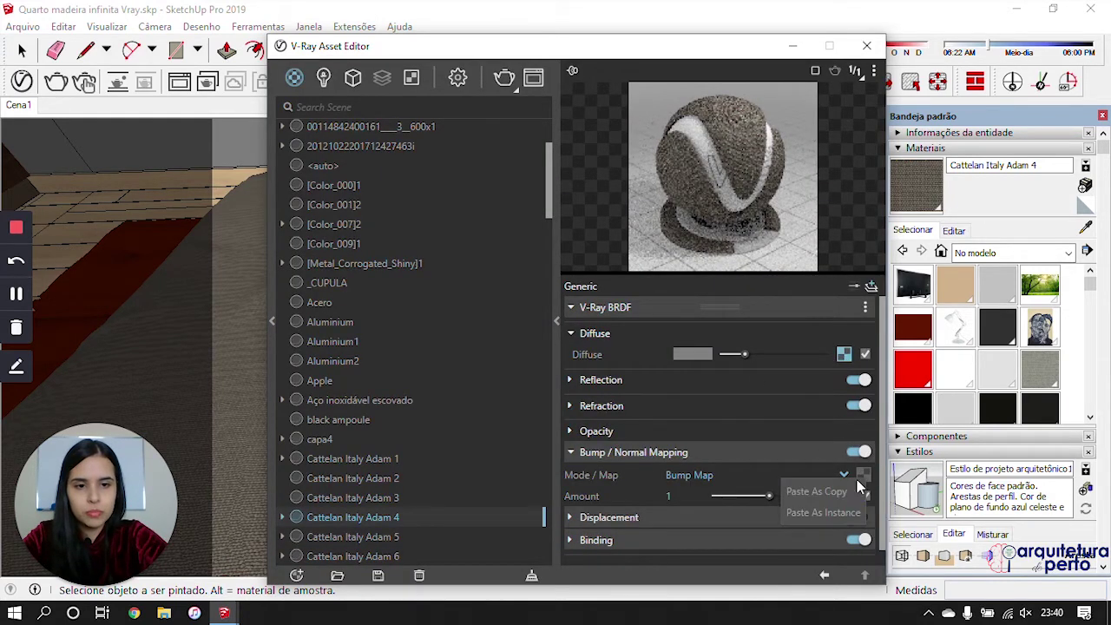
click(846, 493)
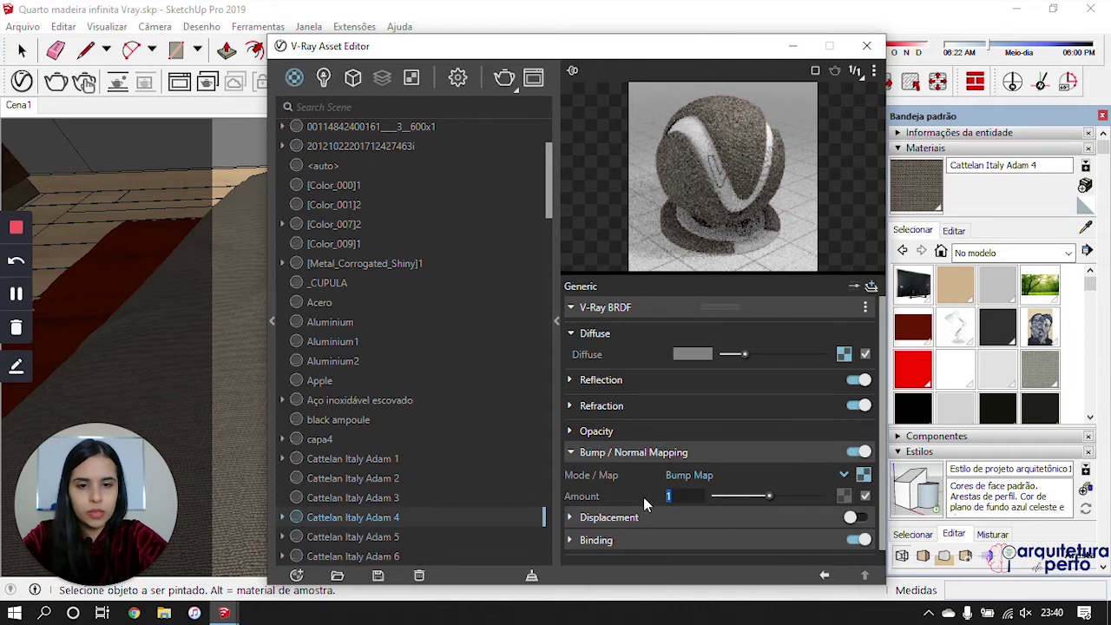
text(,07)
key(Return)
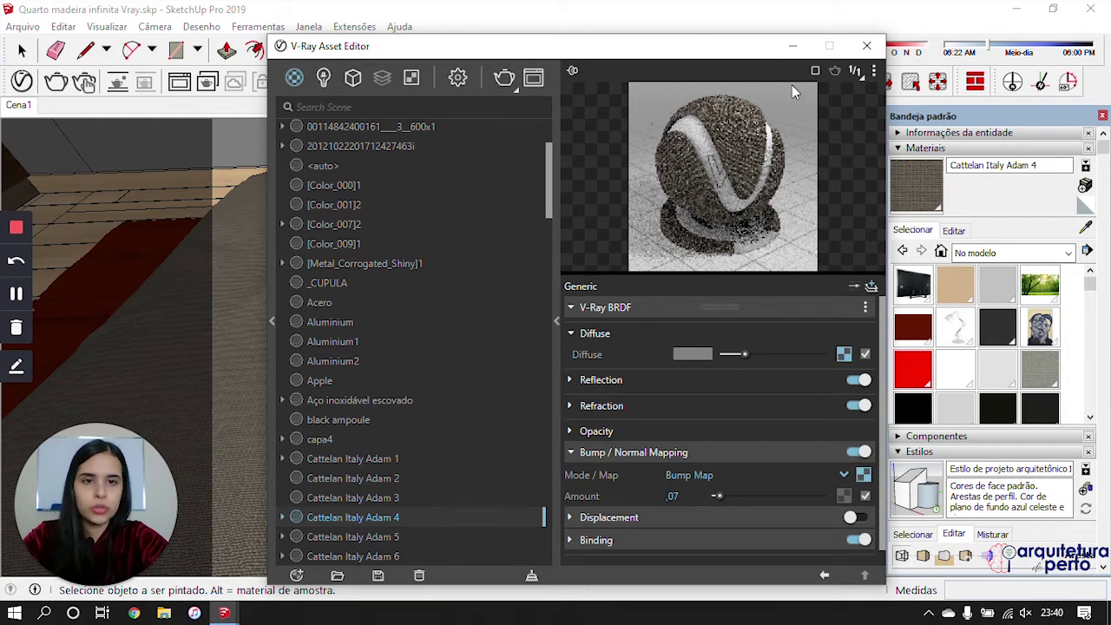
click(872, 43)
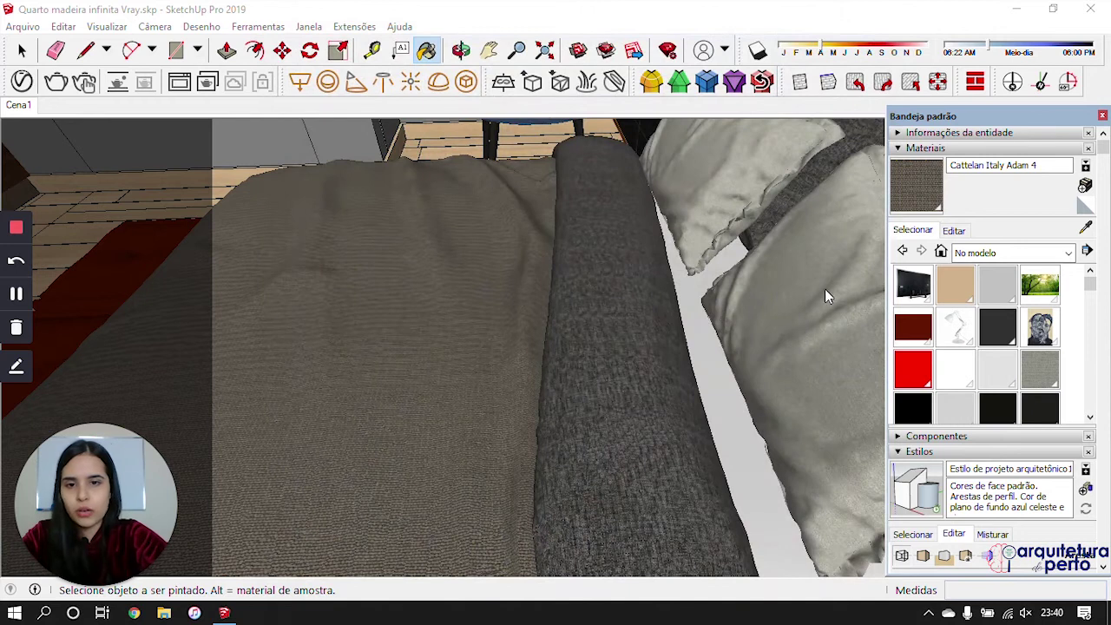
Step: Sample the red material of the bench cushions at the foot of the bed for editing in the V-Ray Asset Editor
middle_drag(839, 280, 826, 287)
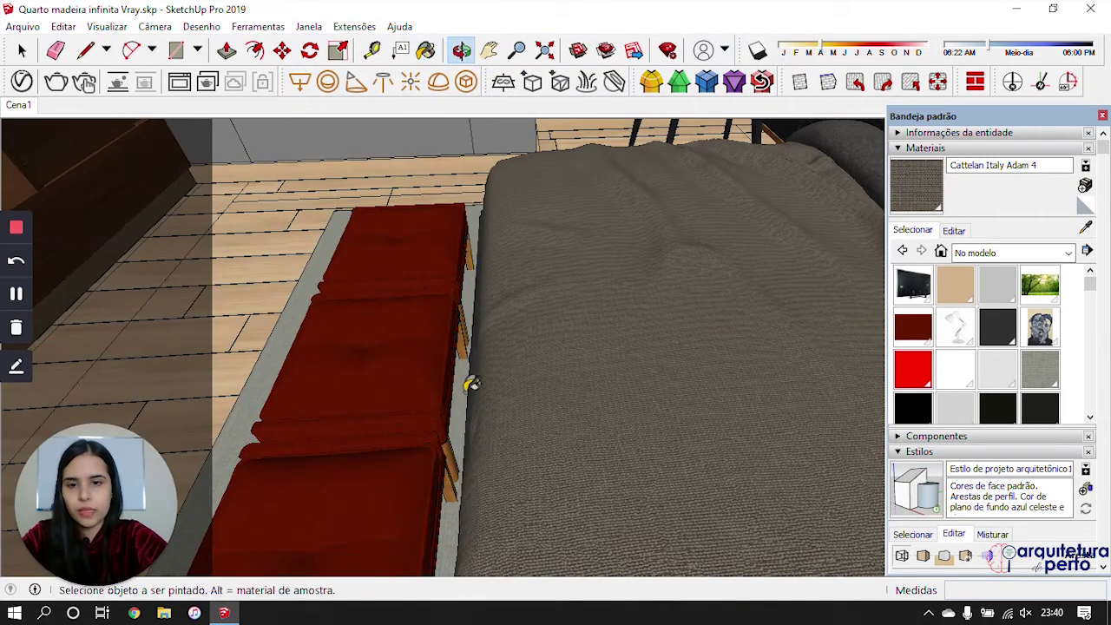
middle_drag(471, 385, 579, 334)
key(b)
click(1087, 227)
click(596, 434)
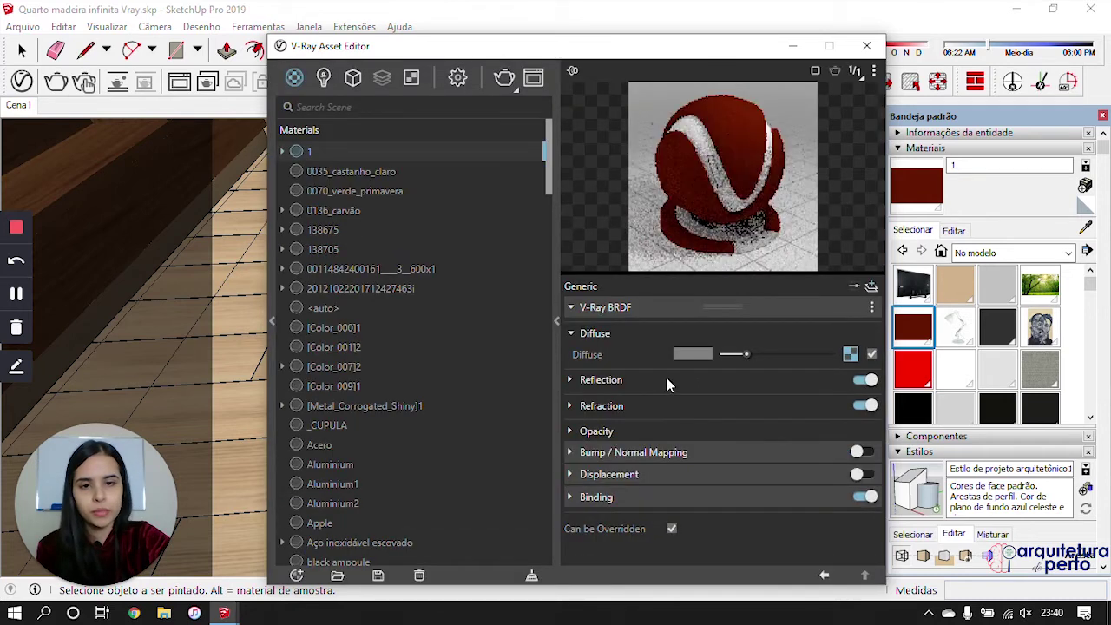
Step: Set the red cushion material's reflection color to white, glossiness to 0,8 and reflection IOR to 1,8
click(666, 379)
drag(788, 402, 868, 418)
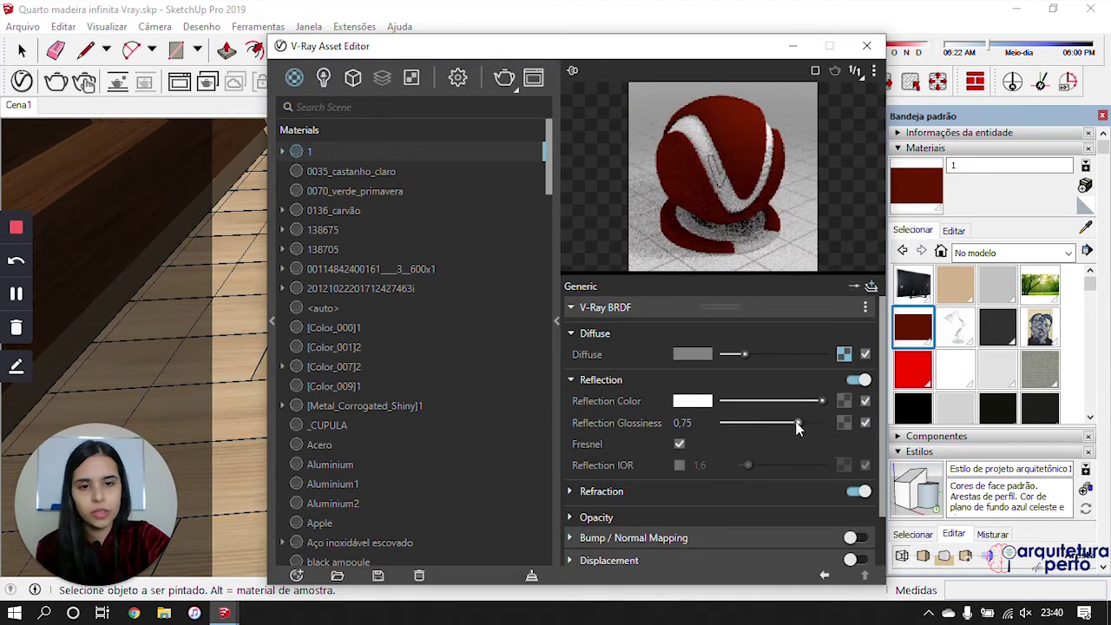
drag(797, 425, 803, 427)
click(680, 465)
key(BackSpace)
text(8)
key(Return)
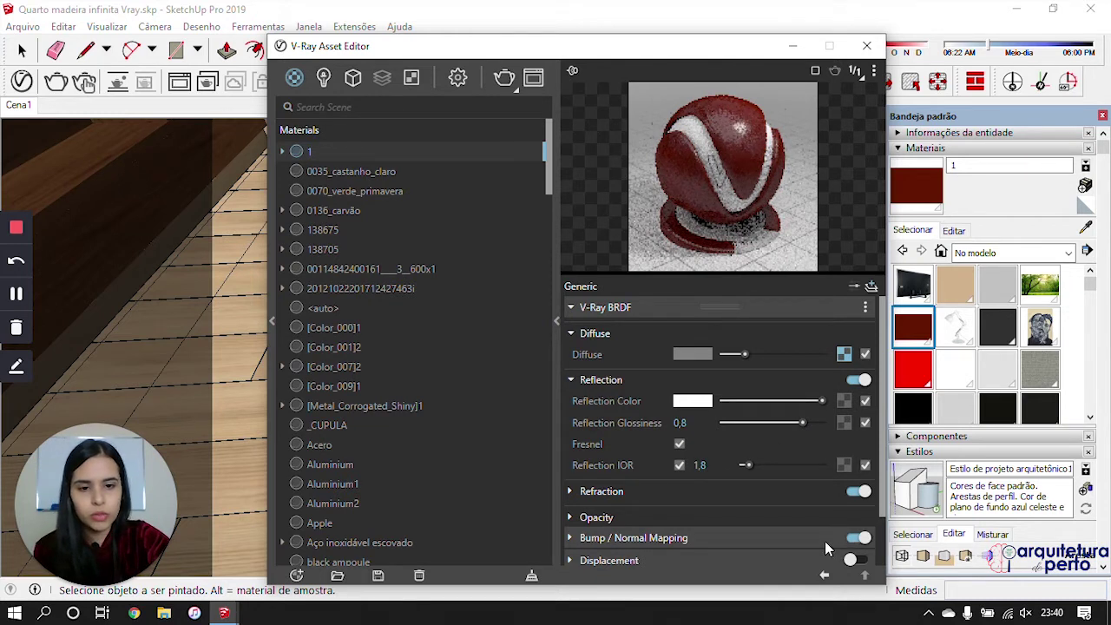
Step: Enable bump mapping on the red cushion material with a pasted copy of its texture and an amount of 0,1
click(826, 542)
scroll(853, 564, down, 2)
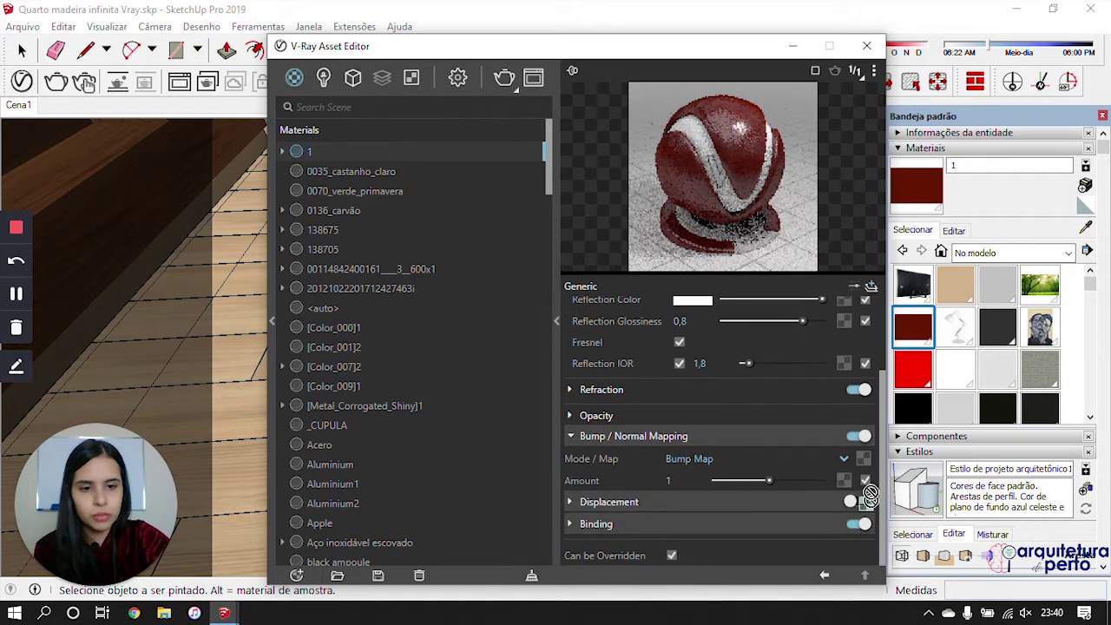
right_click(853, 460)
click(848, 475)
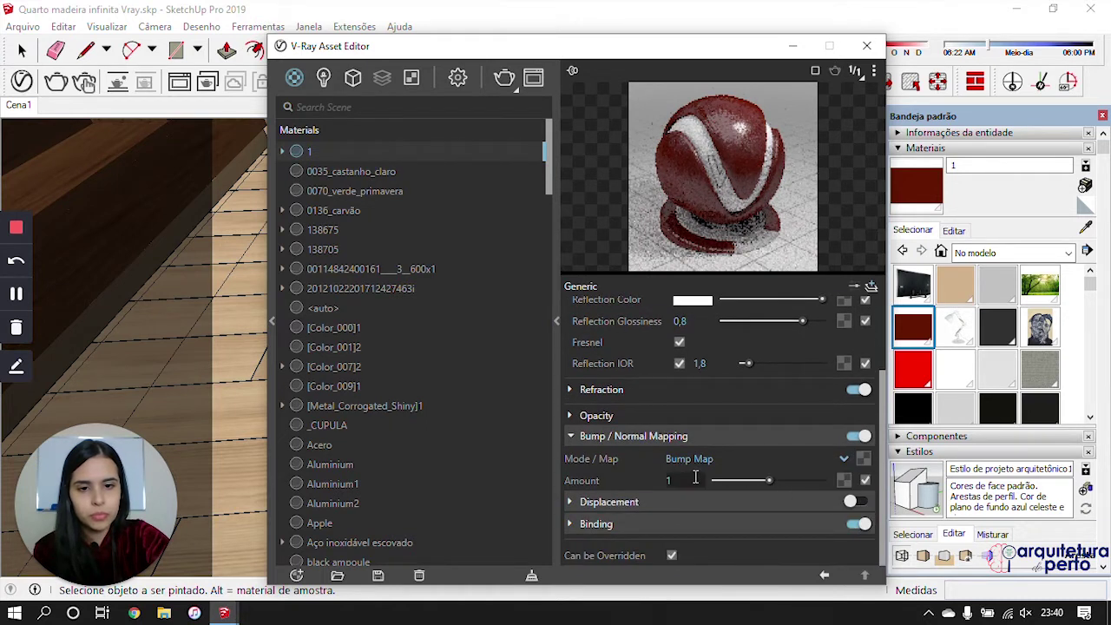
key(Return)
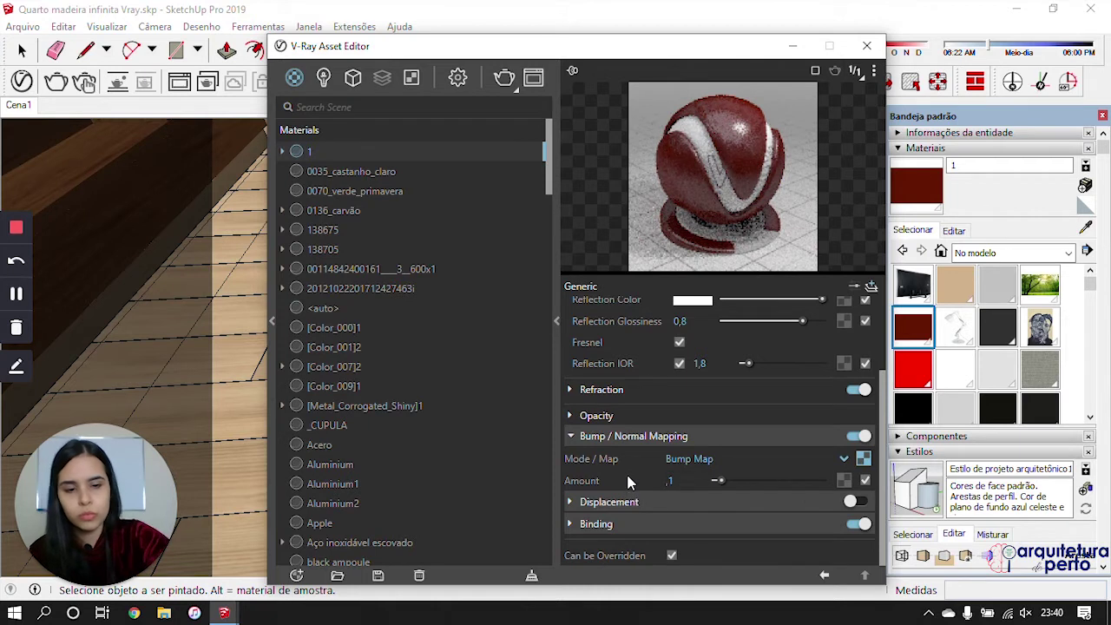
Step: Wrap the red cushion material's bump texture in a Color Correction with saturation -1
right_click(862, 459)
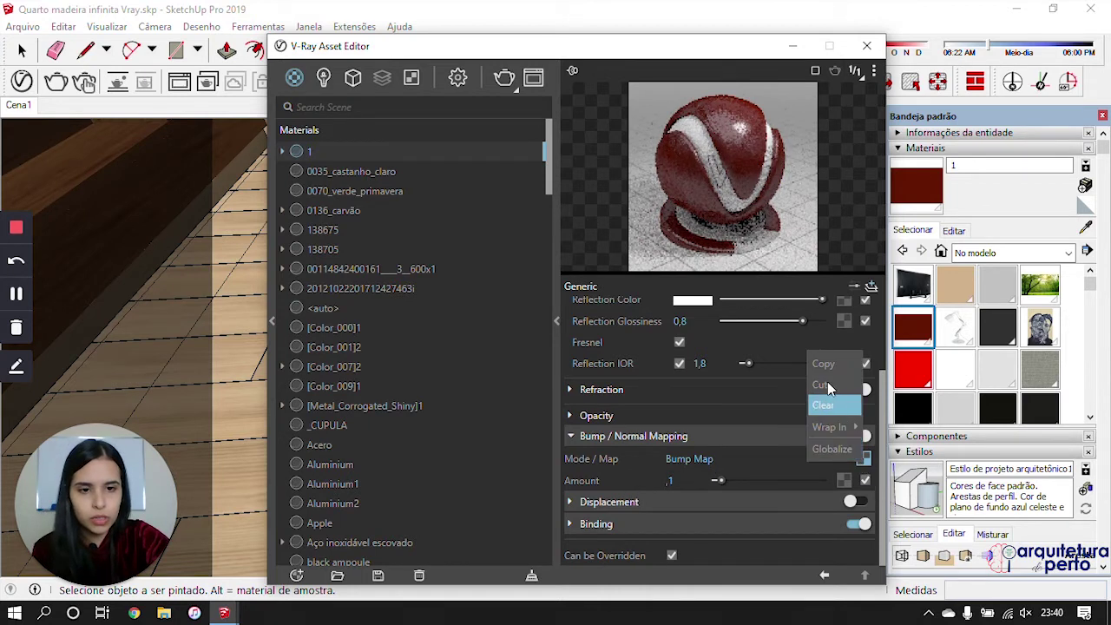
mouse_move(829, 426)
click(757, 195)
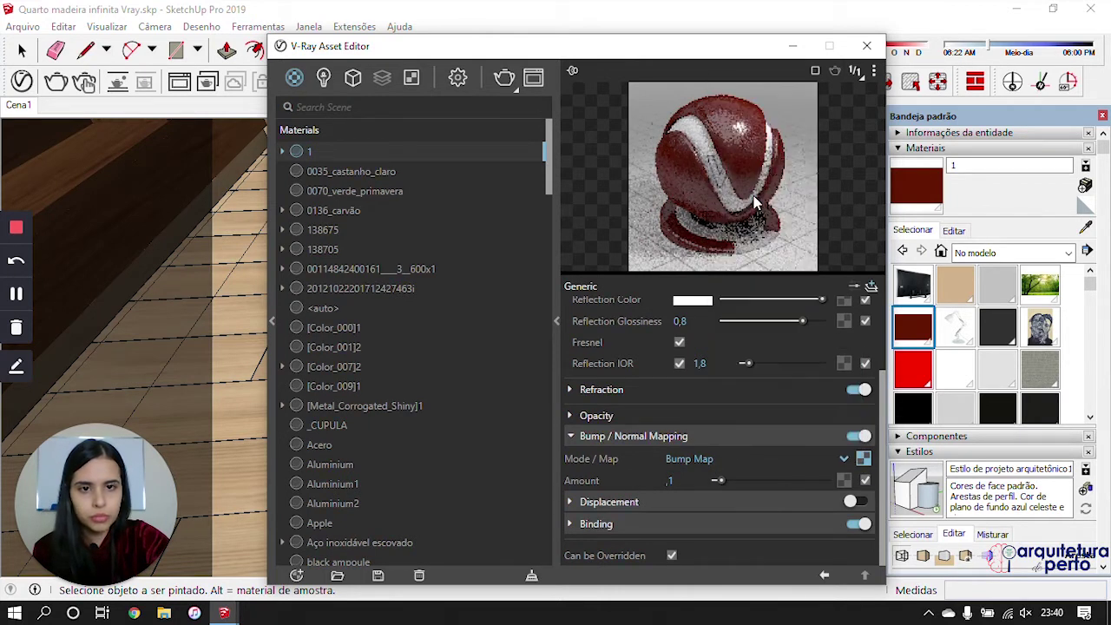
click(713, 399)
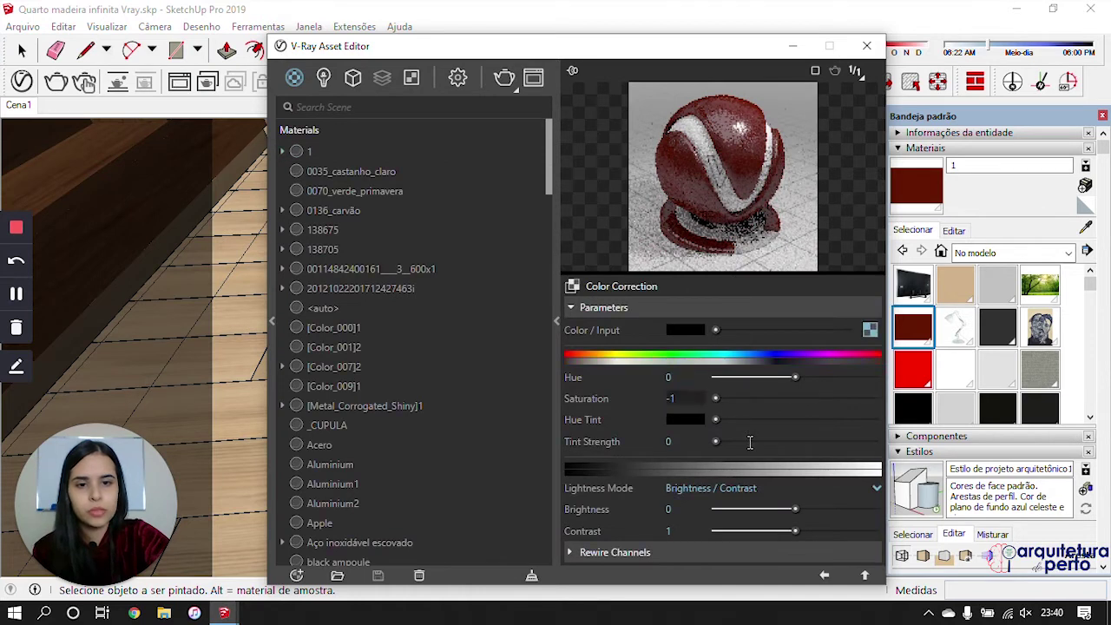
click(824, 575)
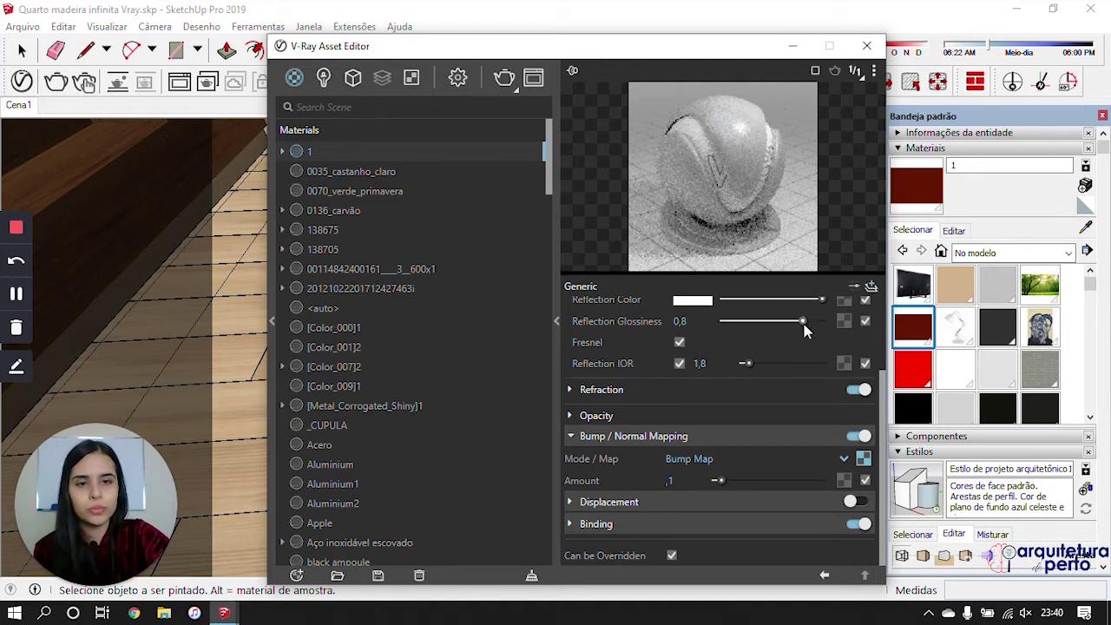
click(867, 45)
Step: Examine the bench cushions up close along with the texture image and size settings of their red material
middle_drag(496, 354, 633, 377)
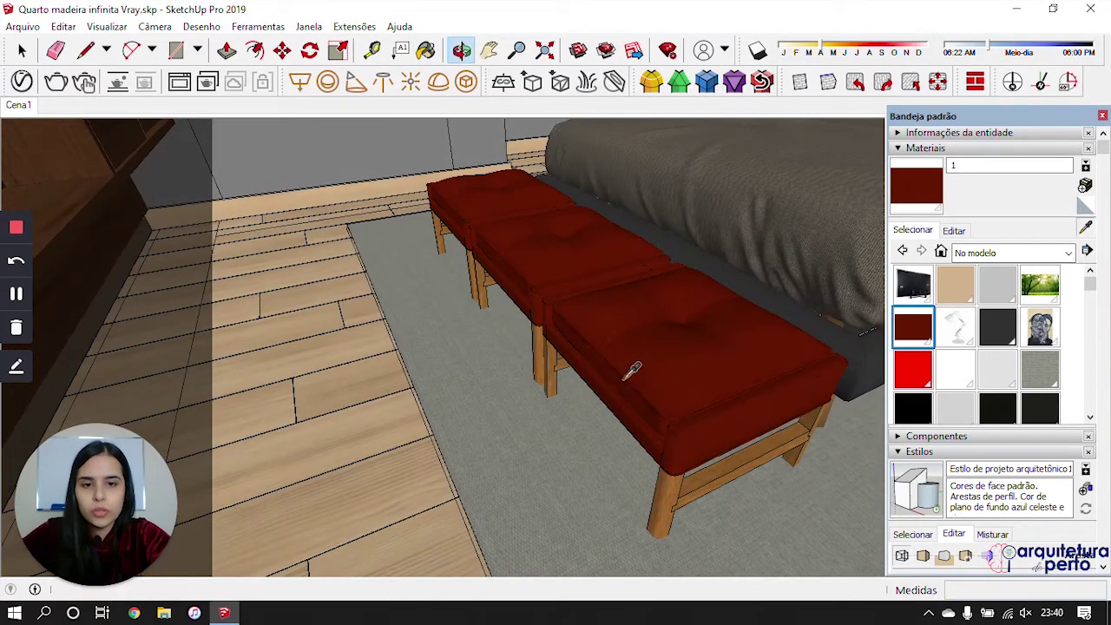
scroll(729, 408, up, 4)
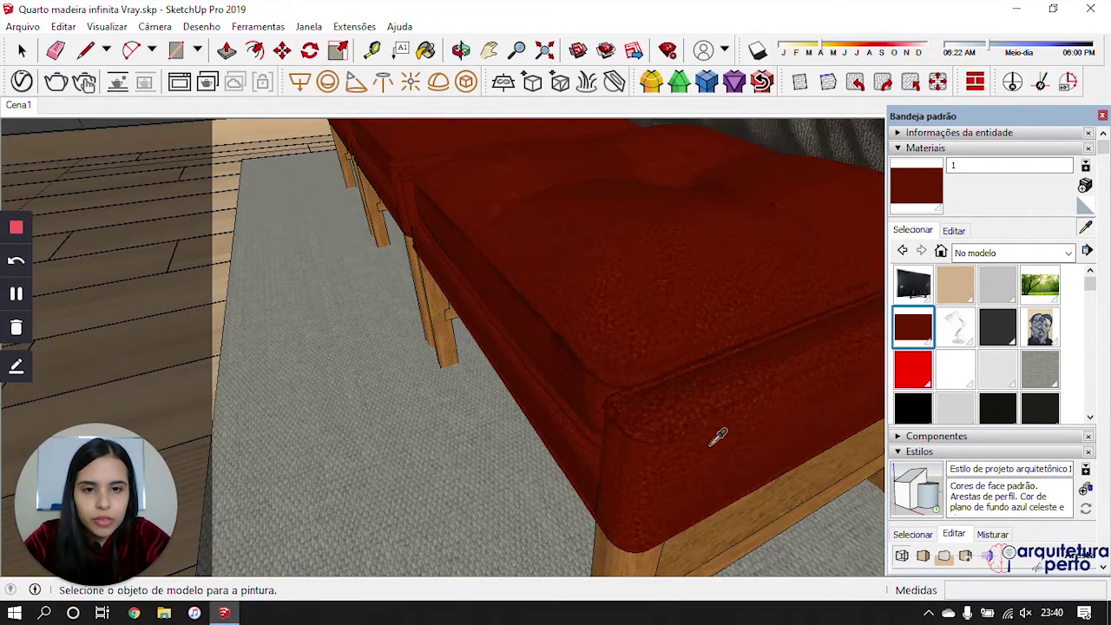
click(954, 230)
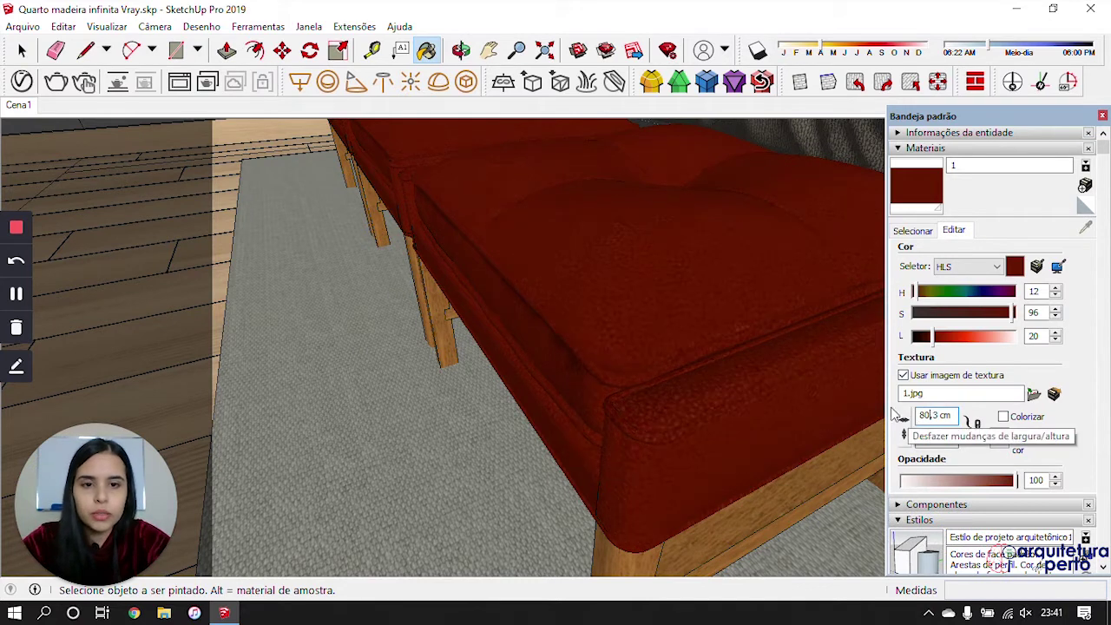
middle_drag(701, 355, 656, 240)
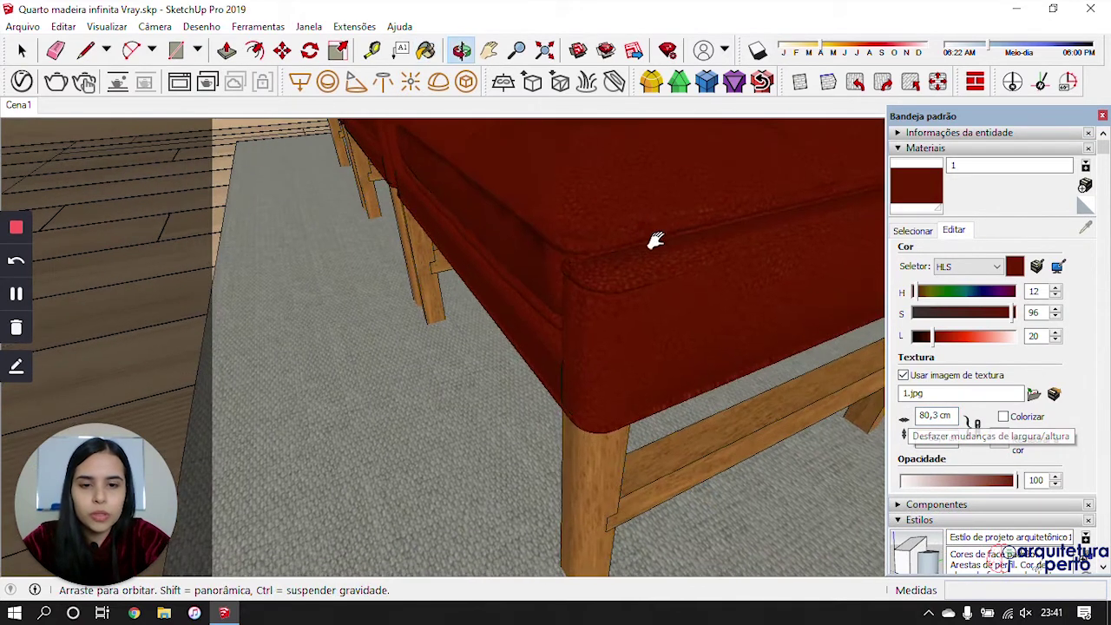
click(913, 230)
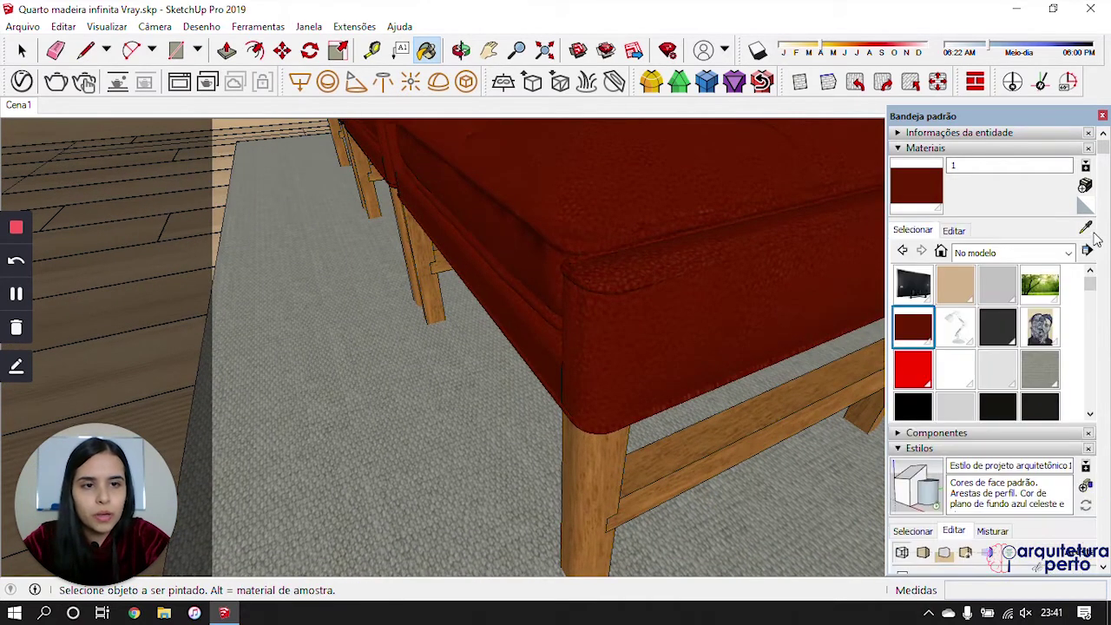
Step: Select the benches at the foot of the bed and raise them slightly so their legs rest on the rug
alt+click(597, 476)
key(space)
click(415, 310)
shift+click(347, 162)
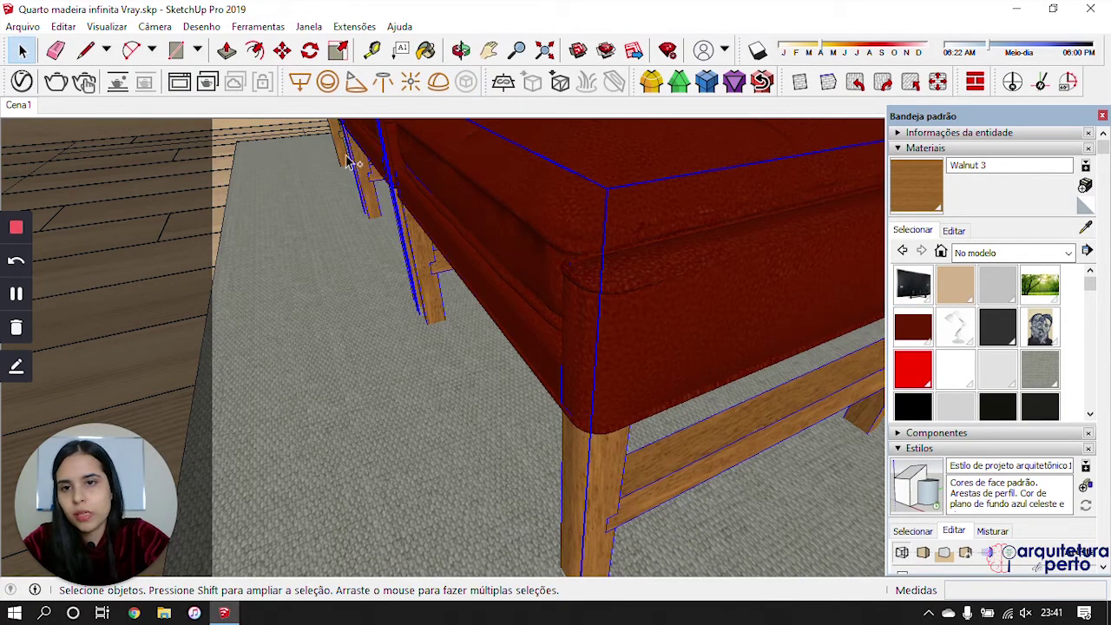
middle_drag(641, 518, 591, 397)
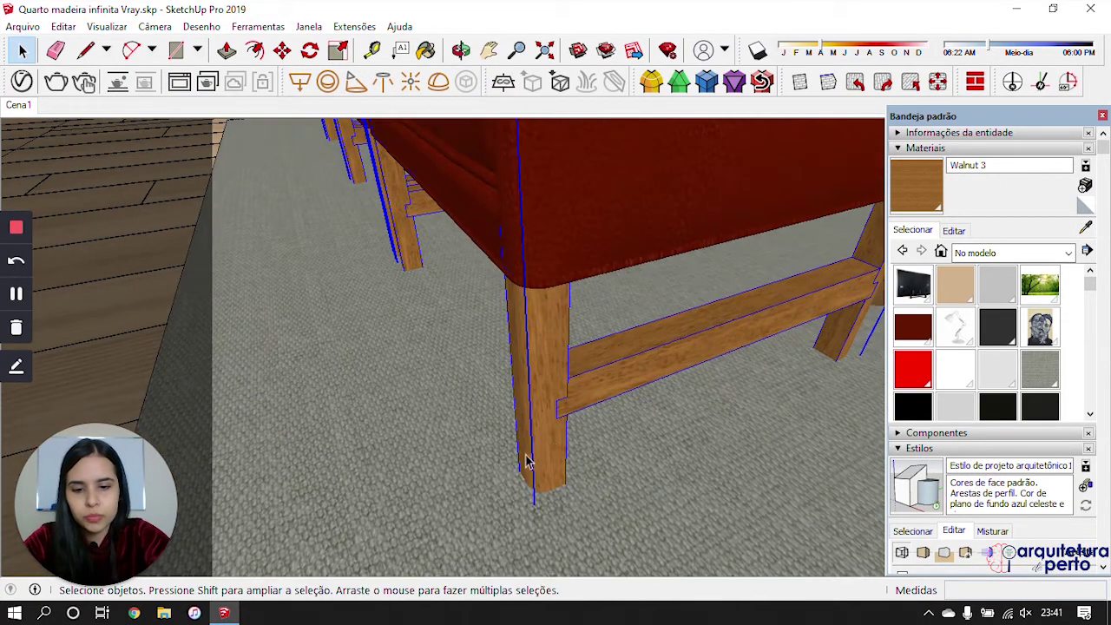
key(m)
click(525, 423)
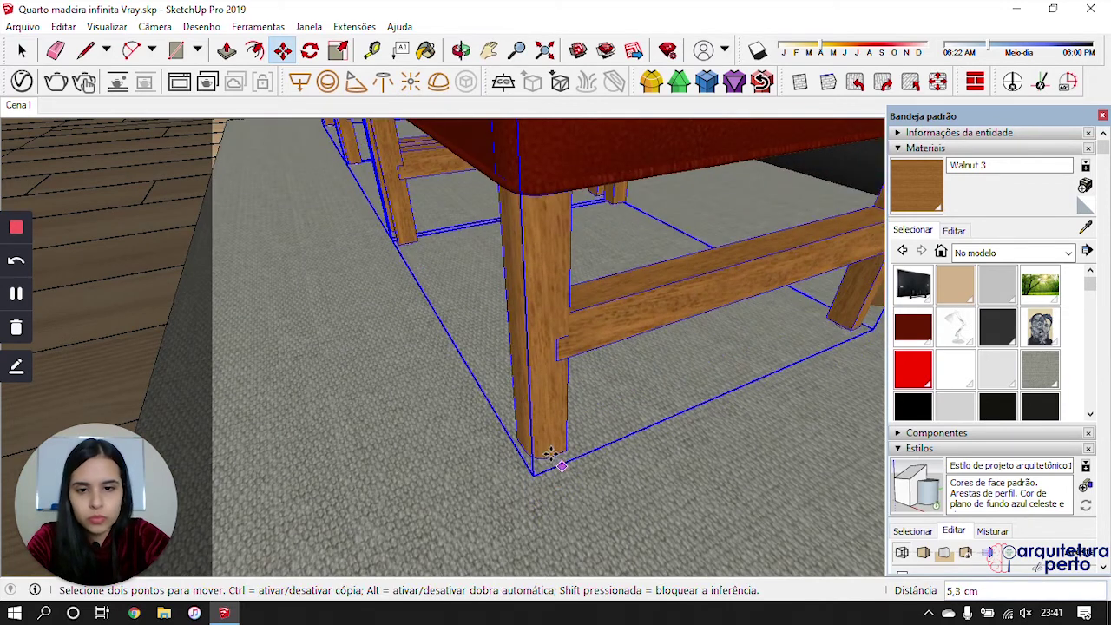
click(550, 456)
key(ctrl+z)
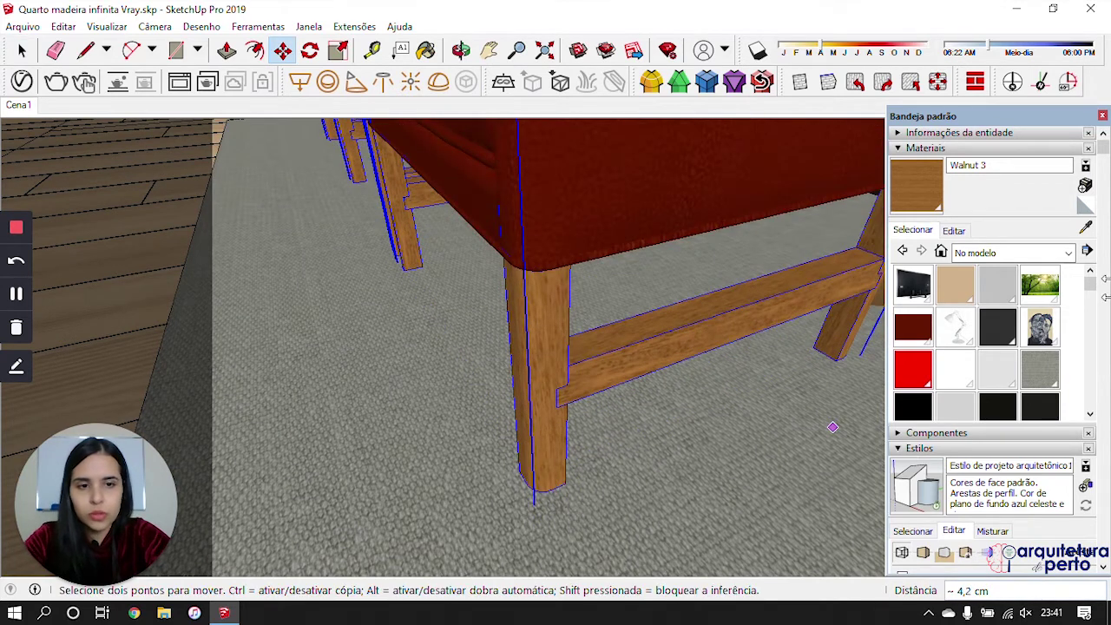
Step: Sample the bench legs' Walnut 3 material and set its V-Ray reflection color to white and glossiness to 0,8
click(1084, 227)
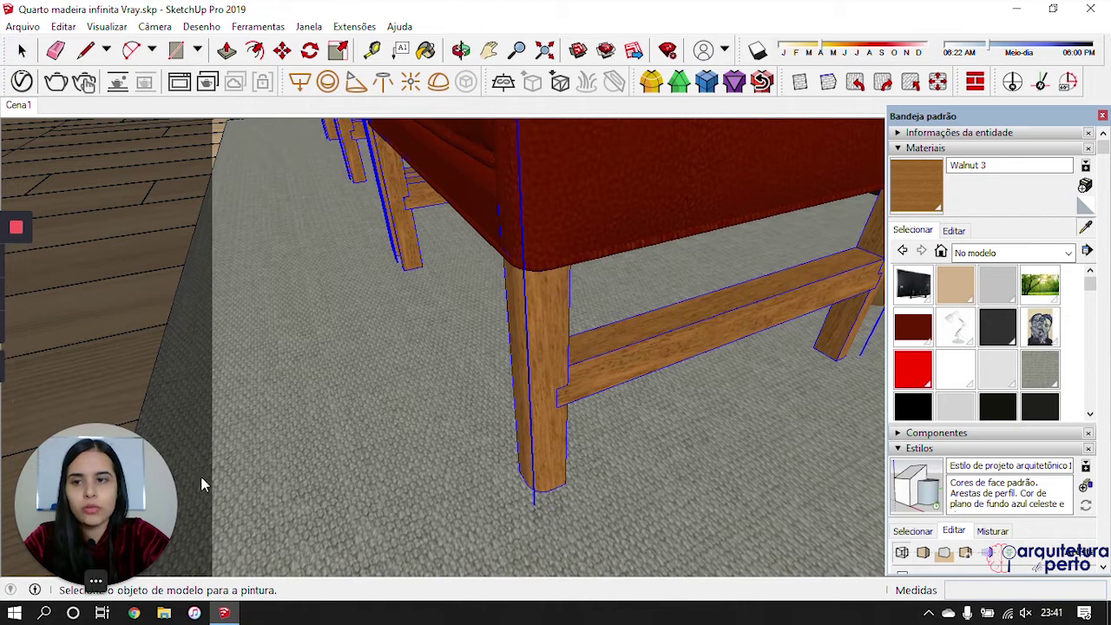
click(561, 340)
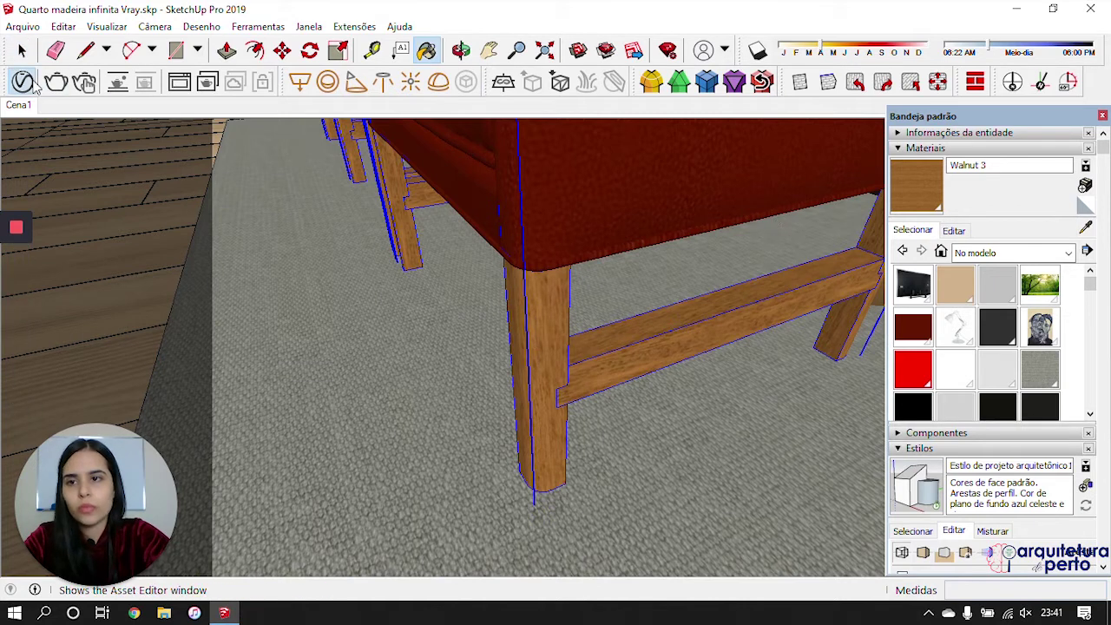
click(22, 81)
click(607, 382)
drag(723, 399, 803, 424)
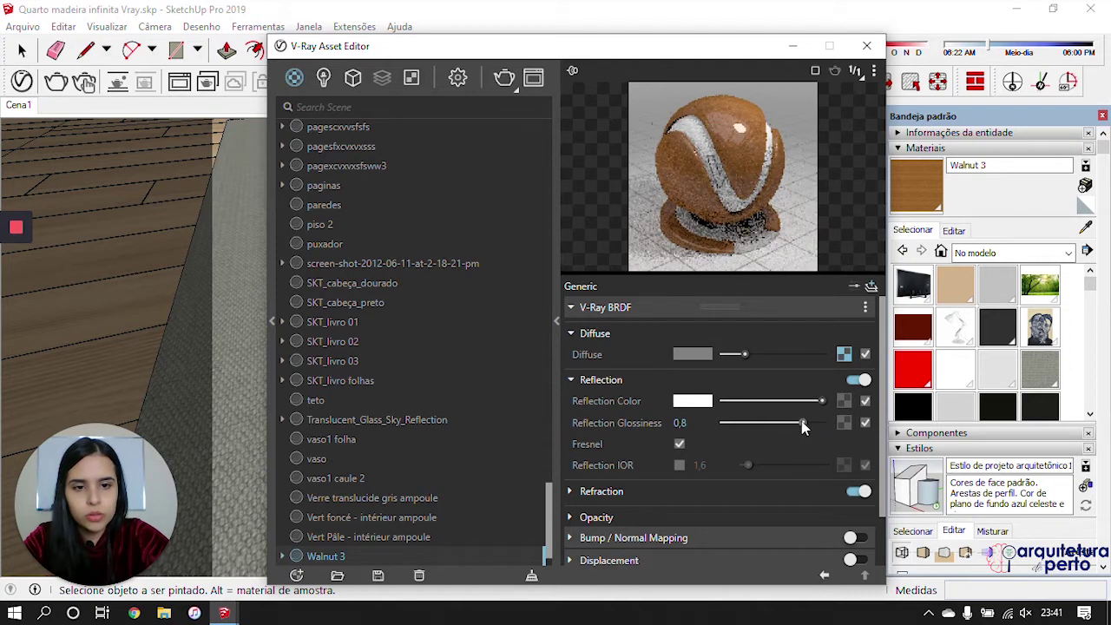
click(866, 45)
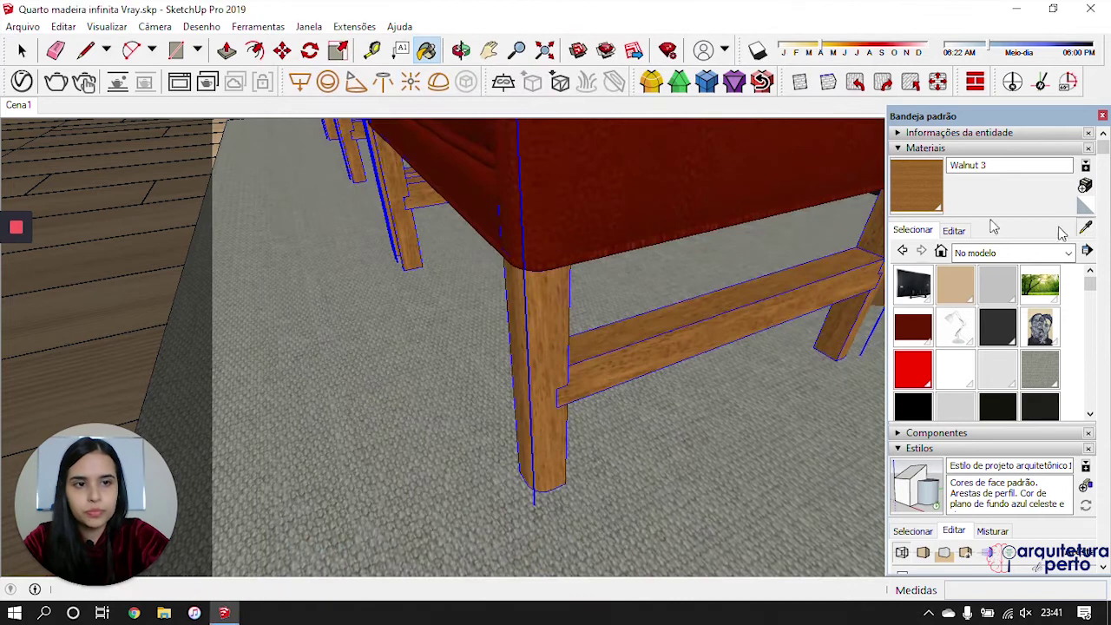
Step: Sample the material of the portrait painting above the desk and open it in the V-Ray Asset Editor
middle_drag(695, 169, 611, 368)
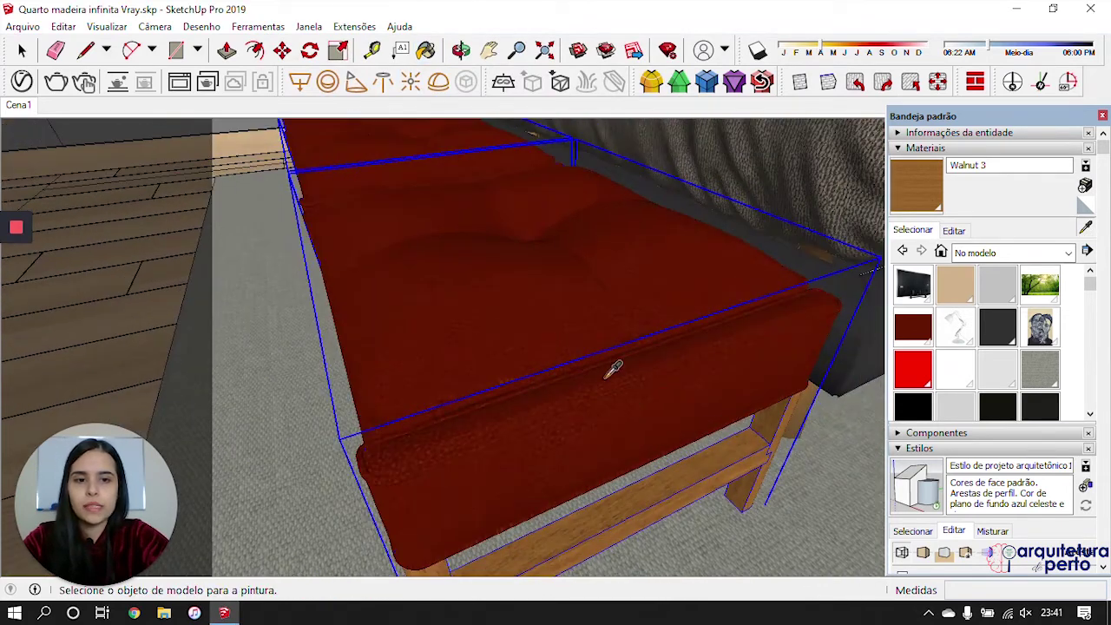
middle_drag(696, 276, 684, 402)
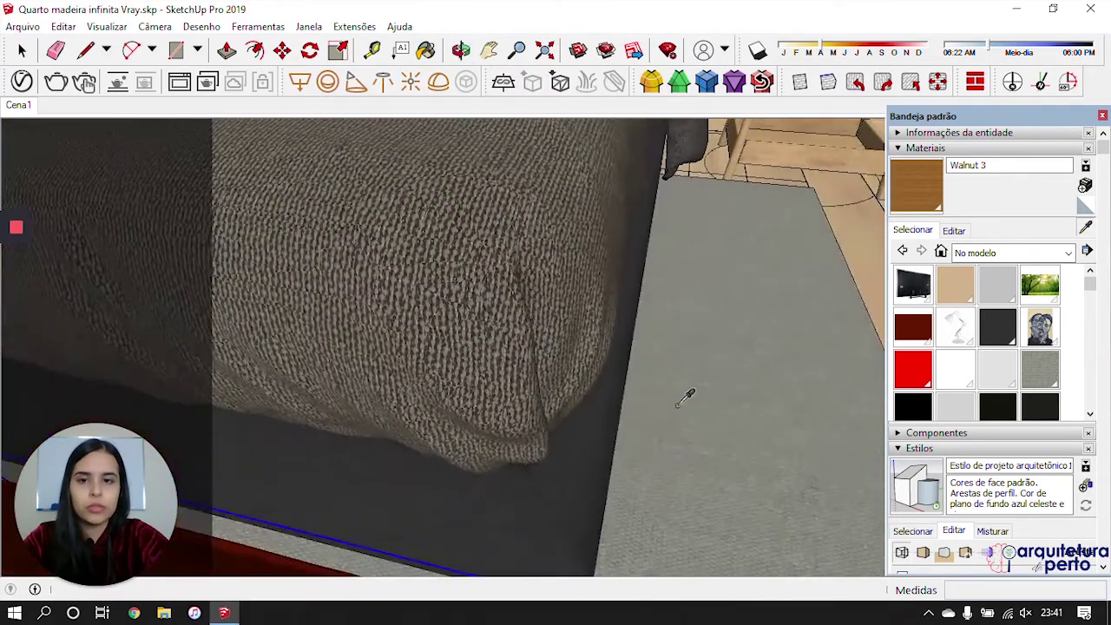
middle_drag(629, 222, 667, 563)
middle_drag(459, 484, 560, 458)
shift+middle_drag(530, 415, 641, 565)
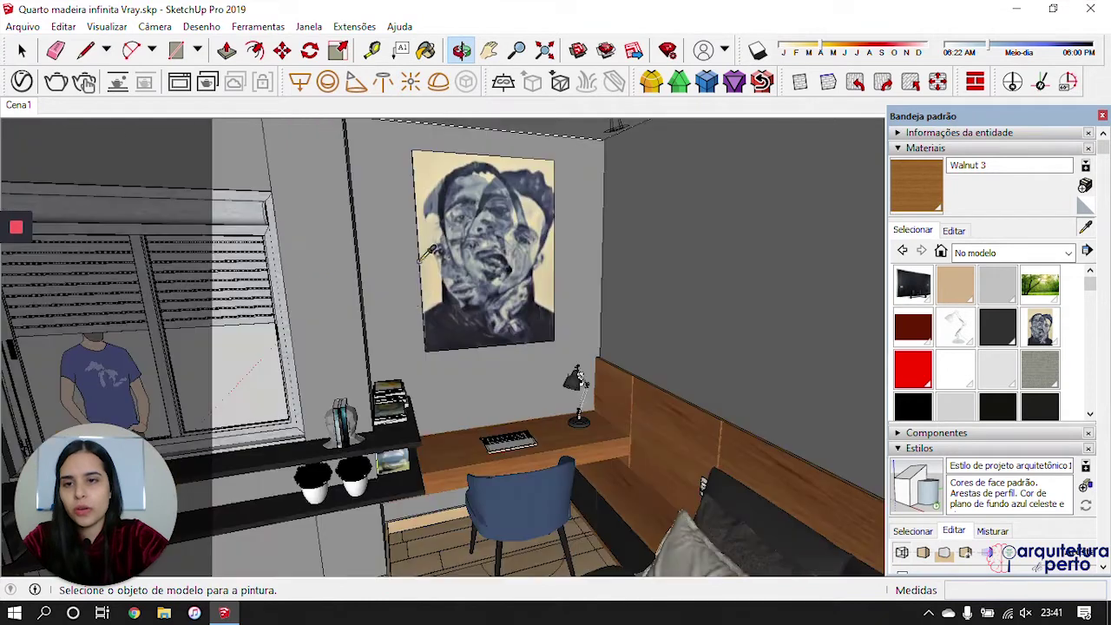
click(517, 269)
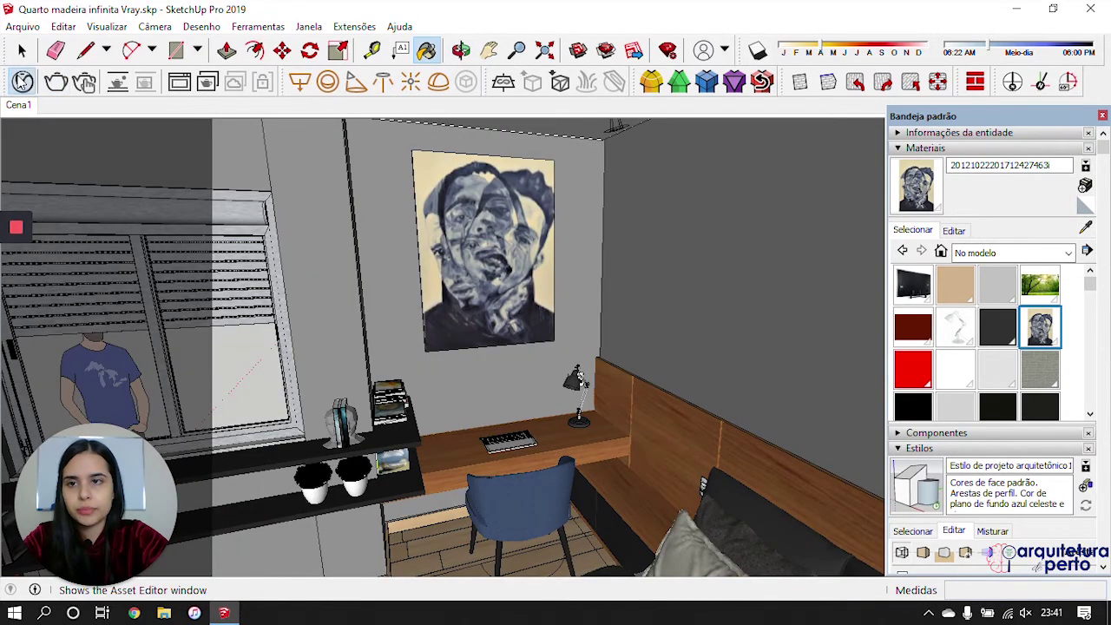
click(21, 81)
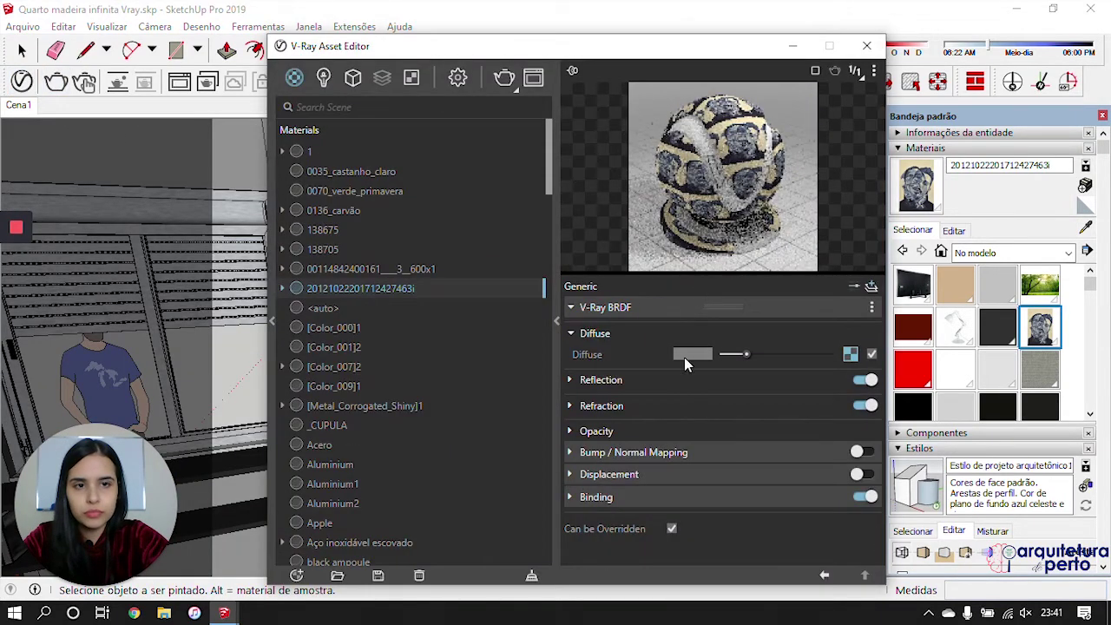
Step: Set the painting material's reflection color to white and its reflection IOR to 2
click(618, 382)
drag(726, 402, 883, 391)
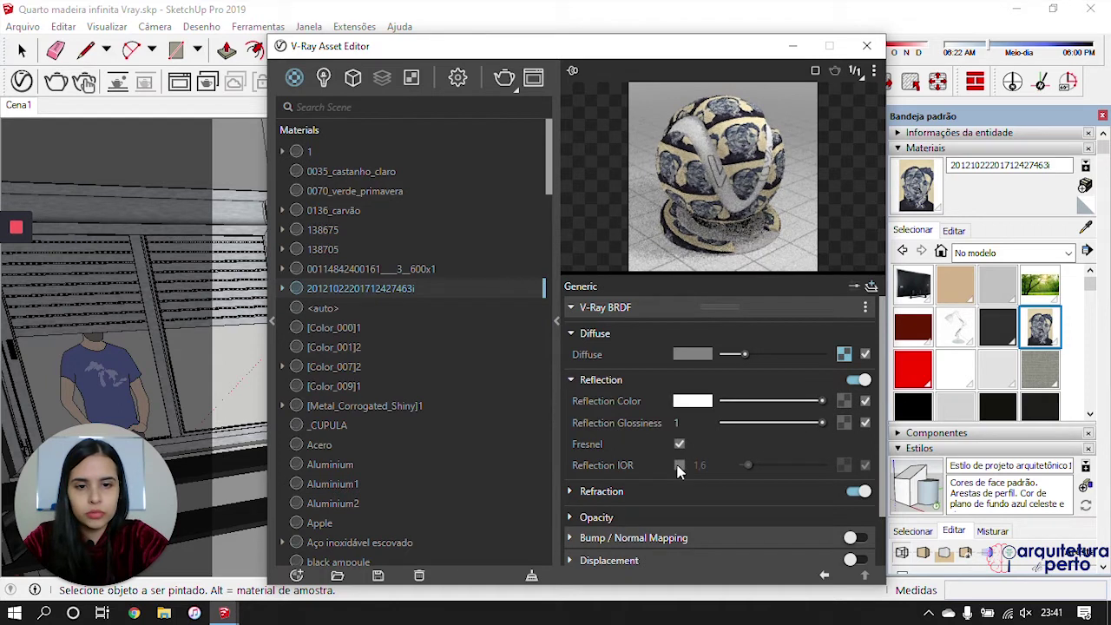
double_click(712, 467)
text(2)
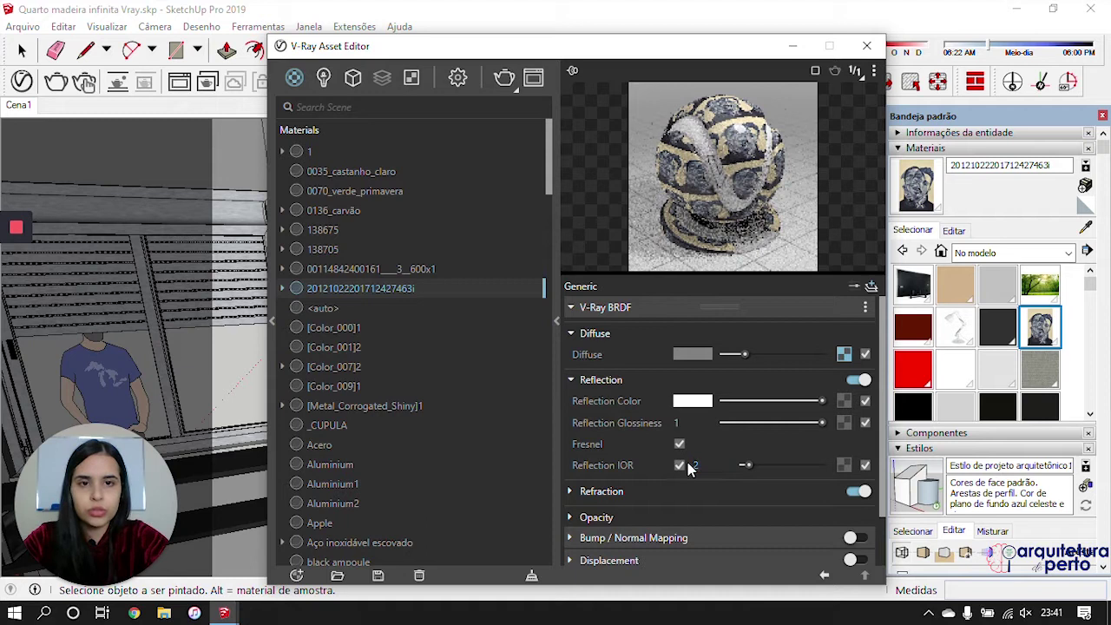
click(866, 45)
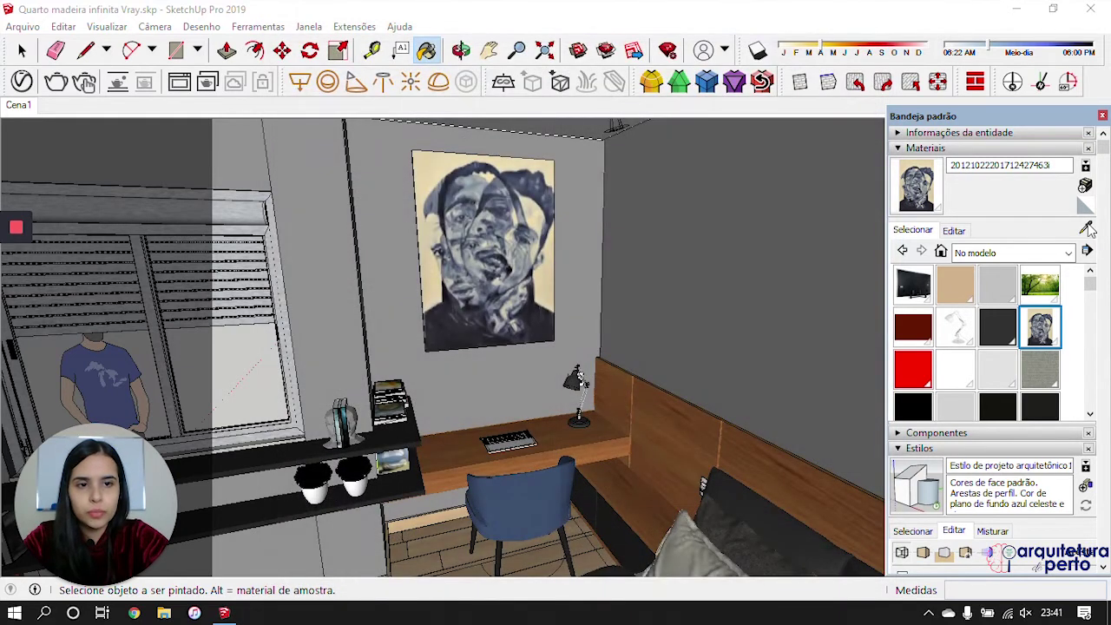
Step: Sample the brushed steel material Aço inoxidável escovado from the model and open it in the V-Ray Asset Editor
click(1087, 227)
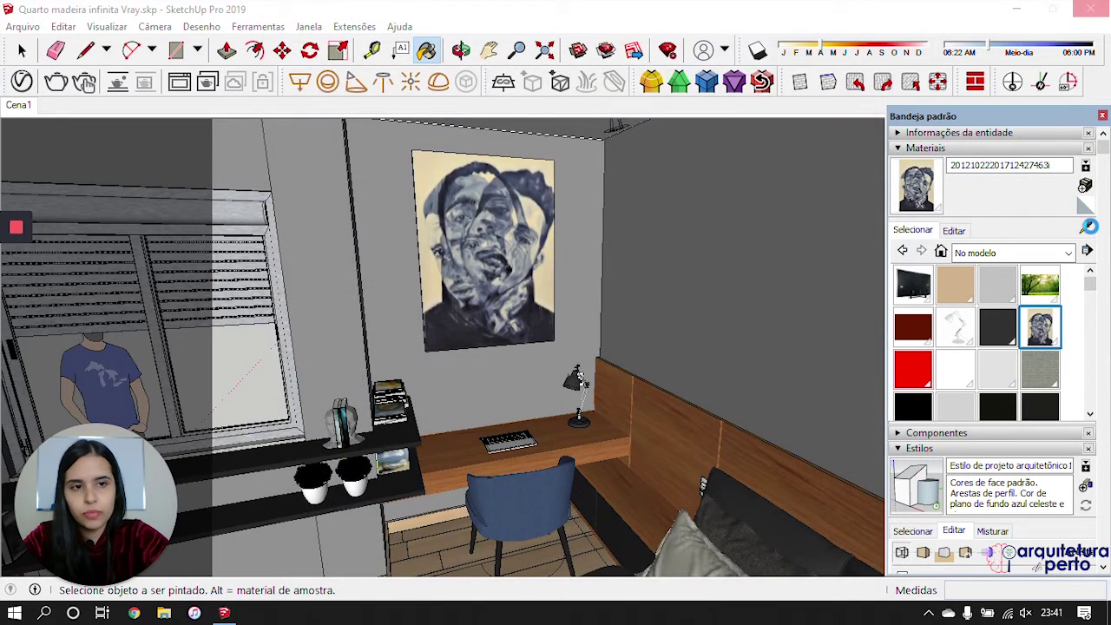
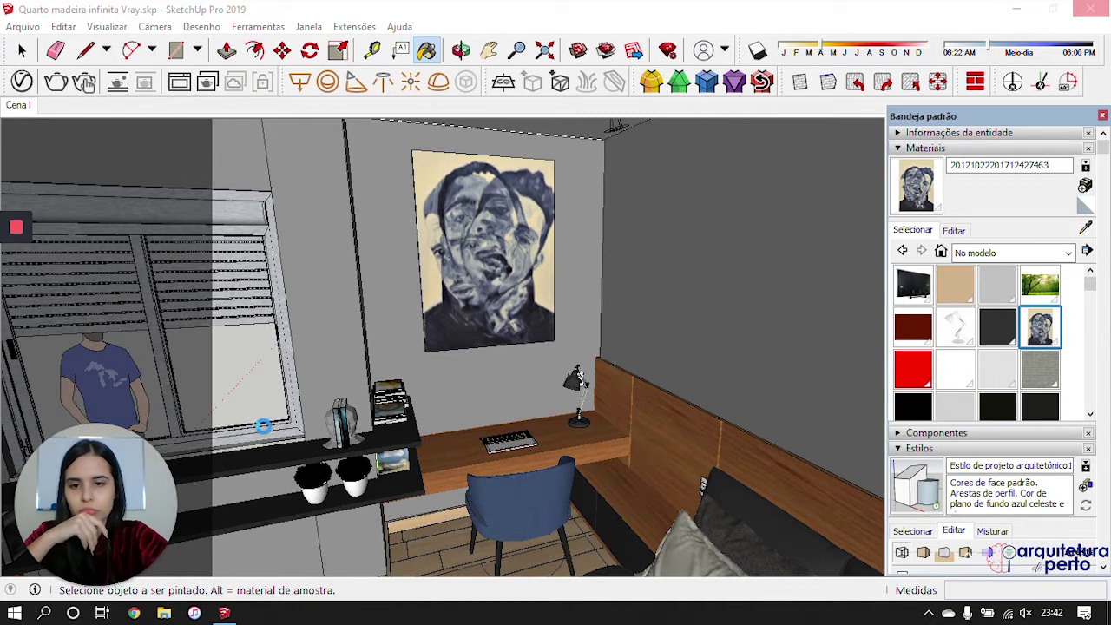
mouse_move(17, 328)
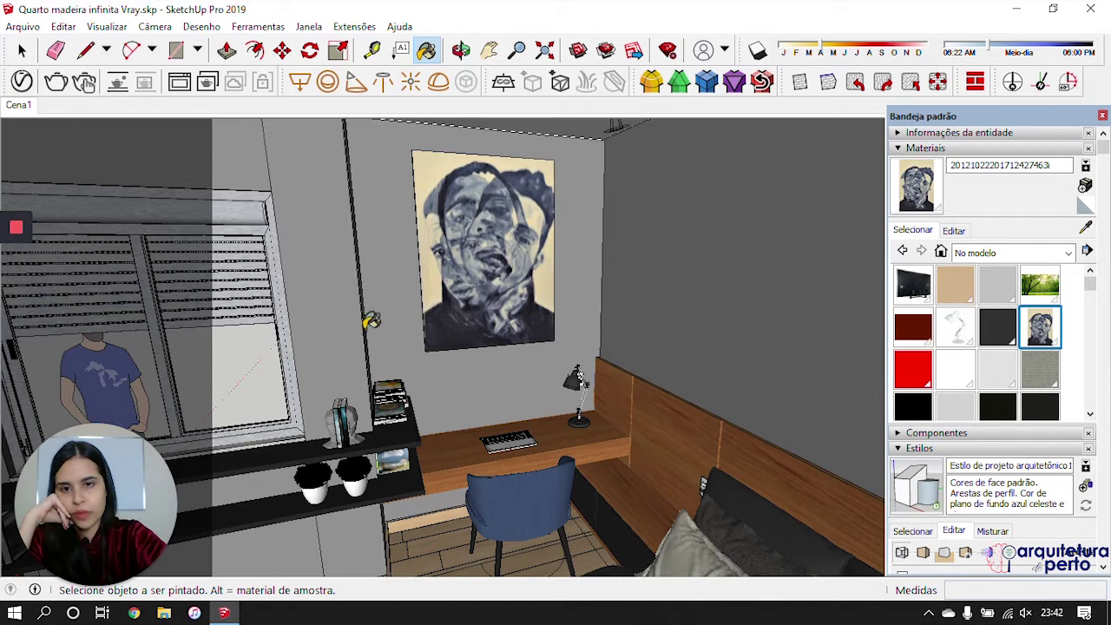
click(1087, 228)
click(265, 253)
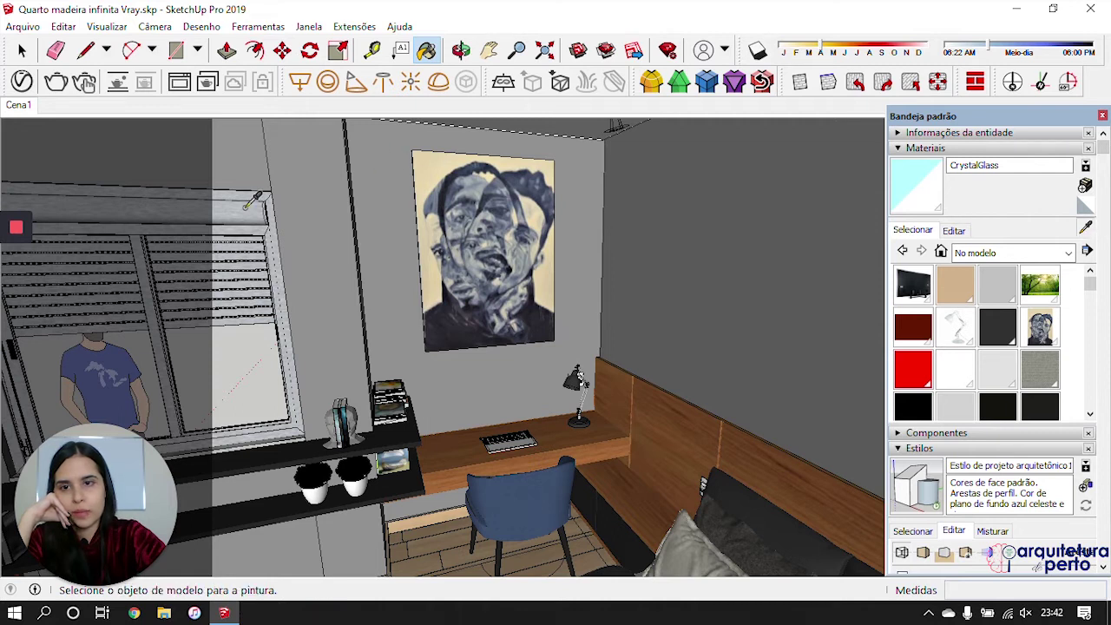
alt+click(578, 379)
click(22, 81)
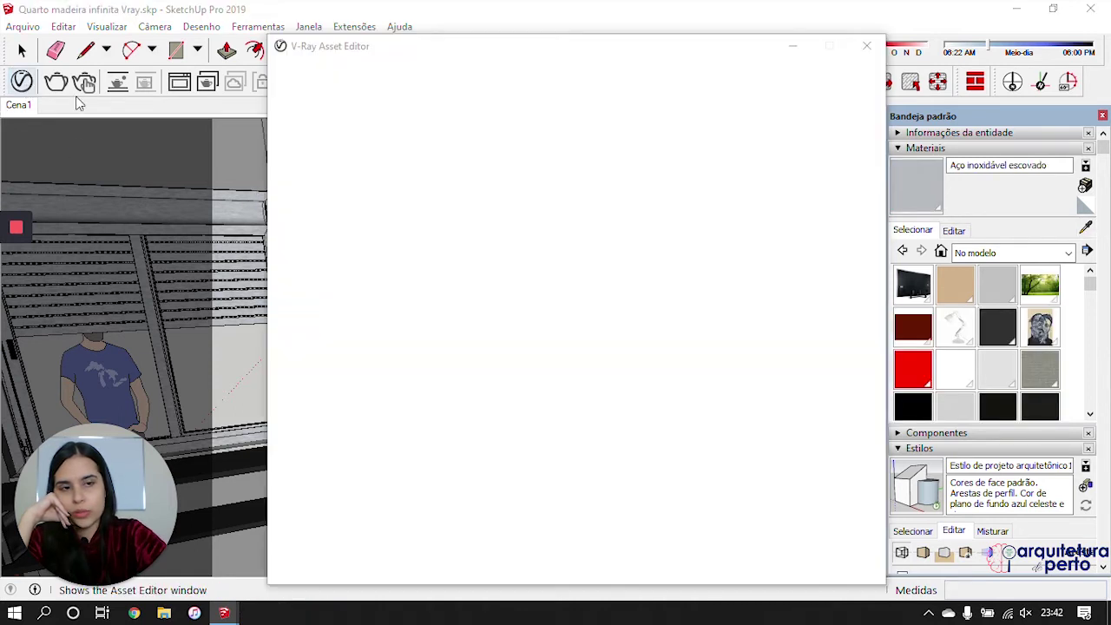
Step: Add a Metallic layer to Aço inoxidável escovado with a lighter grey color, metalness 1 and roughness 0,25
click(871, 307)
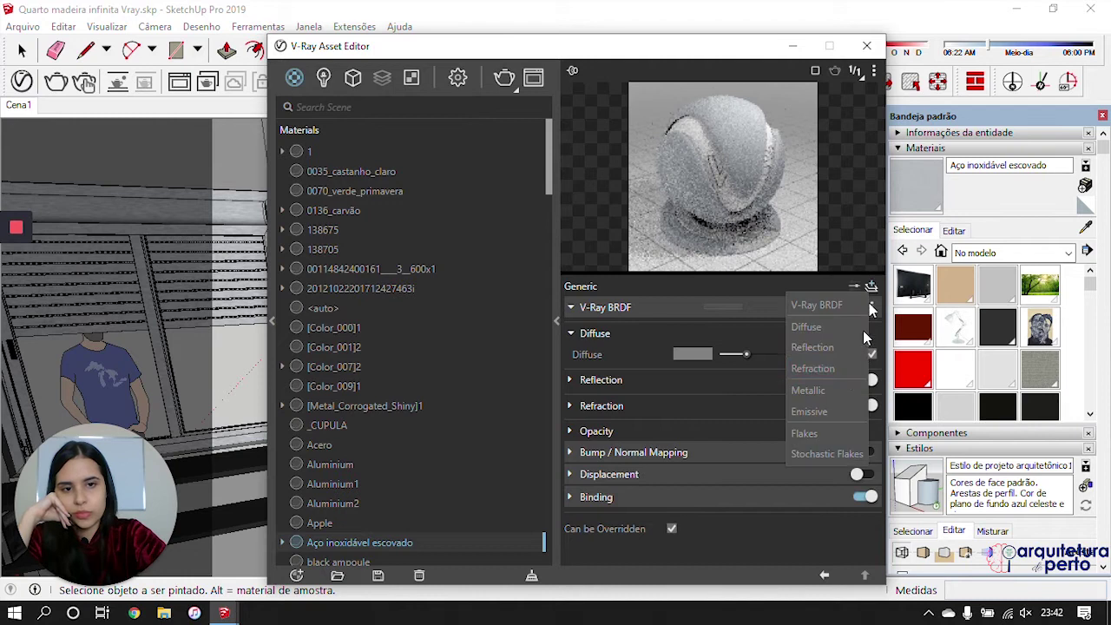
click(829, 401)
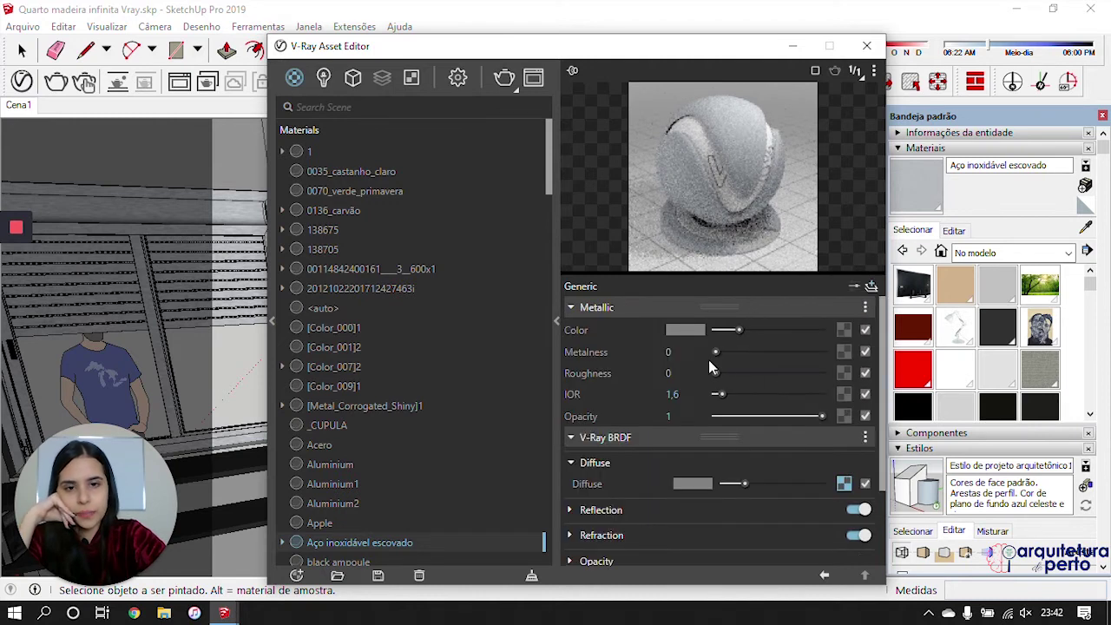
drag(750, 330, 863, 354)
drag(717, 373, 751, 387)
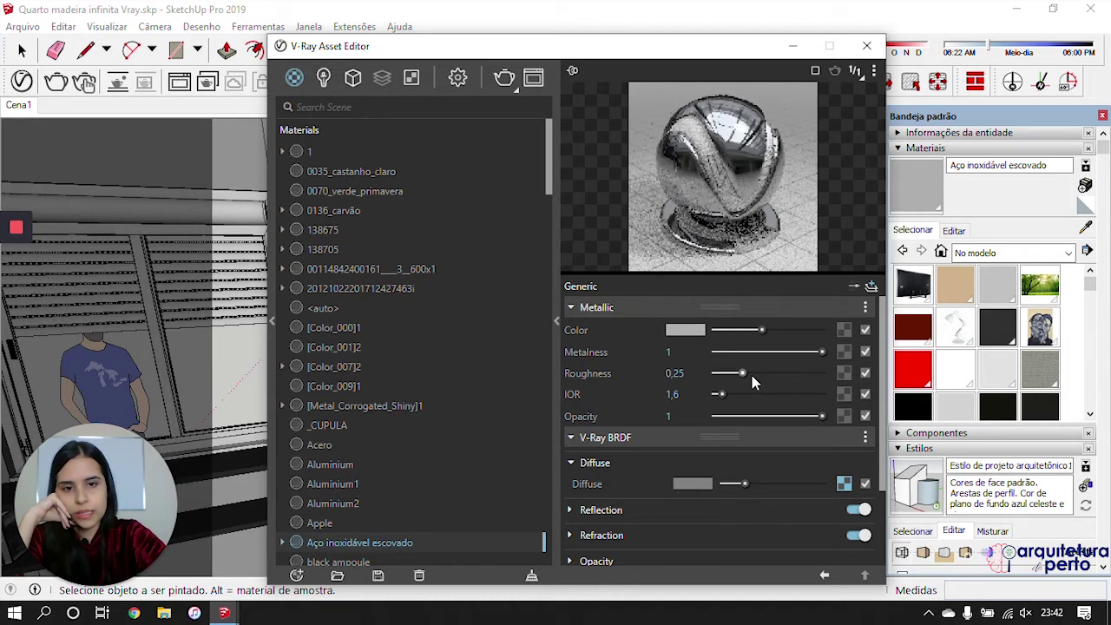
drag(767, 329, 777, 332)
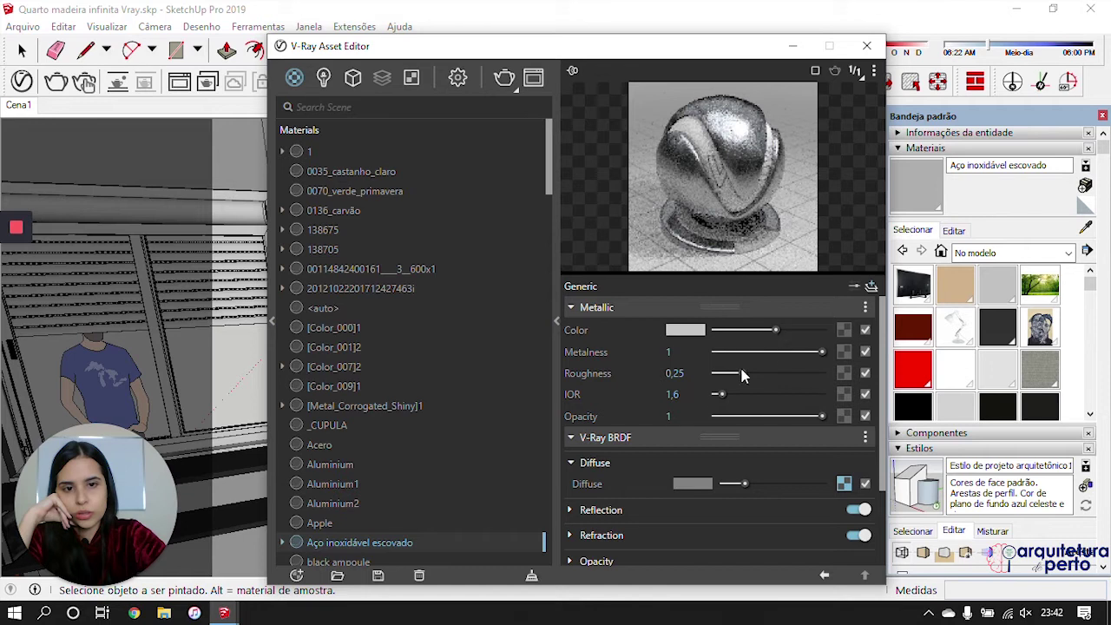
Step: Set the brushed steel's metallic IOR to 1,8 and close the V-Ray Asset Editor
click(684, 394)
key(BackSpace)
text(8)
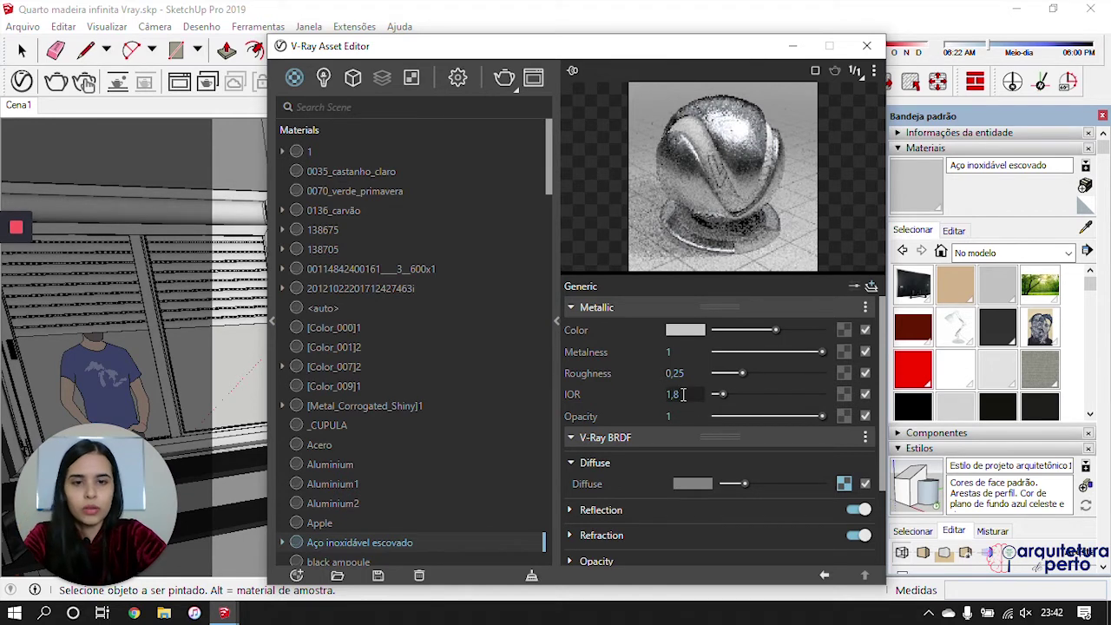
click(867, 45)
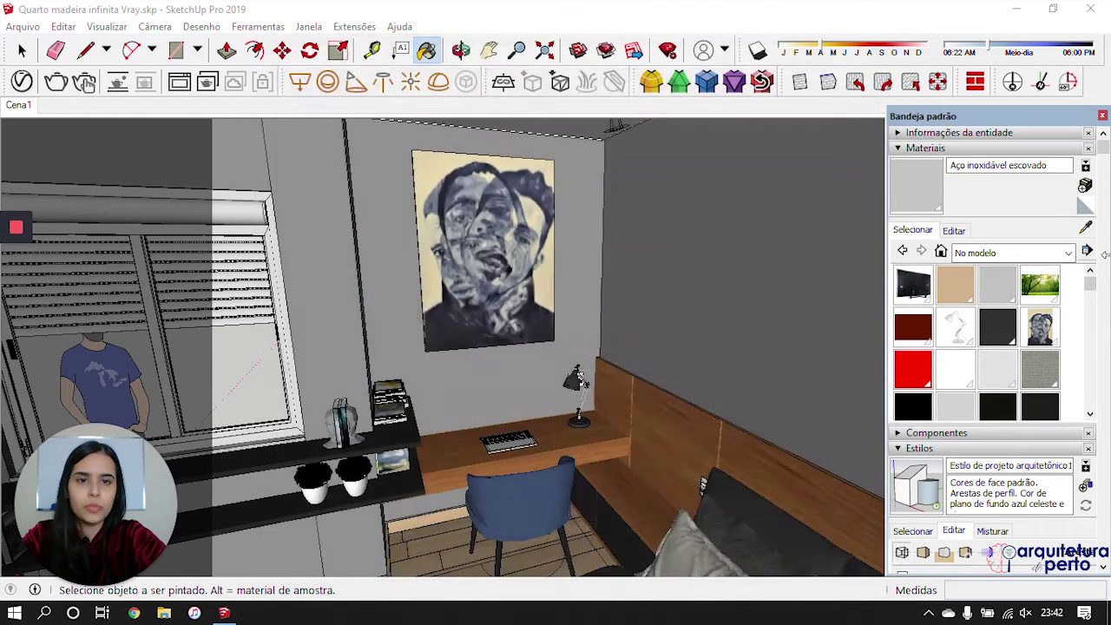
Step: Sample the grey wall's paredes material from the model and open it in the V-Ray Asset Editor
middle_drag(686, 347, 712, 276)
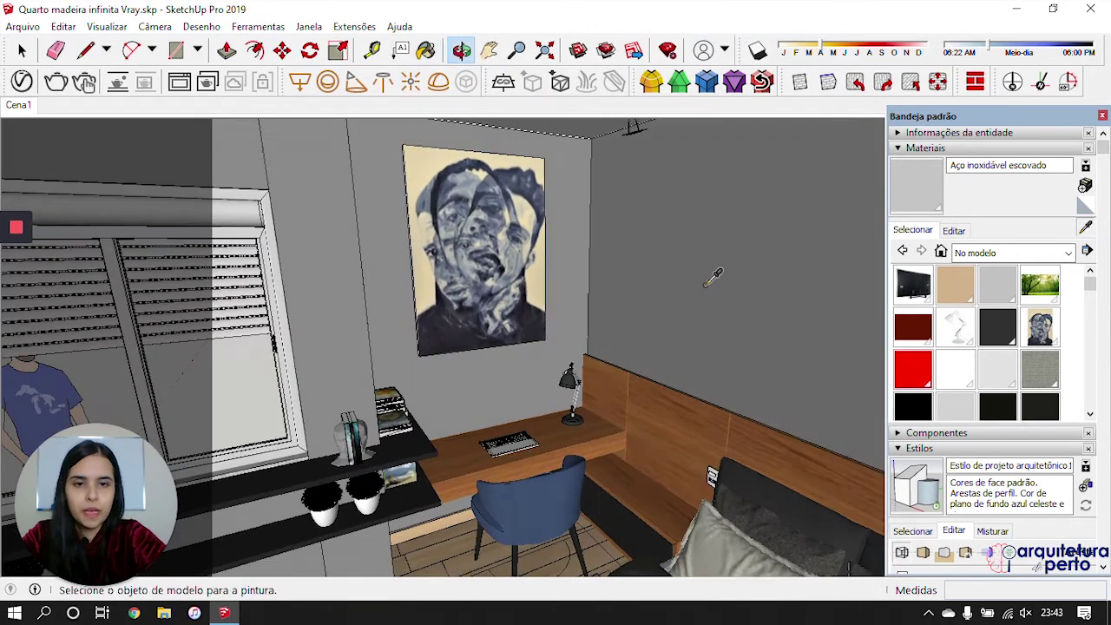
alt+click(712, 276)
click(425, 49)
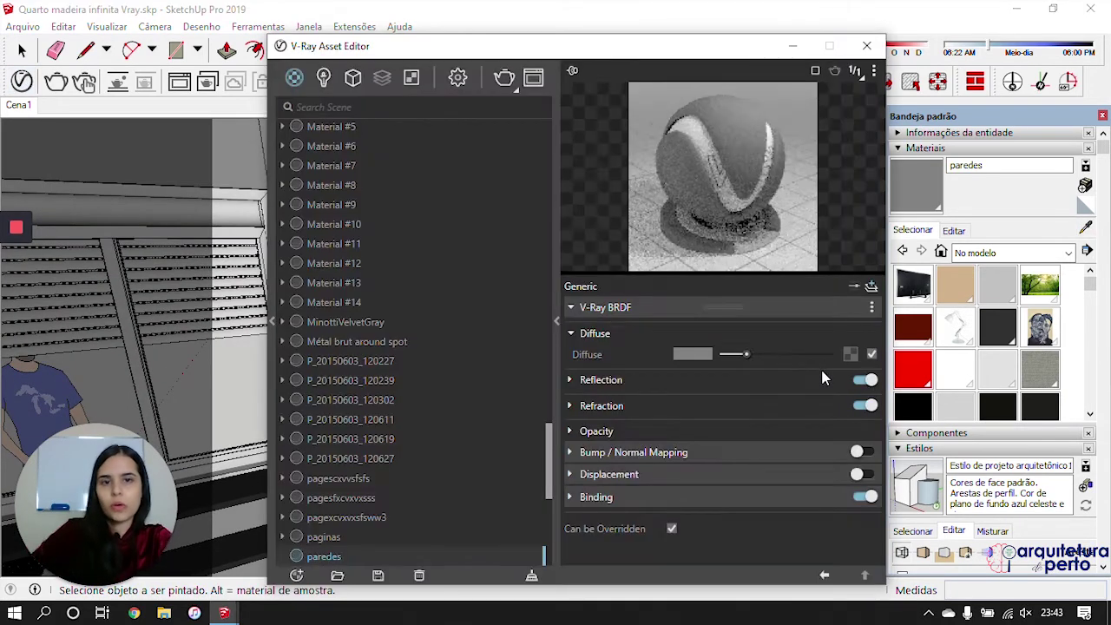
Step: Enable bump mapping on the paredes material and assign a Noise B texture as its bump map
click(860, 453)
click(821, 459)
click(864, 479)
scroll(832, 438, down, 5)
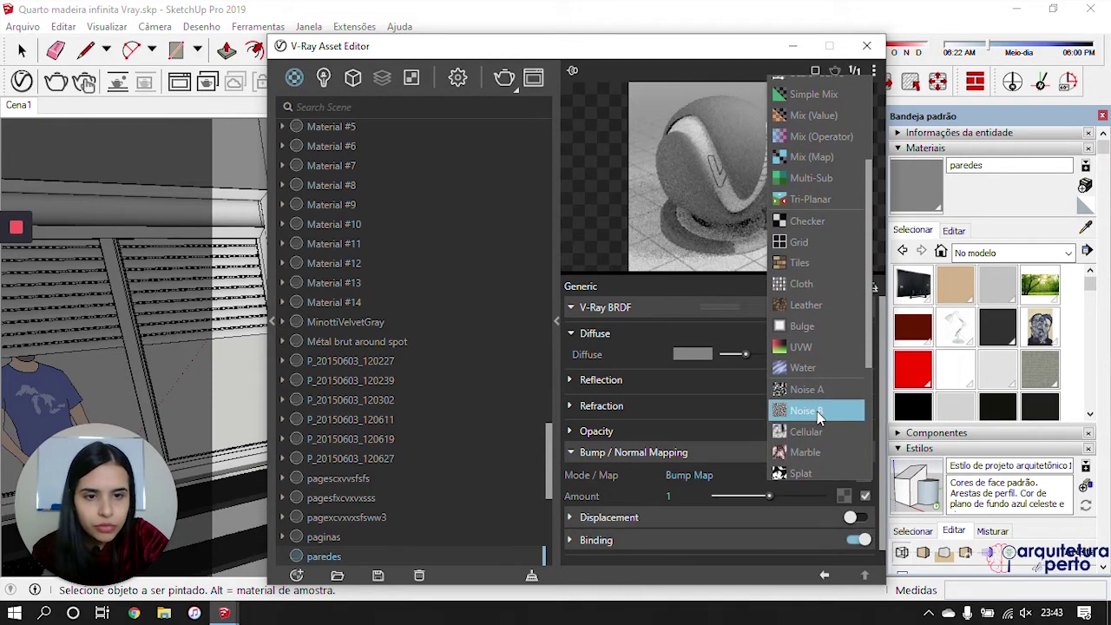
click(818, 416)
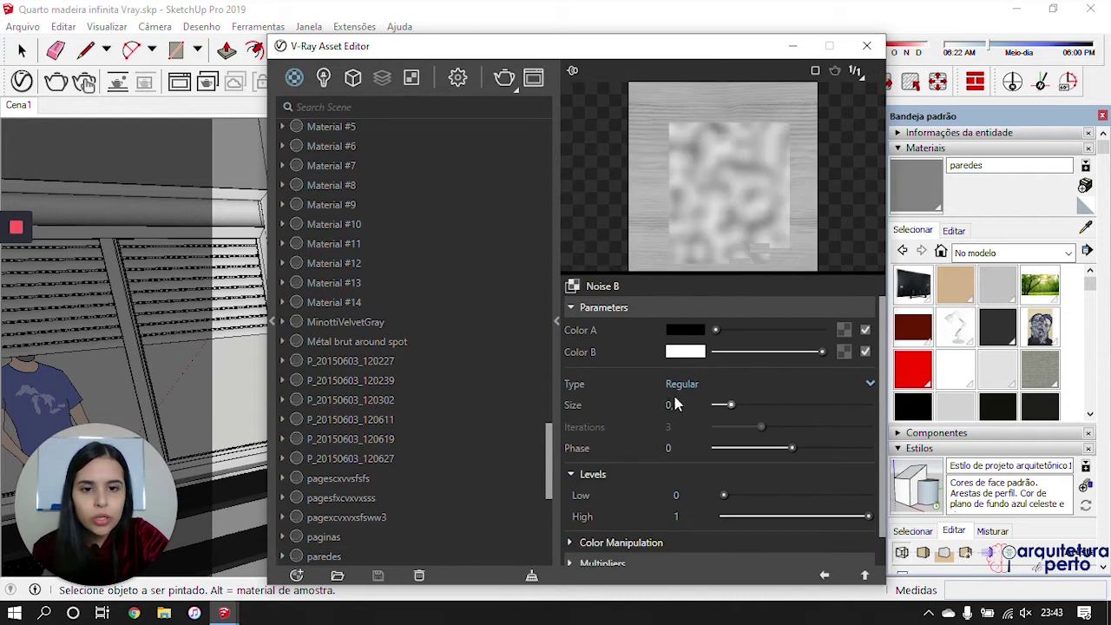
Step: Set the Noise B texture's size to 0,001 and the paredes material's bump amount to 0,2
click(688, 401)
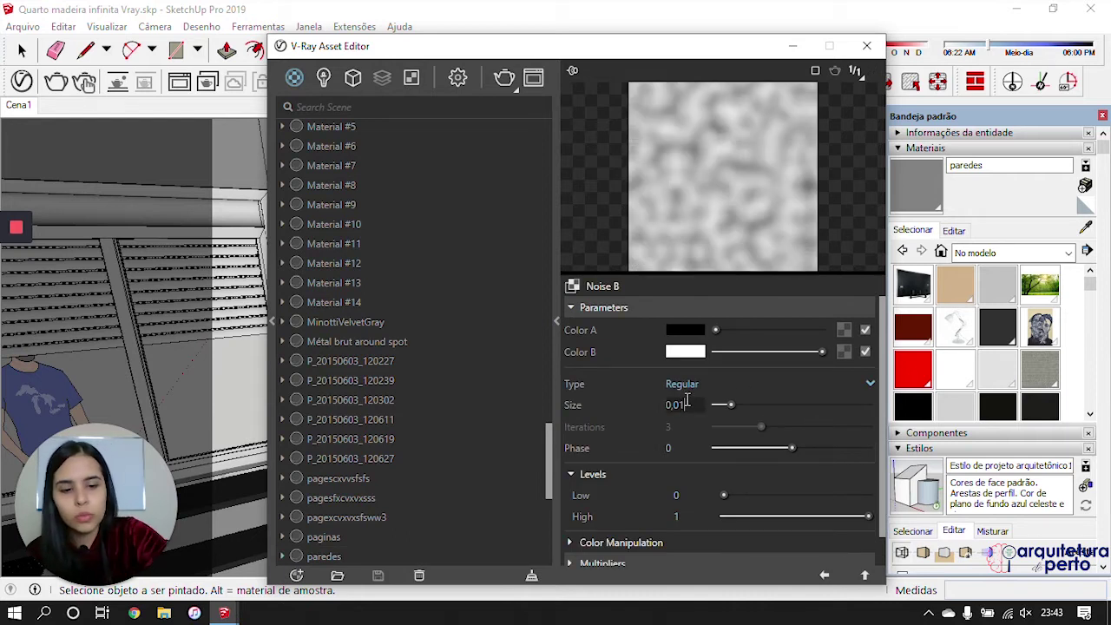
text(0)
key(Return)
click(683, 405)
key(BackSpace)
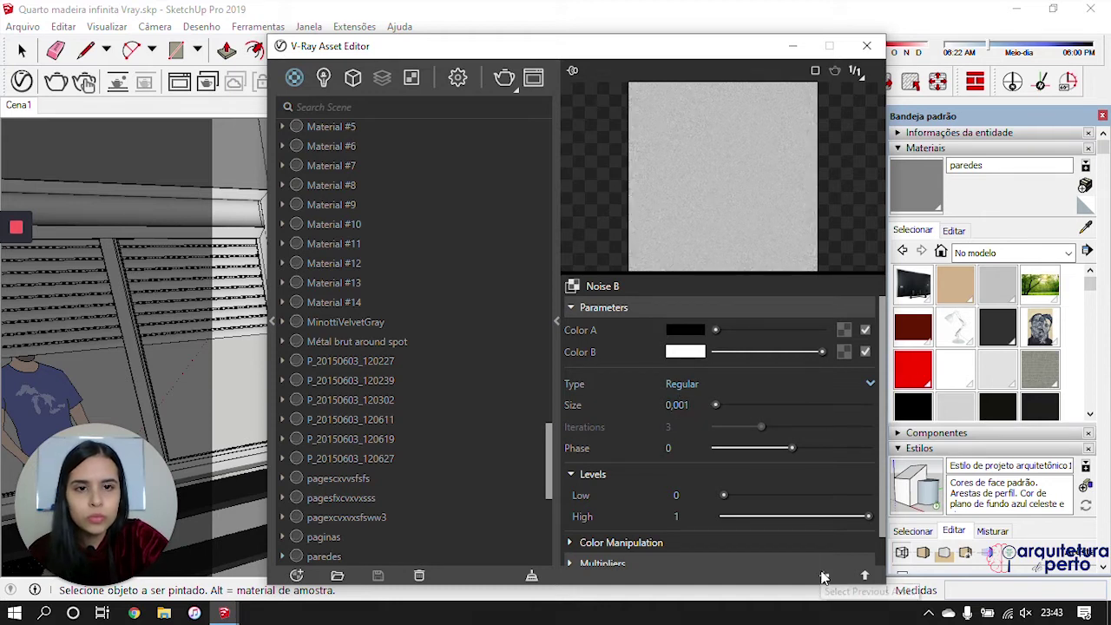
click(865, 577)
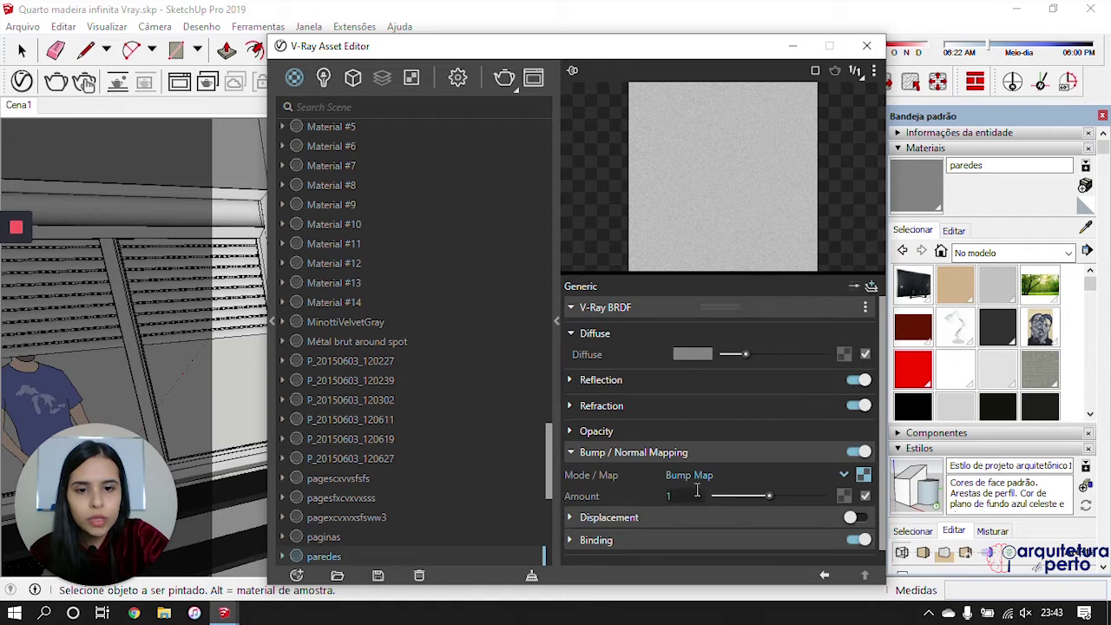
text(0,2)
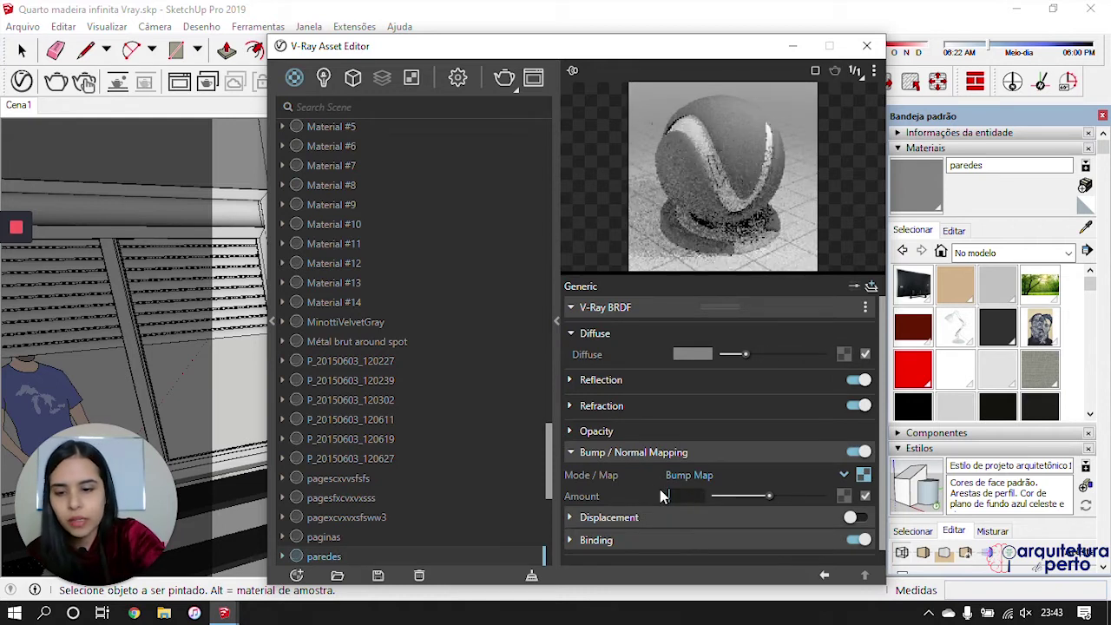
key(Return)
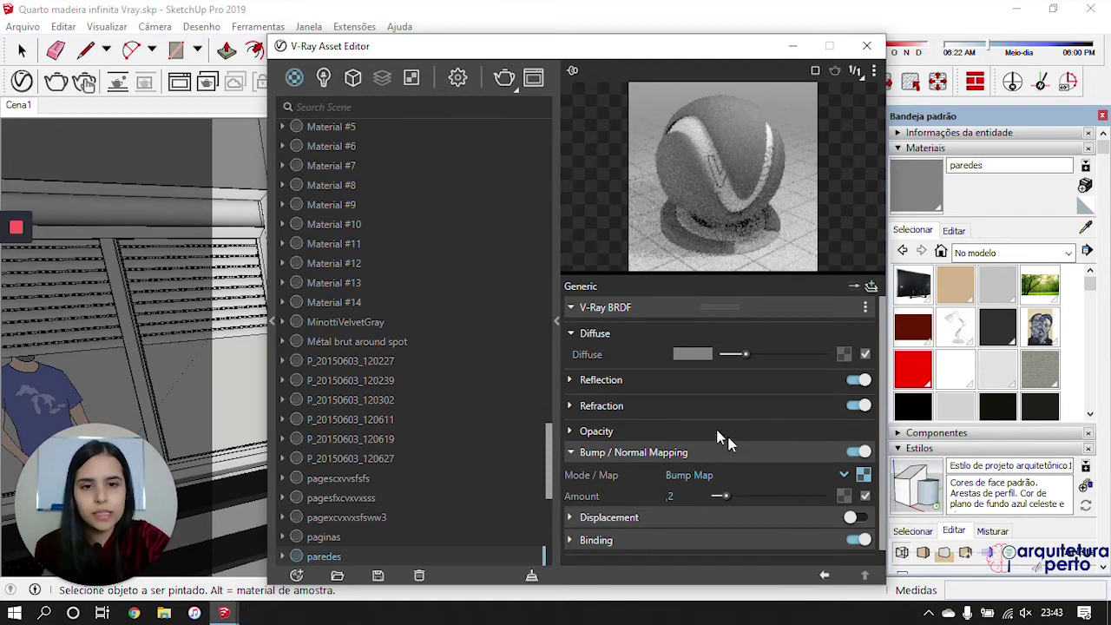
Step: Set the paredes material's reflection color to white and reflection glossiness to 0,65, then close the V-Ray Asset Editor
click(686, 379)
drag(724, 401, 738, 405)
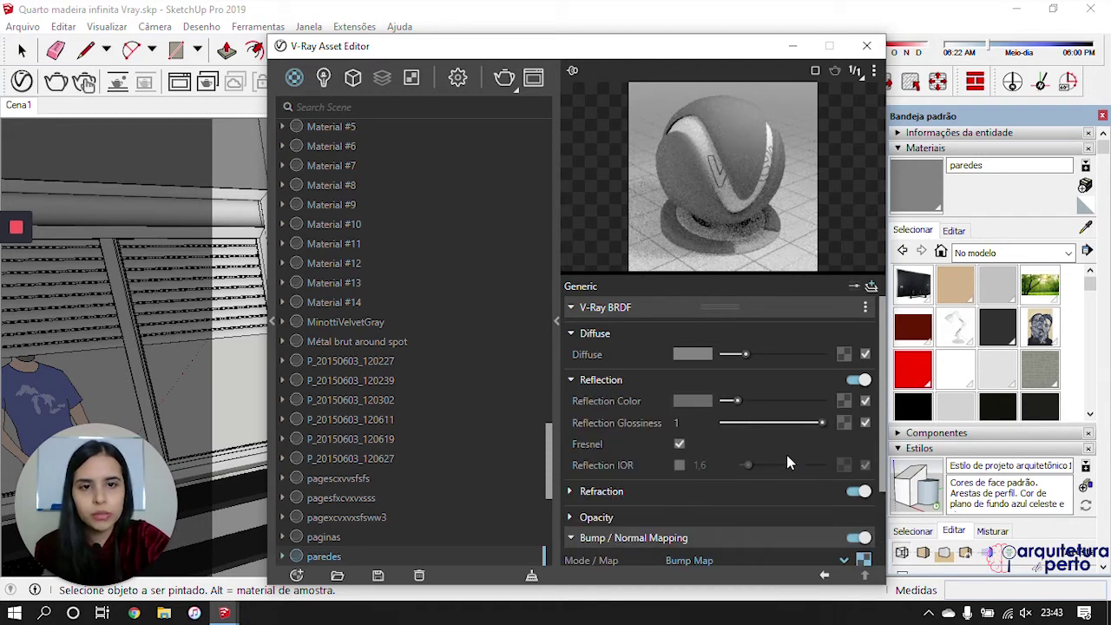
drag(821, 425, 798, 424)
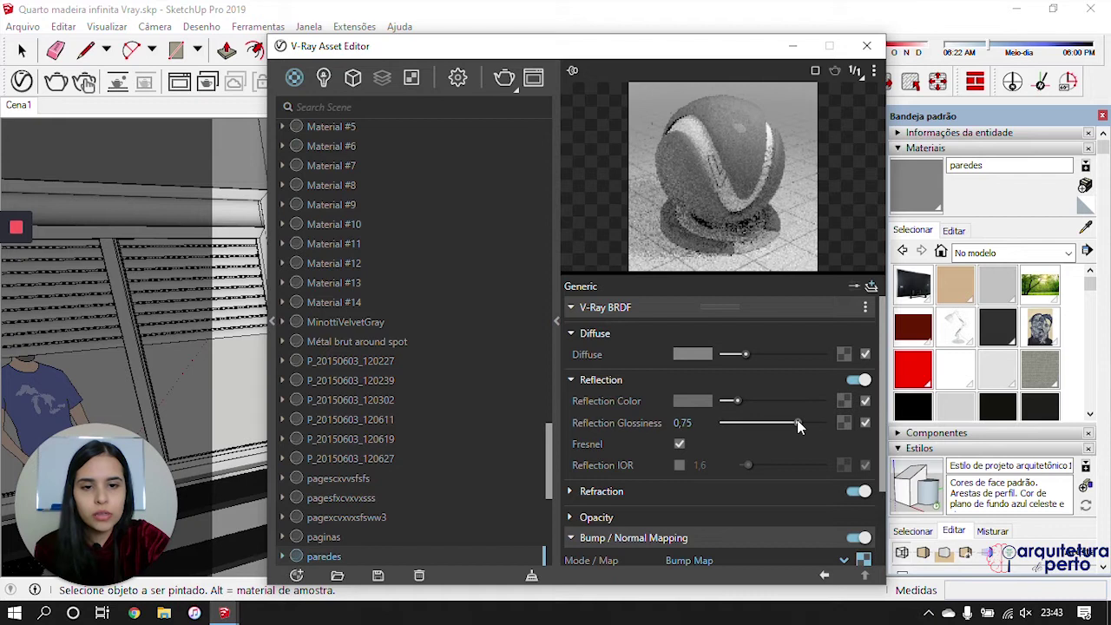
drag(738, 402, 789, 423)
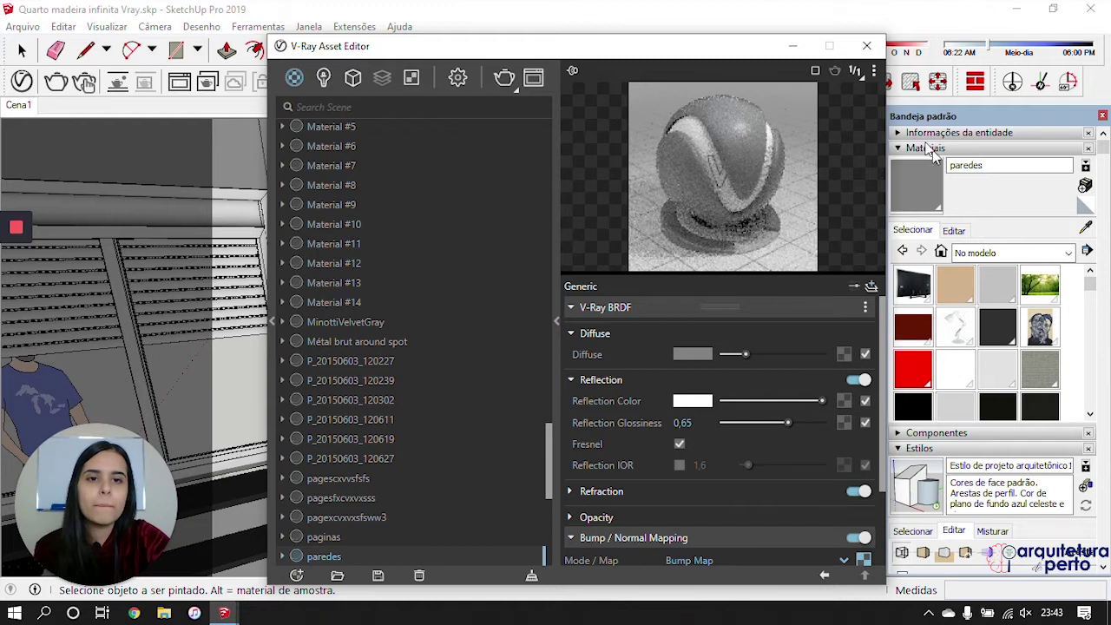
click(867, 45)
Step: Choose the light grey Cor M01 from the Cores material collection as the base for the outlet material
mouse_move(593, 353)
middle_down()
mouse_move(625, 349)
mouse_move(734, 470)
middle_up()
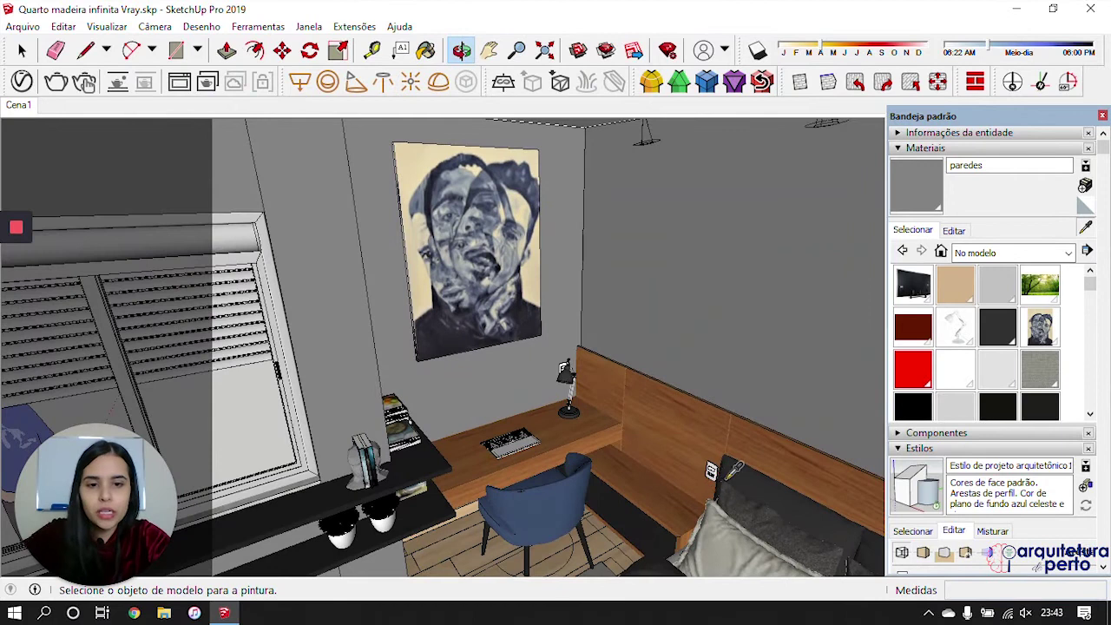
scroll(716, 469, up, 3)
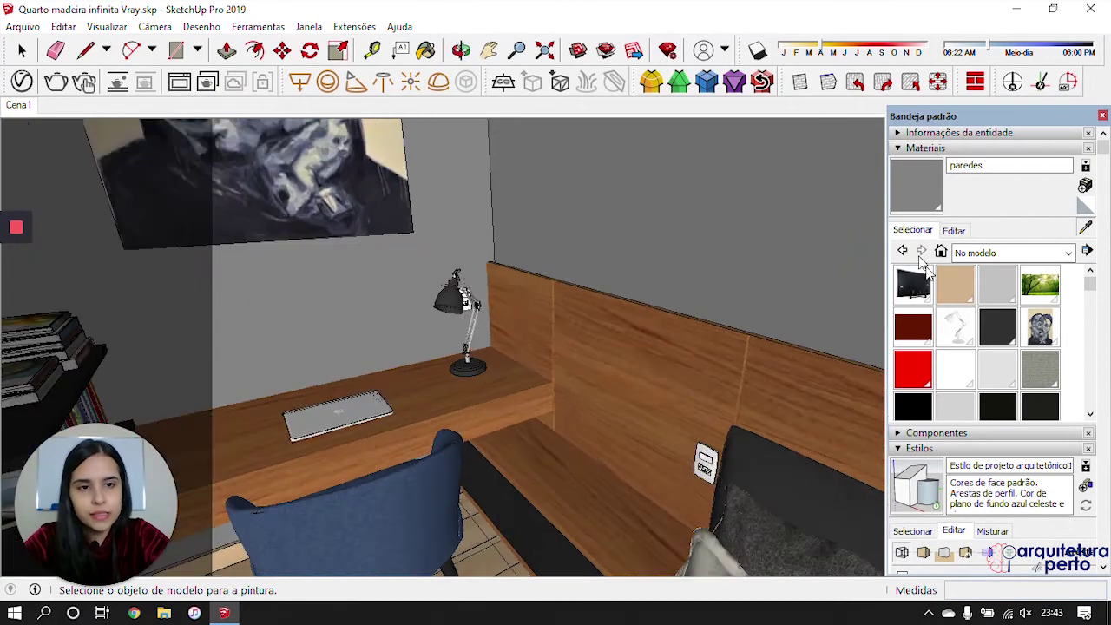
click(954, 231)
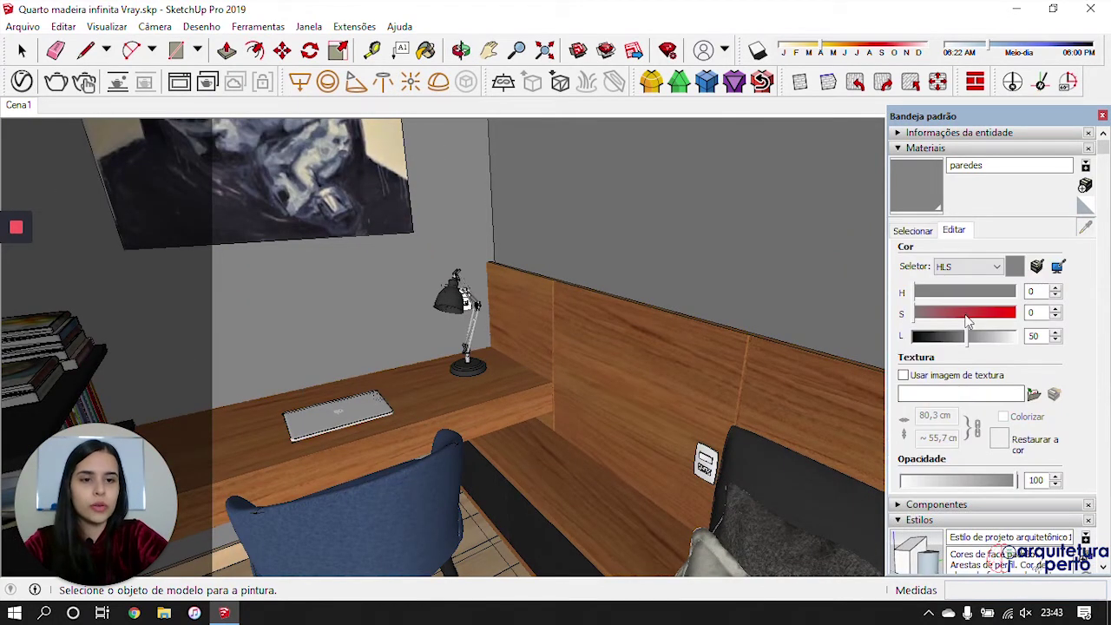
click(918, 230)
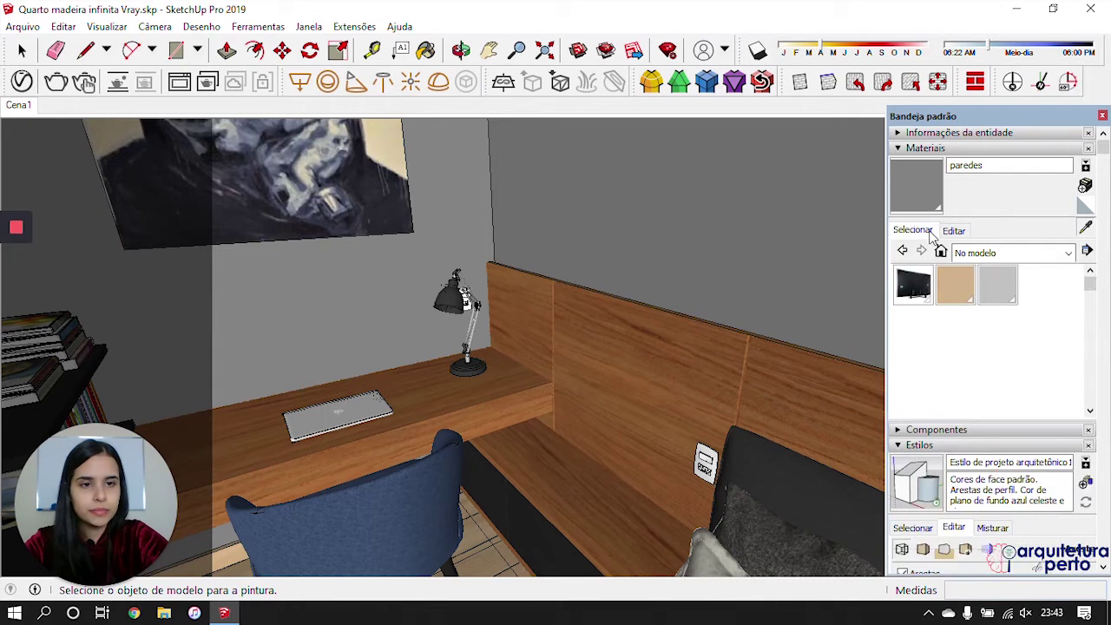
click(999, 253)
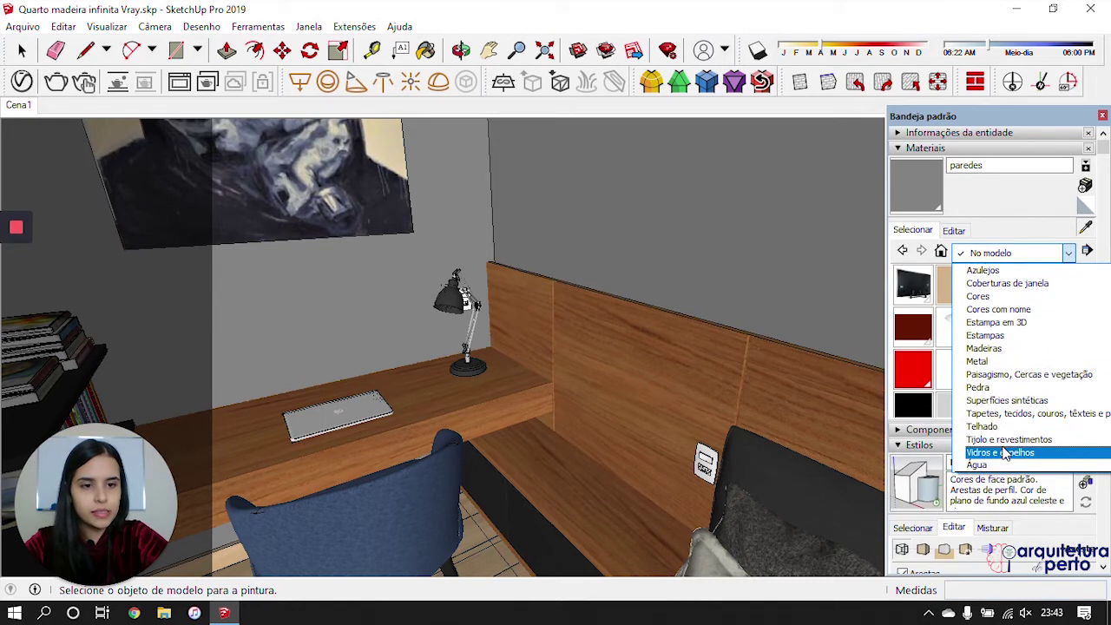
click(1005, 298)
scroll(1007, 330, down, 8)
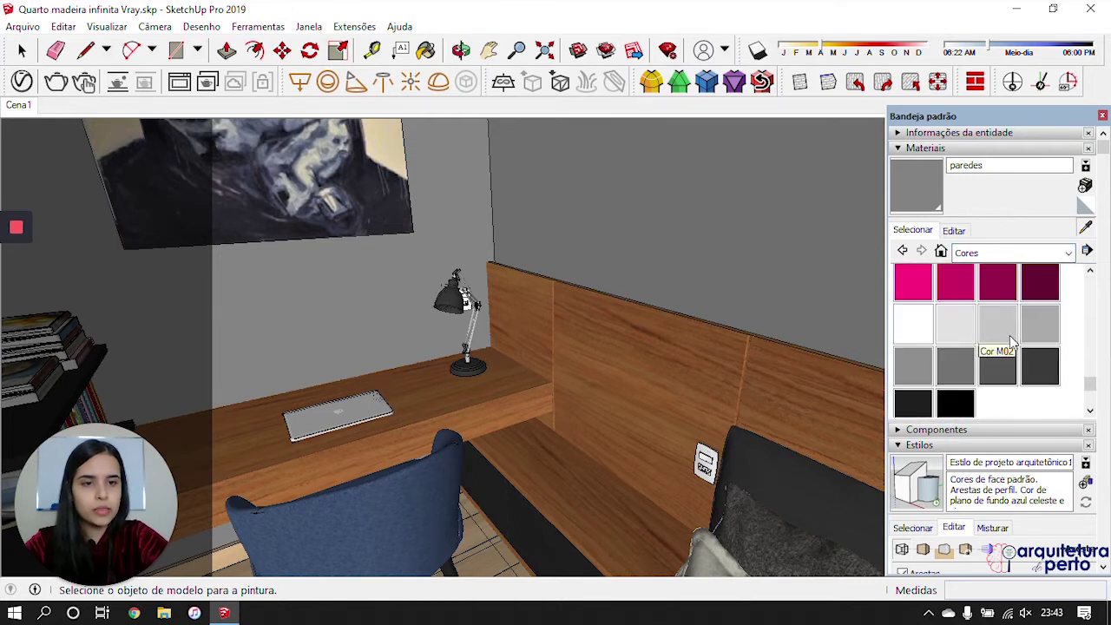
click(955, 323)
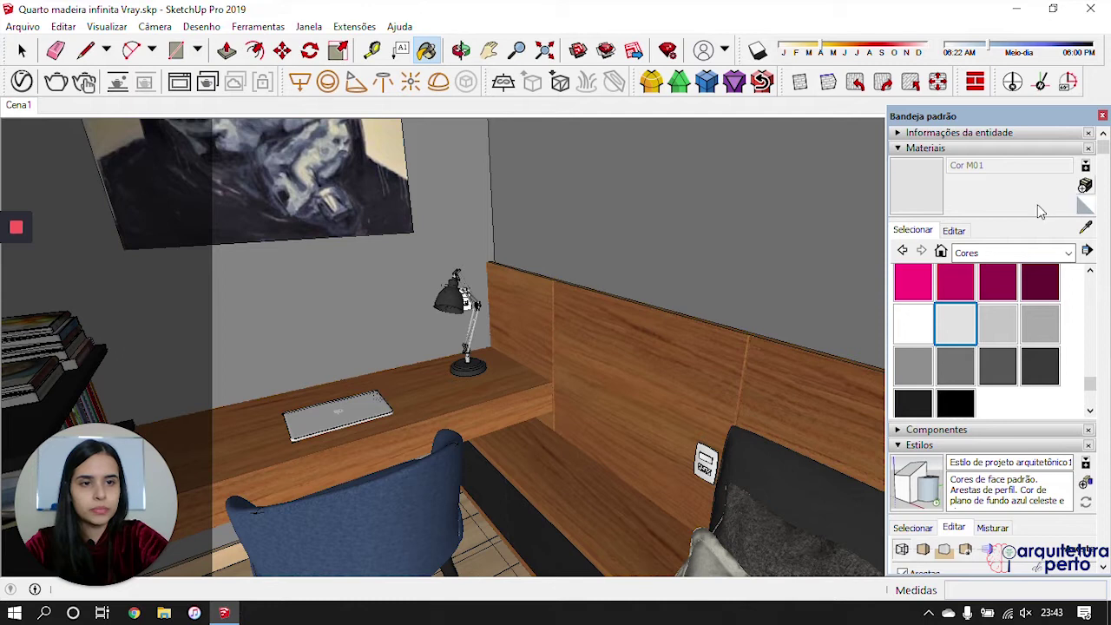
Step: Create a new material named tomadas with its lightness raised to 97
click(1085, 185)
text(tomadas)
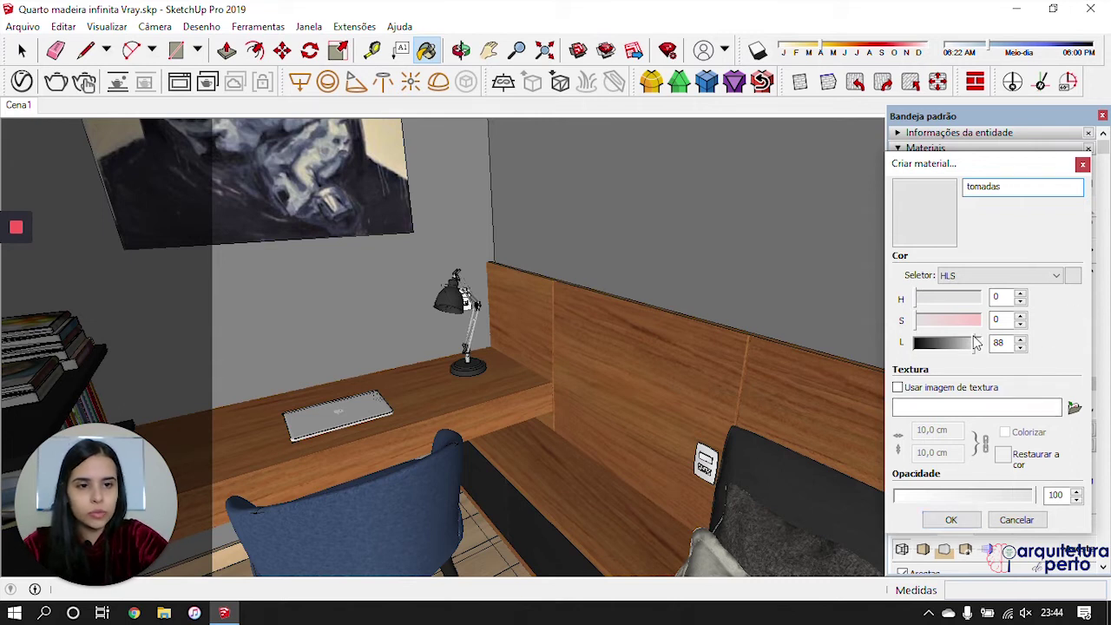
drag(975, 344, 980, 347)
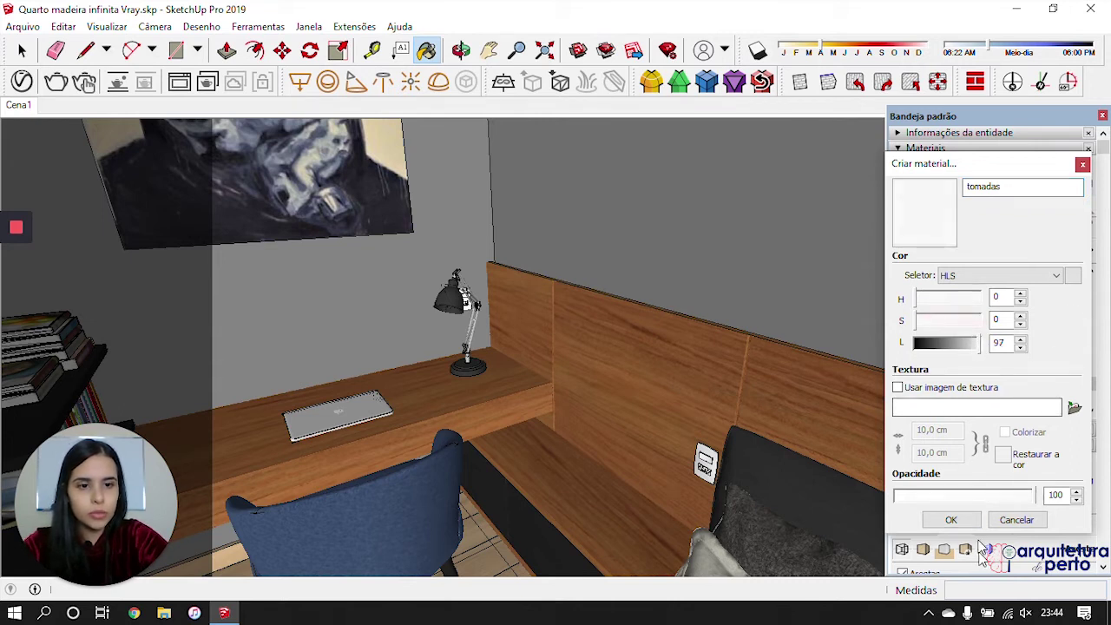
click(952, 519)
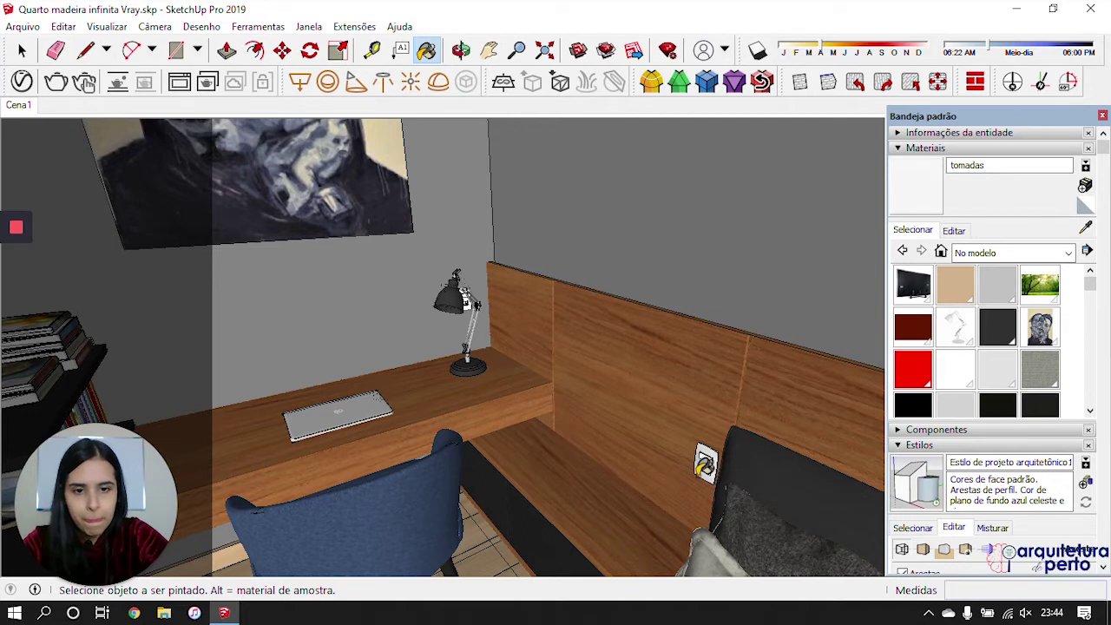
Step: Open the outlet beside the bed for editing, select its cover plate geometry and paint it with the tomadas material
scroll(712, 465, up, 5)
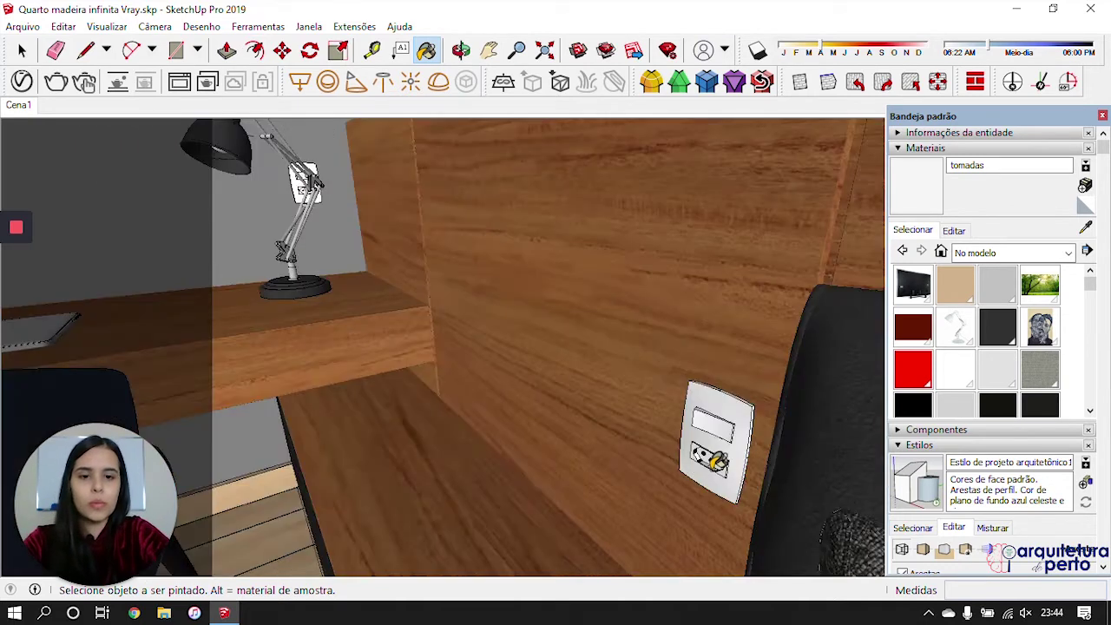
scroll(734, 451, up, 2)
key(space)
double_click(739, 461)
triple_click(739, 460)
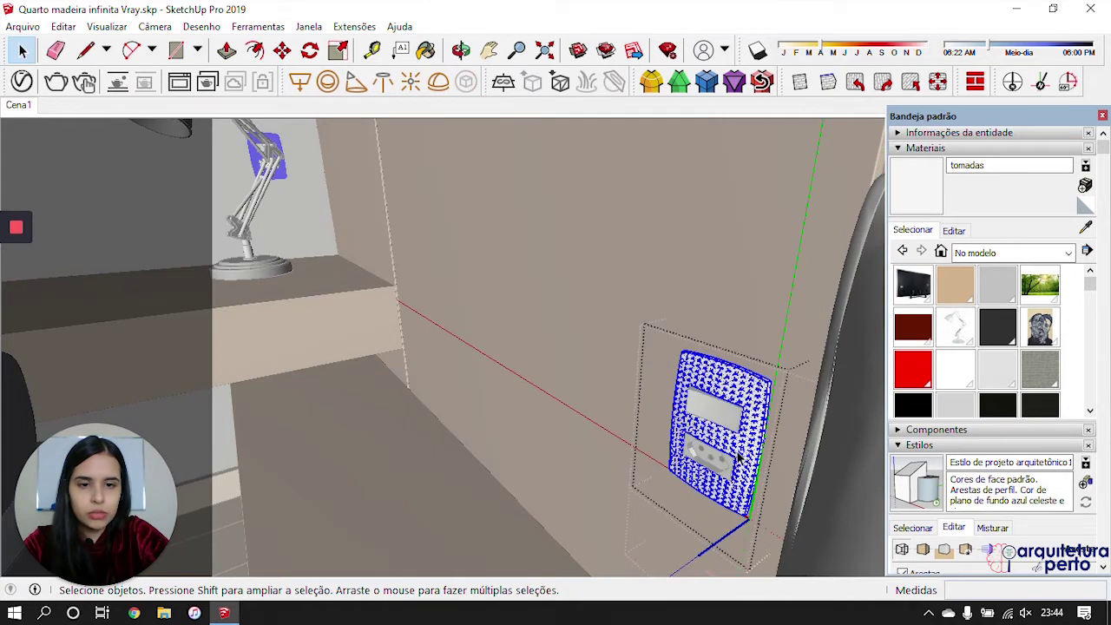
drag(616, 288, 829, 506)
drag(704, 222, 820, 525)
drag(598, 246, 858, 514)
click(926, 199)
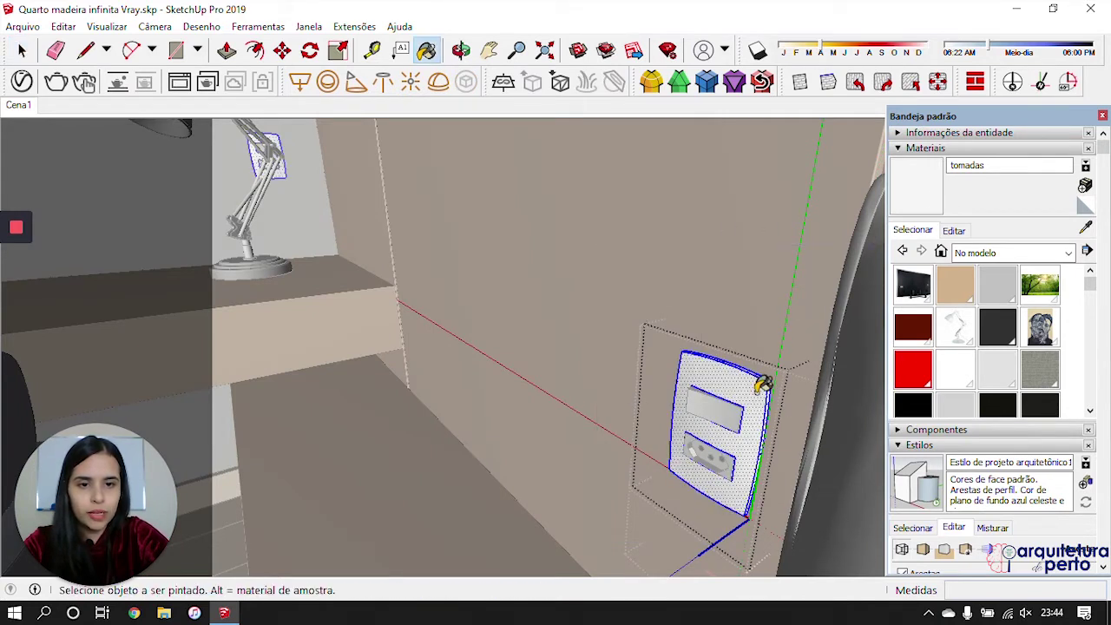
click(758, 391)
Step: Select all faces of the outlet's rectangular switch and paint them with the tomadas material
key(space)
triple_click(726, 417)
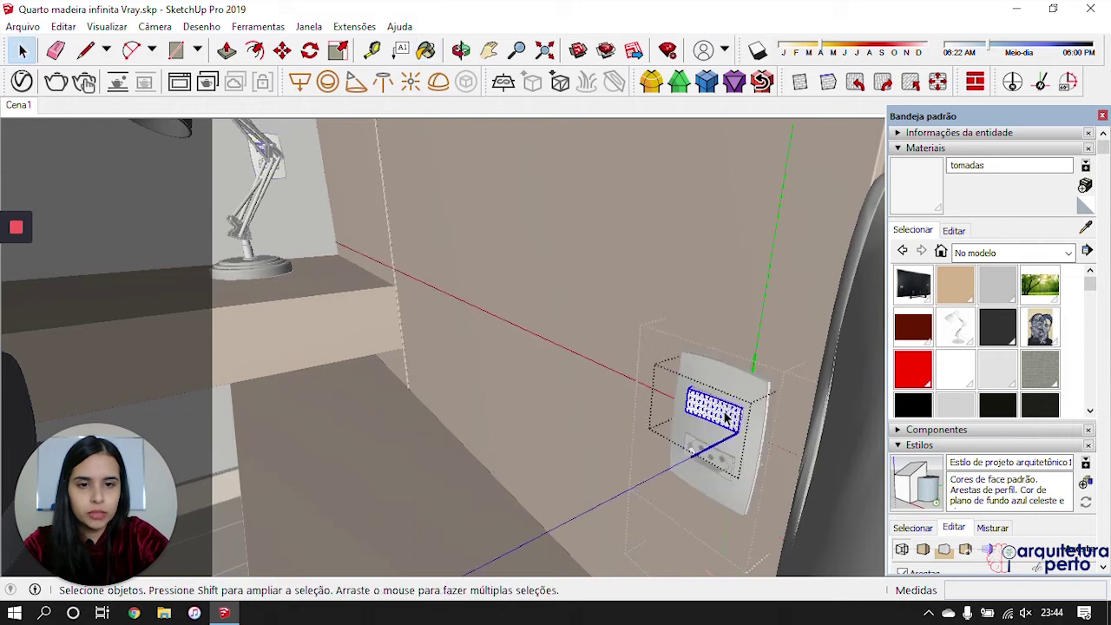
key(b)
click(716, 406)
key(space)
Step: Paint the outlet's three-pin socket insert with the tomadas material and exit the group editing
key(Escape)
triple_click(721, 465)
key(b)
key(space)
scroll(731, 469, up, 1)
key(Escape)
key(Escape)
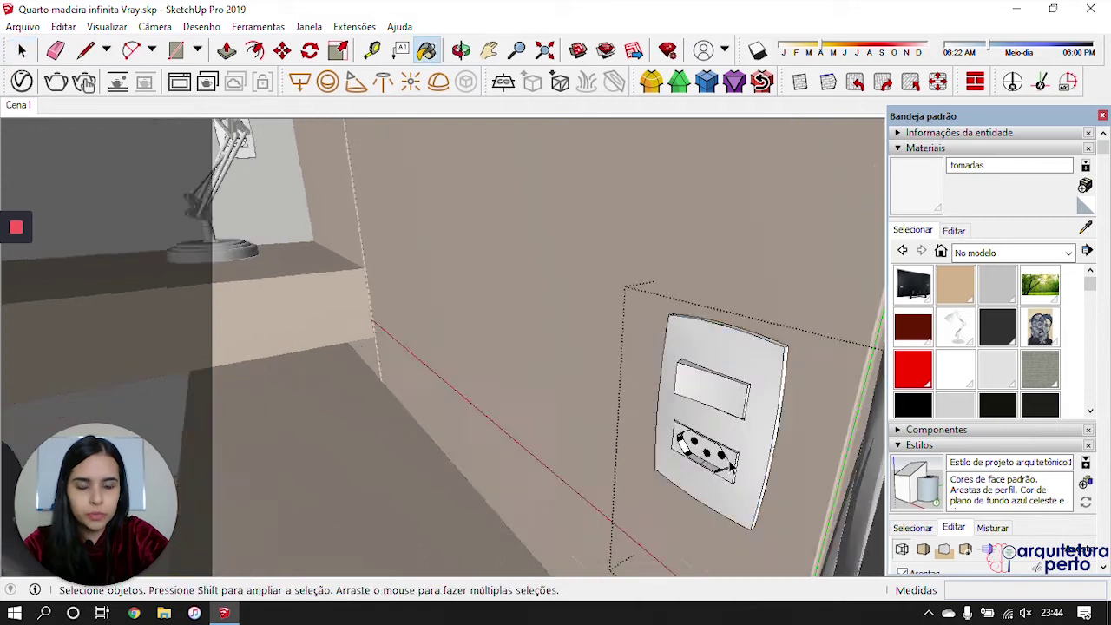
Step: Examine the painted outlet beside the bed up close, including its socket insert and cover plate
middle_drag(715, 476, 770, 443)
scroll(697, 442, up, 2)
middle_drag(686, 441, 769, 335)
scroll(692, 365, up, 3)
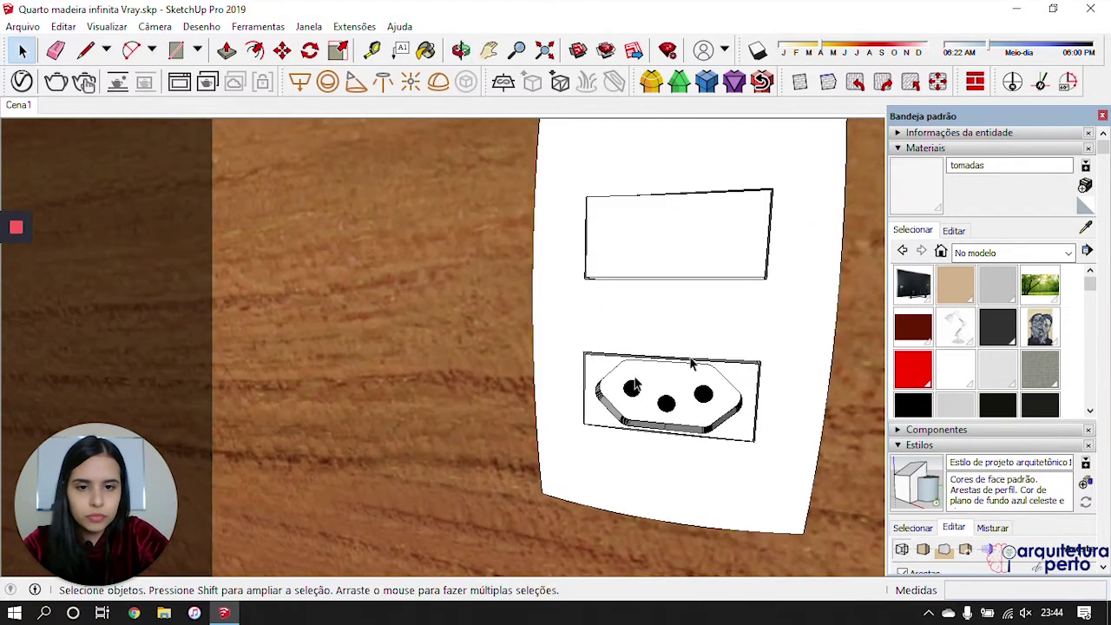
scroll(715, 427, up, 3)
mouse_move(714, 426)
middle_down()
mouse_move(637, 318)
mouse_move(714, 445)
middle_up()
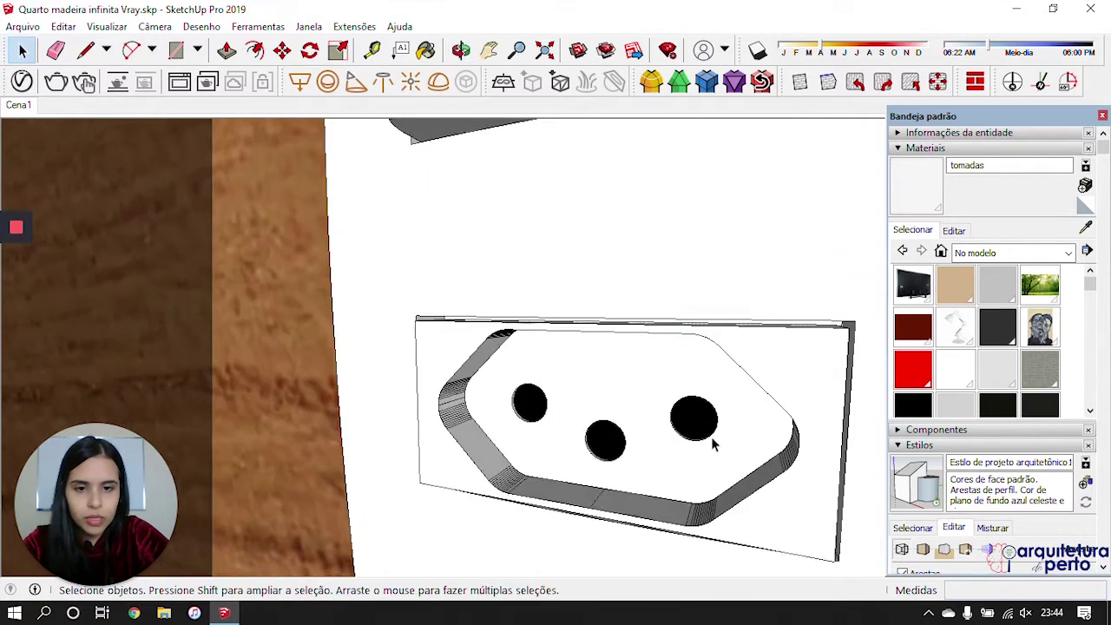
scroll(712, 428, down, 5)
scroll(907, 235, down, 4)
middle_drag(642, 276, 628, 339)
scroll(627, 339, down, 3)
click(1103, 115)
scroll(728, 268, down, 1)
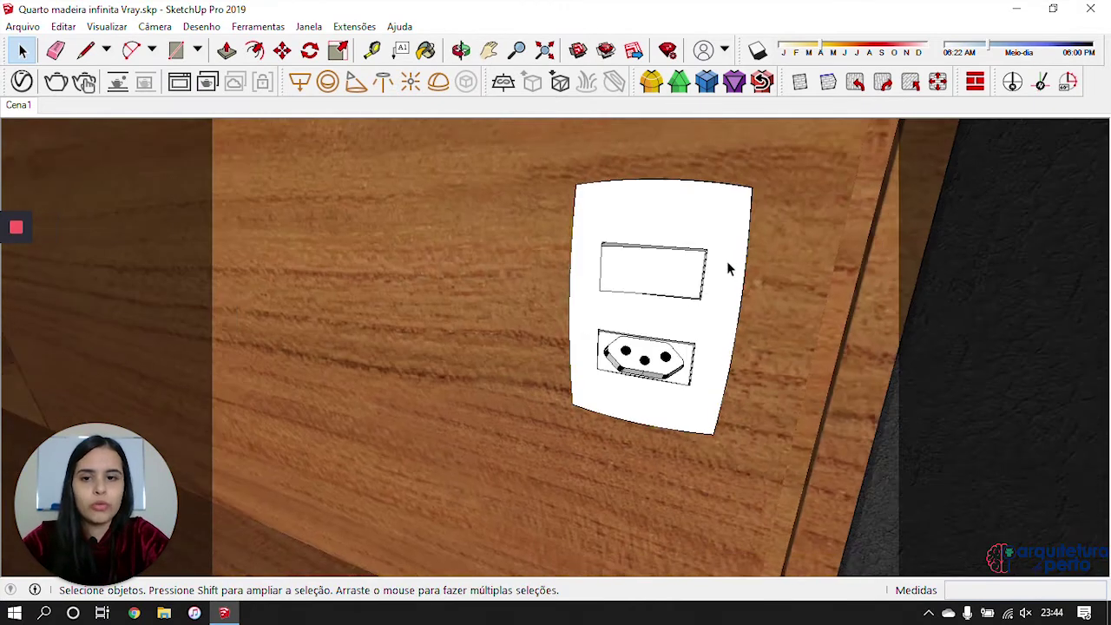
scroll(728, 269, down, 7)
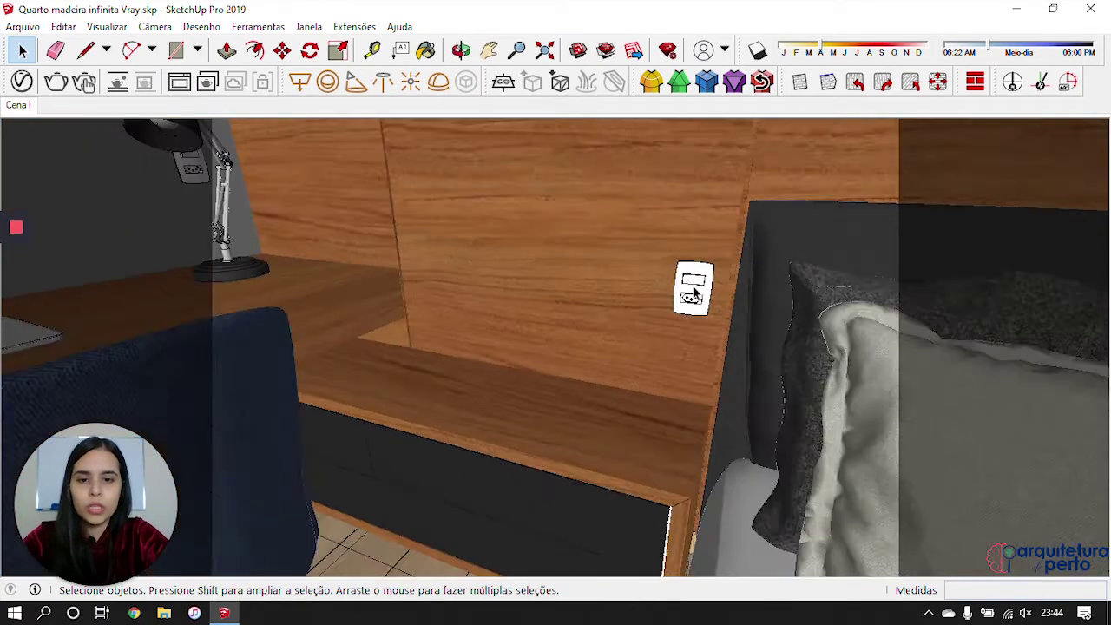
scroll(695, 296, down, 5)
Step: Sample the grey rug's fabric material and set its texture size to 60 cm
middle_drag(697, 295, 782, 259)
middle_drag(744, 434, 589, 531)
scroll(589, 531, up, 3)
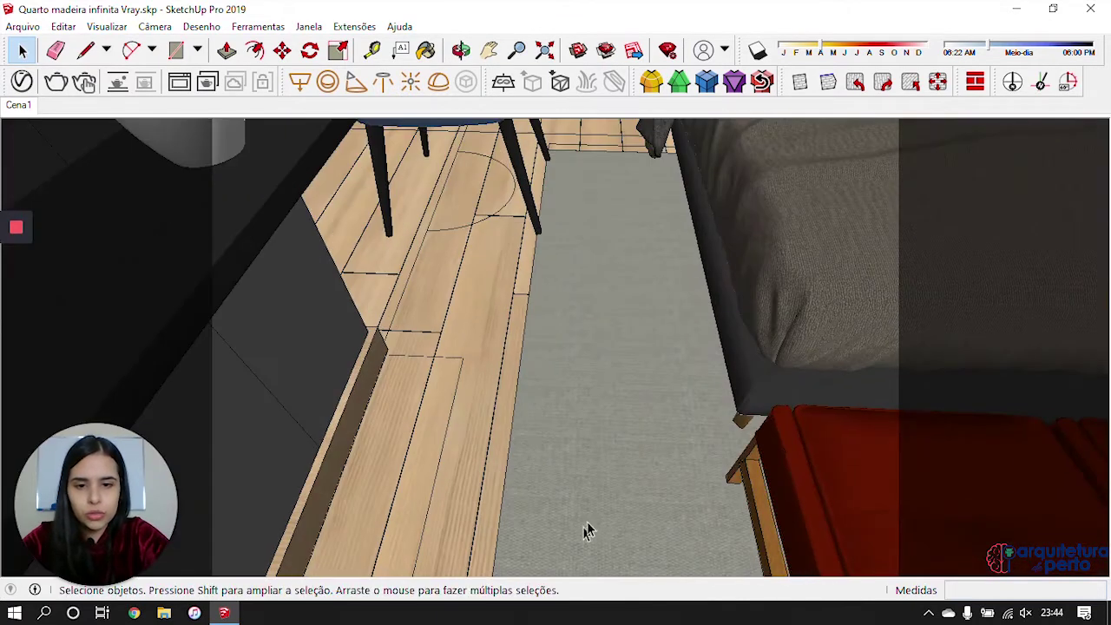
scroll(588, 526, up, 3)
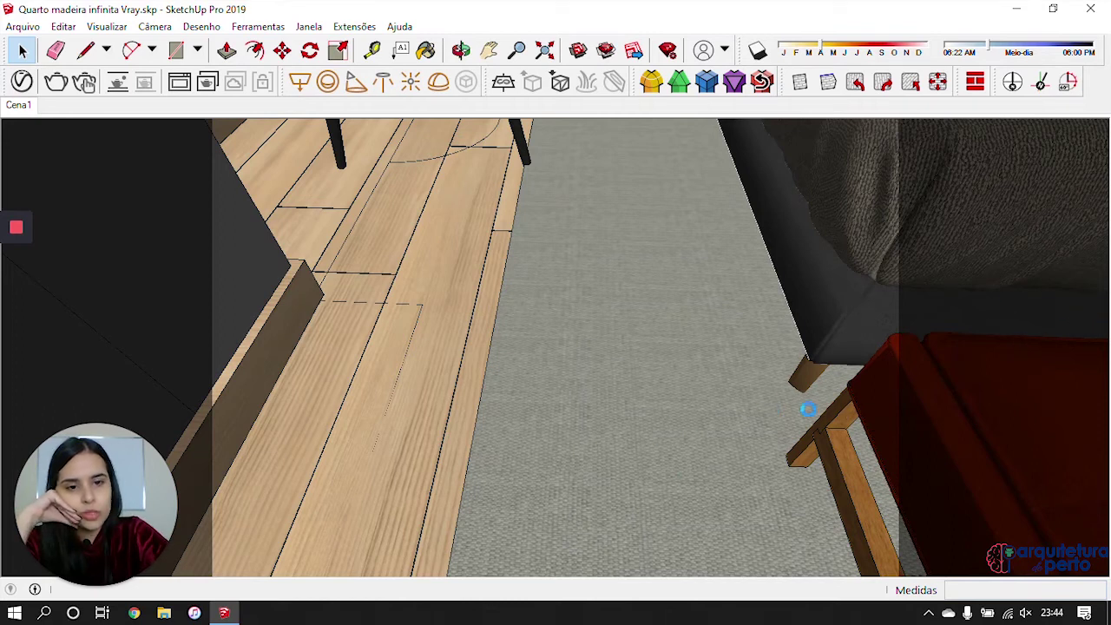
key(b)
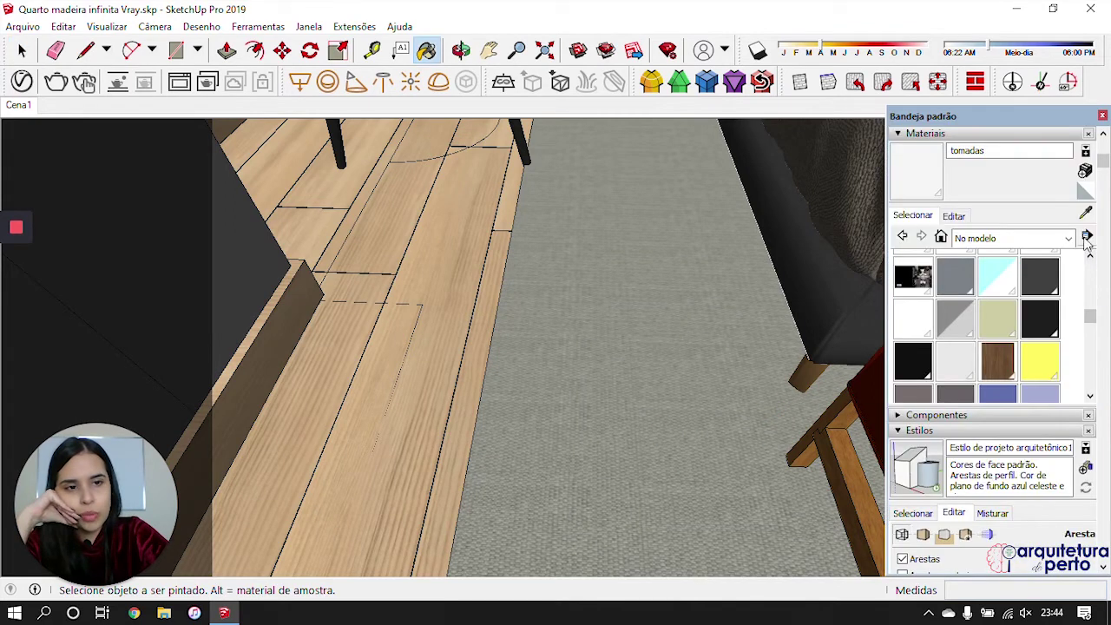
alt+click(764, 377)
click(955, 216)
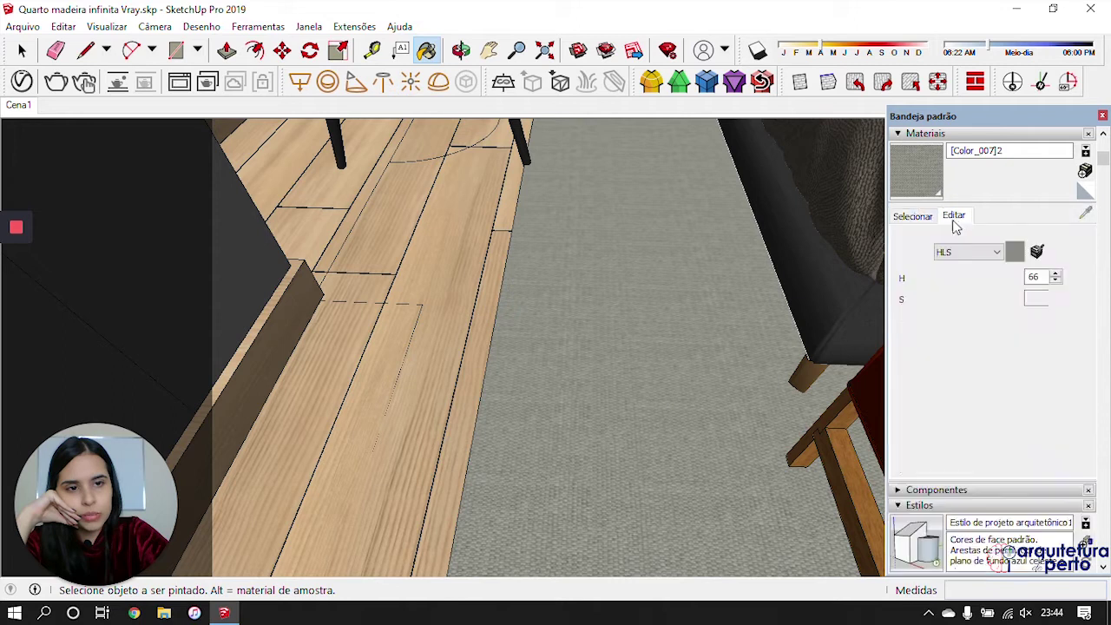
drag(926, 401, 914, 401)
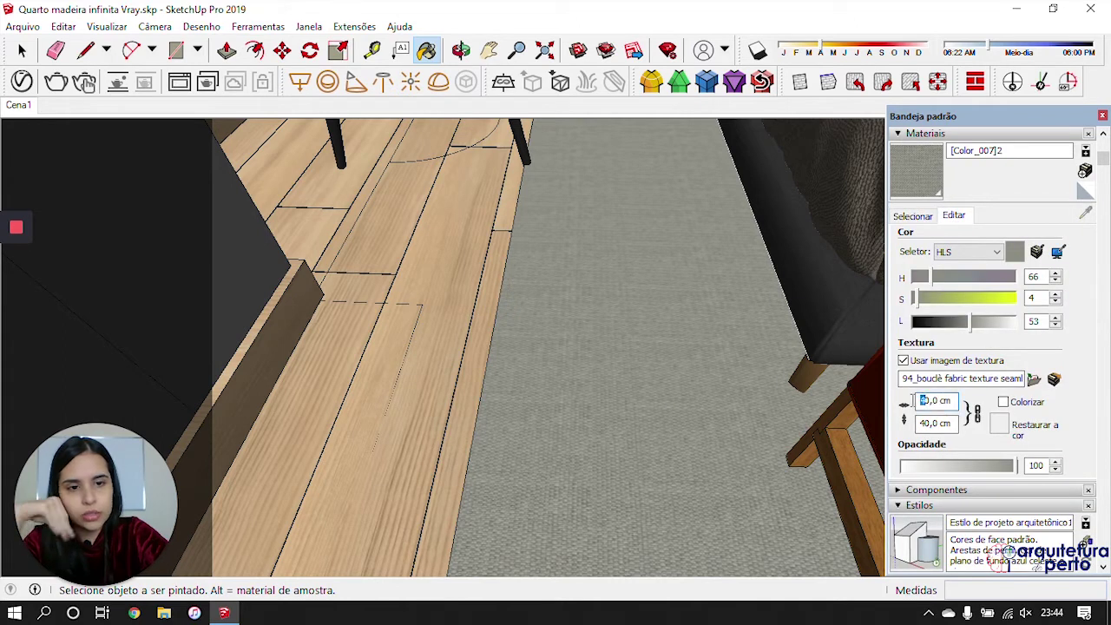
text(6)
key(Return)
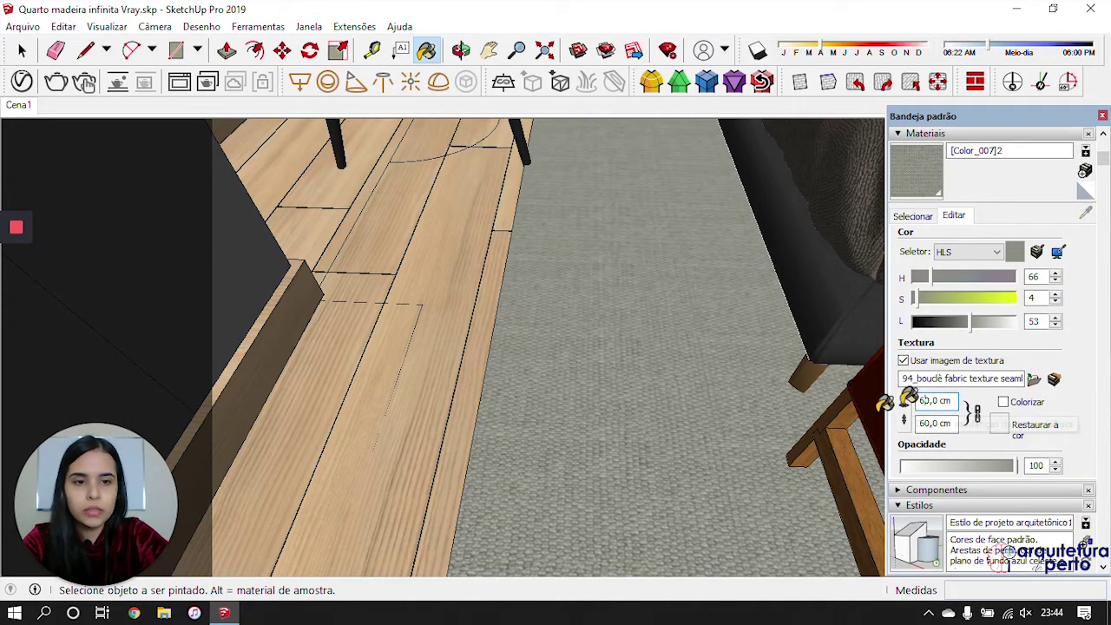
Step: Enable bump mapping on the rug material in V-Ray, with an amount of 0.6 and its texture assigned as the bump map
click(20, 81)
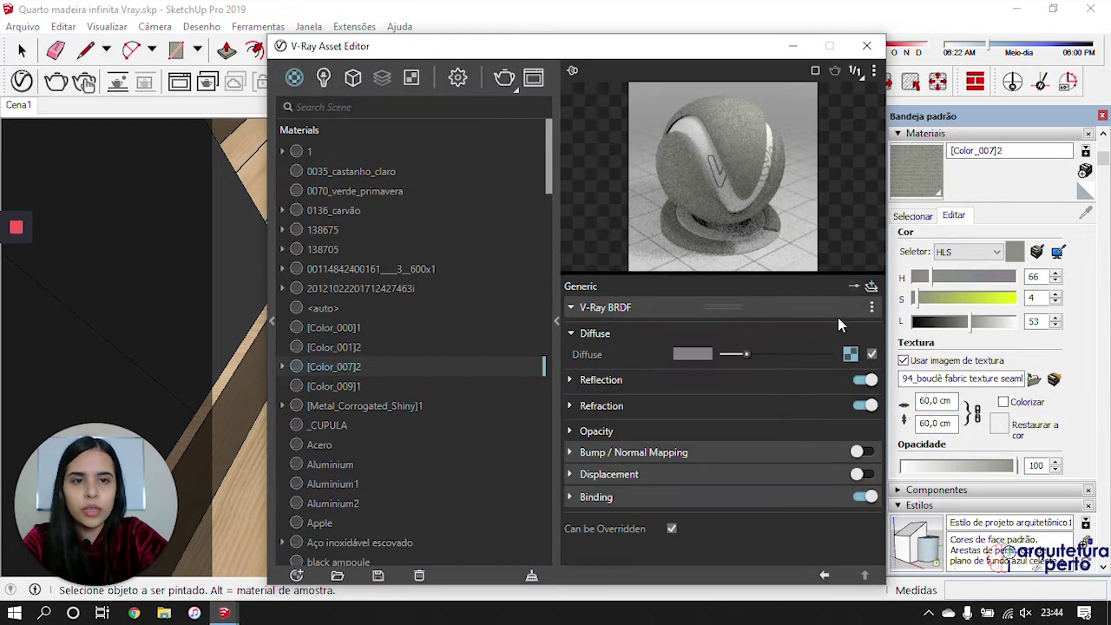
click(800, 449)
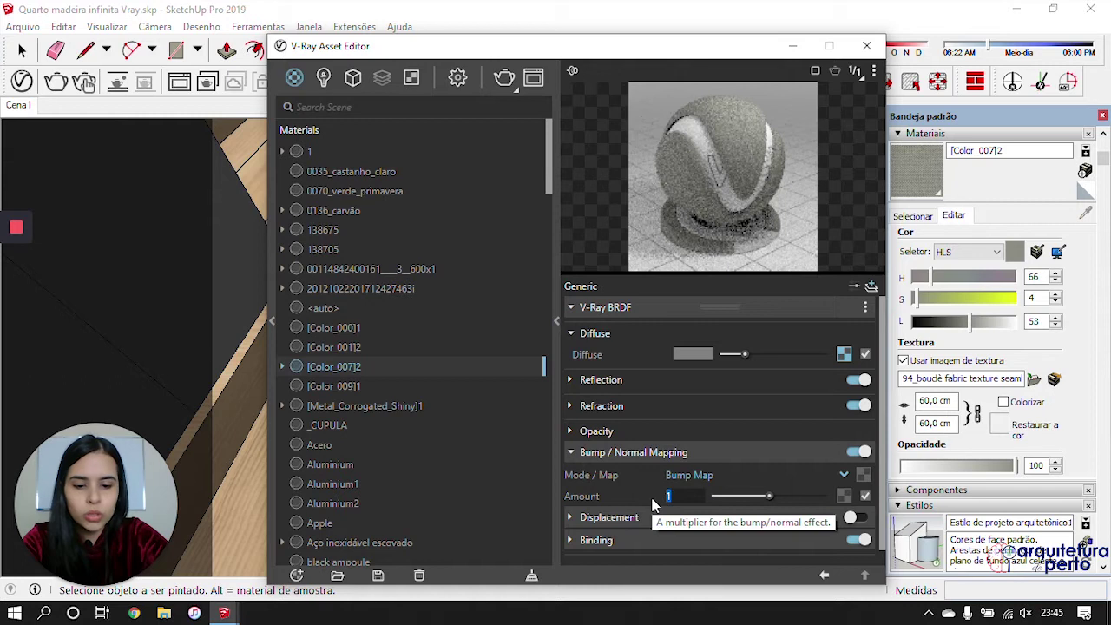
text(.6)
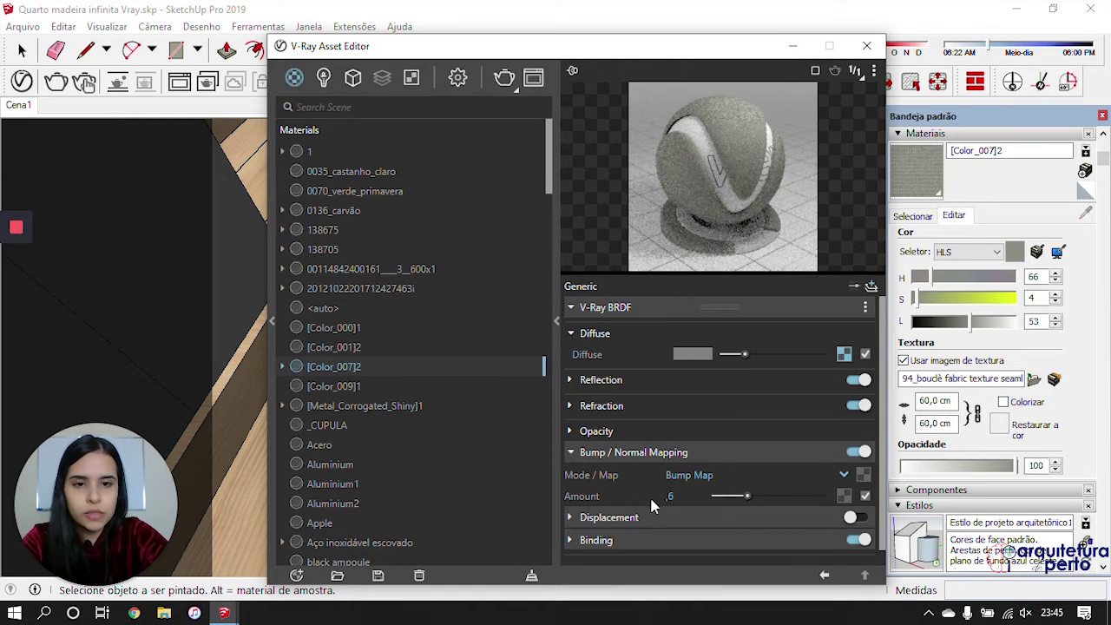
drag(860, 475, 861, 477)
click(838, 488)
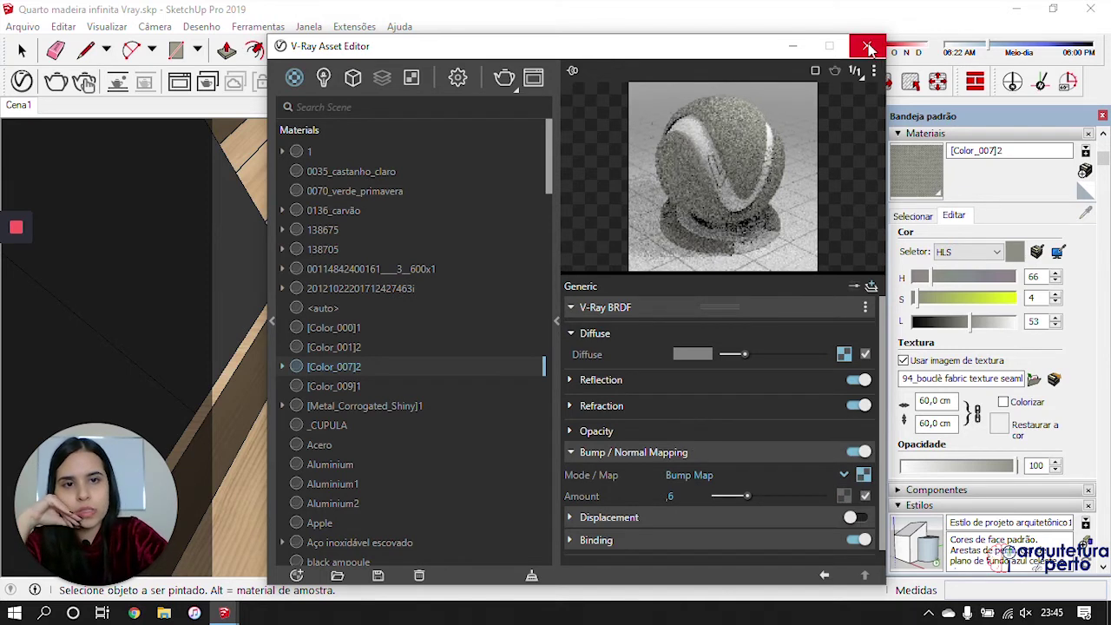
click(868, 47)
click(1104, 115)
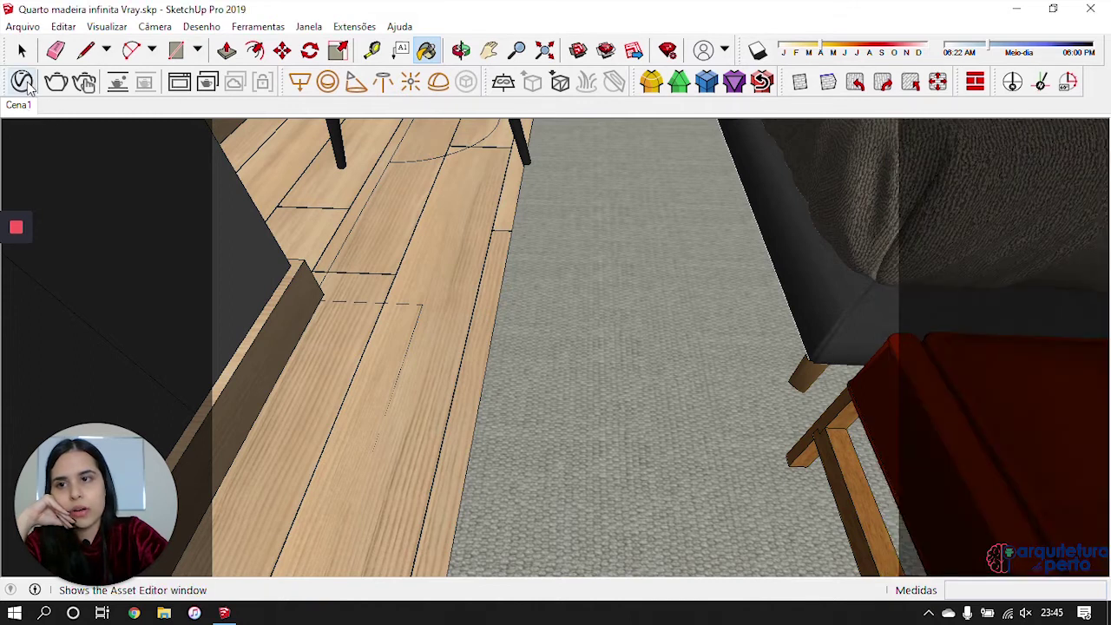
Step: Turn off Material Override in the V-Ray render settings and close the Asset Editor
click(22, 80)
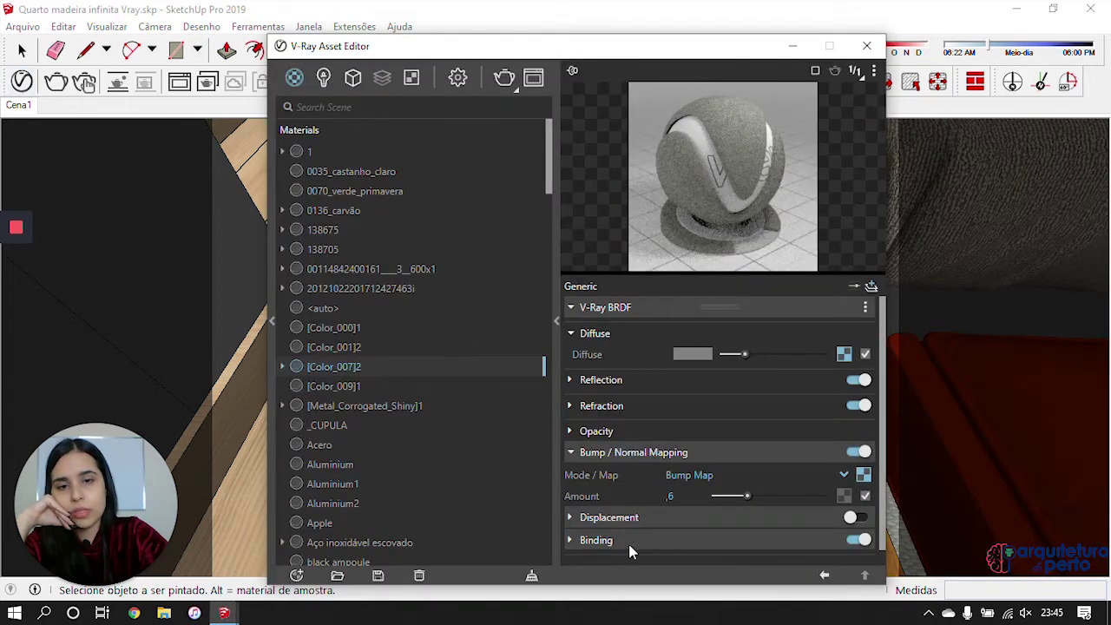
click(458, 78)
click(529, 413)
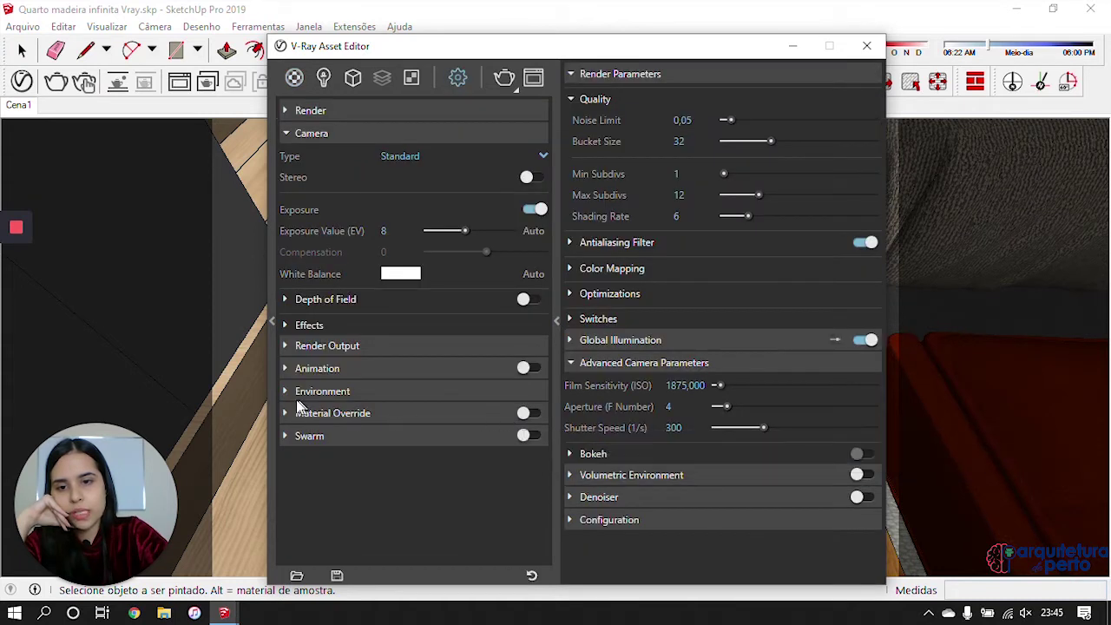
click(866, 45)
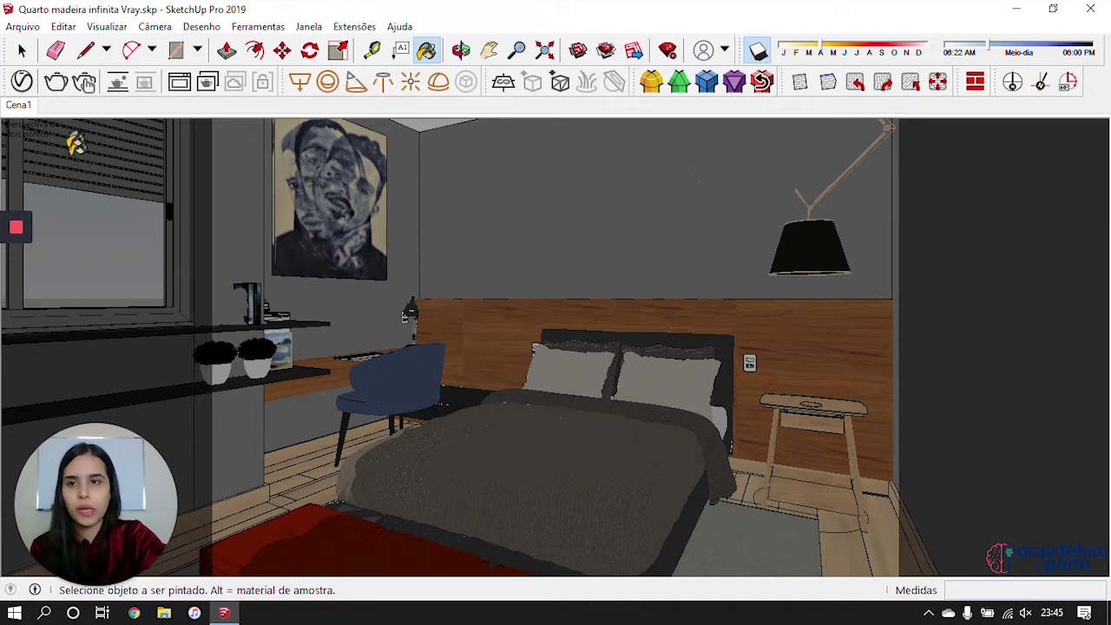
Step: Run a V-Ray test render of the bedroom scene, stop it, clear the image and close the frame buffer
click(56, 83)
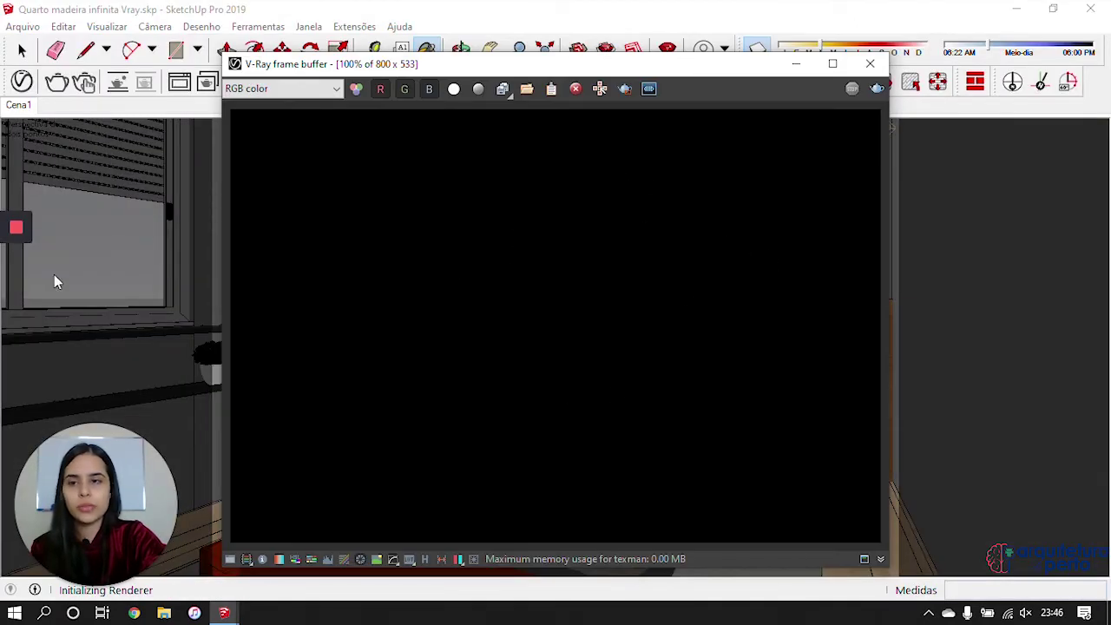
mouse_move(17, 287)
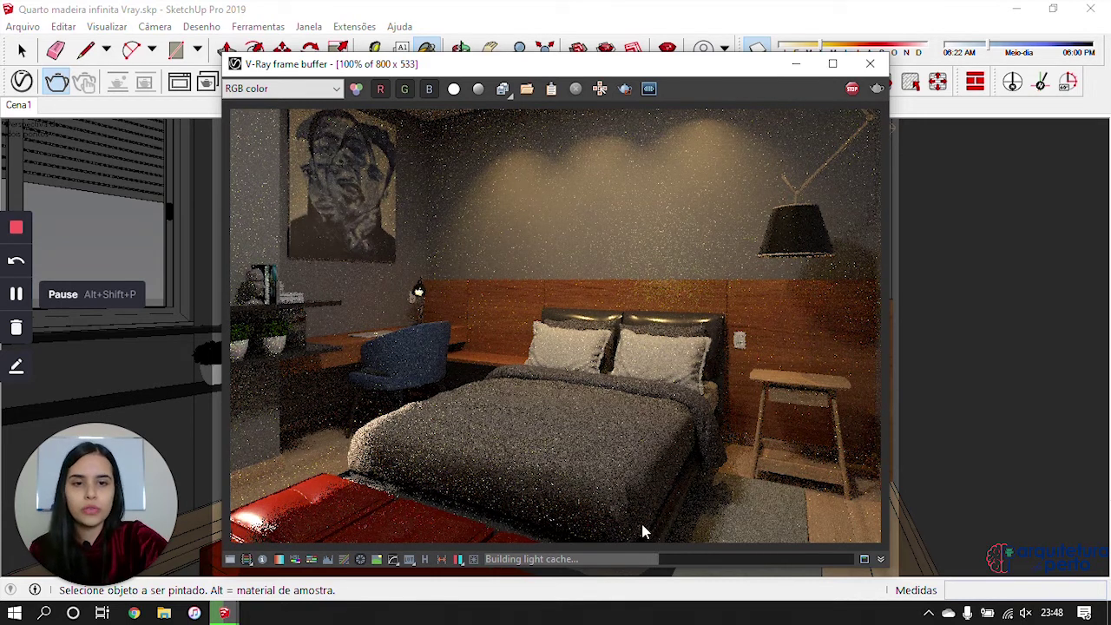
click(855, 89)
click(575, 90)
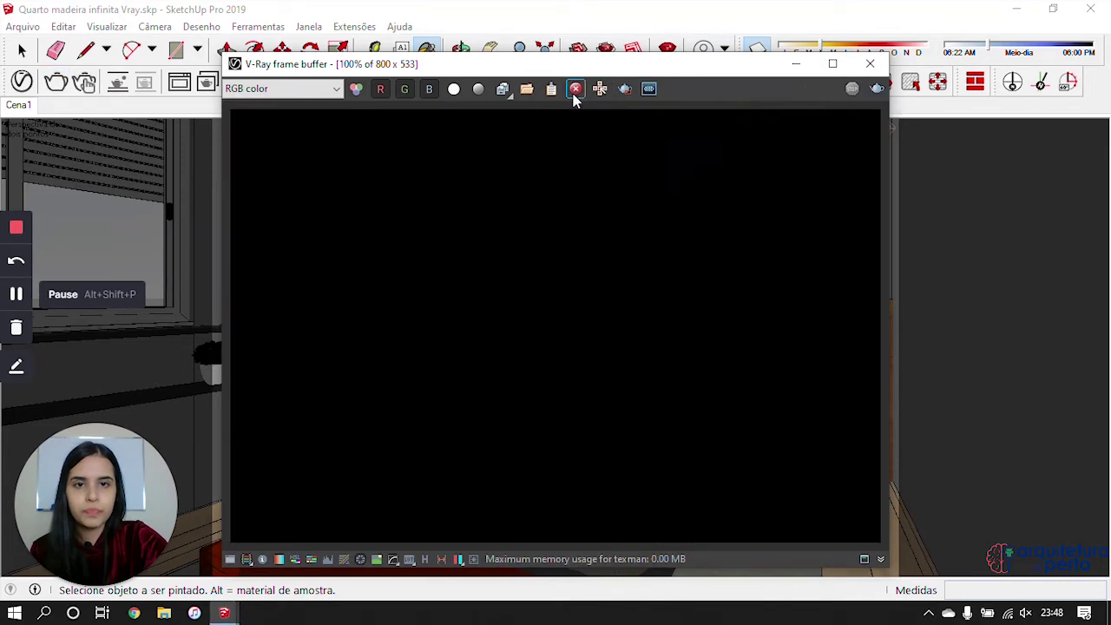
click(870, 63)
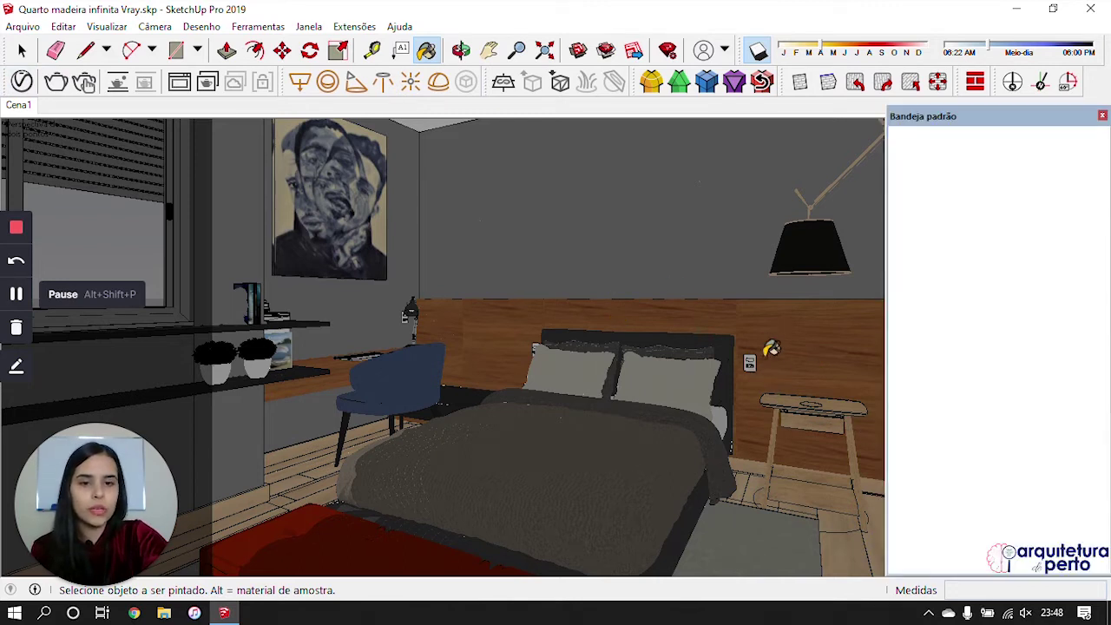
Step: Sample the outlet's tomadas material and give it a mid-grey V-Ray reflection with glossiness 0.9
click(925, 217)
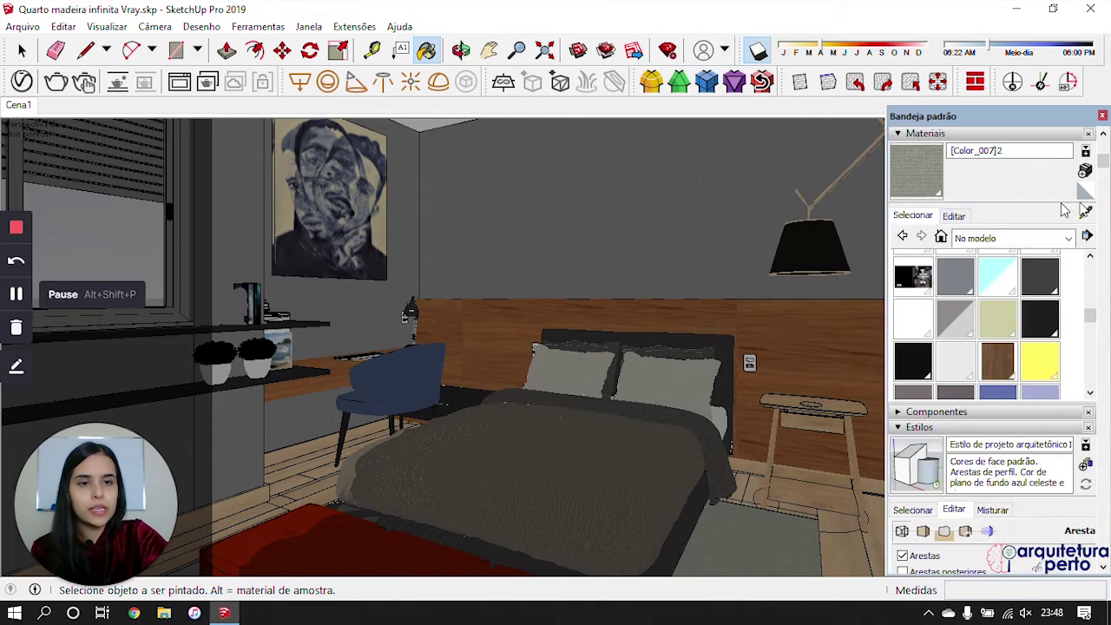
click(1086, 212)
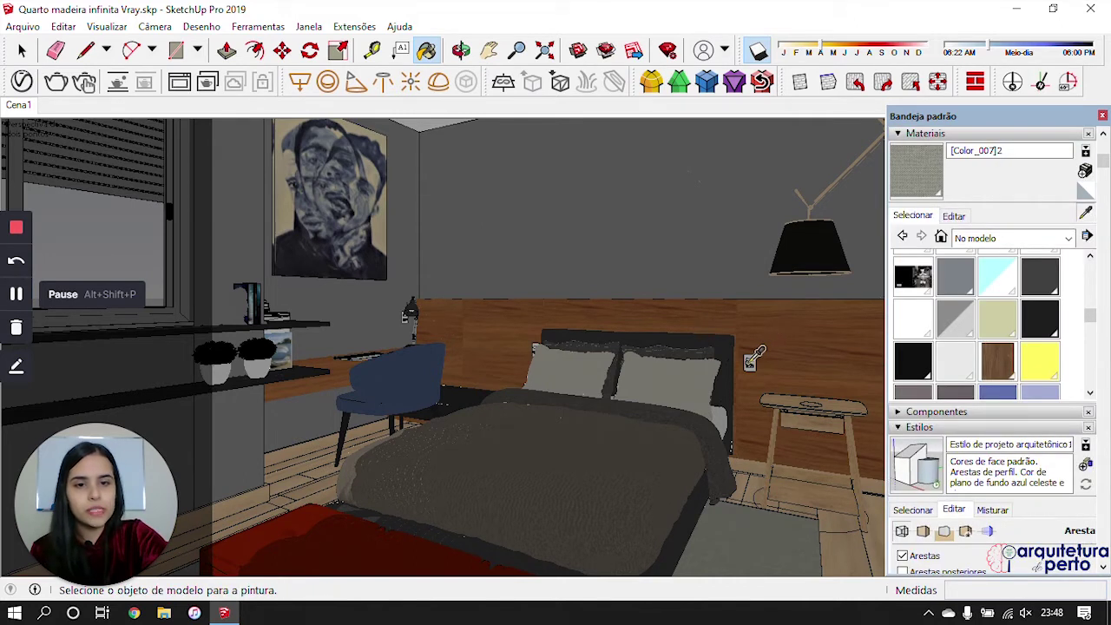
click(748, 363)
click(22, 81)
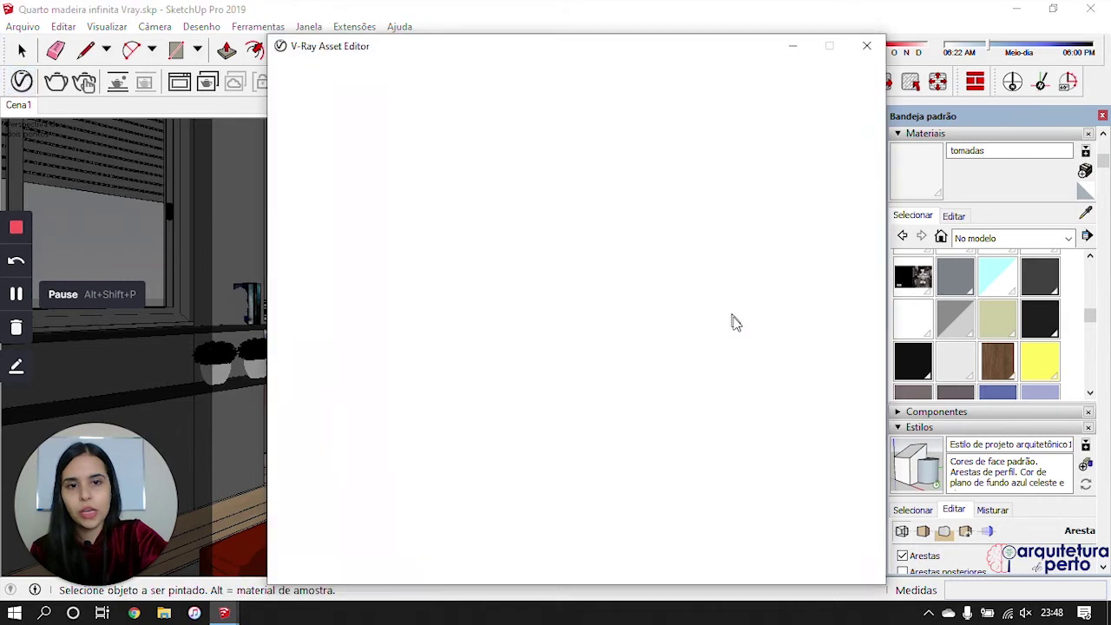
click(645, 382)
drag(719, 400, 745, 402)
drag(819, 426, 814, 423)
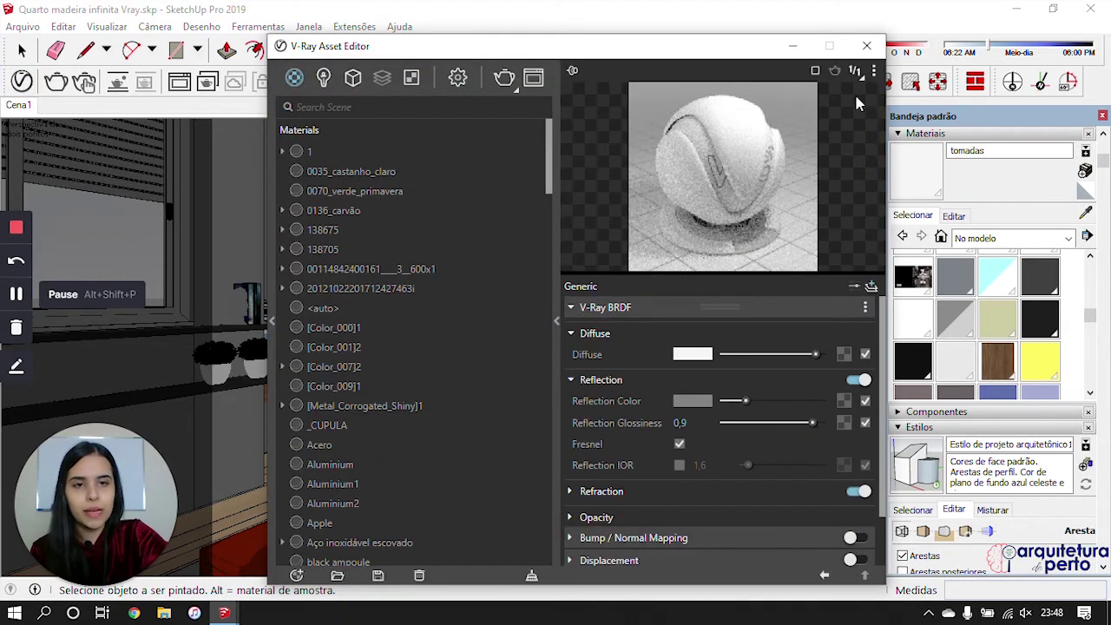
click(867, 45)
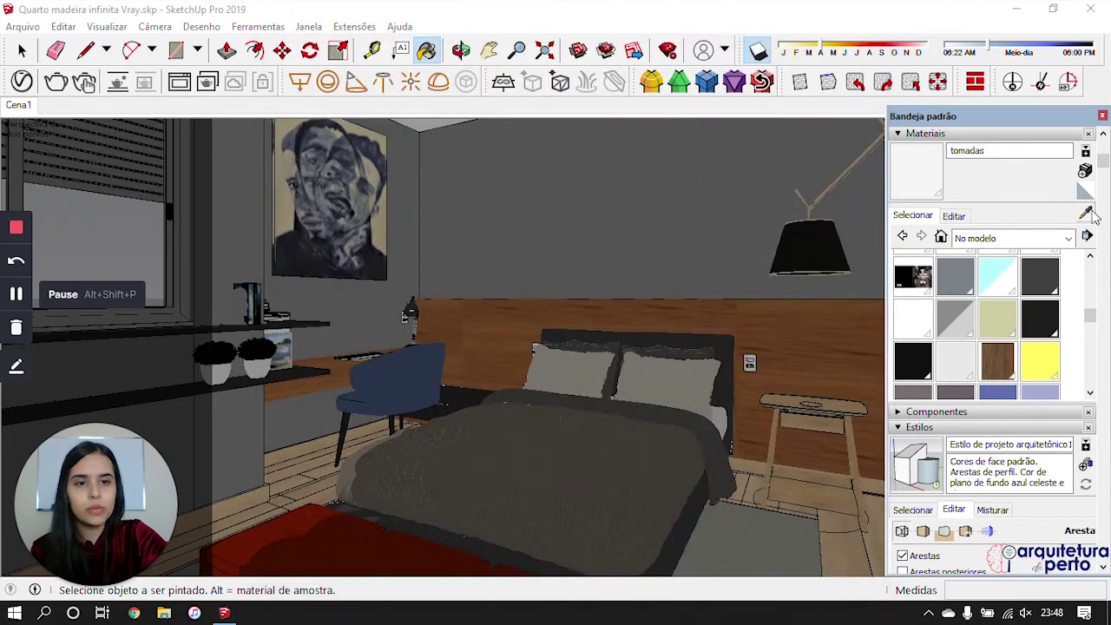
Step: Sample the headboard's Cattelan Italy Adam 1 material and set its reflection IOR to 1.5, glossiness to 0.75 and bump amount to 0.2
alt+click(735, 346)
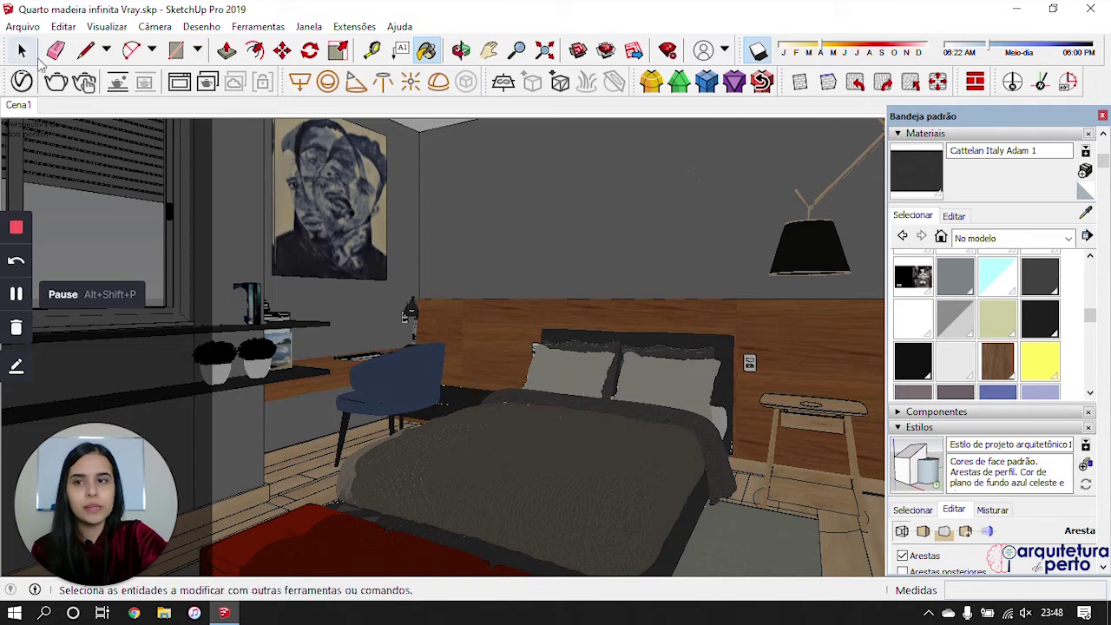
click(21, 80)
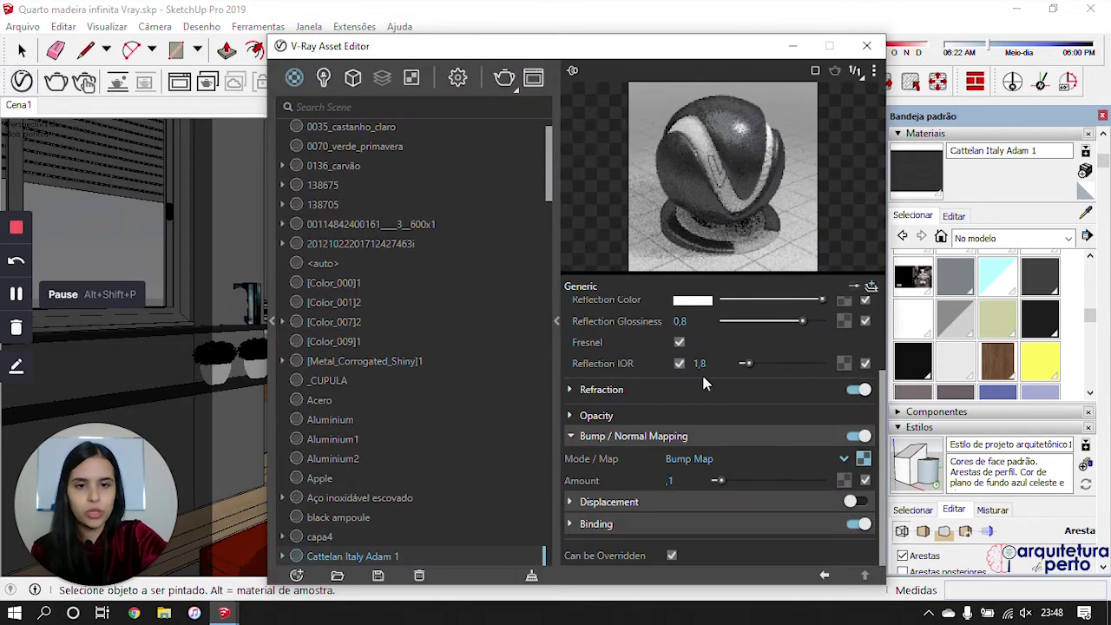
key(BackSpace)
key(BackSpace)
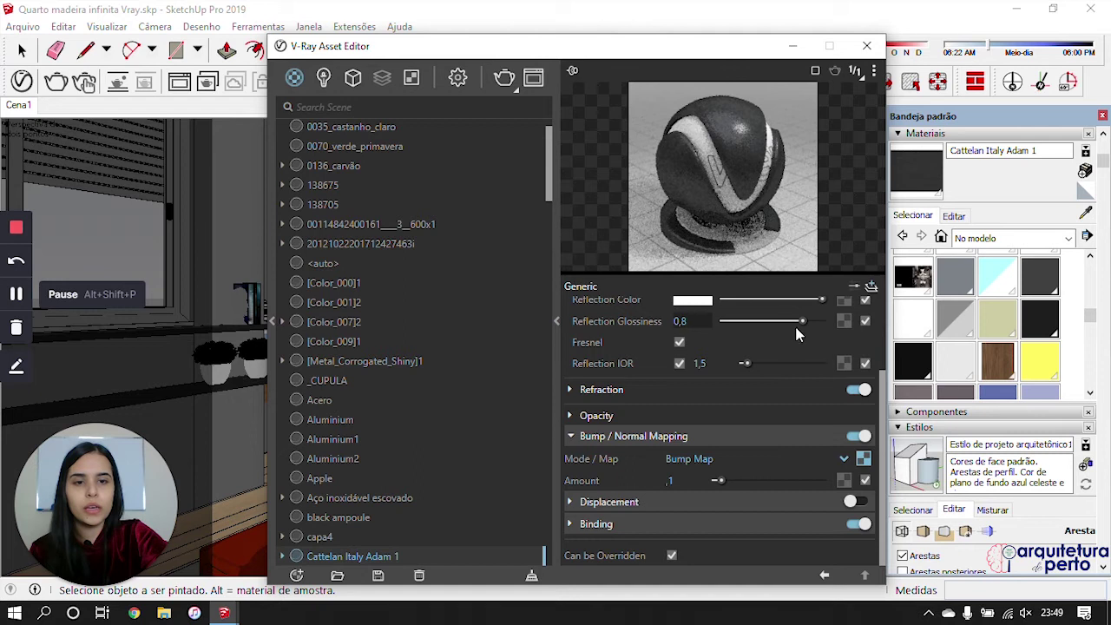
drag(800, 321, 797, 321)
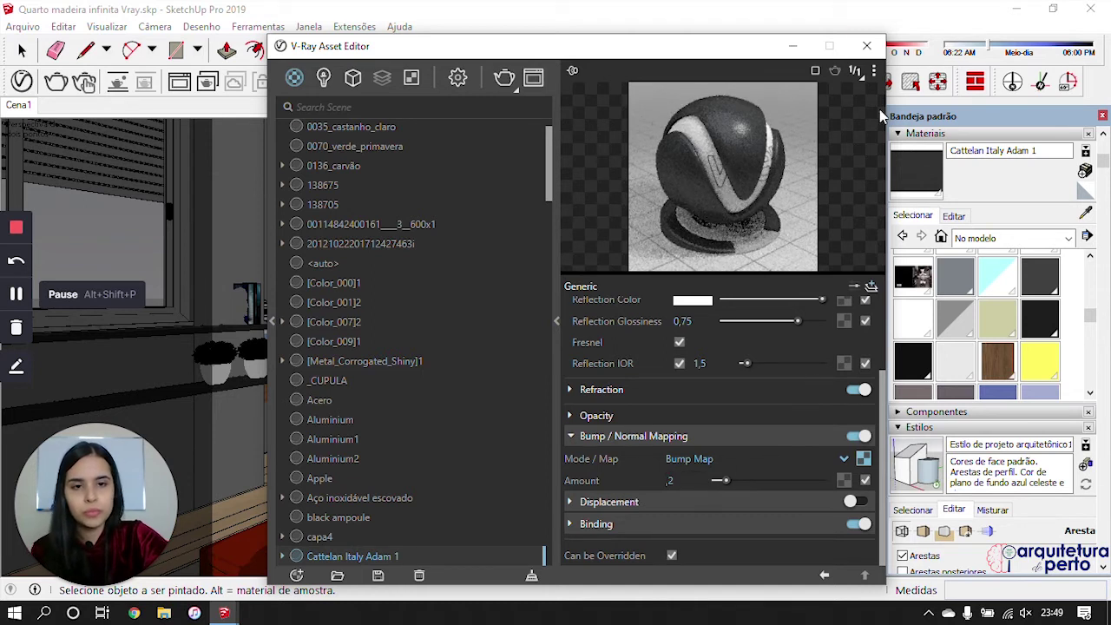
click(867, 46)
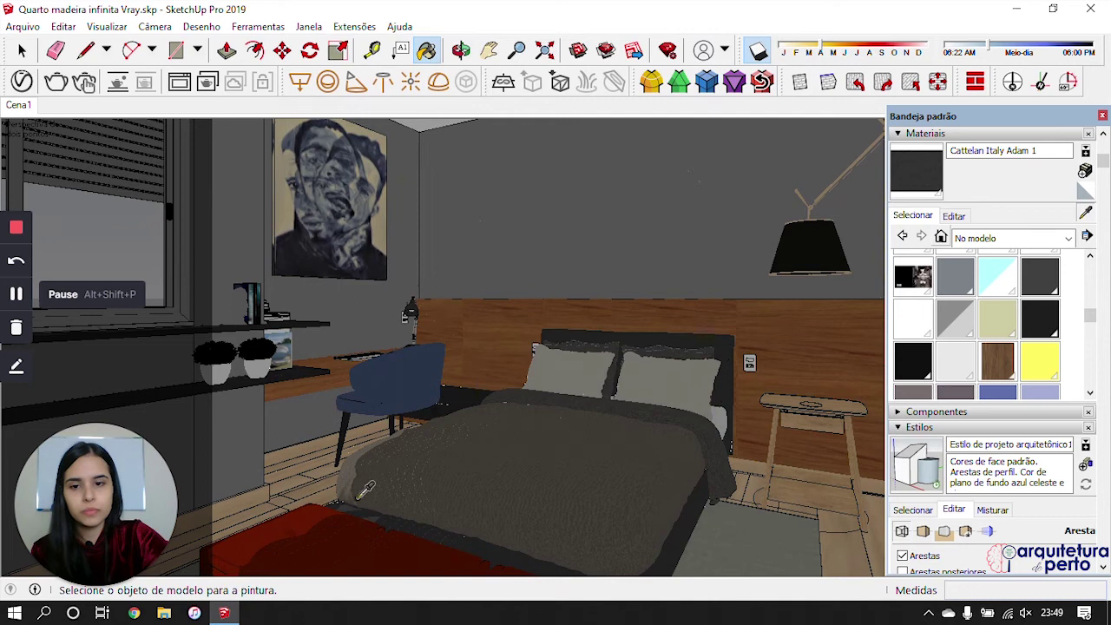
Step: Sample the red bench's material and set its bump amount to 0.2, reflection IOR to 1.5 and reflection glossiness to 0.65
click(295, 535)
click(22, 81)
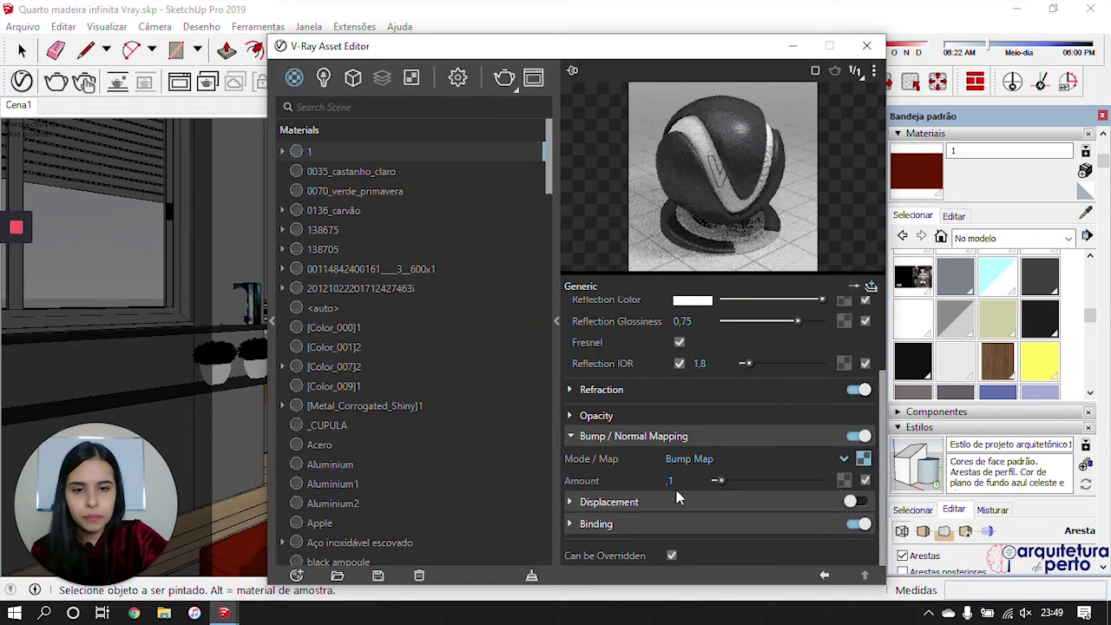
key(BackSpace)
key(Return)
click(704, 363)
key(BackSpace)
text(5)
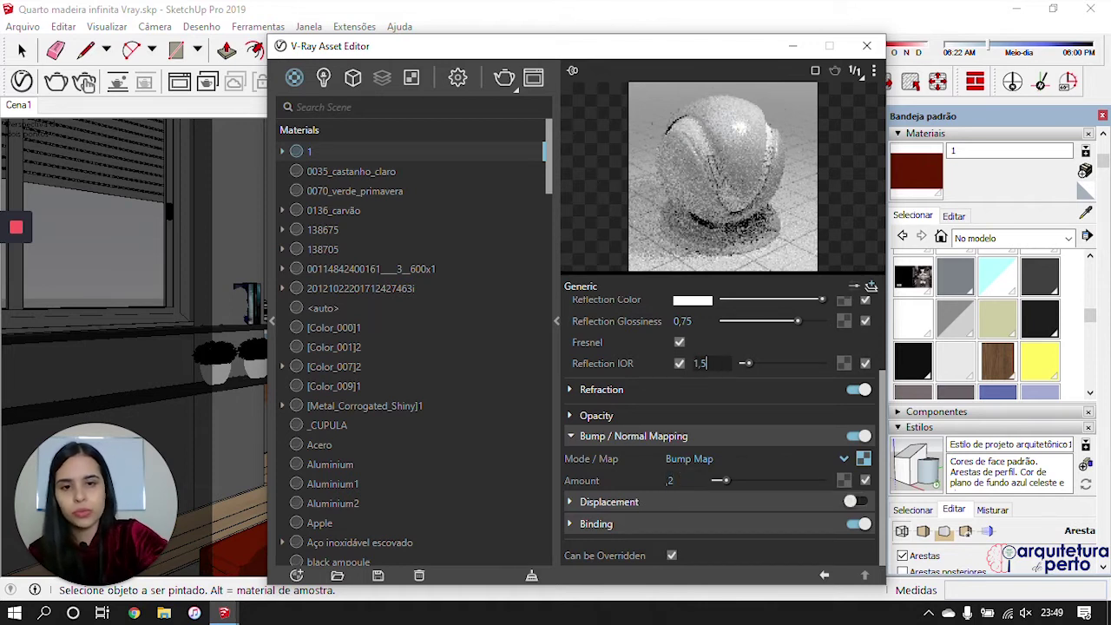
key(Return)
drag(798, 322, 791, 322)
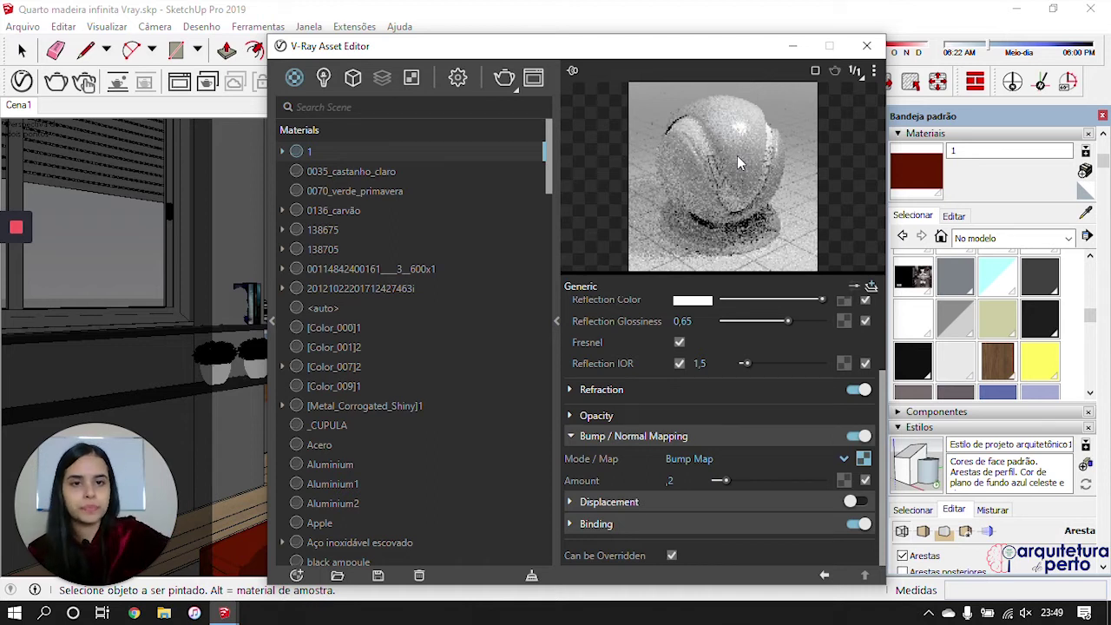
click(793, 46)
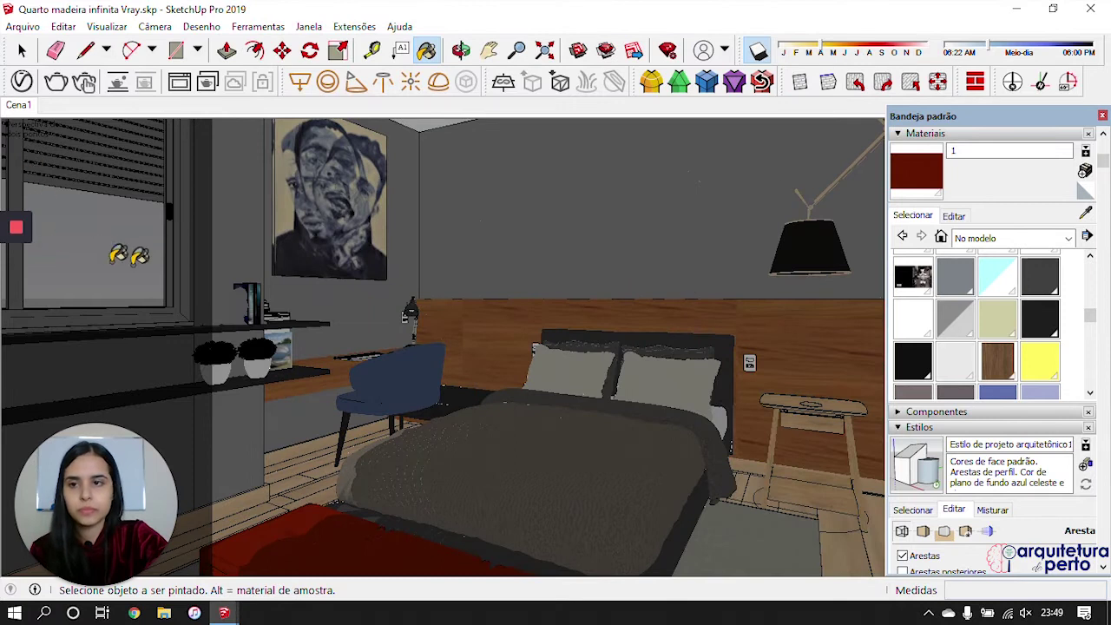
mouse_move(224, 613)
click(434, 509)
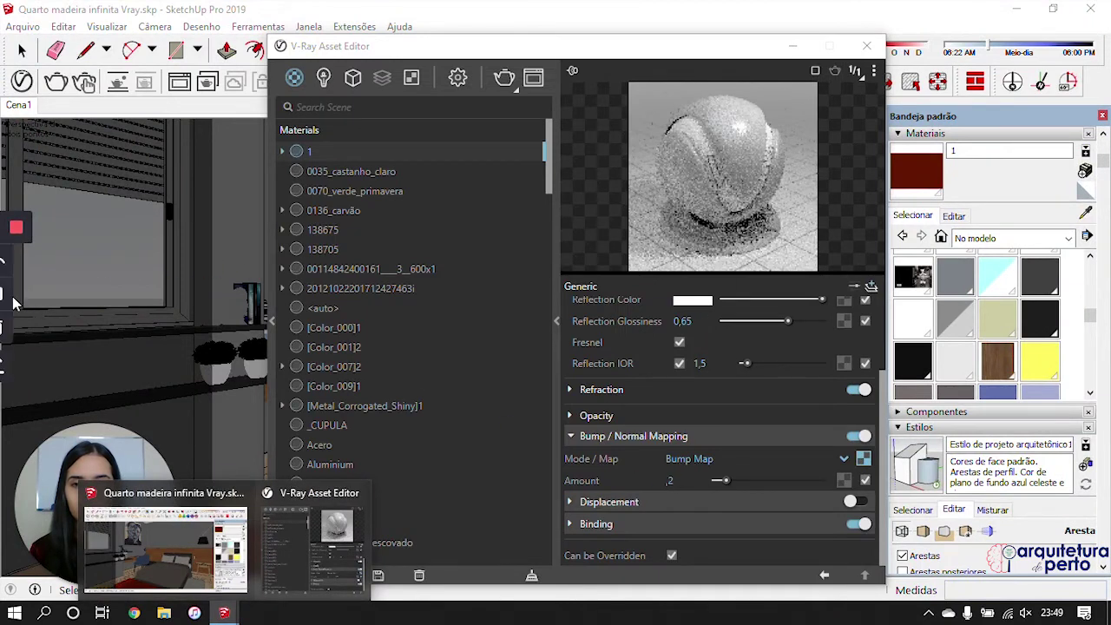
click(19, 296)
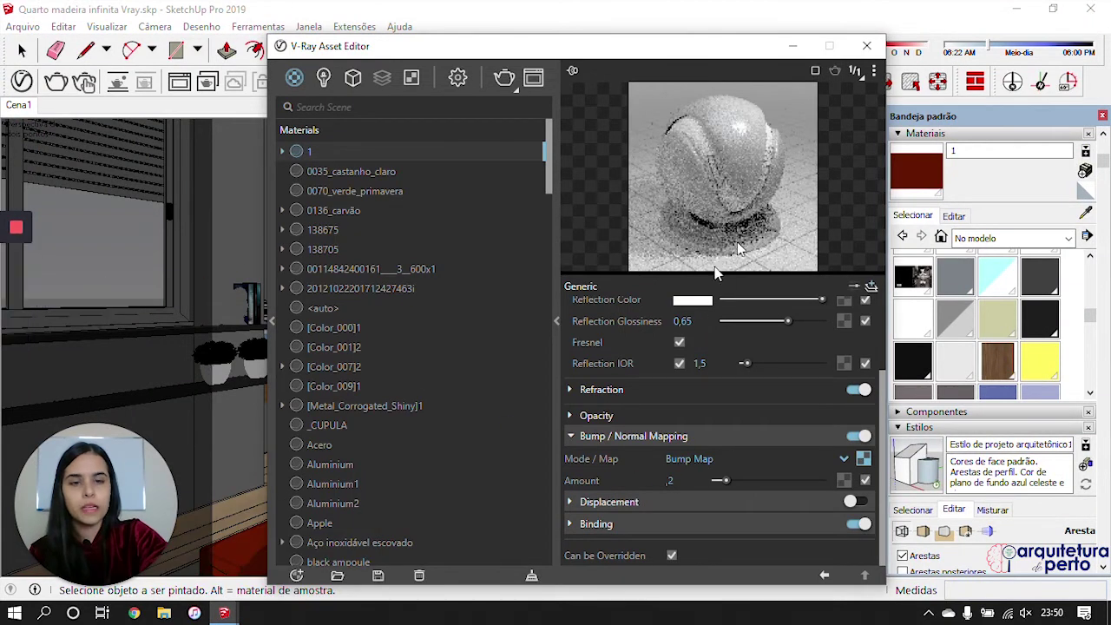
Step: Assign a Falloff texture to the reflection color of the red bench's material 1
scroll(702, 354, up, 3)
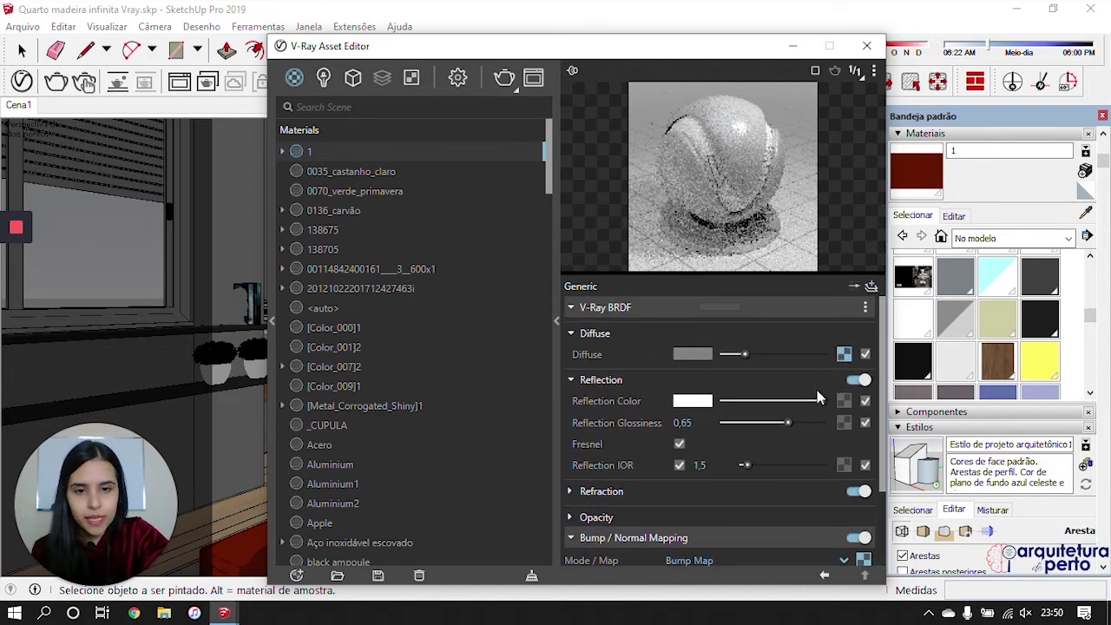
click(844, 401)
scroll(795, 261, down, 8)
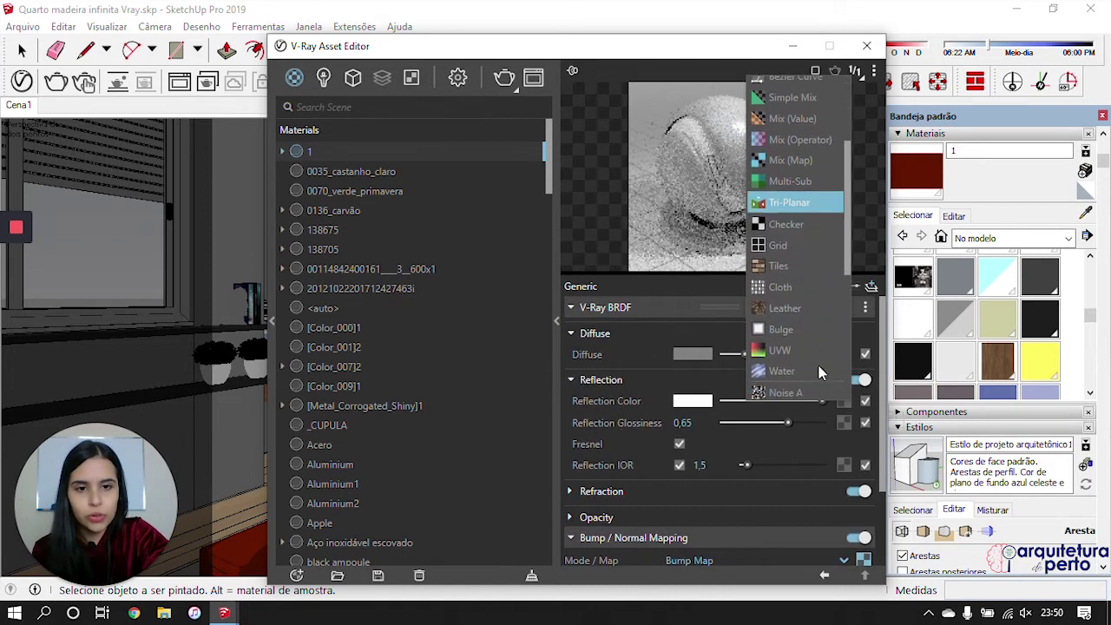
scroll(799, 352, down, 4)
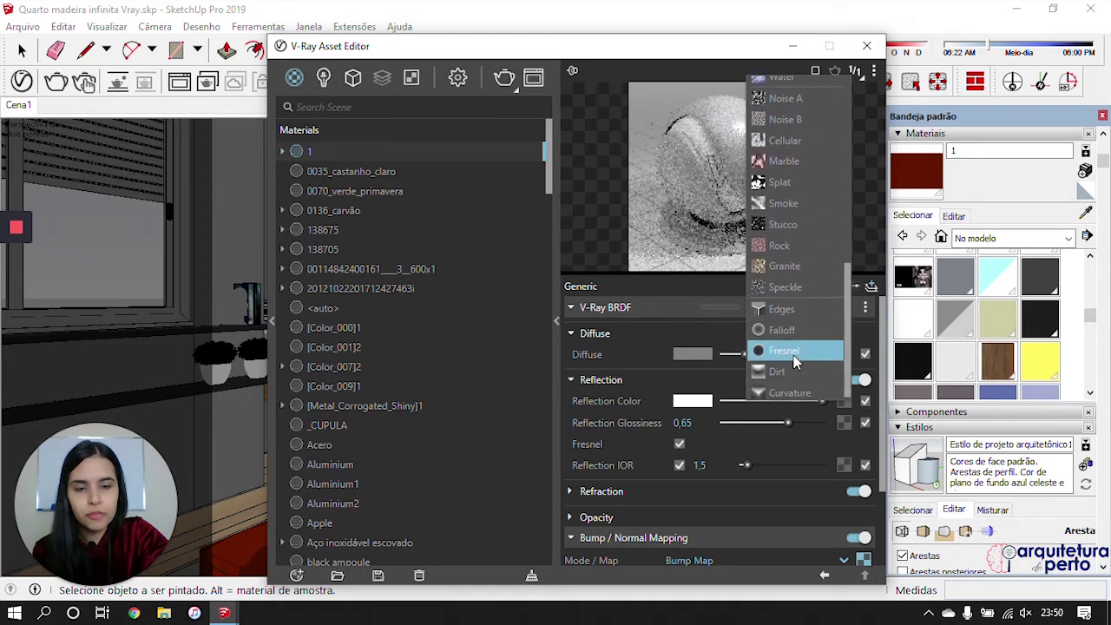
click(784, 328)
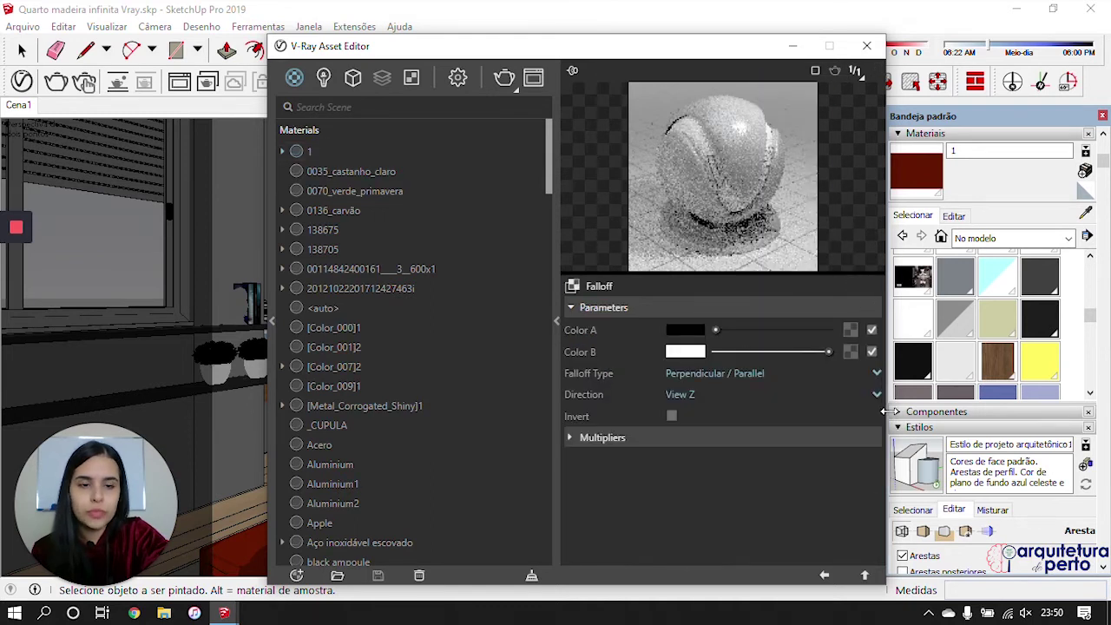
Step: Set the bench Falloff's Color A to a dark reddish brown with R 0.424, G 0.204 and B 0.104
click(686, 331)
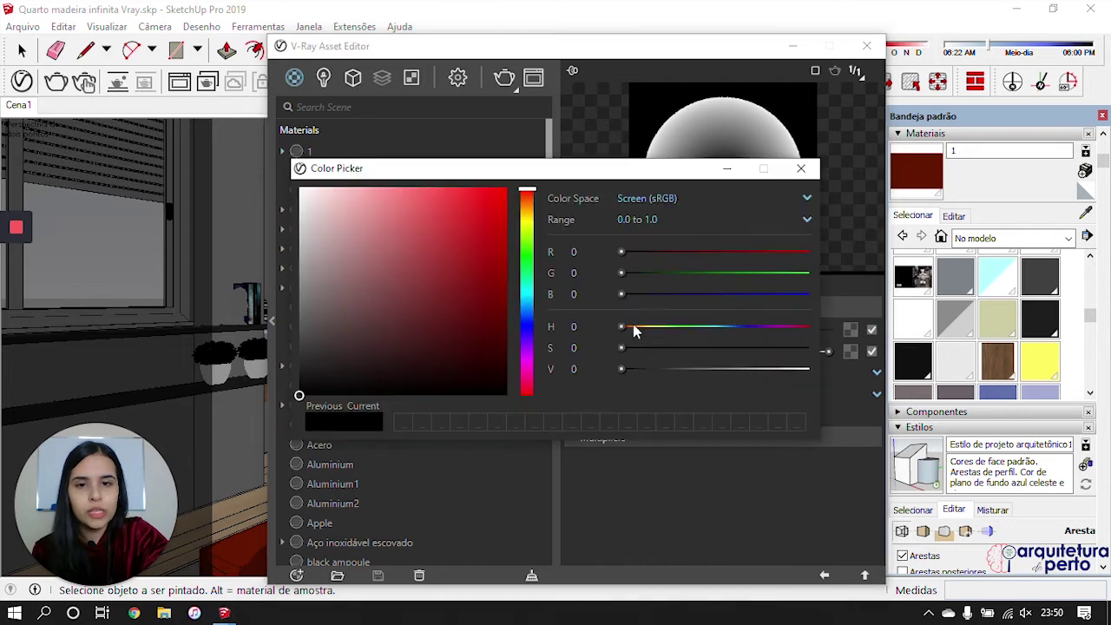
drag(390, 351, 458, 308)
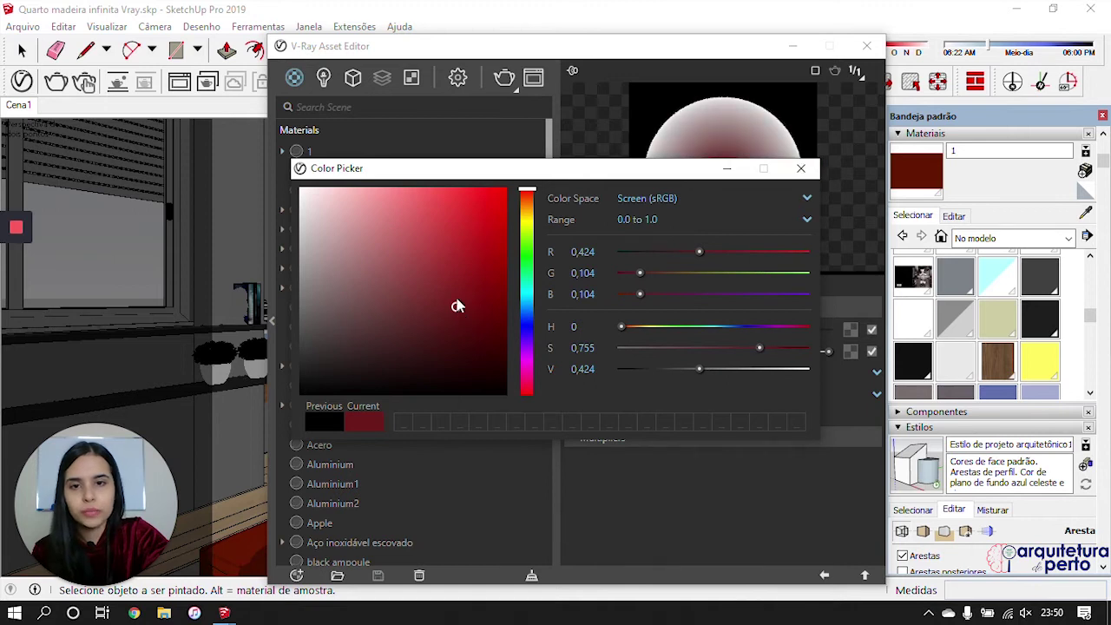
click(528, 199)
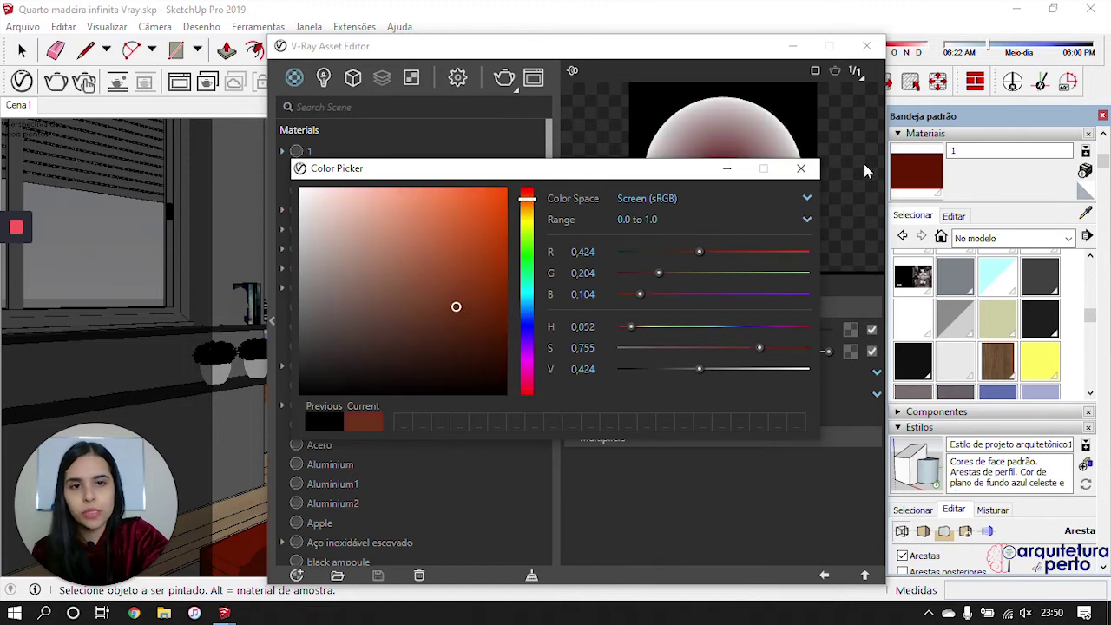
click(800, 169)
Step: Set the bench Falloff's Color B to a lighter reddish brown of about R 0.53, G 0.36 and B 0.283
click(688, 352)
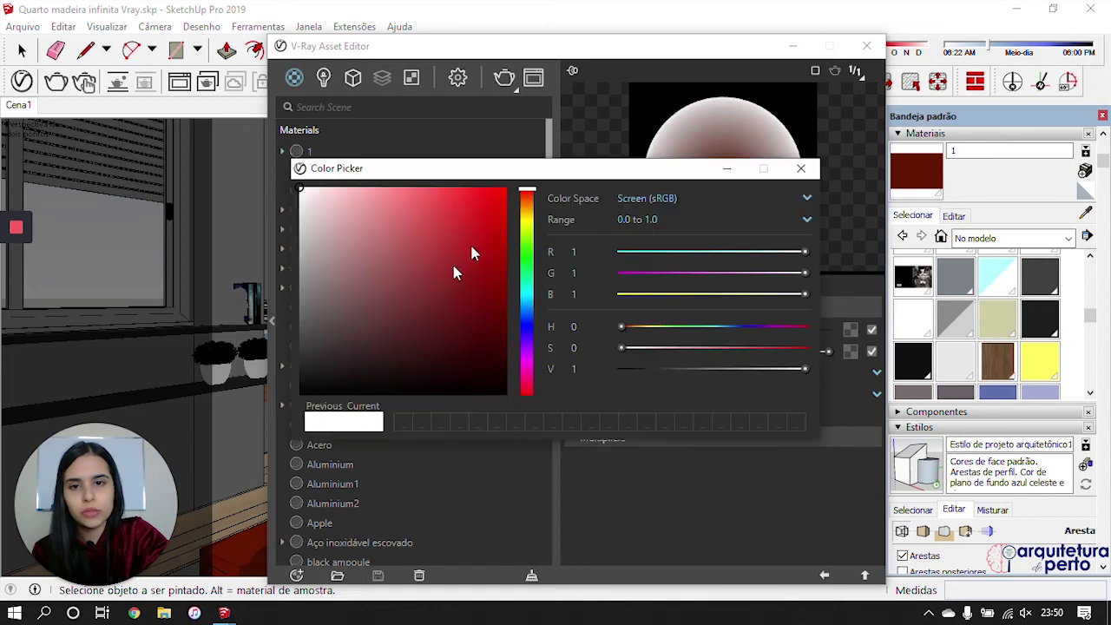
click(438, 318)
click(531, 198)
drag(443, 303, 416, 287)
click(800, 169)
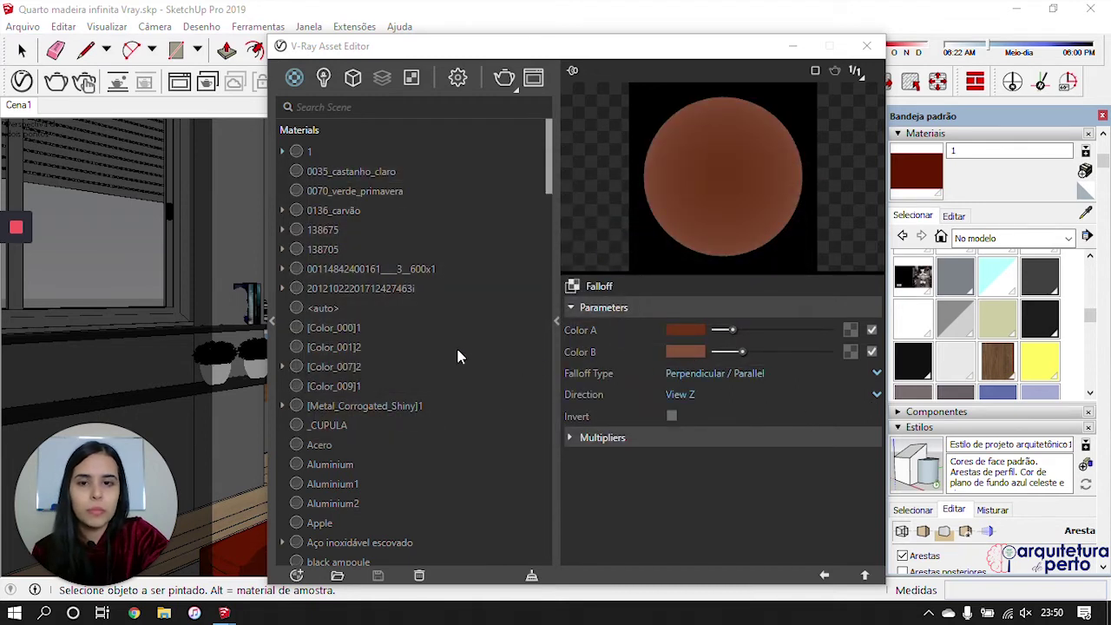
click(686, 351)
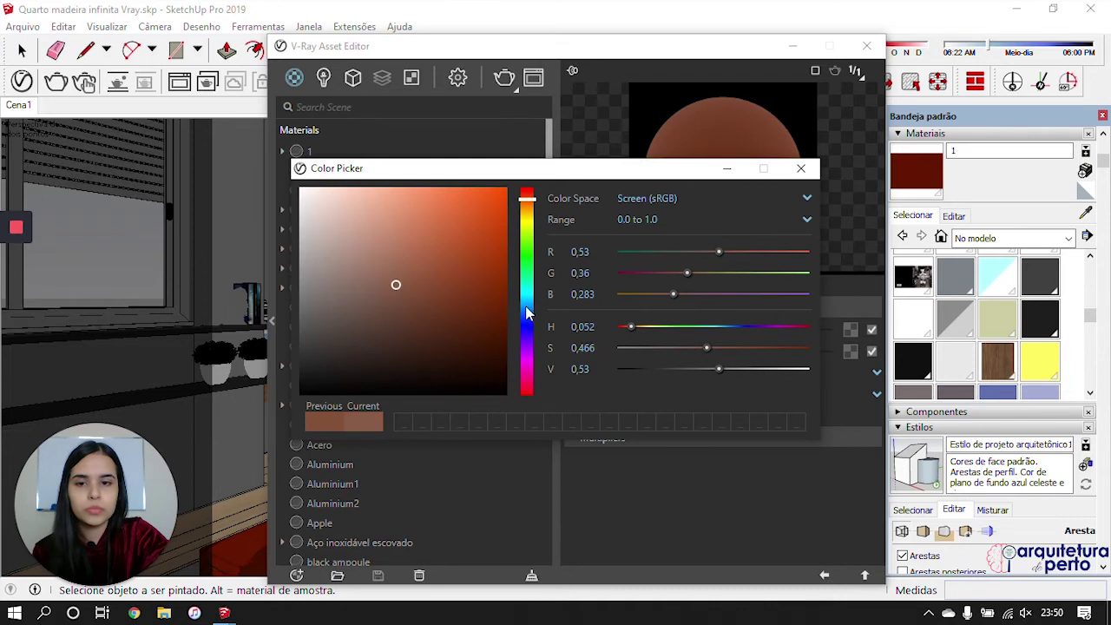
click(800, 168)
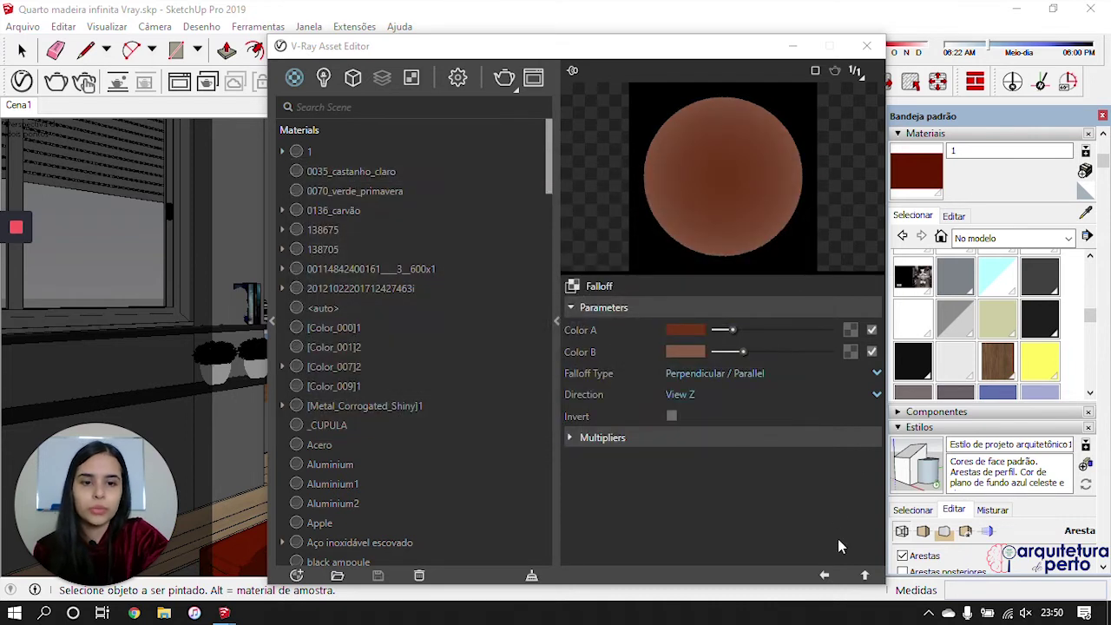
Step: Return to the bench's material 1 and set its reflection glossiness to 0.75
click(824, 576)
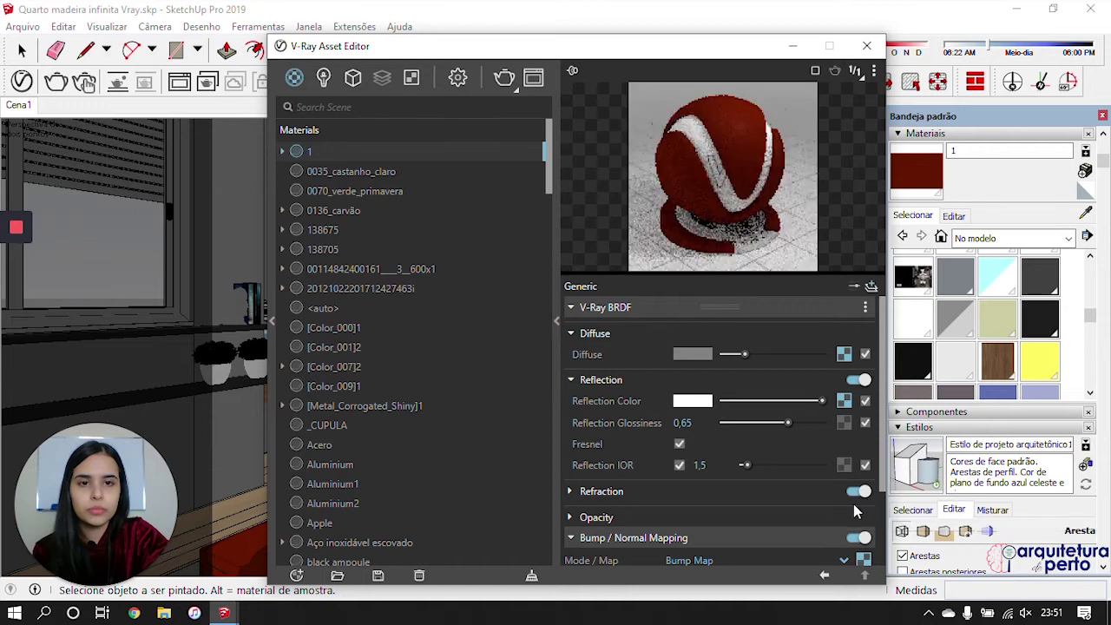
drag(787, 422, 797, 425)
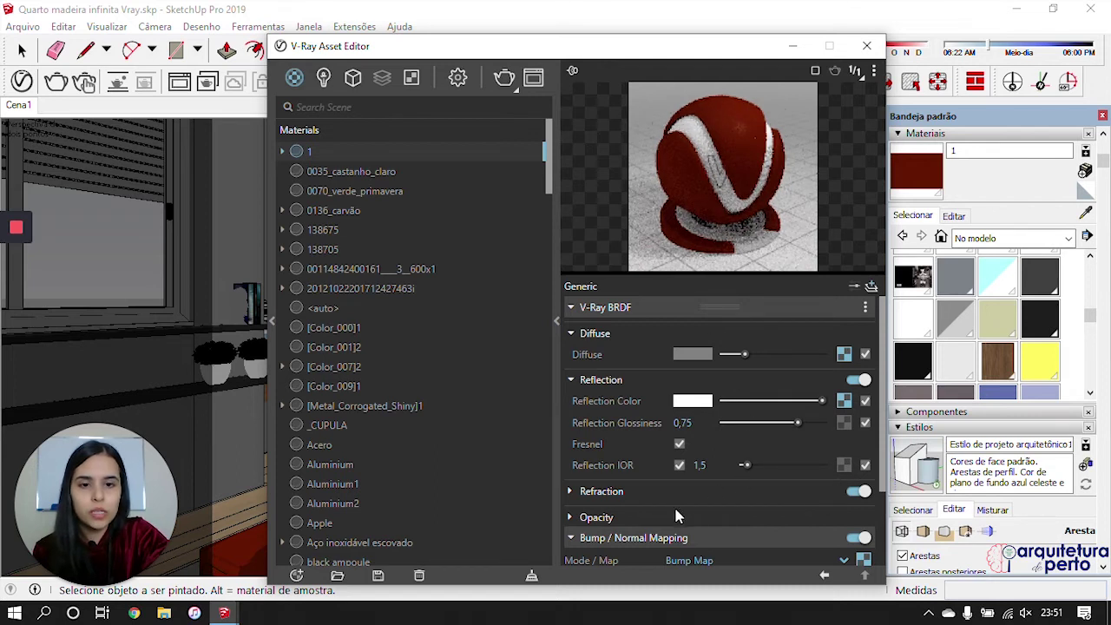
scroll(678, 515, down, 2)
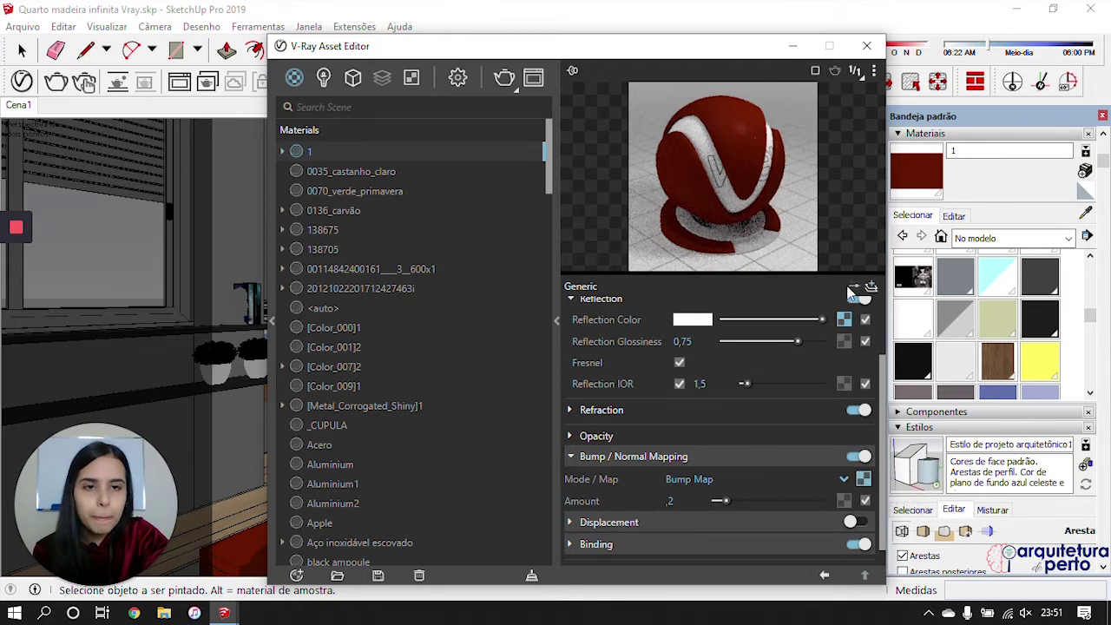
Step: Close the V-Ray Asset Editor, sample the headboard's material in the model and hide the default tray
click(867, 46)
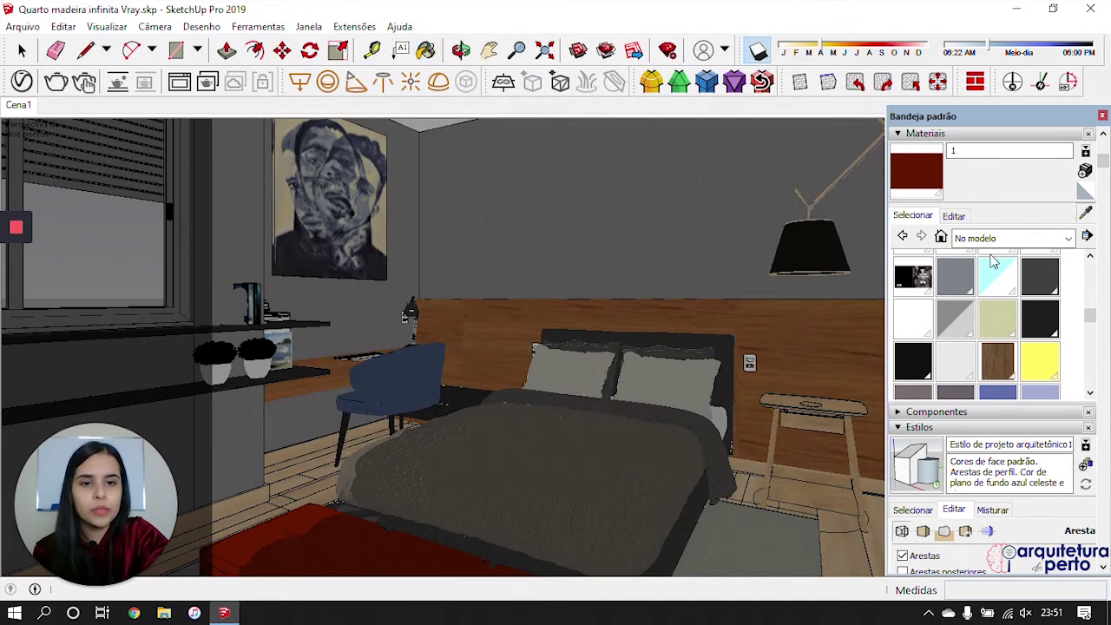
alt+click(727, 341)
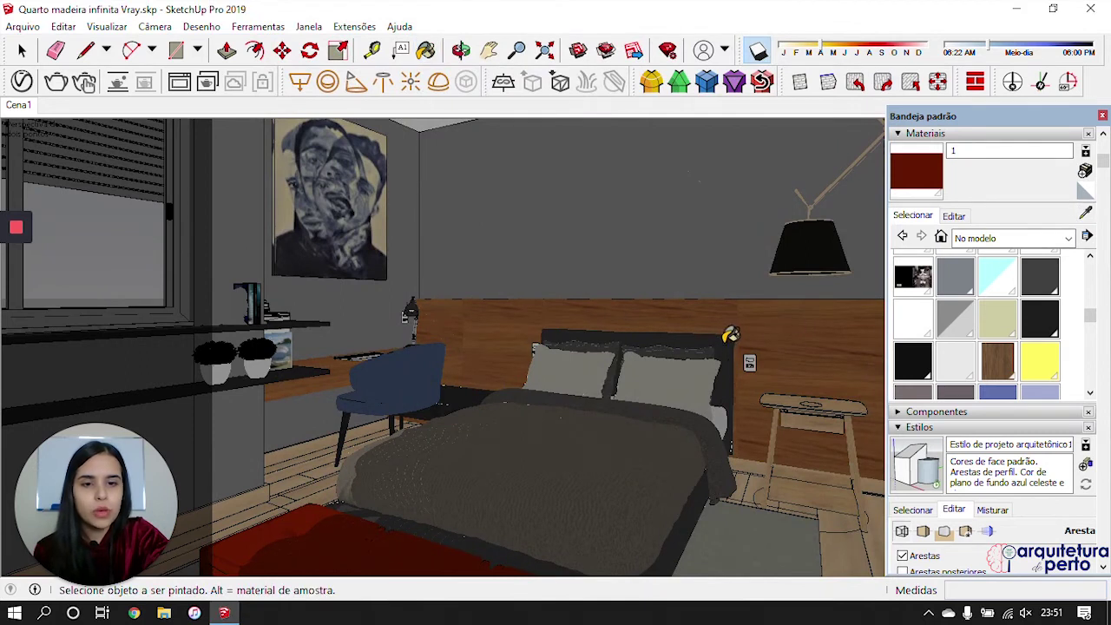
click(1103, 116)
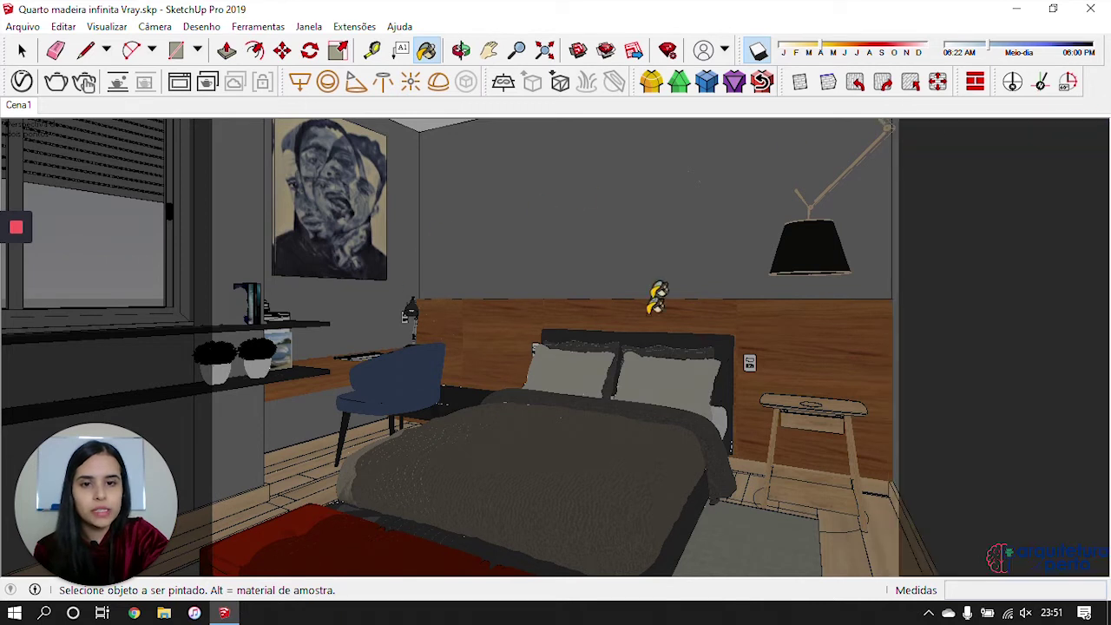
Step: Test-render the bedroom to check the bench's new reflection, stop the render, clear the image and close the frame buffer
click(55, 80)
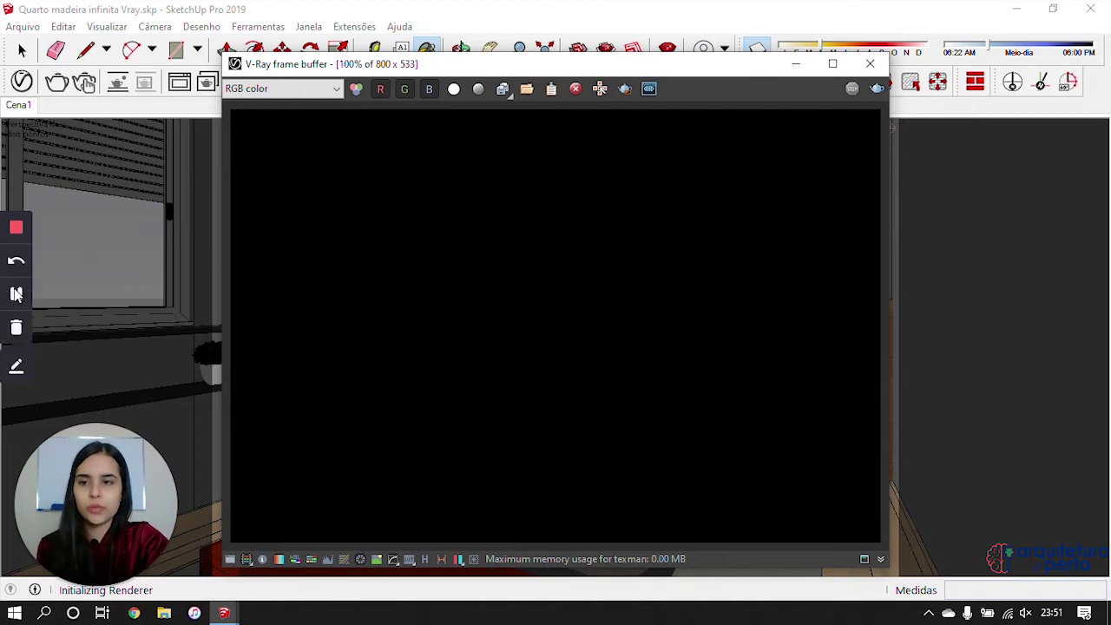
click(15, 295)
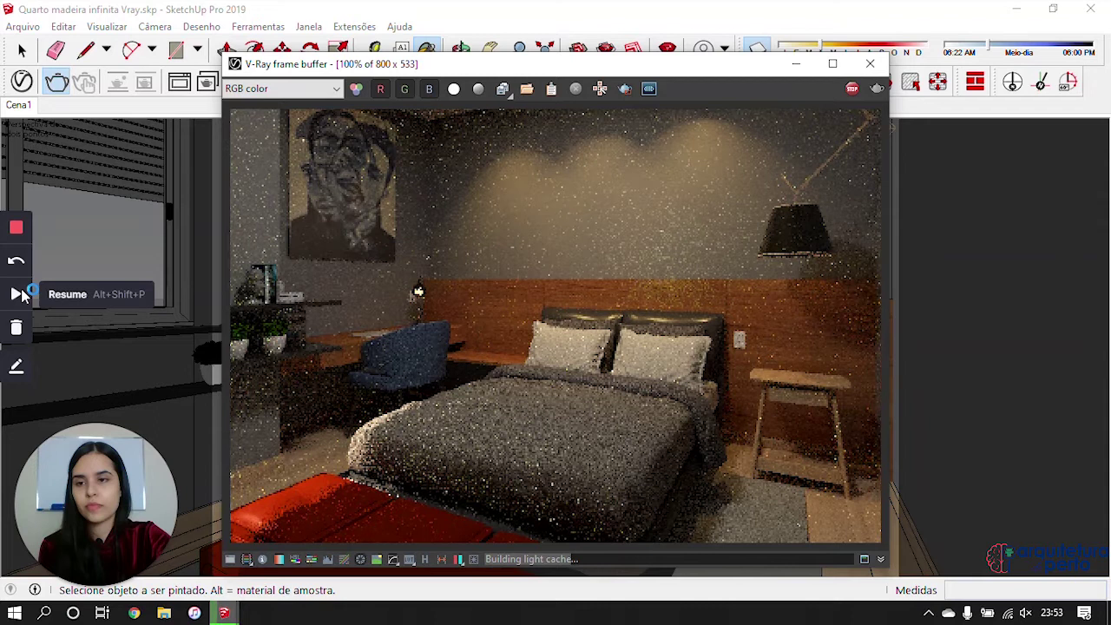
click(19, 295)
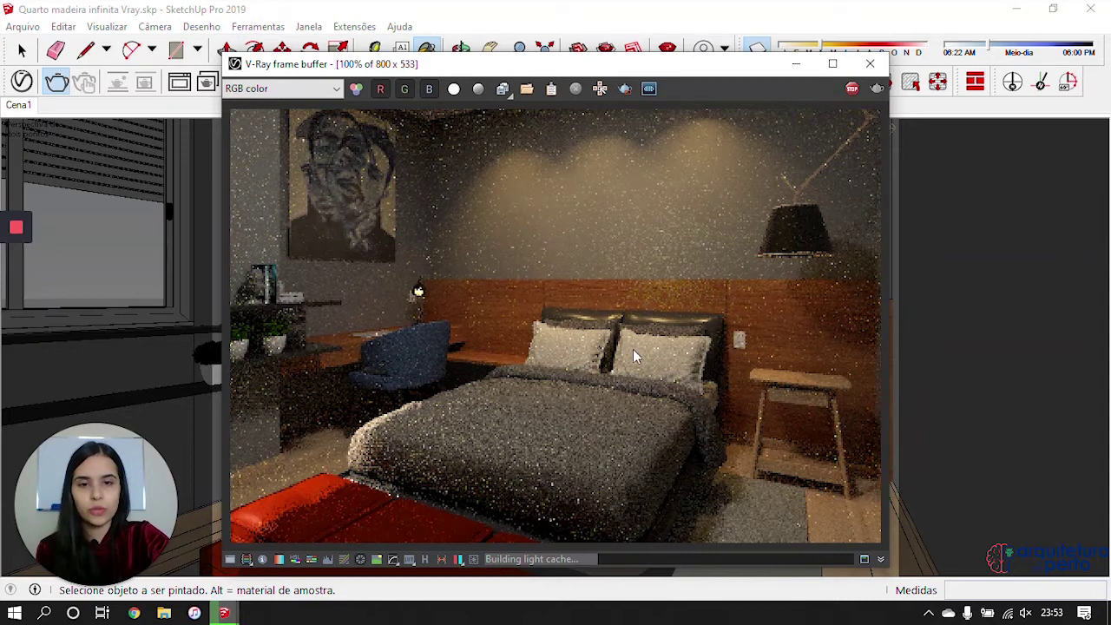
click(850, 93)
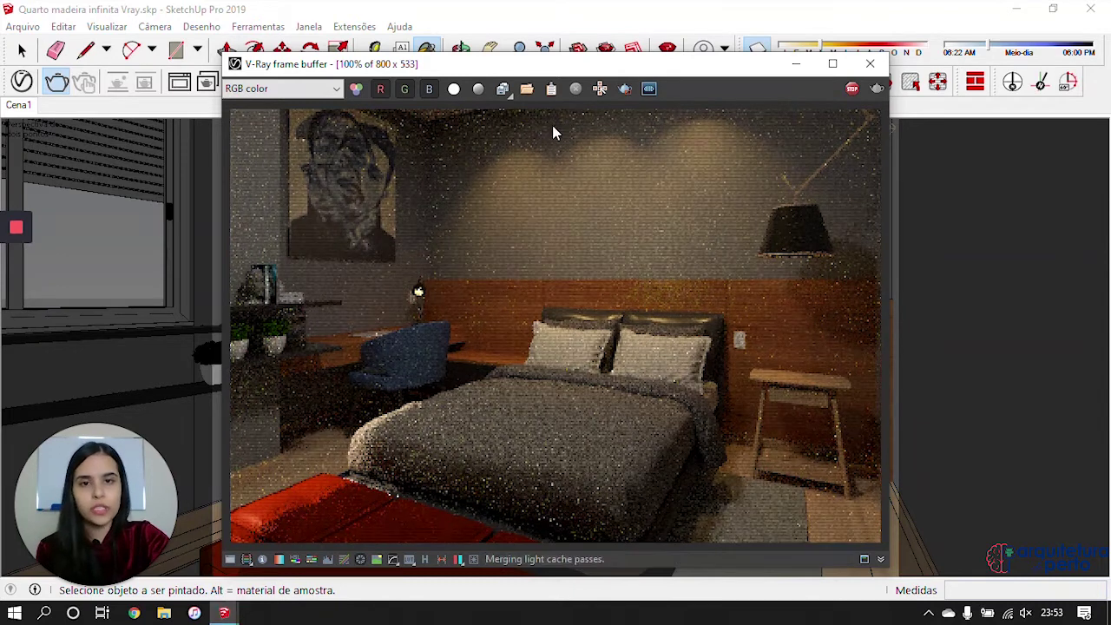
click(575, 92)
click(871, 63)
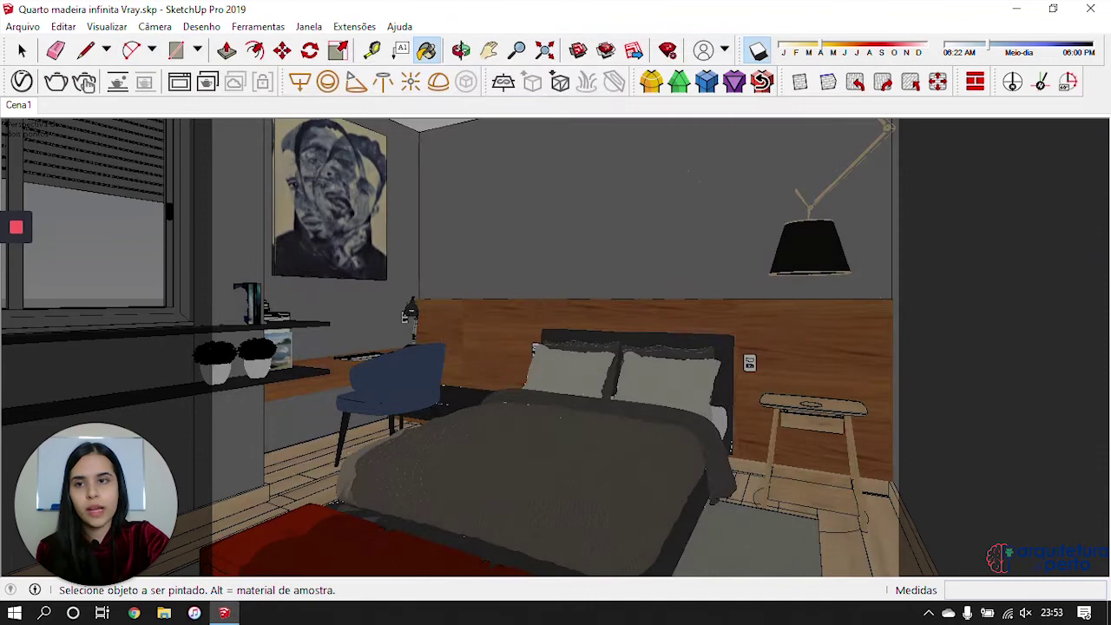
Step: Assign a Falloff texture to the reflection color of the headboard's Cattelan Italy Adam 1 material
click(21, 81)
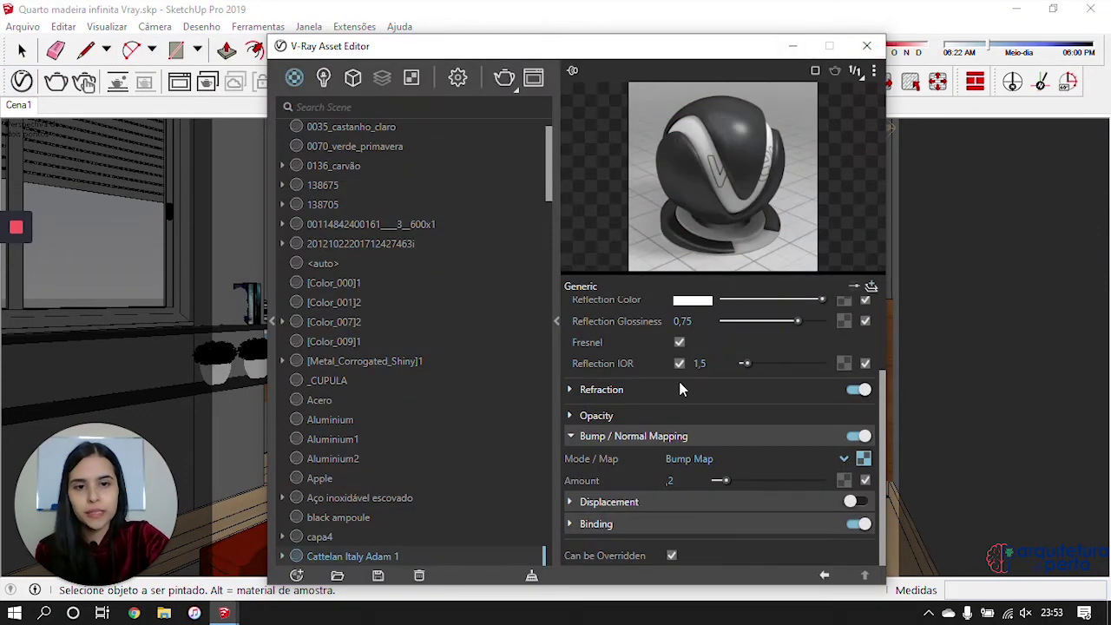
scroll(660, 382, up, 3)
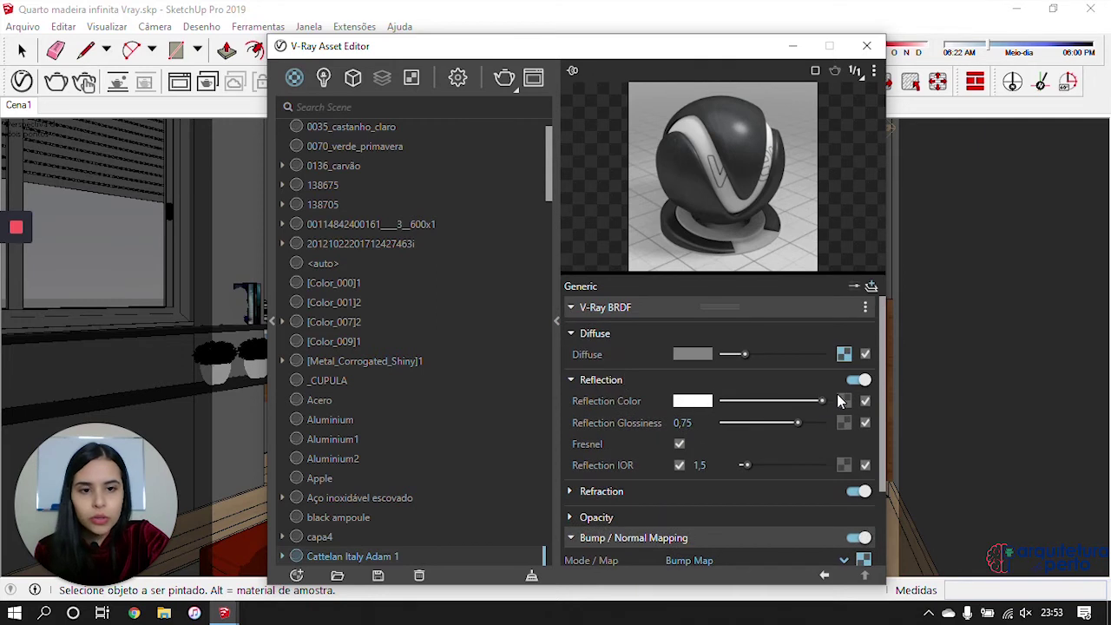
click(849, 402)
scroll(786, 364, down, 5)
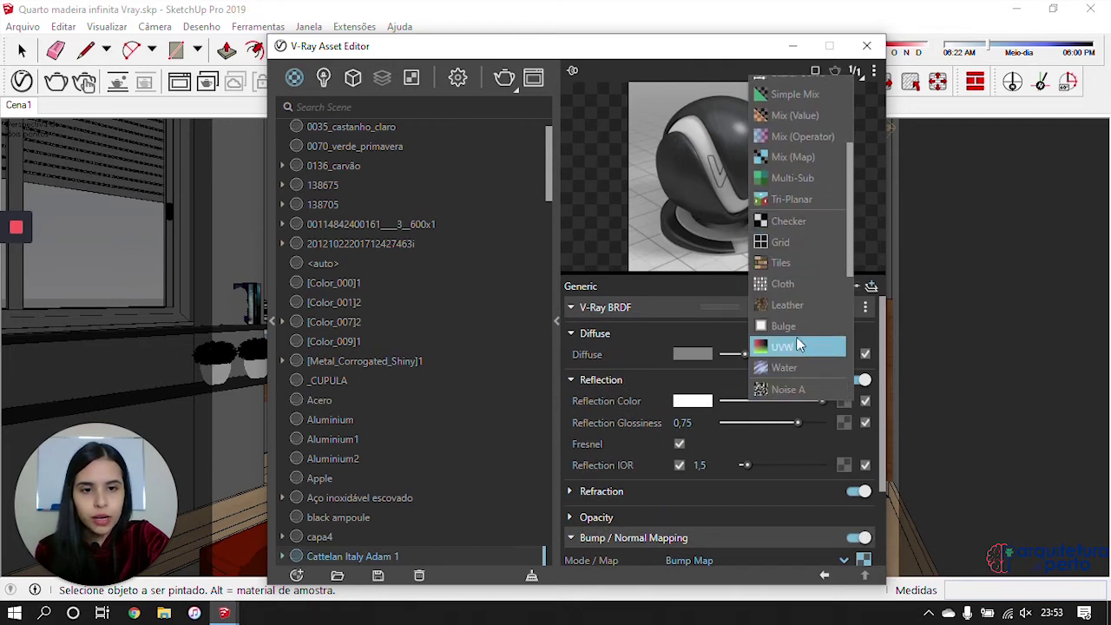
scroll(790, 334, down, 3)
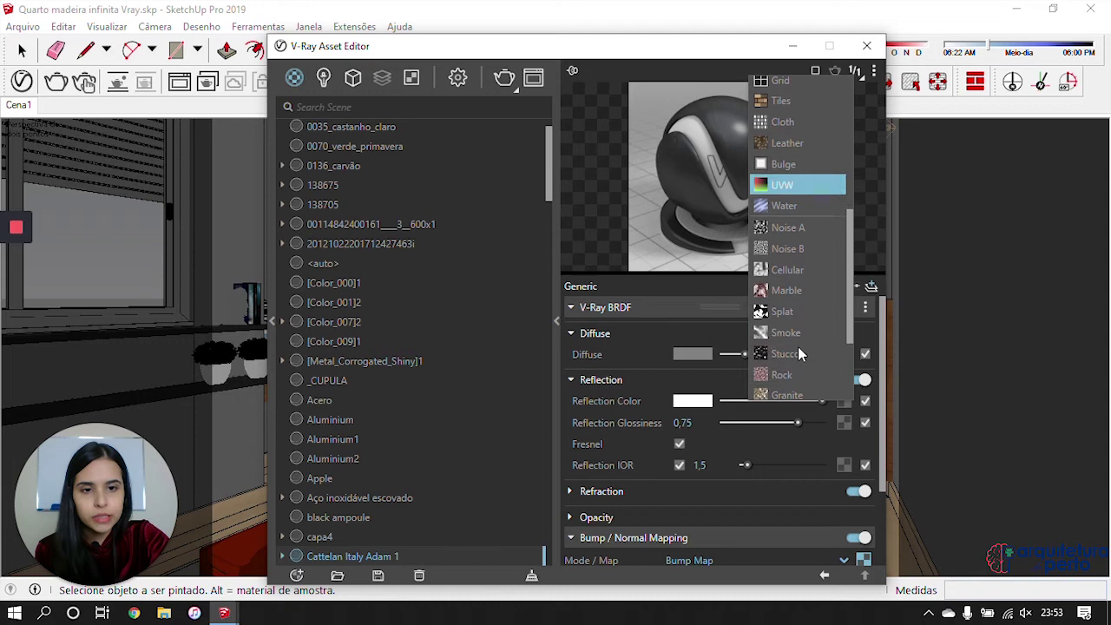
scroll(799, 356, down, 2)
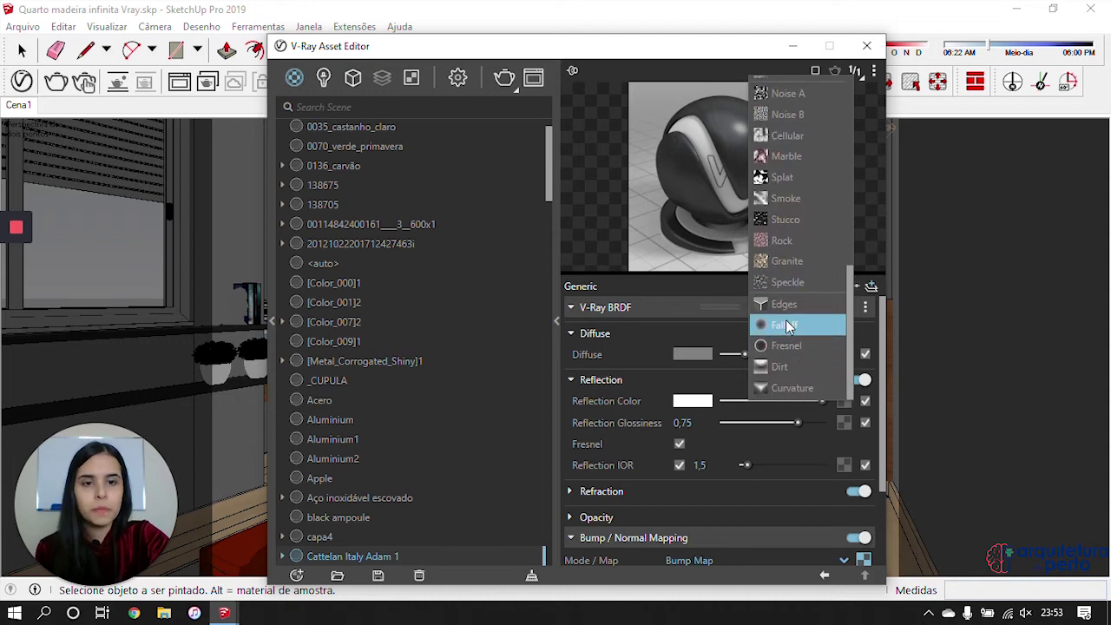
click(787, 325)
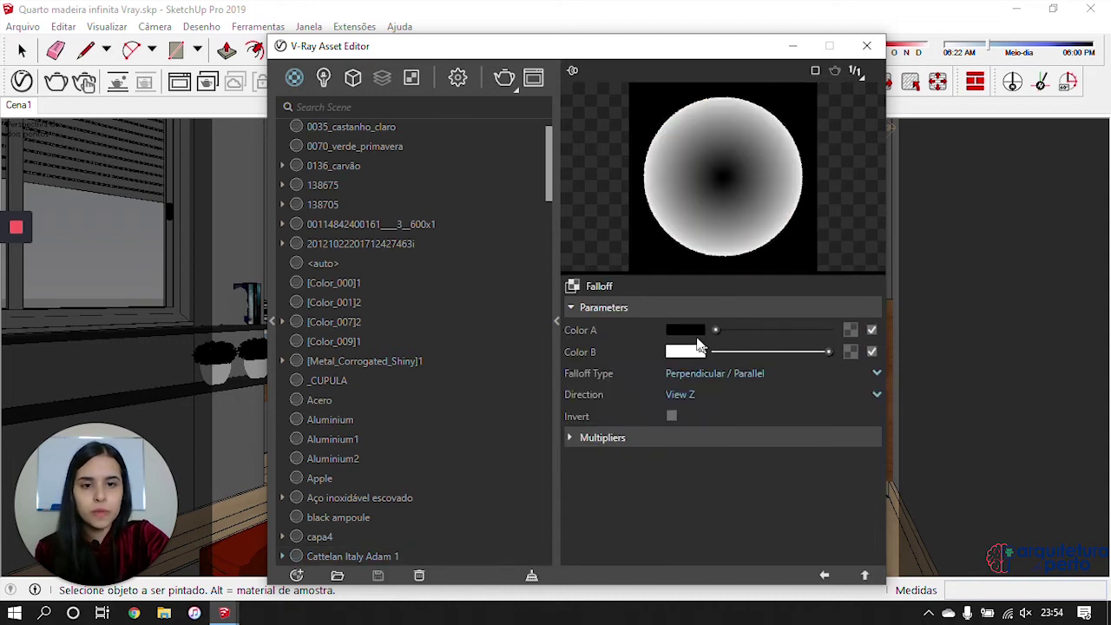
Step: Set the headboard Falloff's Color A to dark grey (R 0.162, G 0.143, B 0.143) and Color B to a lighter grey
click(687, 330)
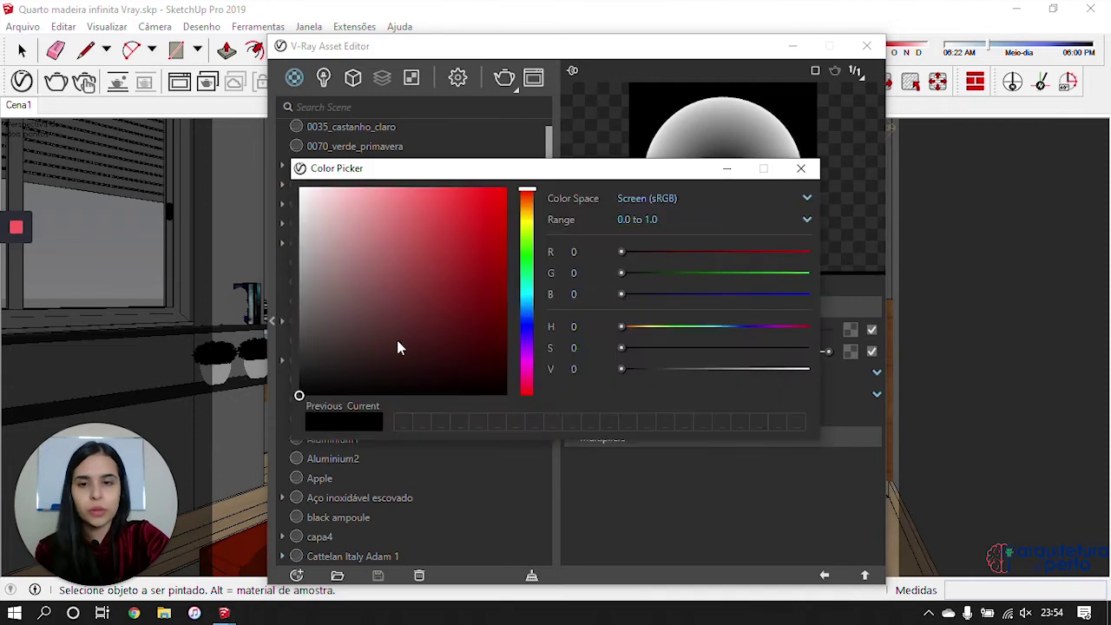
click(338, 335)
drag(339, 335, 323, 362)
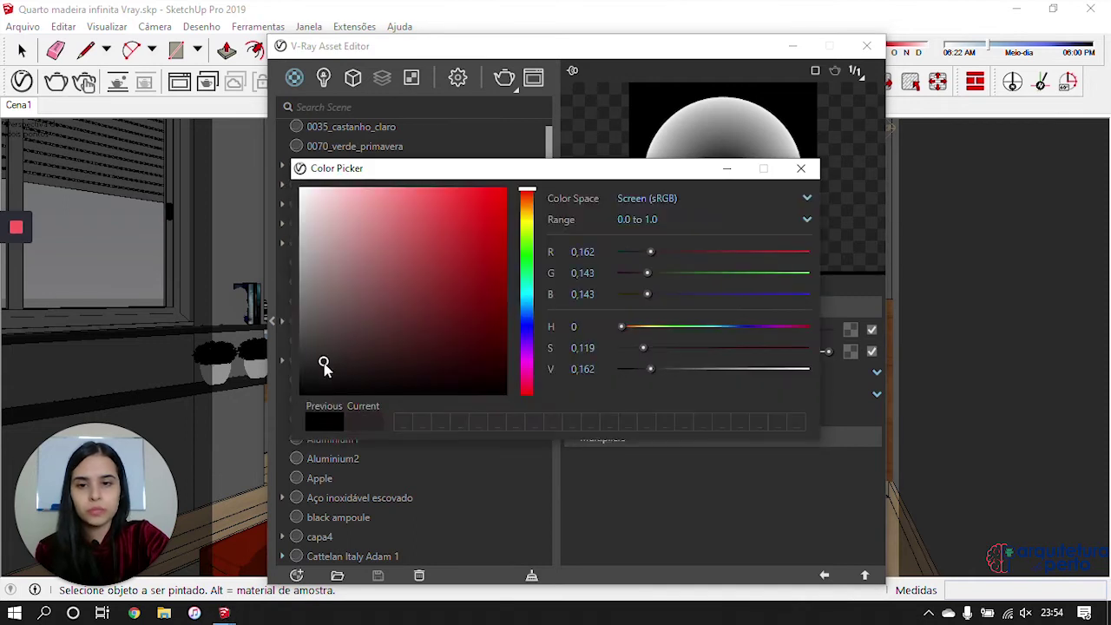
click(807, 170)
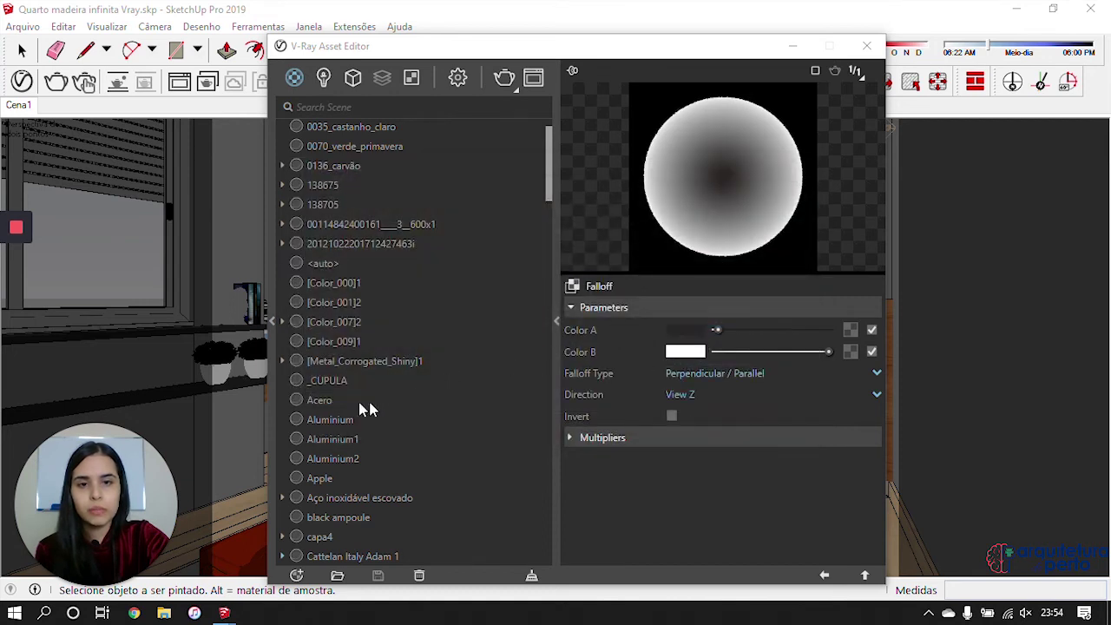
click(686, 352)
drag(319, 355, 311, 303)
click(799, 176)
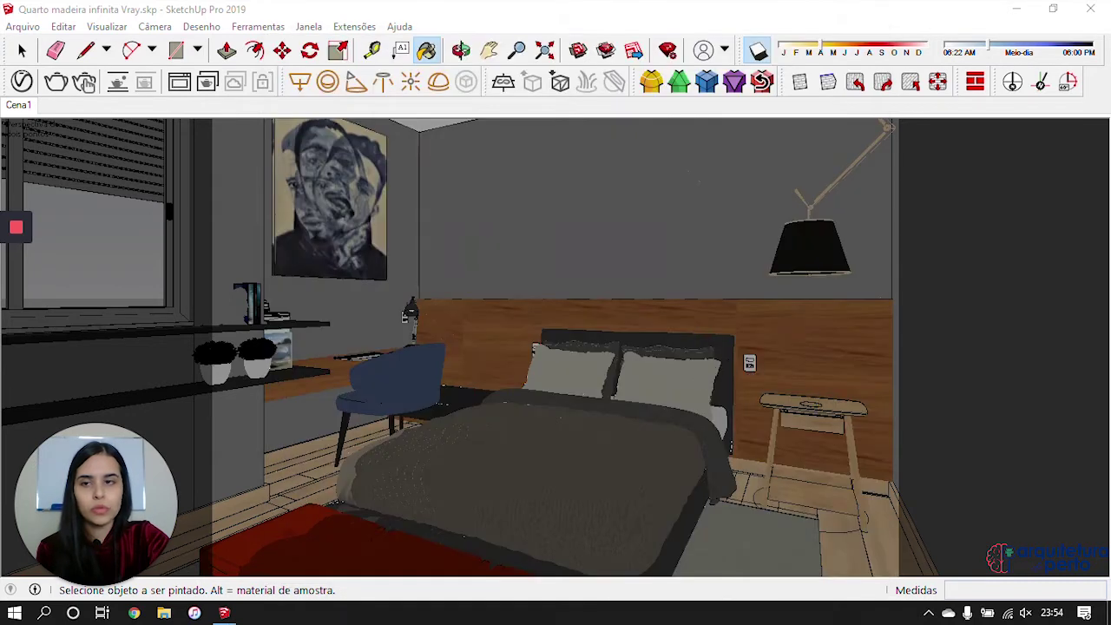
Step: Return from the Falloff texture to the Cattelan Italy Adam 1 material, review its reflection and bump settings and close the Asset Editor
click(22, 81)
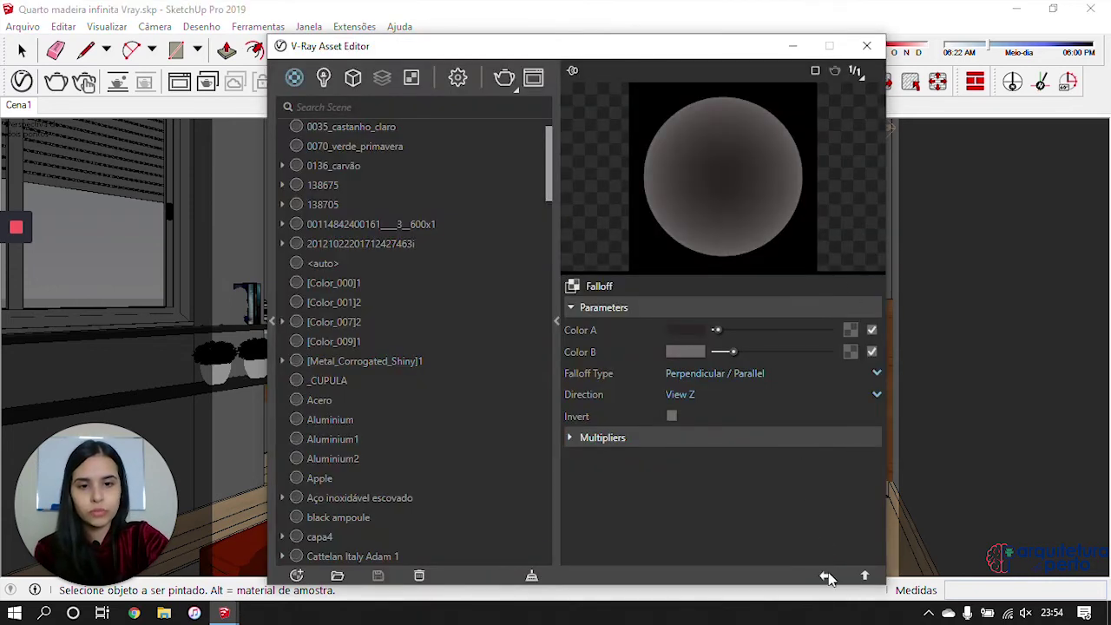
click(826, 576)
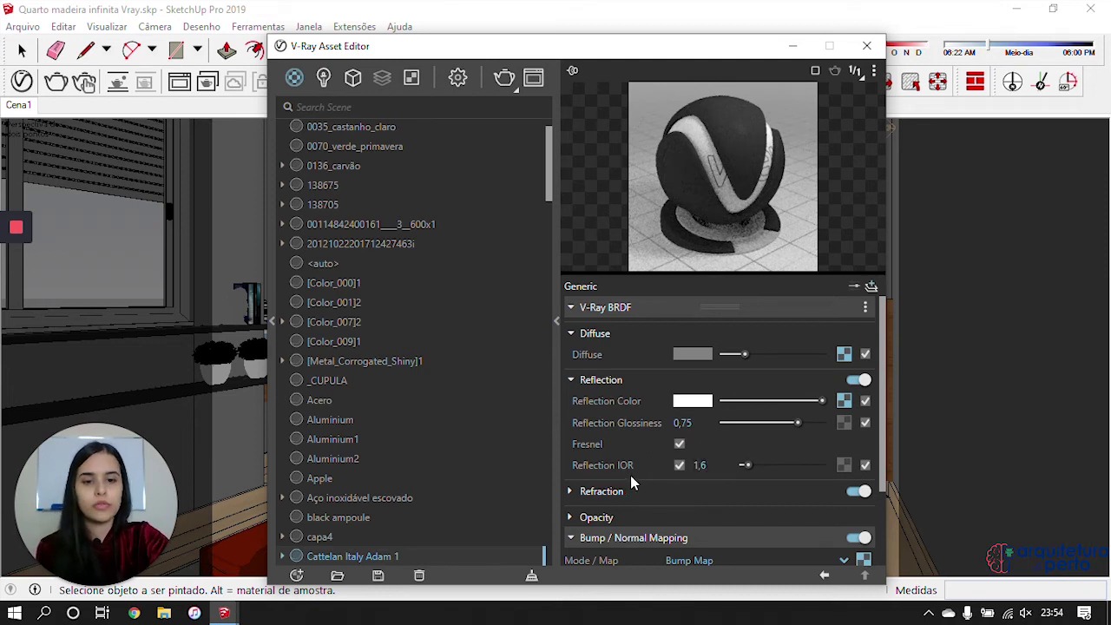
scroll(631, 475, down, 3)
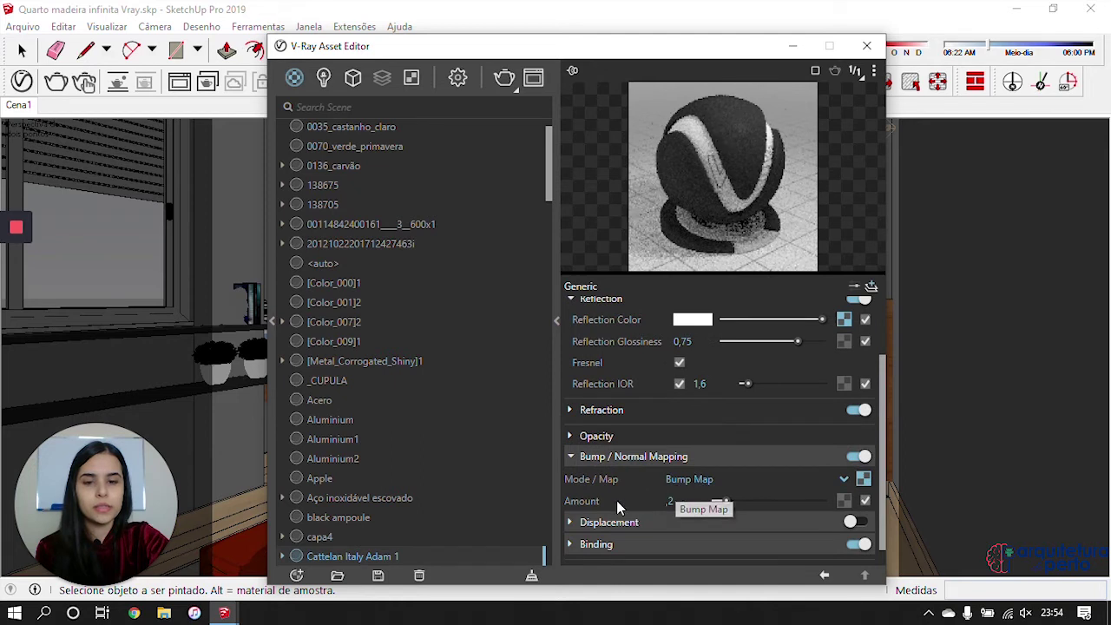
scroll(625, 460, up, 2)
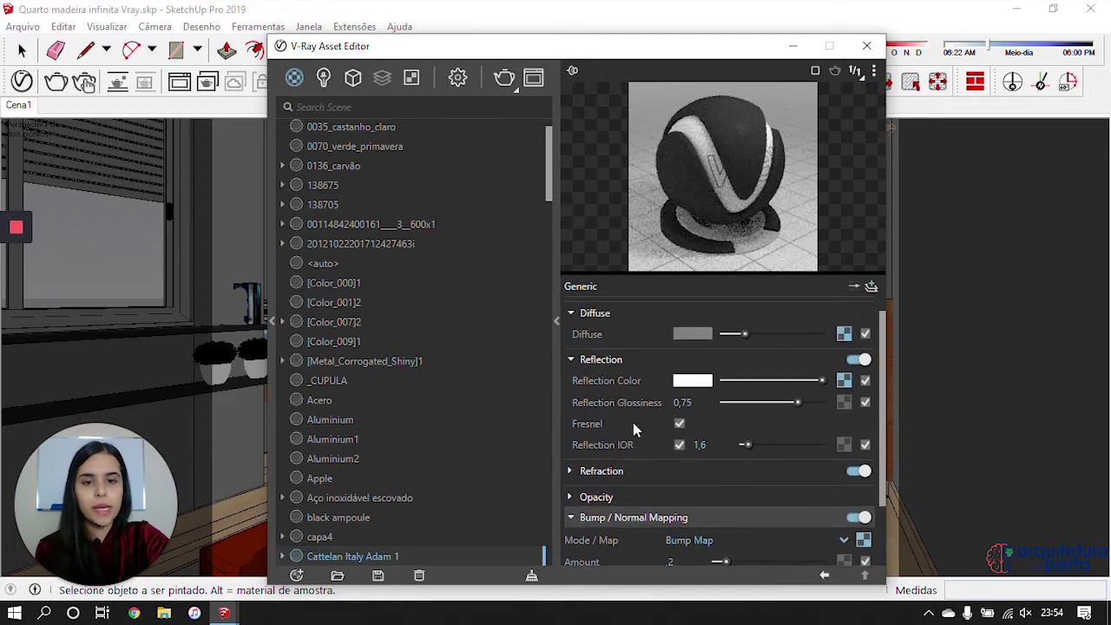
click(866, 45)
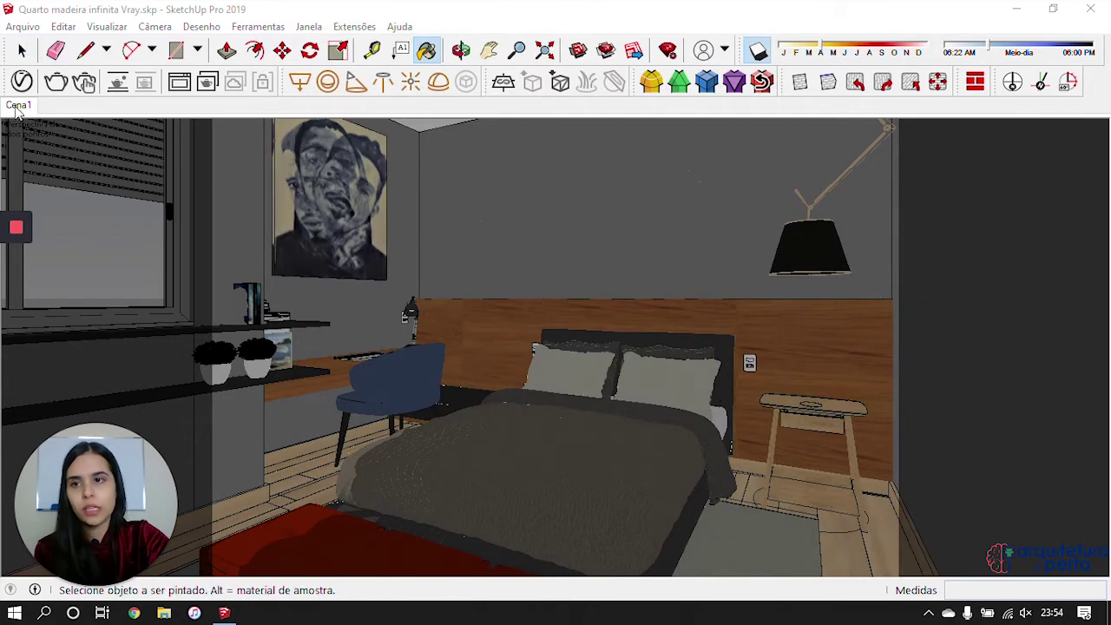
Step: Test-render the bedroom to check the headboard's new reflection, clear the image and close the frame buffer
click(56, 81)
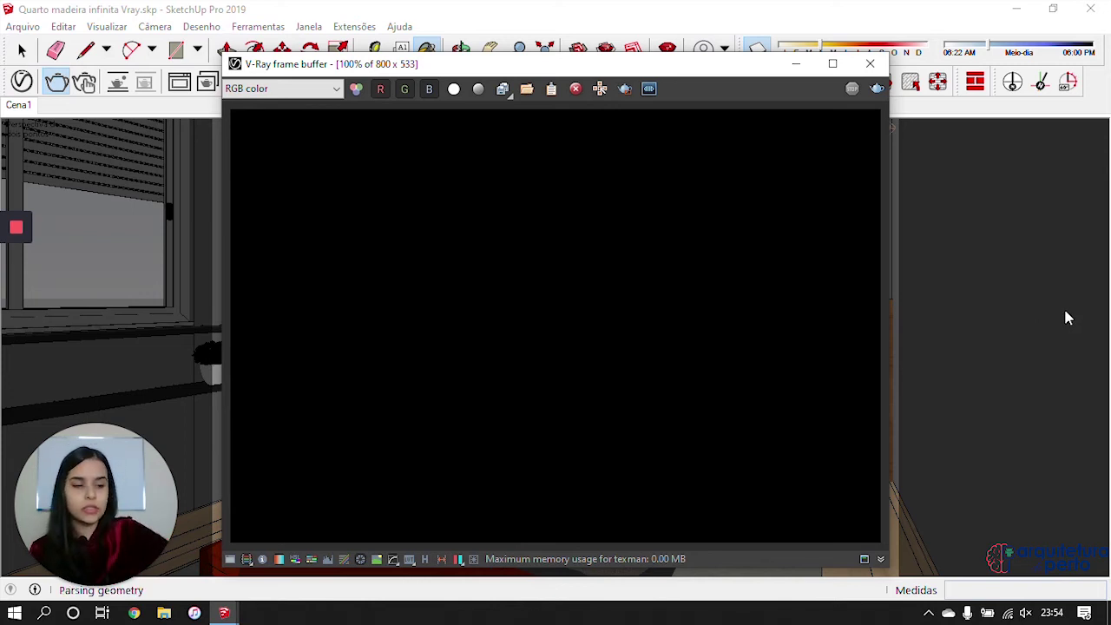
mouse_move(17, 295)
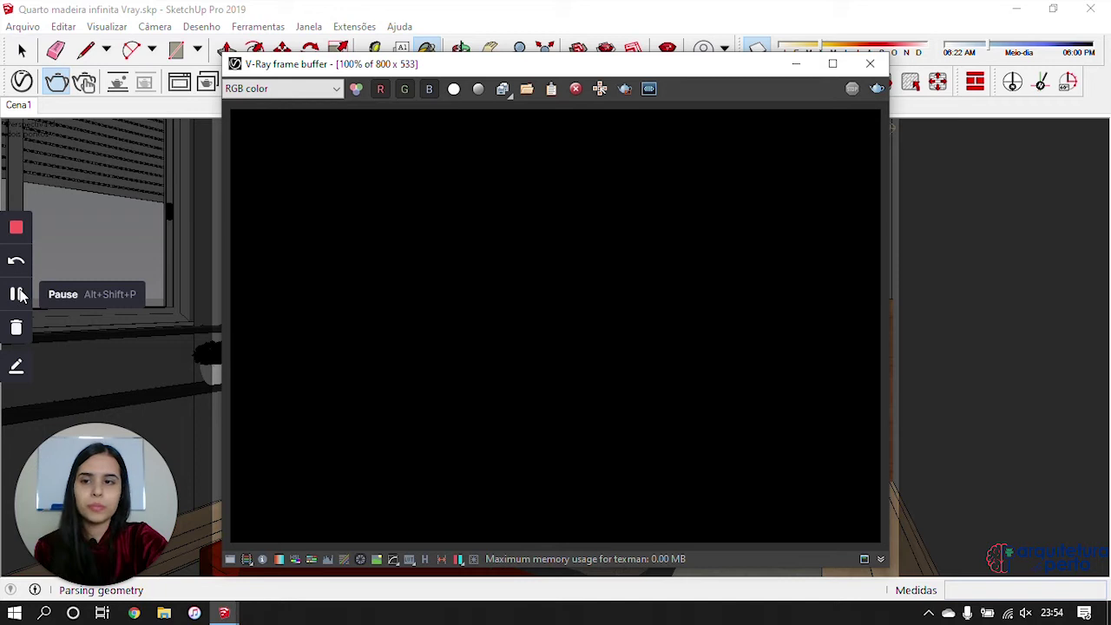
click(16, 295)
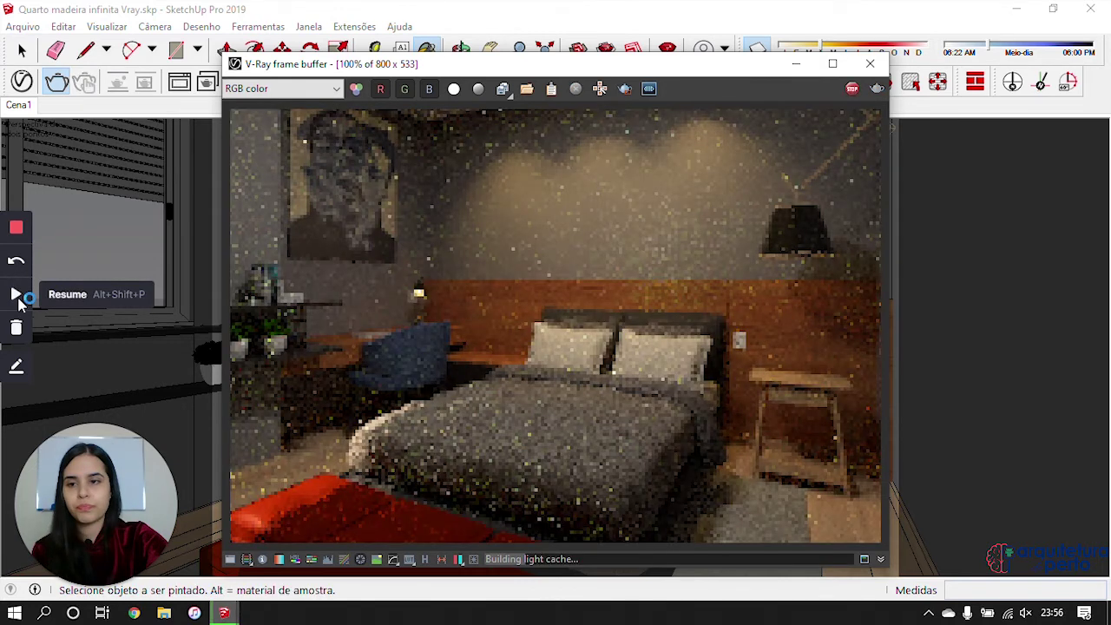
click(17, 296)
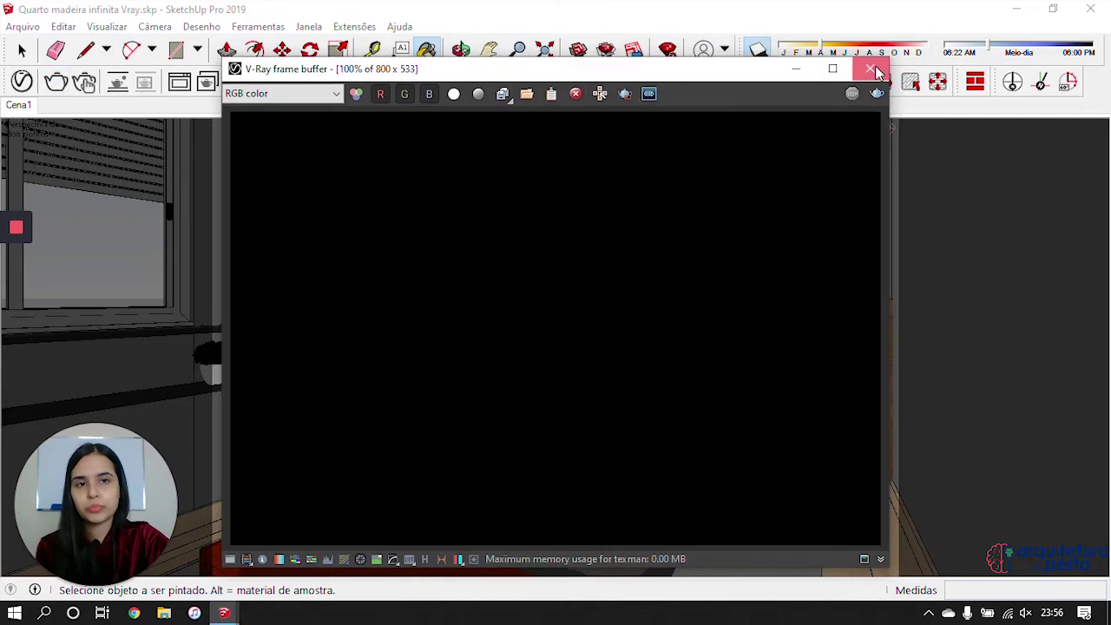
click(872, 64)
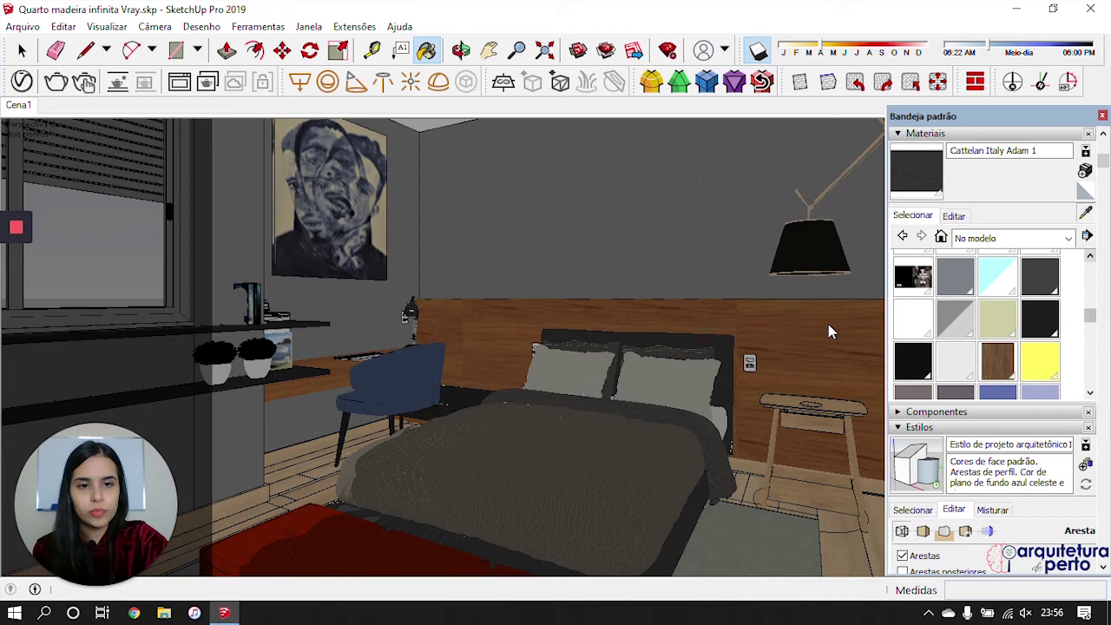
Step: Sample the wood wall panel's Cor A08 material, set its reflection glossiness to 0.85 and close the Asset Editor
alt+click(828, 324)
click(22, 81)
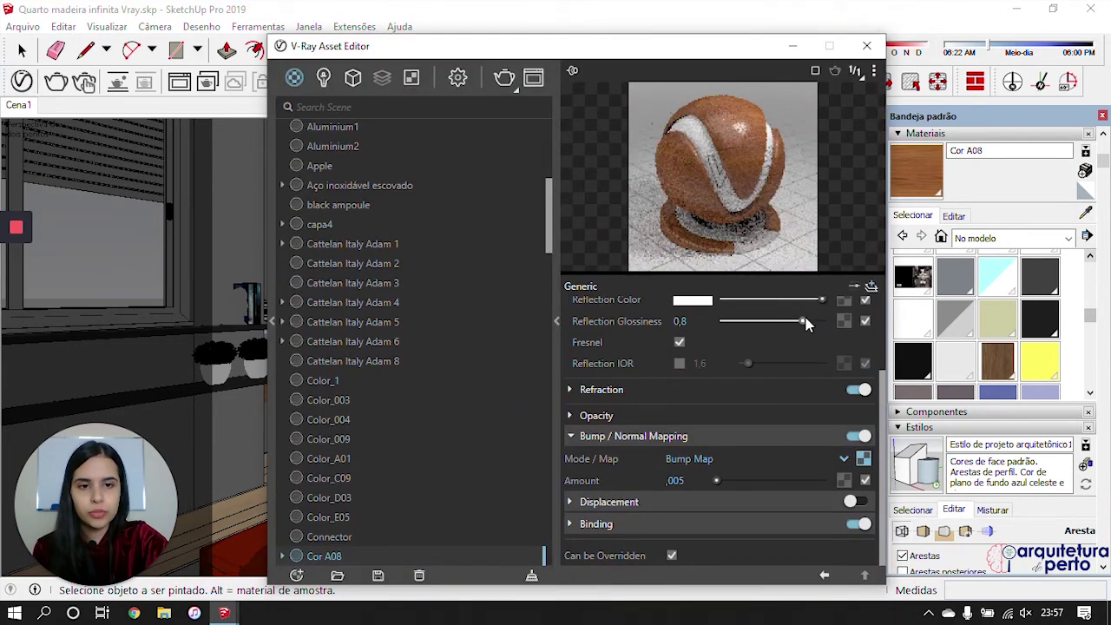
drag(803, 321, 807, 321)
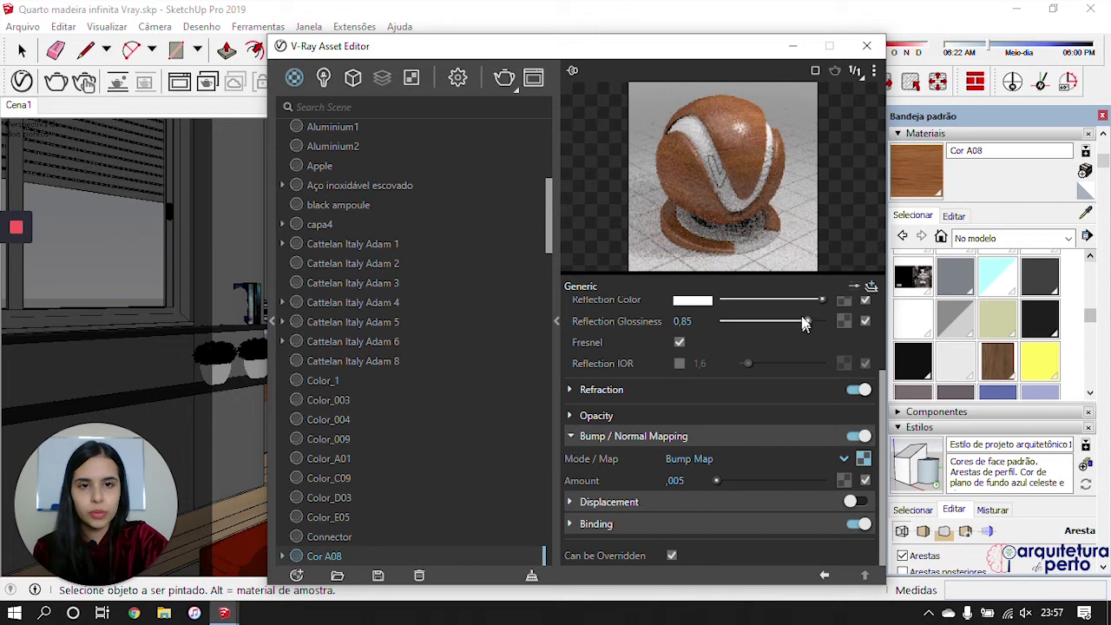
click(868, 47)
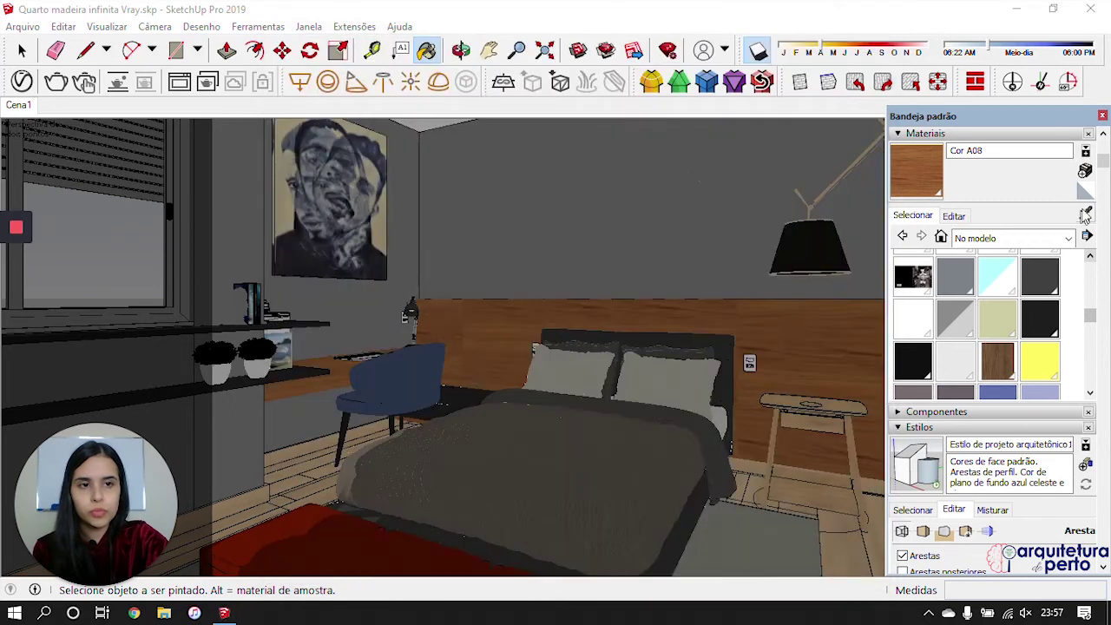
Step: Sample the wooden bedside stool's Material9, slightly raise its reflection glossiness and close the Asset Editor
alt+click(847, 405)
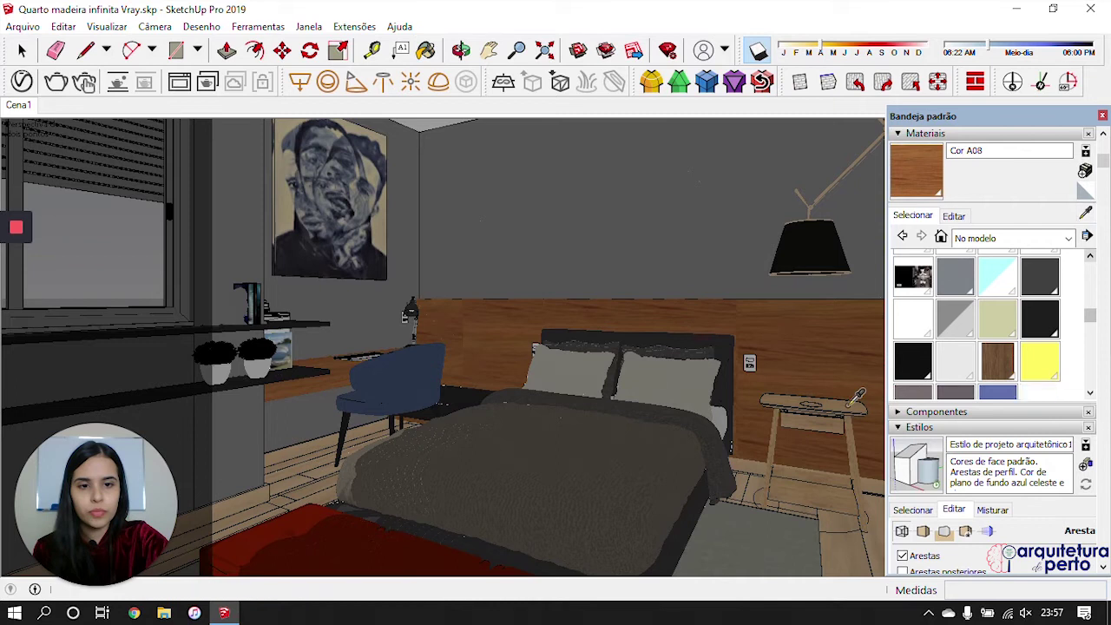
click(22, 80)
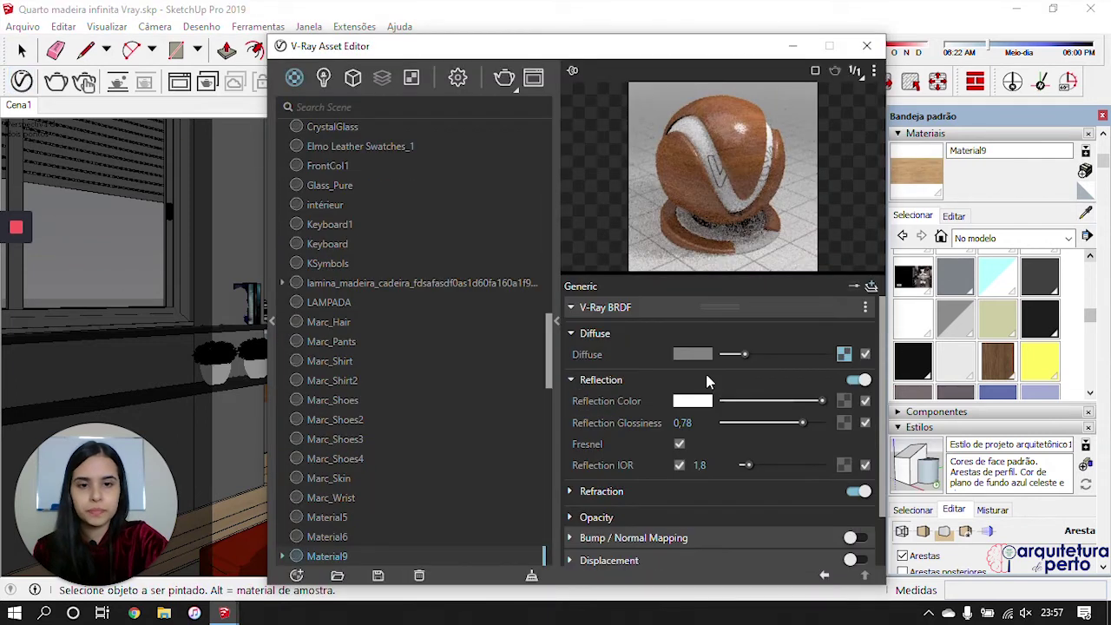
drag(805, 424, 811, 424)
click(866, 45)
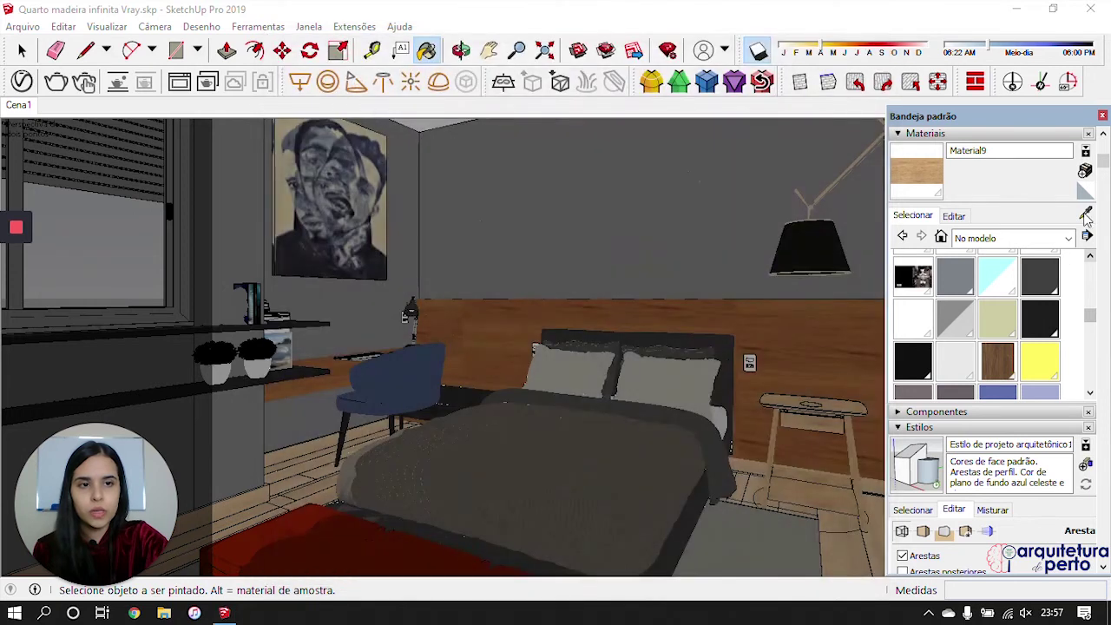
Step: Sample the red bench's material and open its color and texture properties
alt+click(343, 536)
click(954, 215)
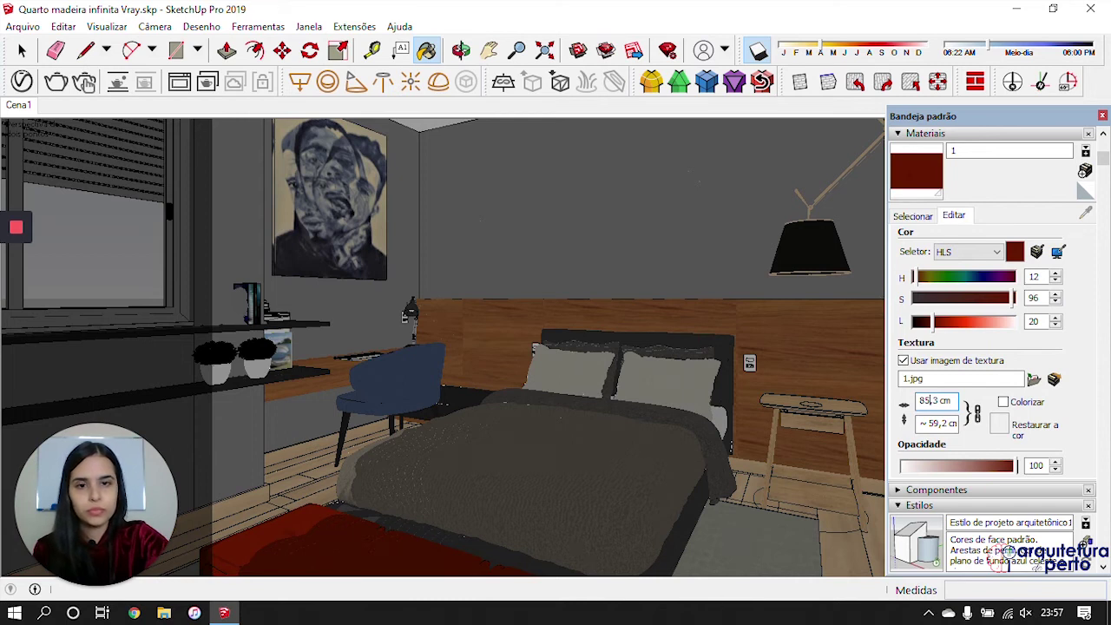
mouse_move(17, 228)
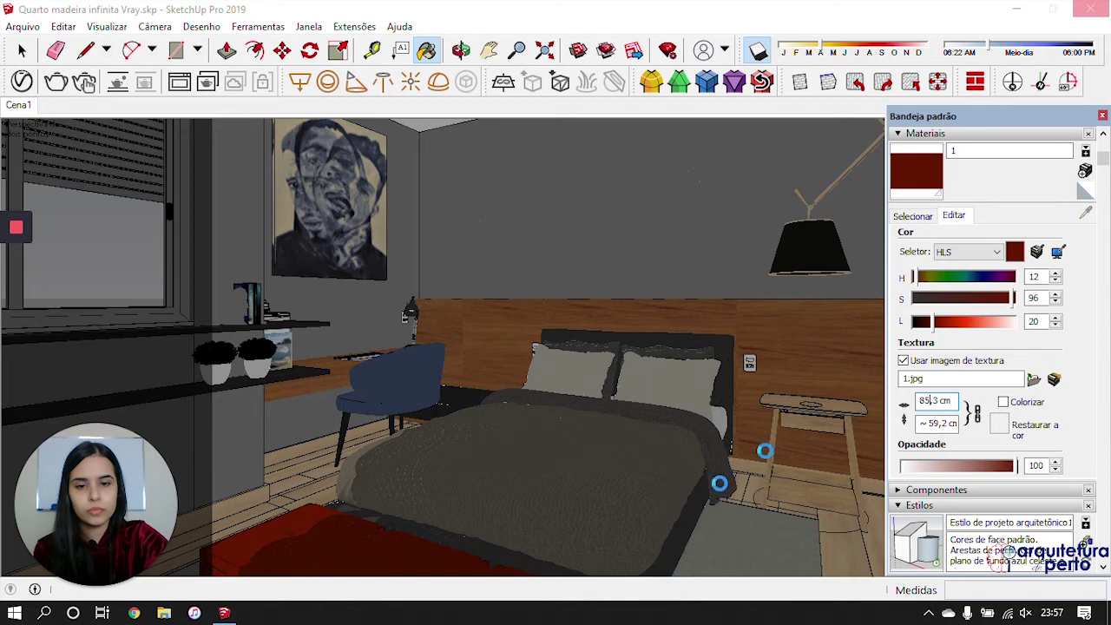
mouse_move(17, 365)
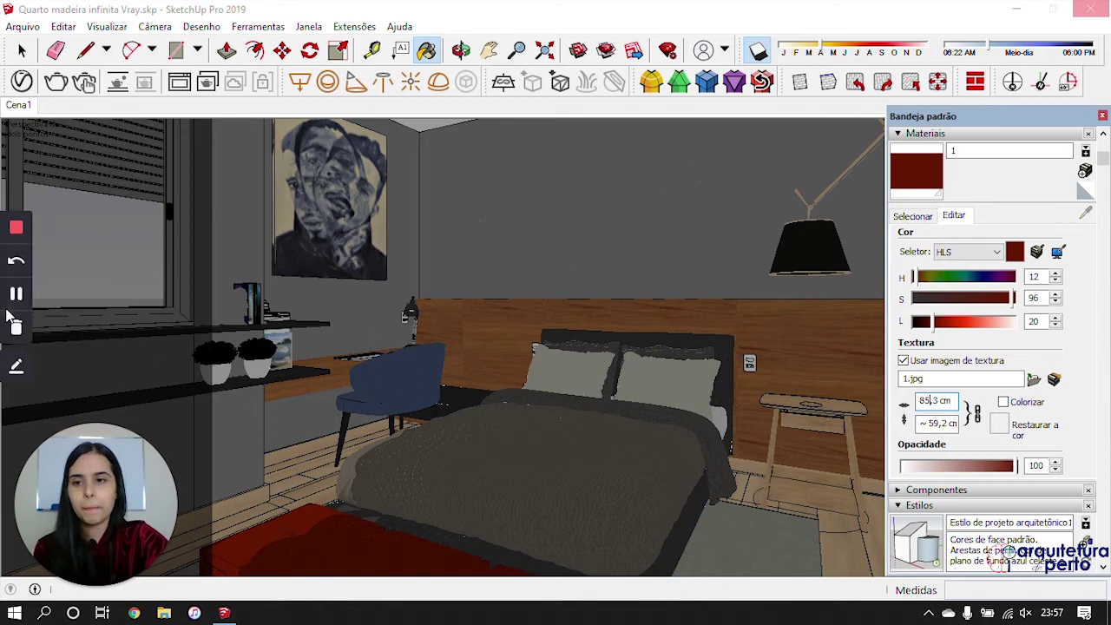
click(18, 295)
click(17, 295)
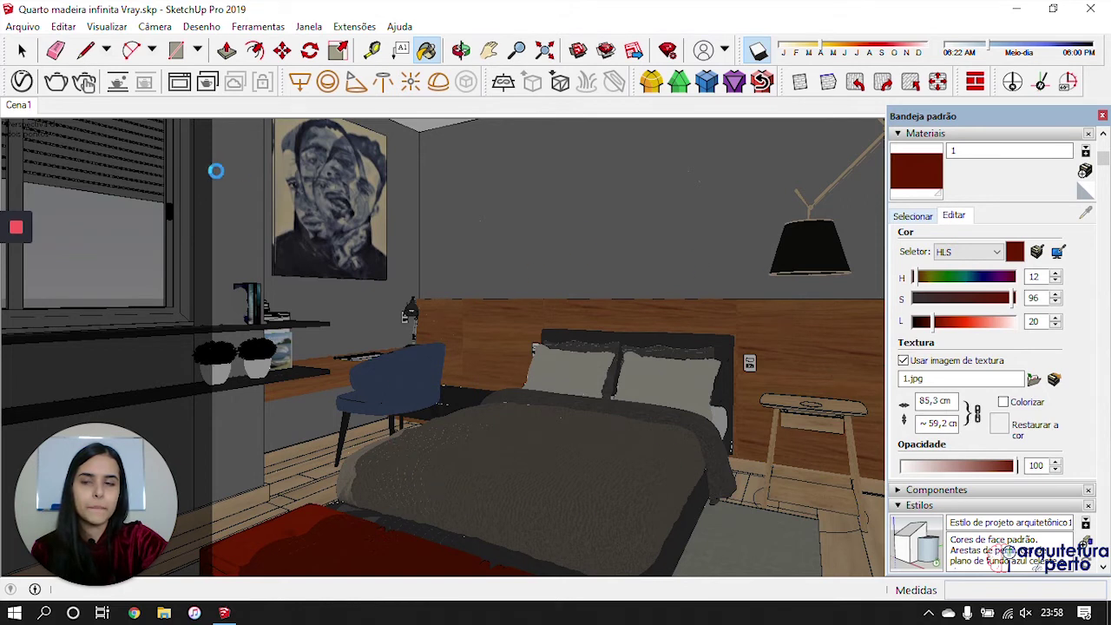
mouse_move(15, 316)
click(16, 296)
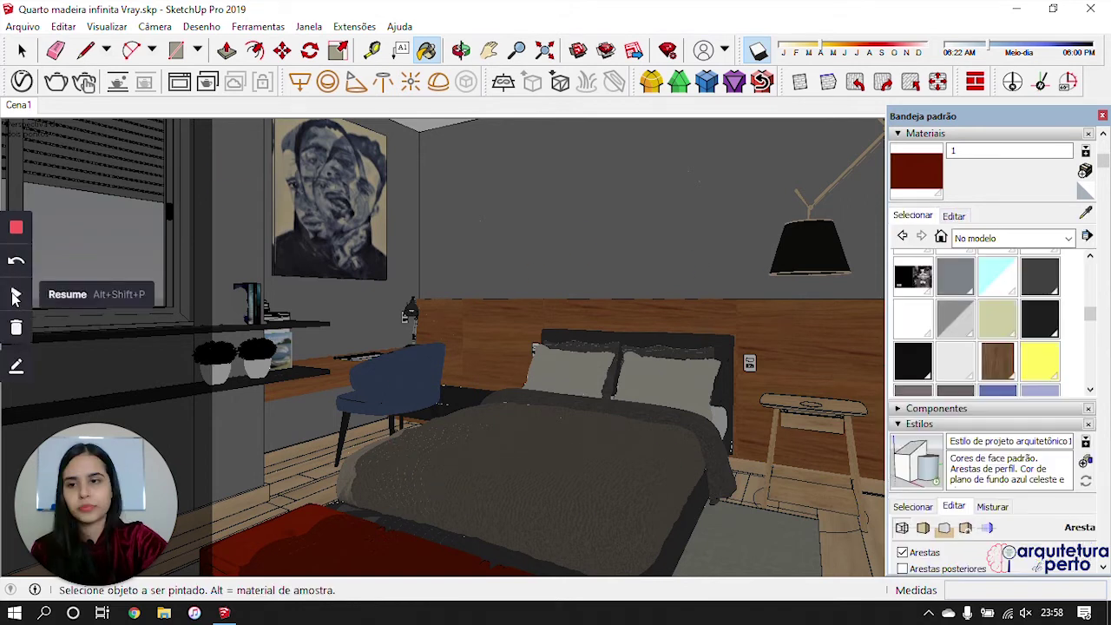
click(16, 296)
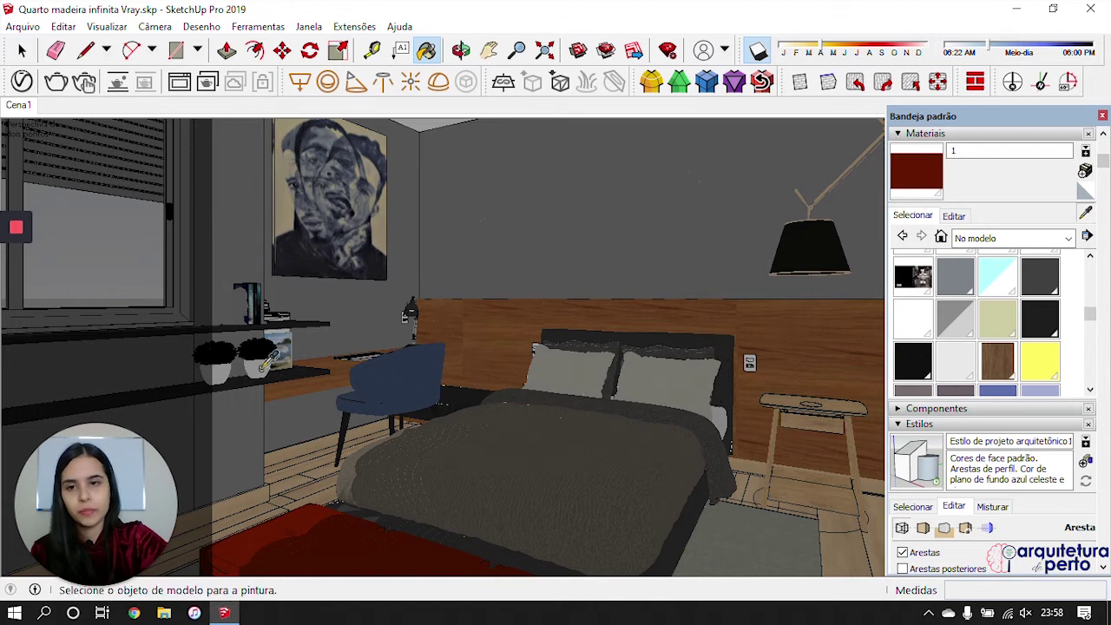
Step: Sample the shelf vase's vaso material, set white reflection, glossiness 0.85 and reflection IOR 2, and close the editor and default tray
alt+click(269, 365)
click(22, 80)
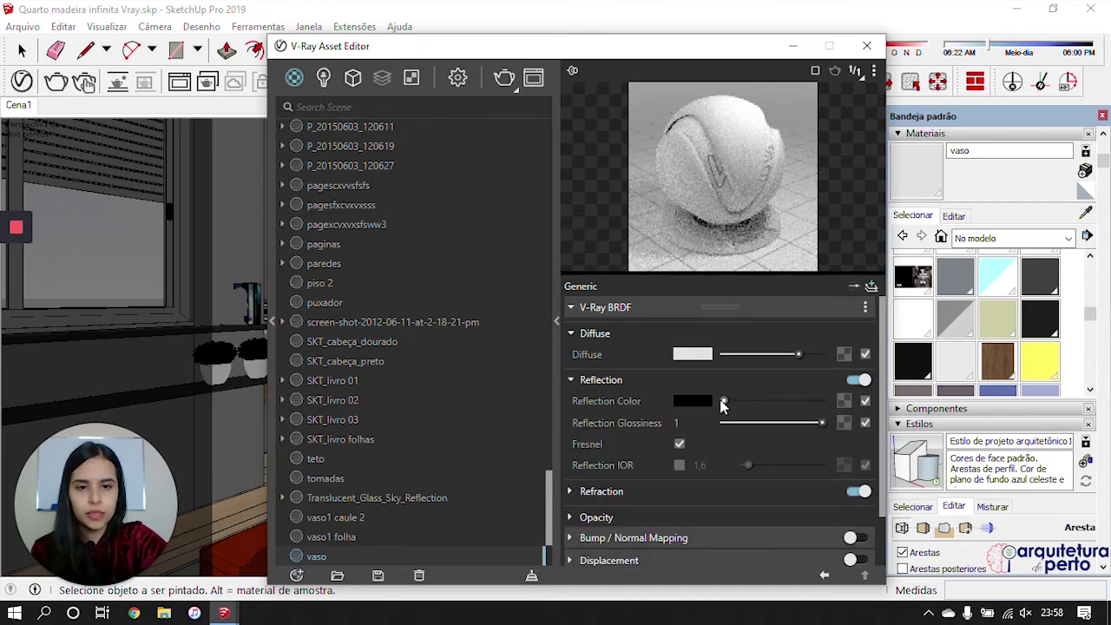
drag(723, 401, 822, 401)
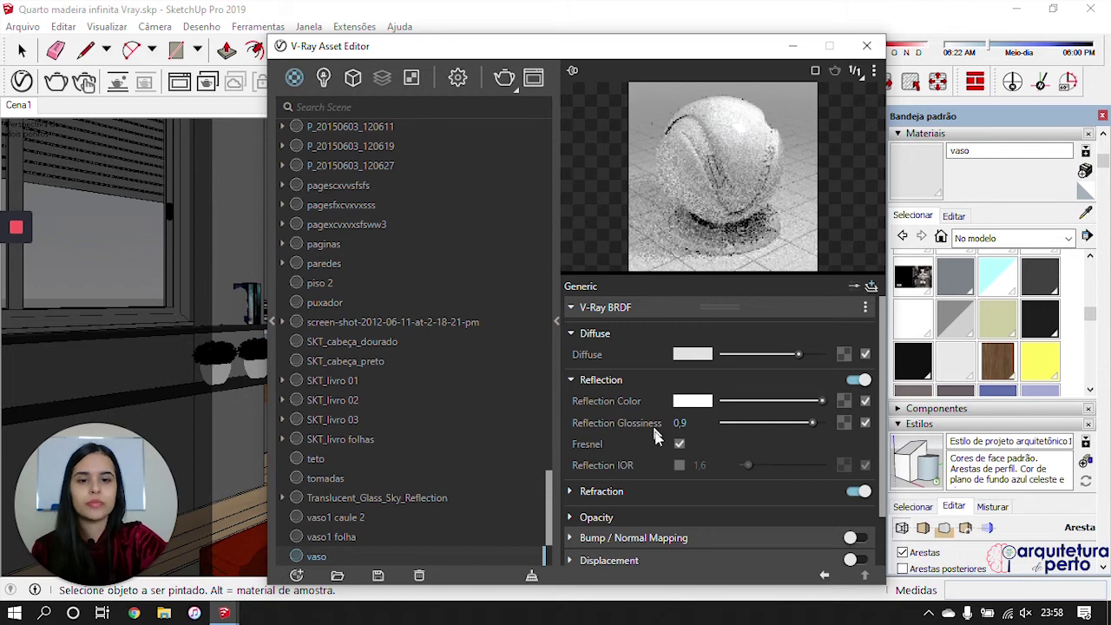
click(679, 466)
click(694, 466)
text(2)
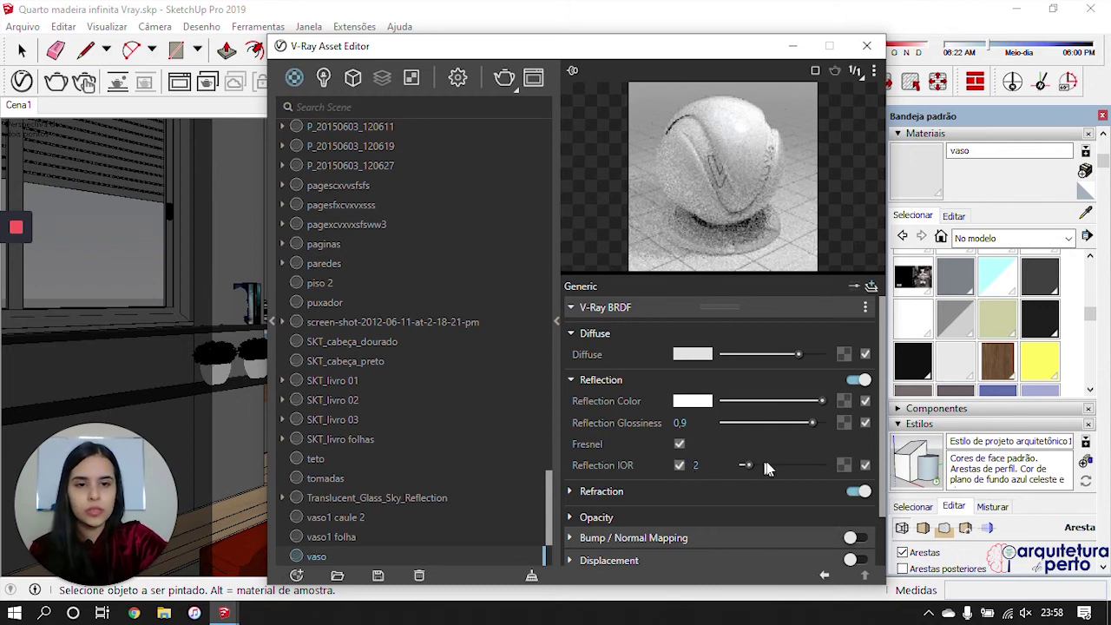
click(866, 45)
click(1102, 116)
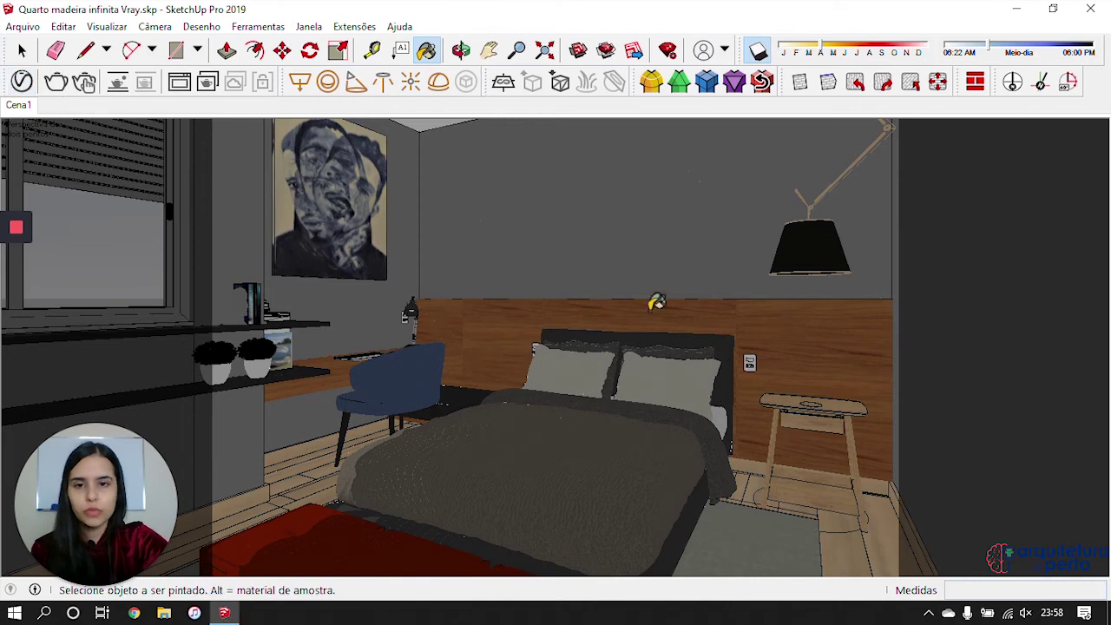
Step: Open the V-Ray render settings and raise the render quality to High
click(22, 82)
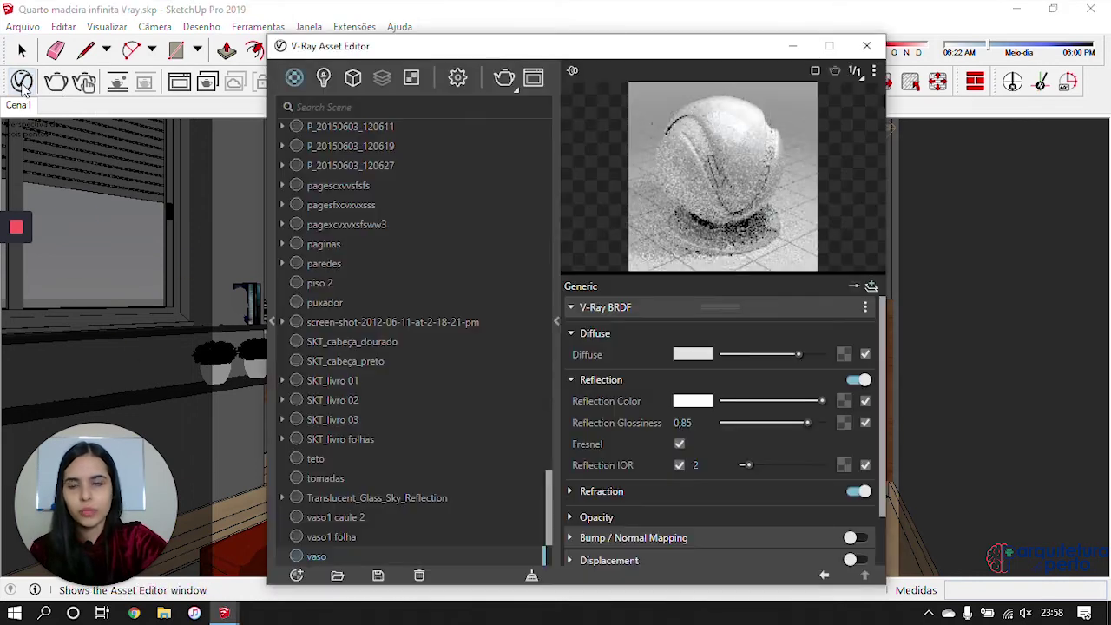
click(458, 78)
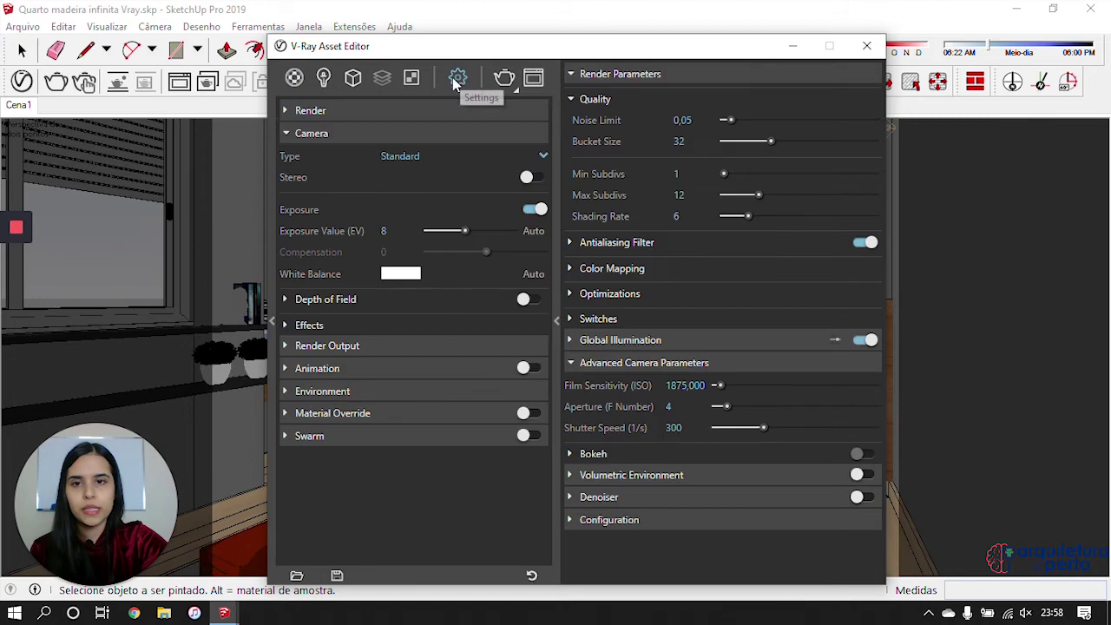
click(376, 109)
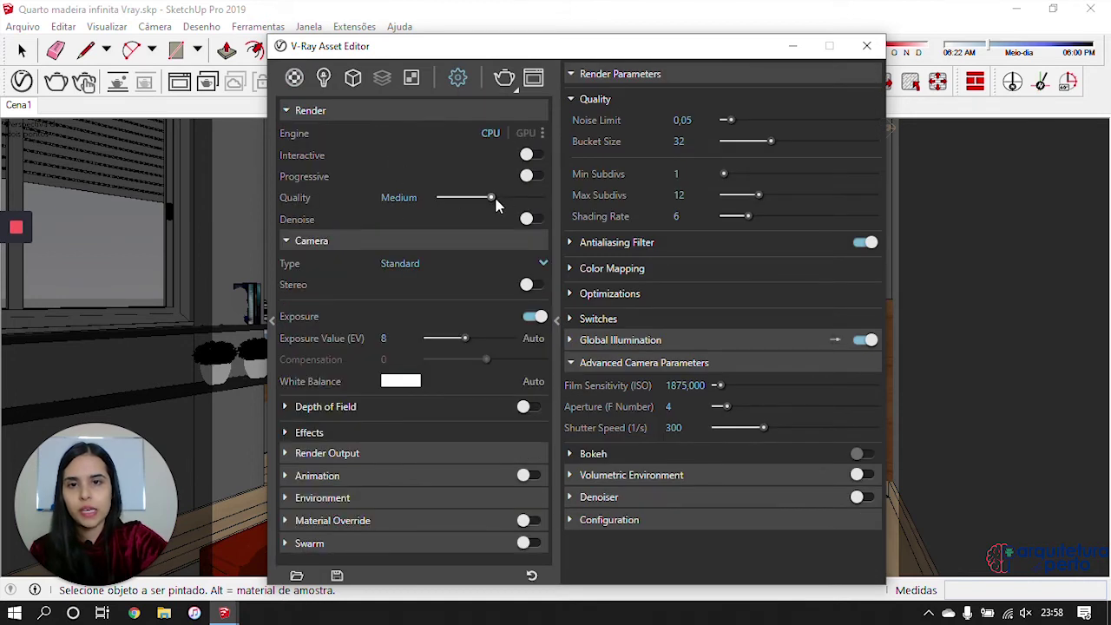
drag(501, 202, 509, 203)
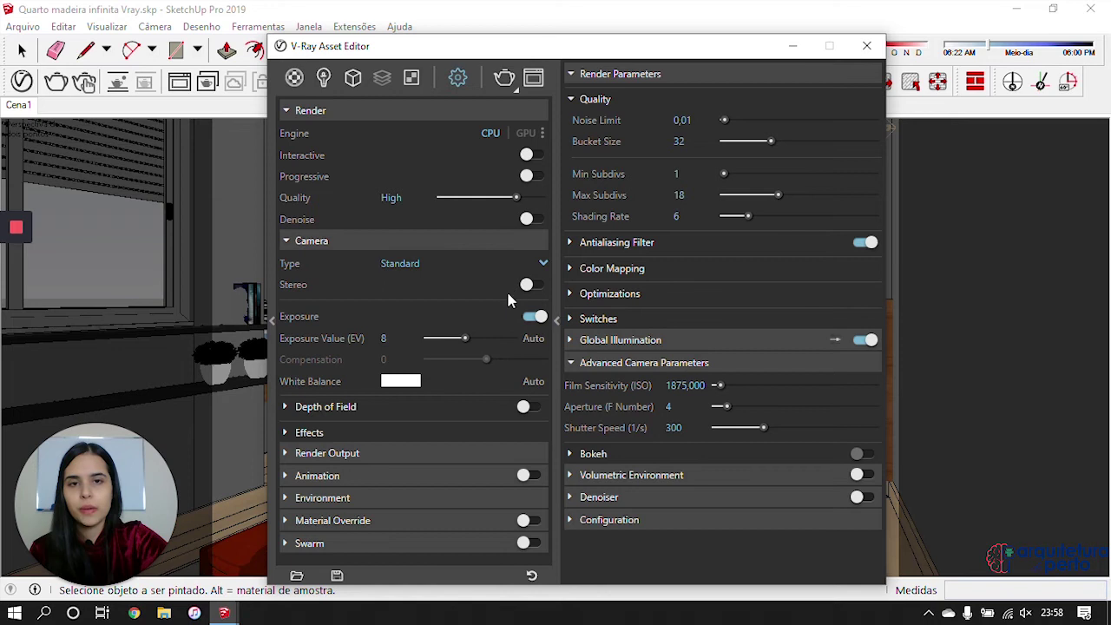
Step: Set the render output's image width to 1920, keeping the 1.5 to 1 custom aspect ratio
click(377, 244)
click(345, 262)
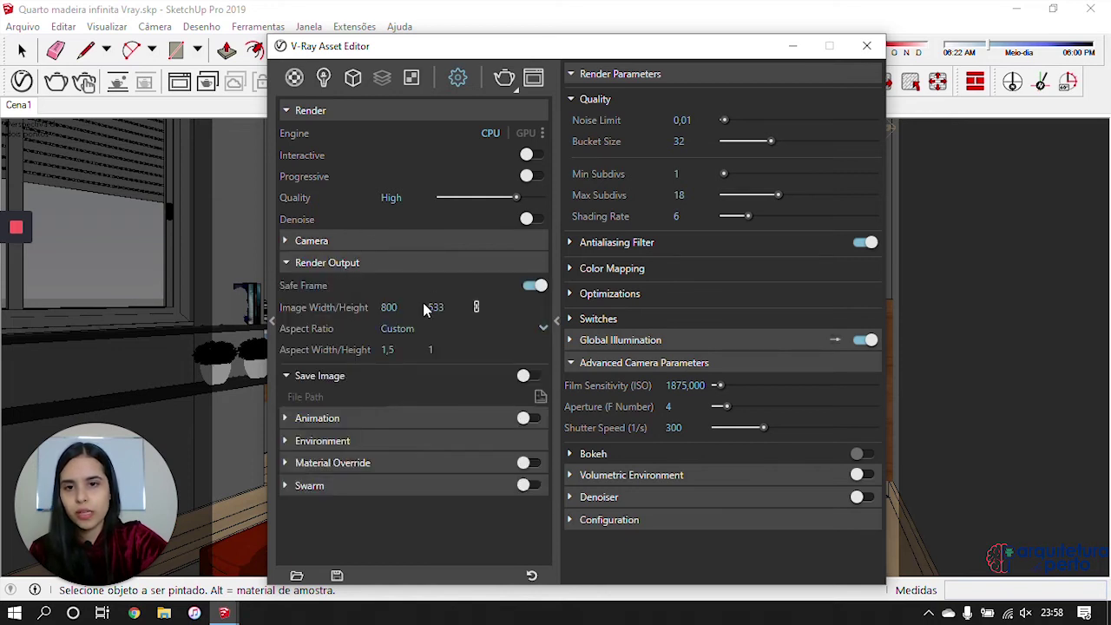
text(1920)
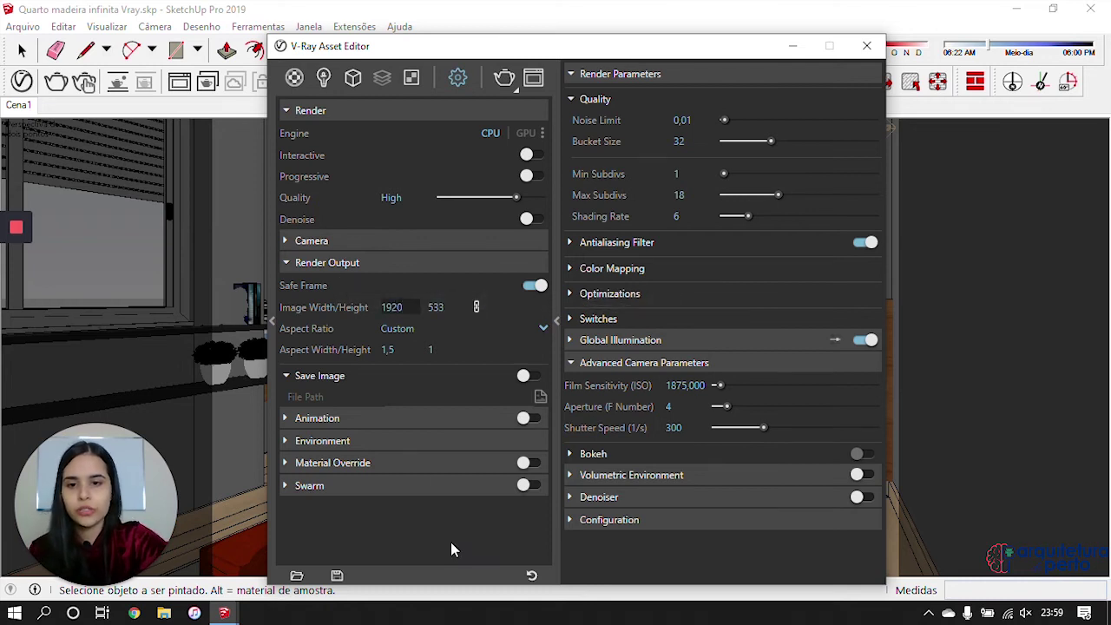
key(Return)
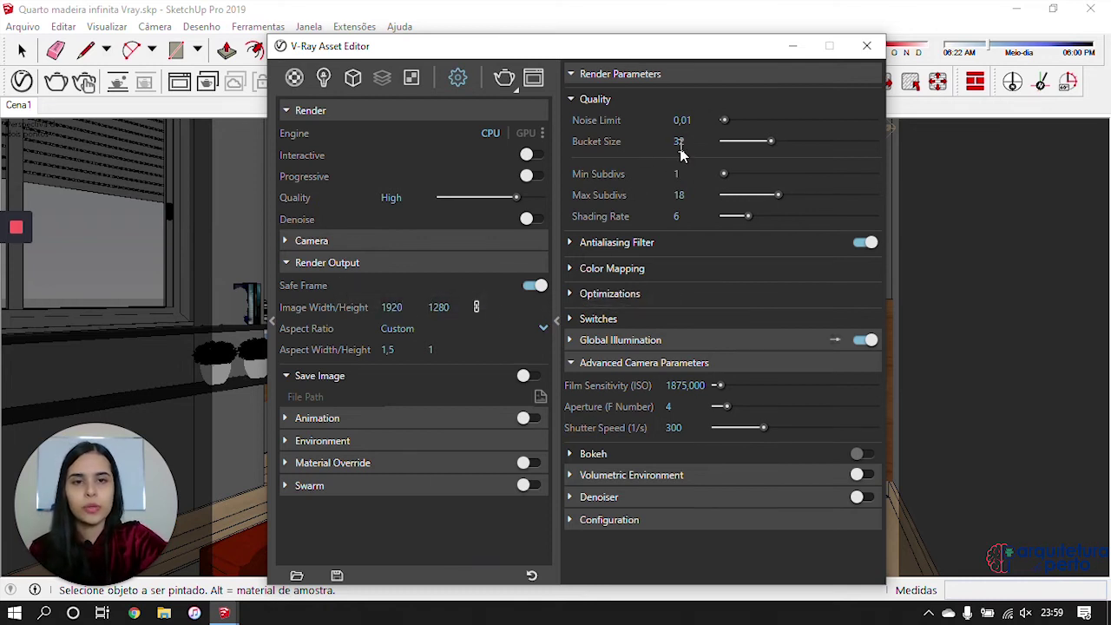
Step: Set the render's Max Subdivs to 38 and look through the antialiasing, color mapping, optimization and global illumination settings
text(38)
key(Return)
click(623, 243)
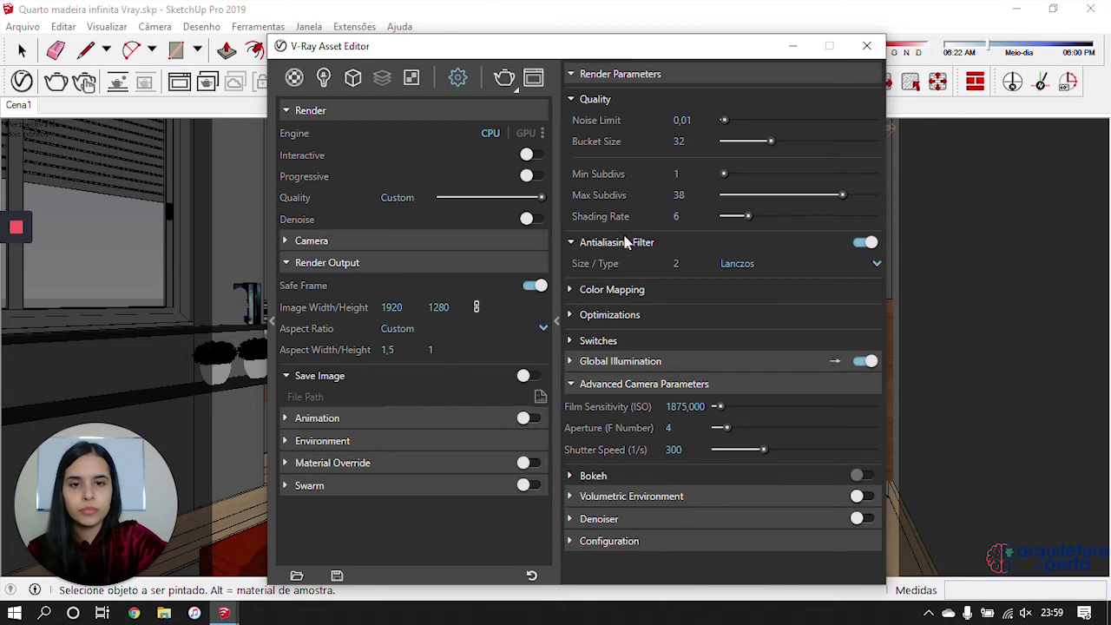
click(623, 243)
click(634, 270)
click(637, 272)
click(621, 297)
click(620, 297)
click(625, 341)
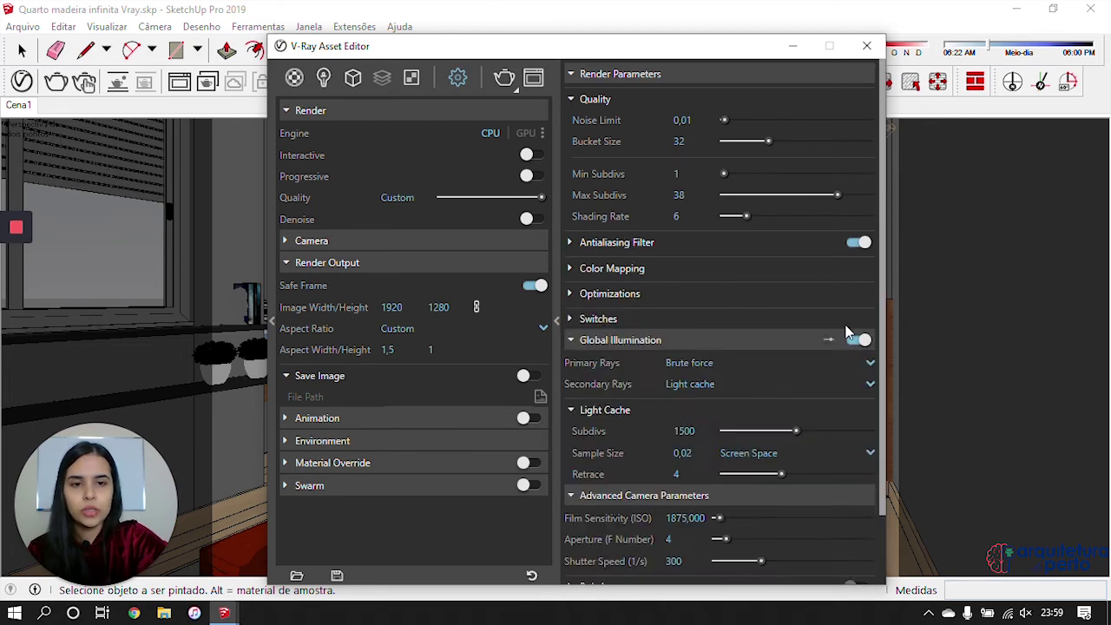
Step: Show the advanced Global Illumination settings and set the primary rays to Irradiance map, keeping Light cache for the secondary rays
click(828, 340)
click(702, 365)
click(694, 385)
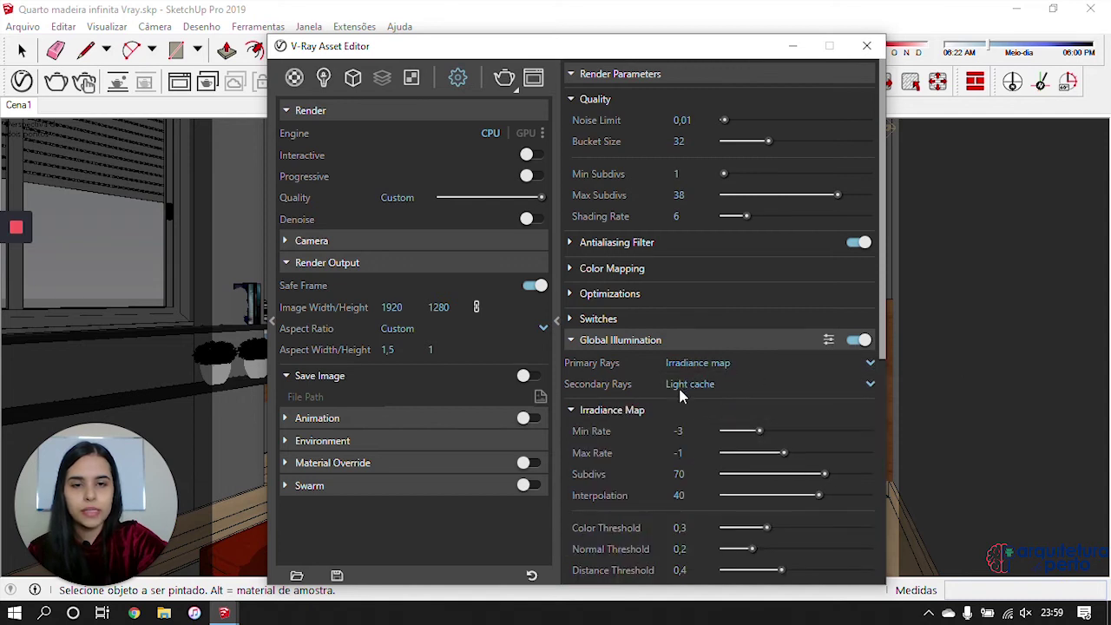
Step: Set the irradiance map's Subdivs to 50 and its Interpolation to 50
double_click(679, 474)
text(5)
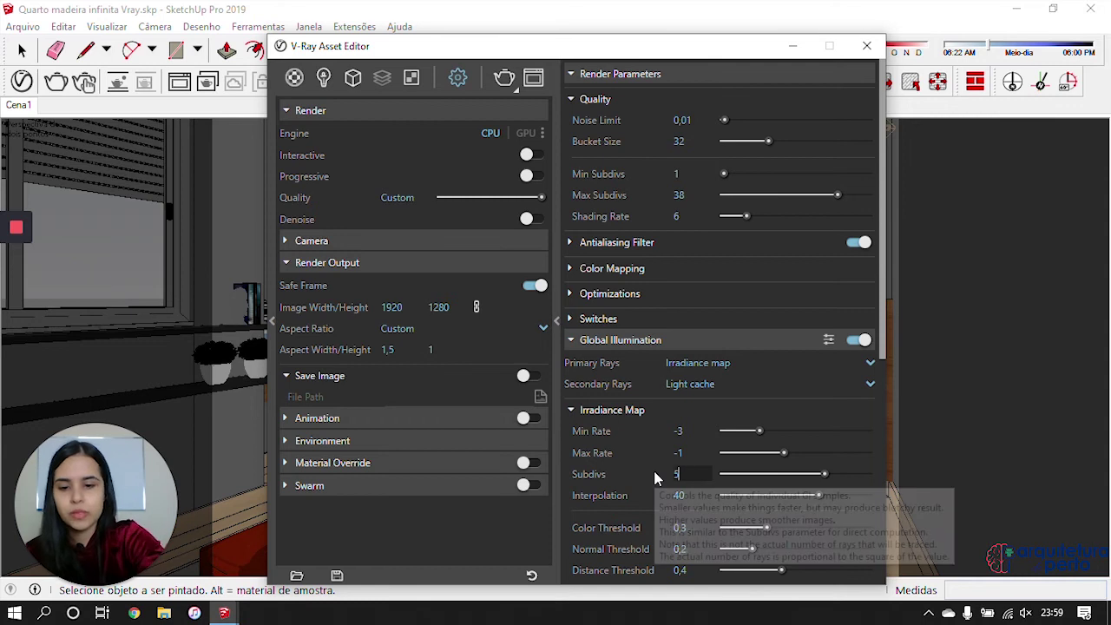
text(0)
key(Return)
double_click(694, 494)
text(50)
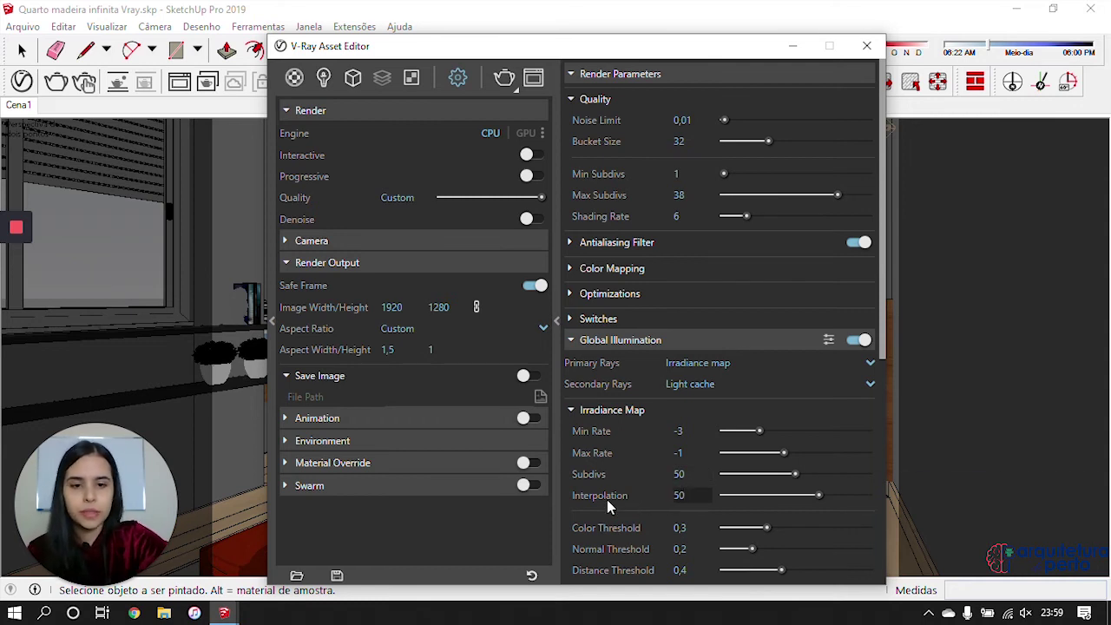
Step: Set the irradiance map's Color Threshold to 0,4, Normal Threshold to 0,3 and Distance Threshold to 0,3
scroll(617, 490, down, 2)
click(687, 445)
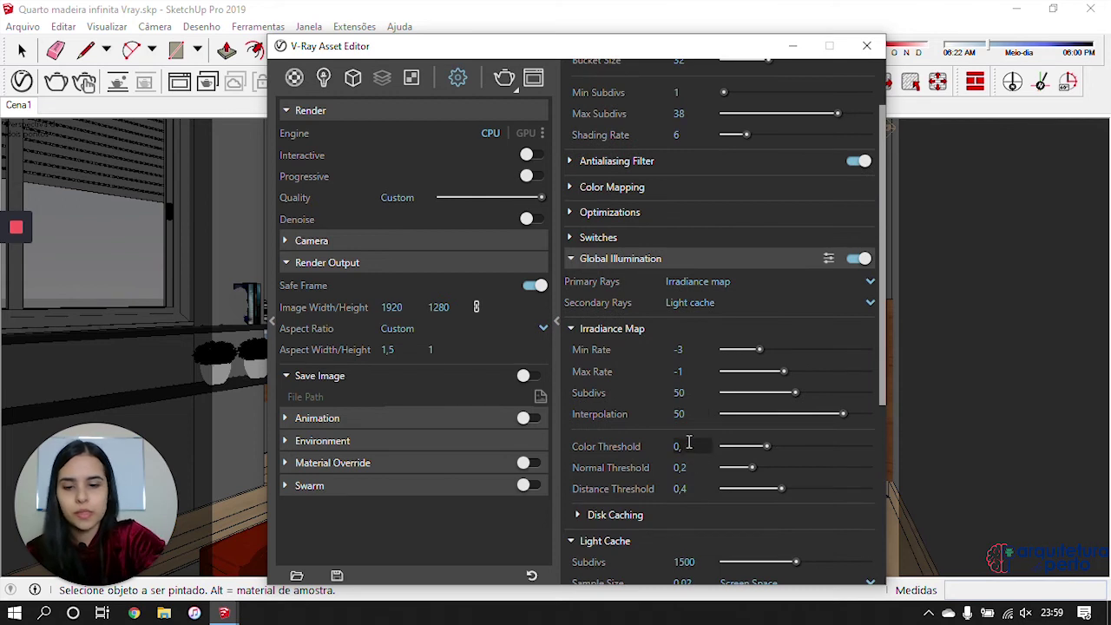
text(0,4)
click(698, 468)
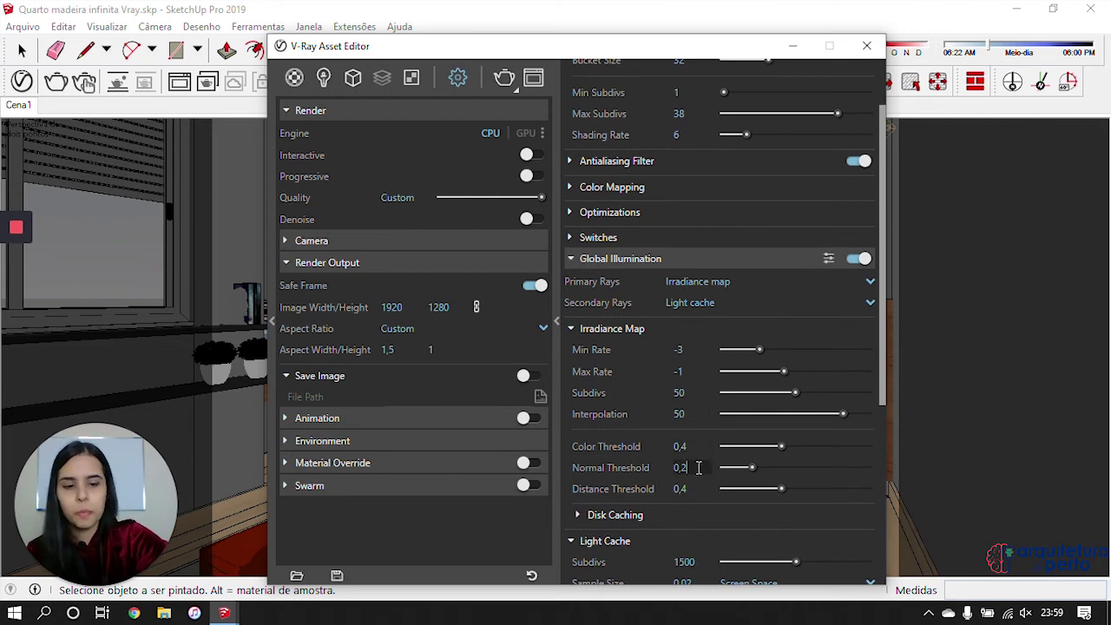
click(702, 492)
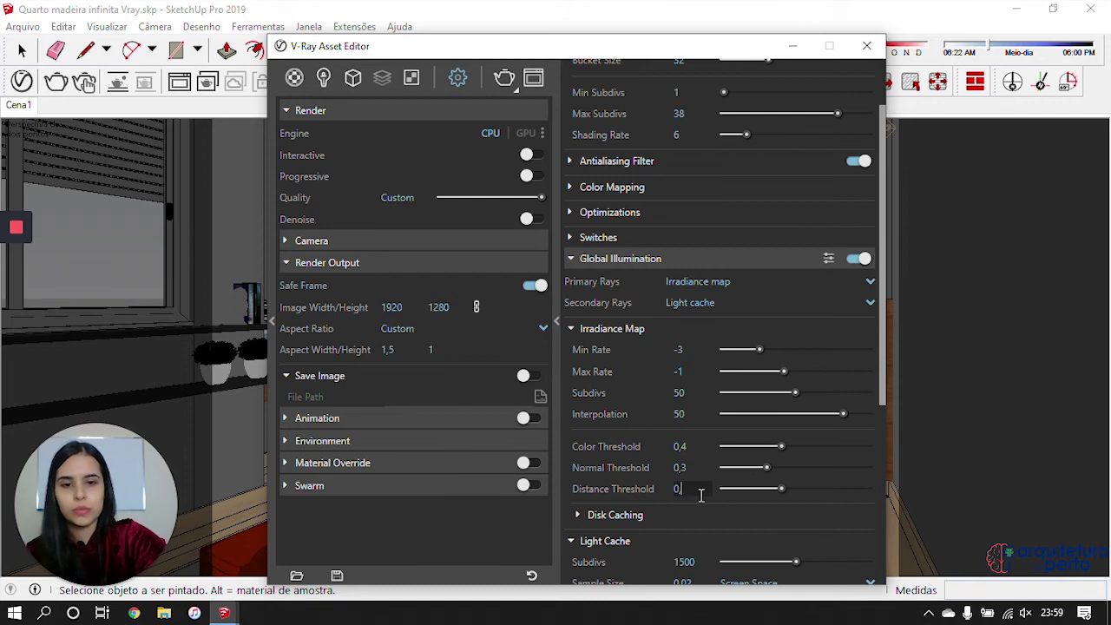
text(0,3)
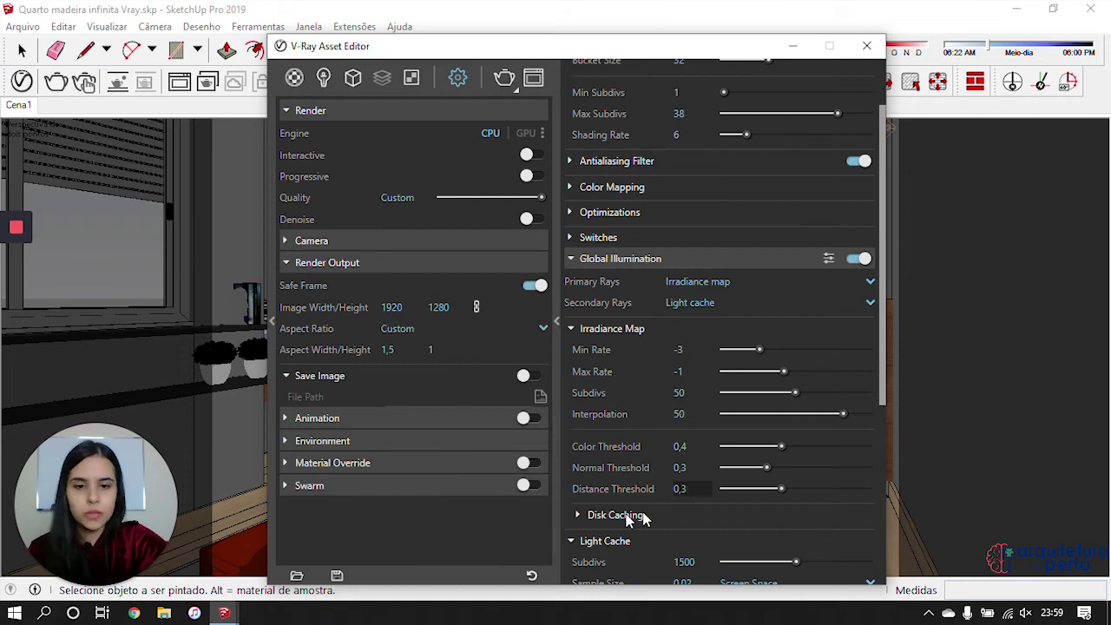
Step: Set the light cache's Subdivs to 1400 and its Retrace to 2
scroll(642, 517, down, 1)
drag(705, 480, 679, 474)
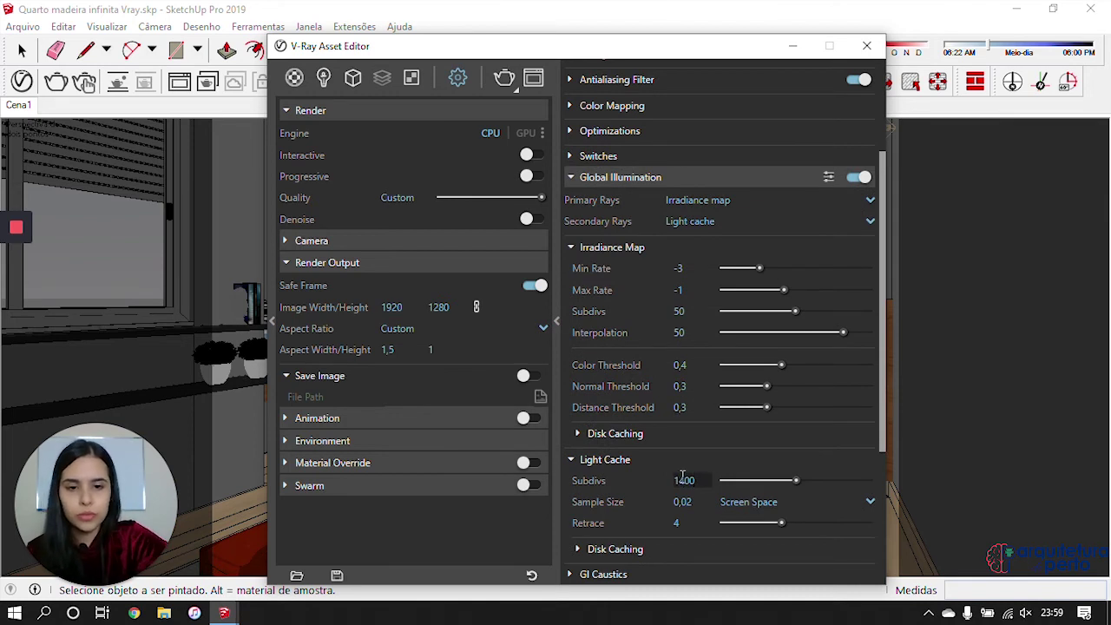
drag(687, 526, 658, 531)
text(2)
key(Return)
Step: Enable Ambient Occlusion in the Global Illumination settings and set its Radius to 500
scroll(657, 522, down, 1)
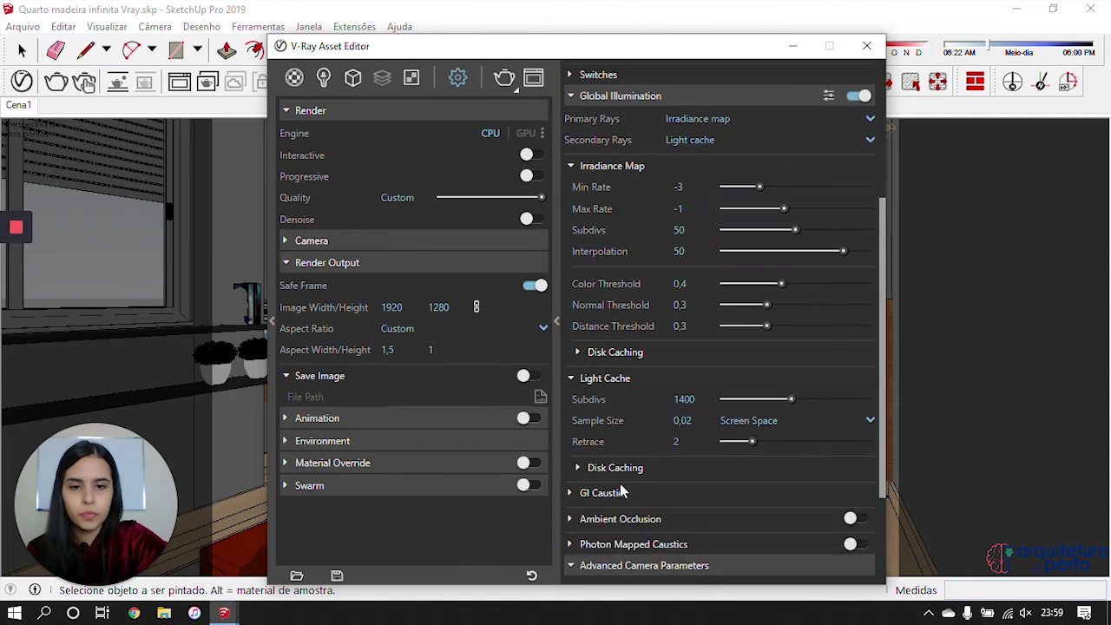
click(620, 492)
click(608, 494)
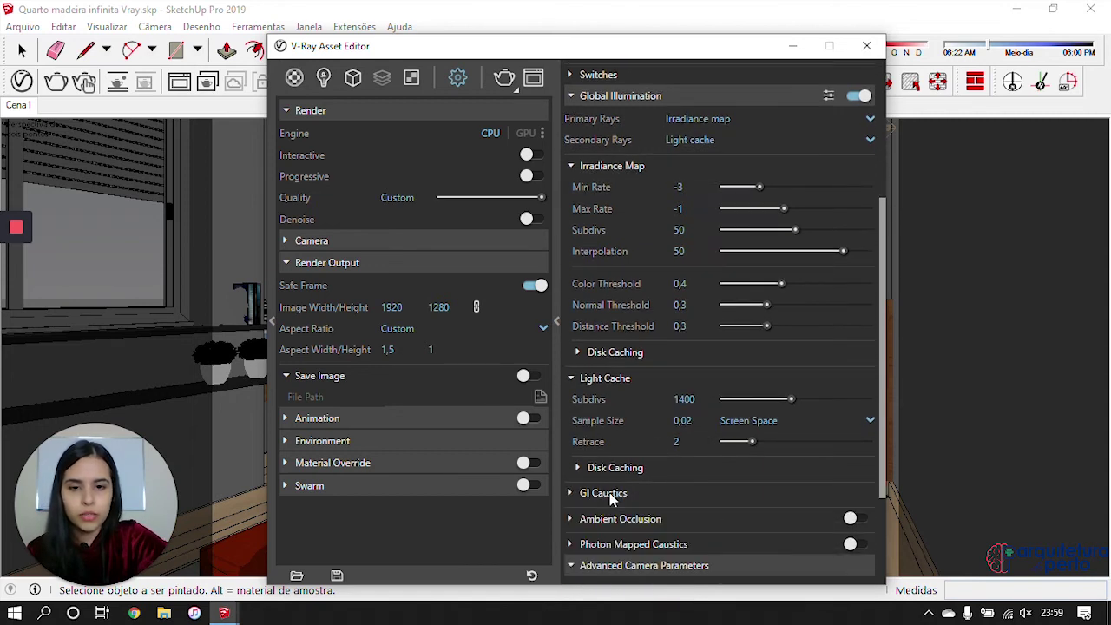
click(625, 540)
scroll(621, 507, down, 1)
click(637, 438)
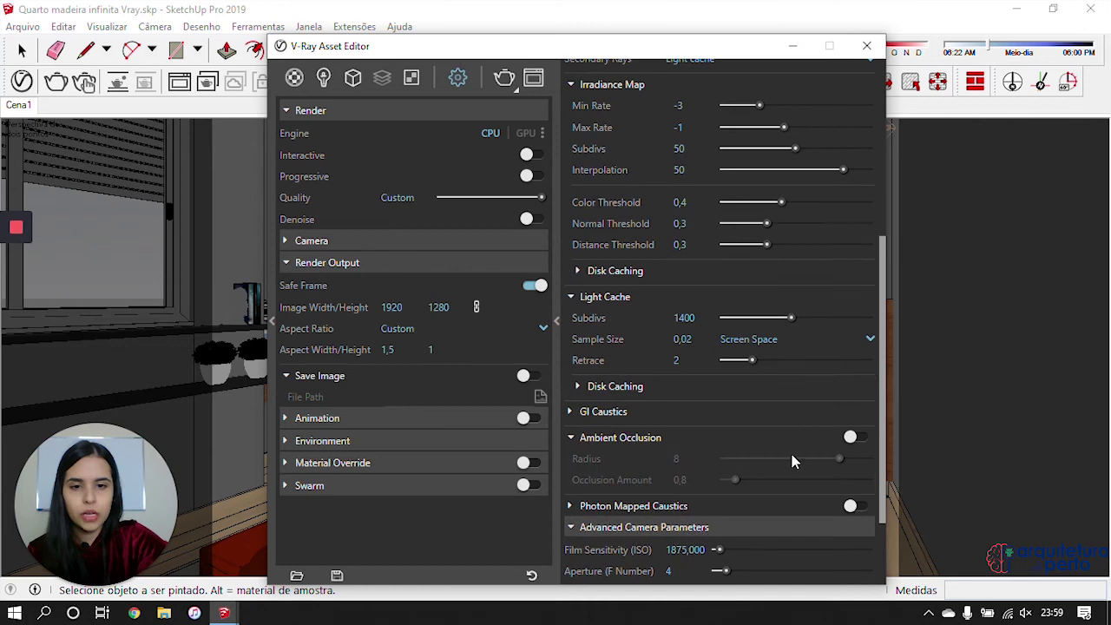
click(852, 438)
text(500)
key(Return)
Step: Enable the Denoiser with the V-Ray Denoiser engine and choose the Mild preset
scroll(662, 495, down, 3)
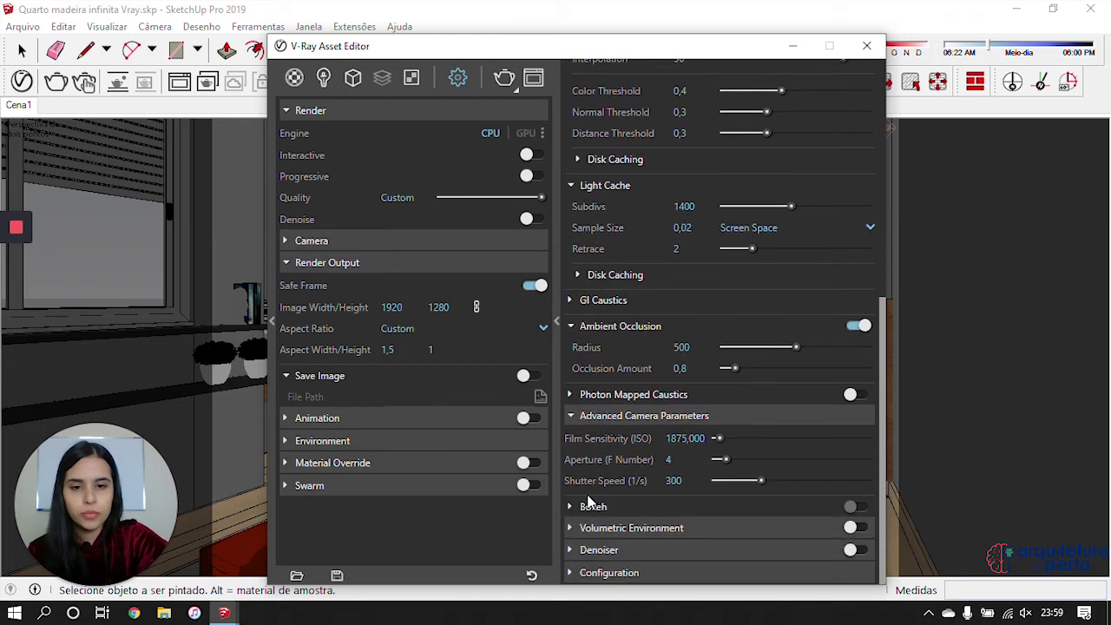
click(596, 550)
scroll(628, 526, down, 4)
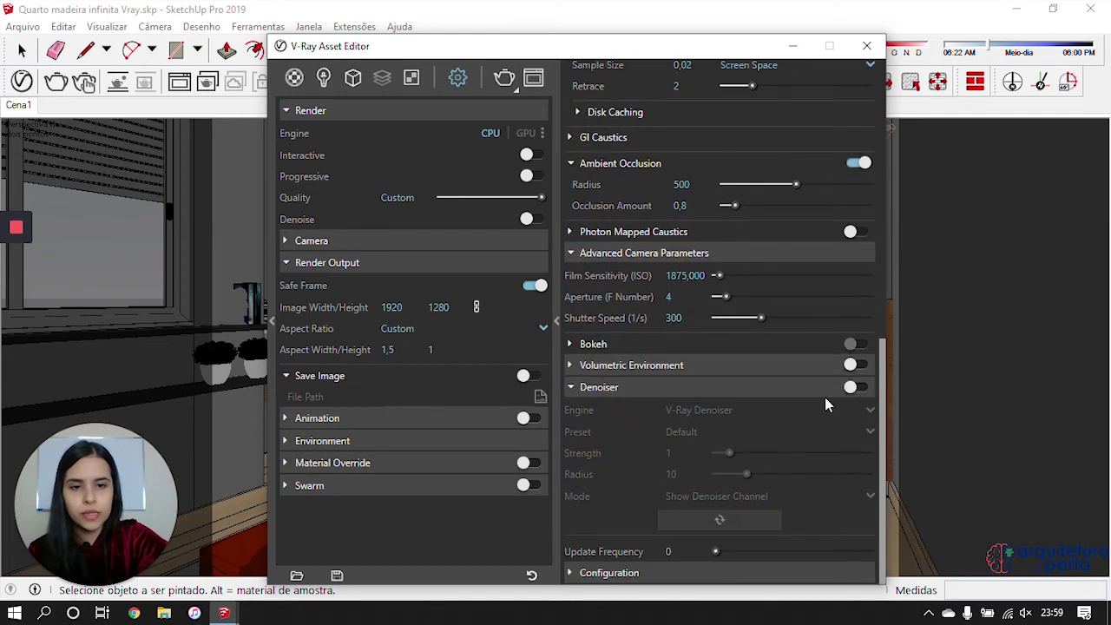
click(856, 387)
click(689, 434)
click(681, 450)
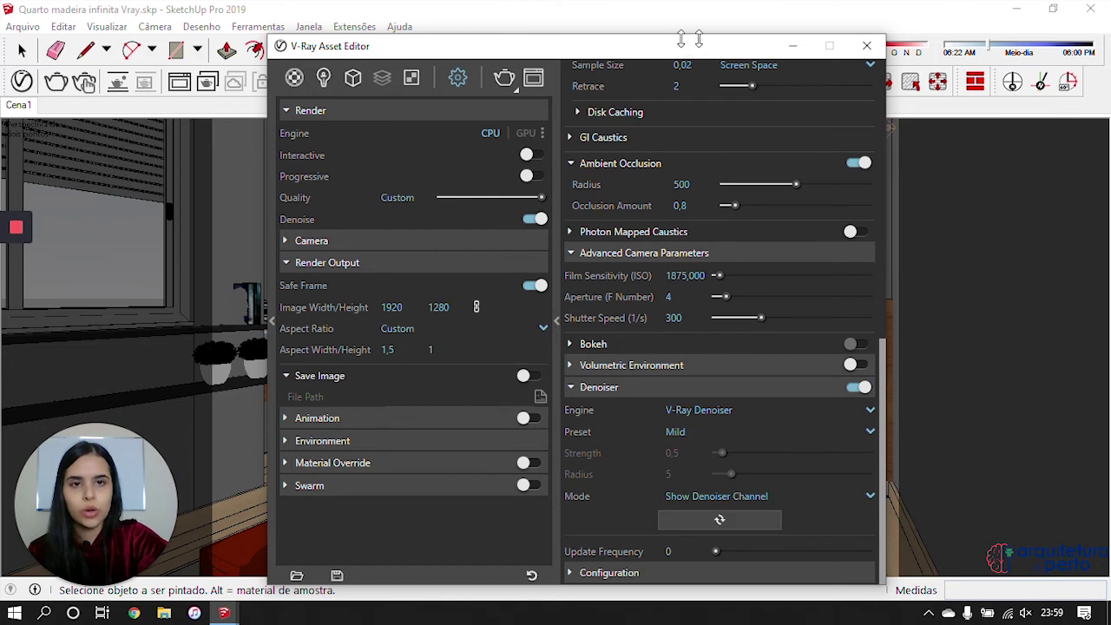
Step: Close the V-Ray Asset Editor and start the final non-interactive render of the bedroom scene
click(869, 47)
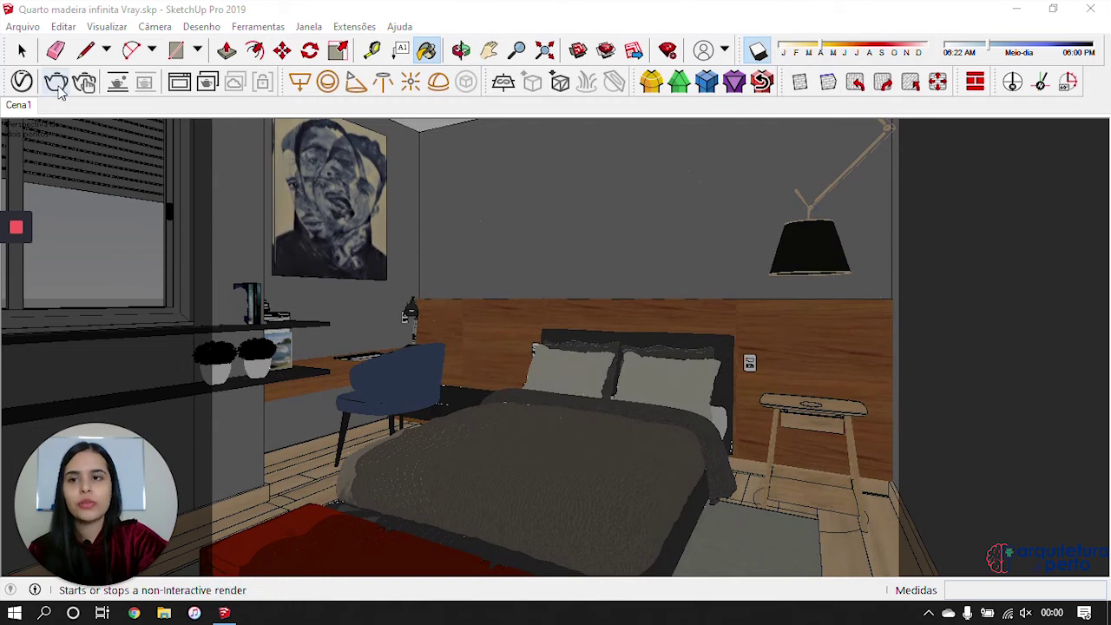
click(55, 83)
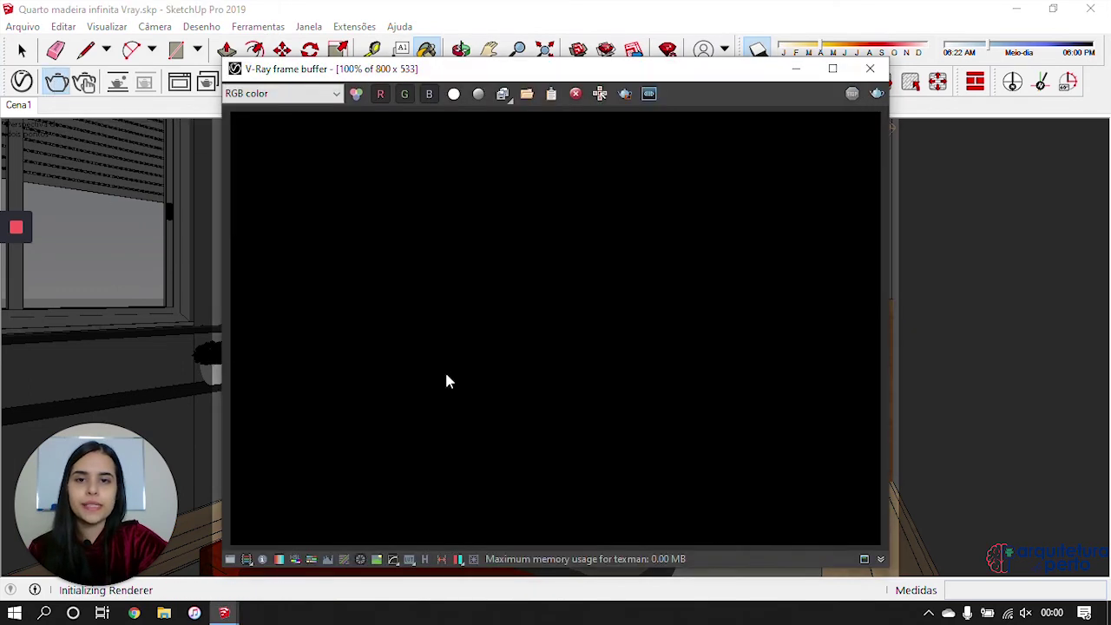